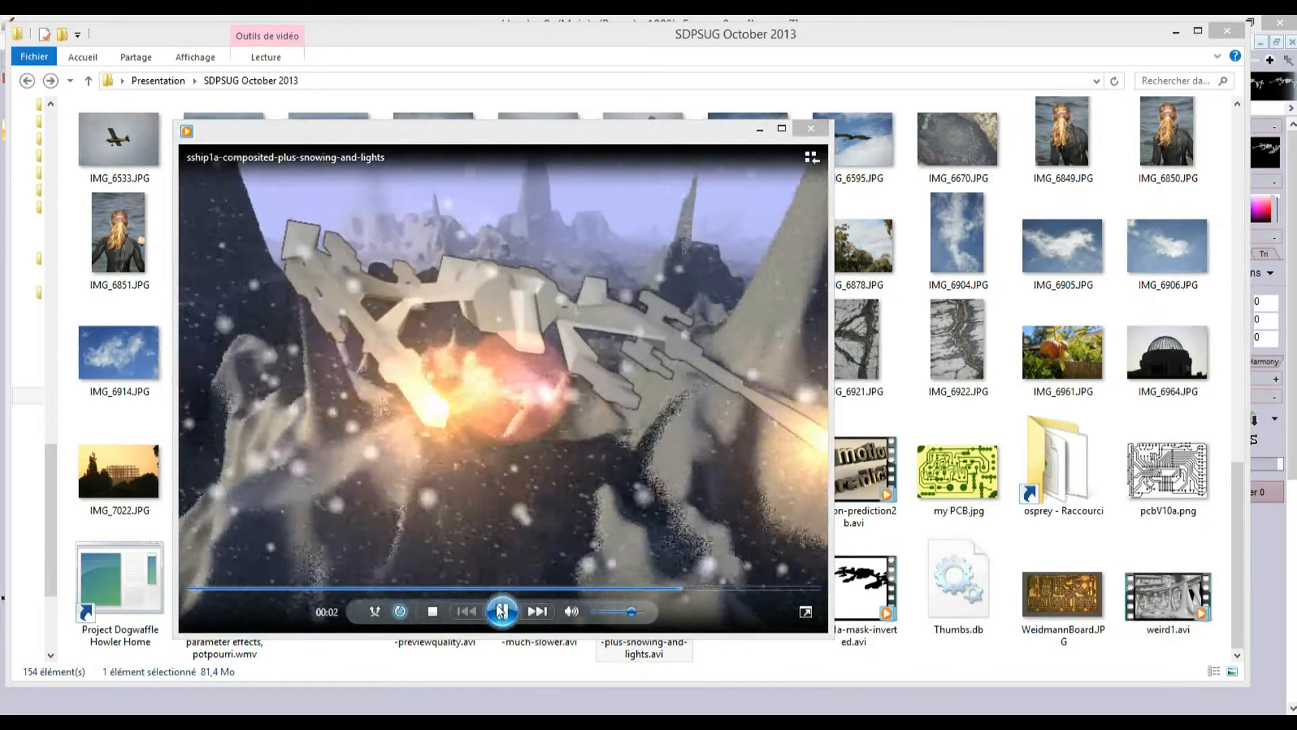
# Stop and close the composited spaceship video, and preview sship1a.avi in an enlarged player before closing it
pyautogui.click(468, 336)
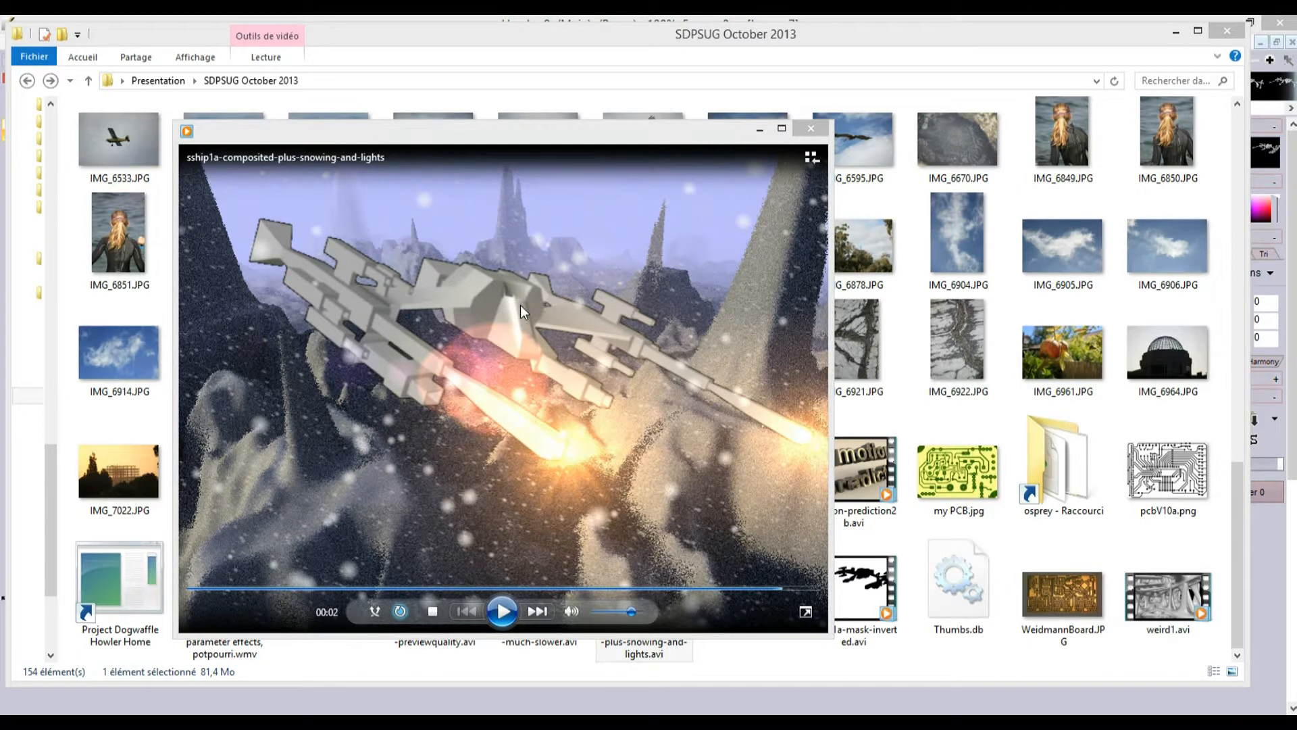
pyautogui.click(824, 128)
pyautogui.click(339, 582)
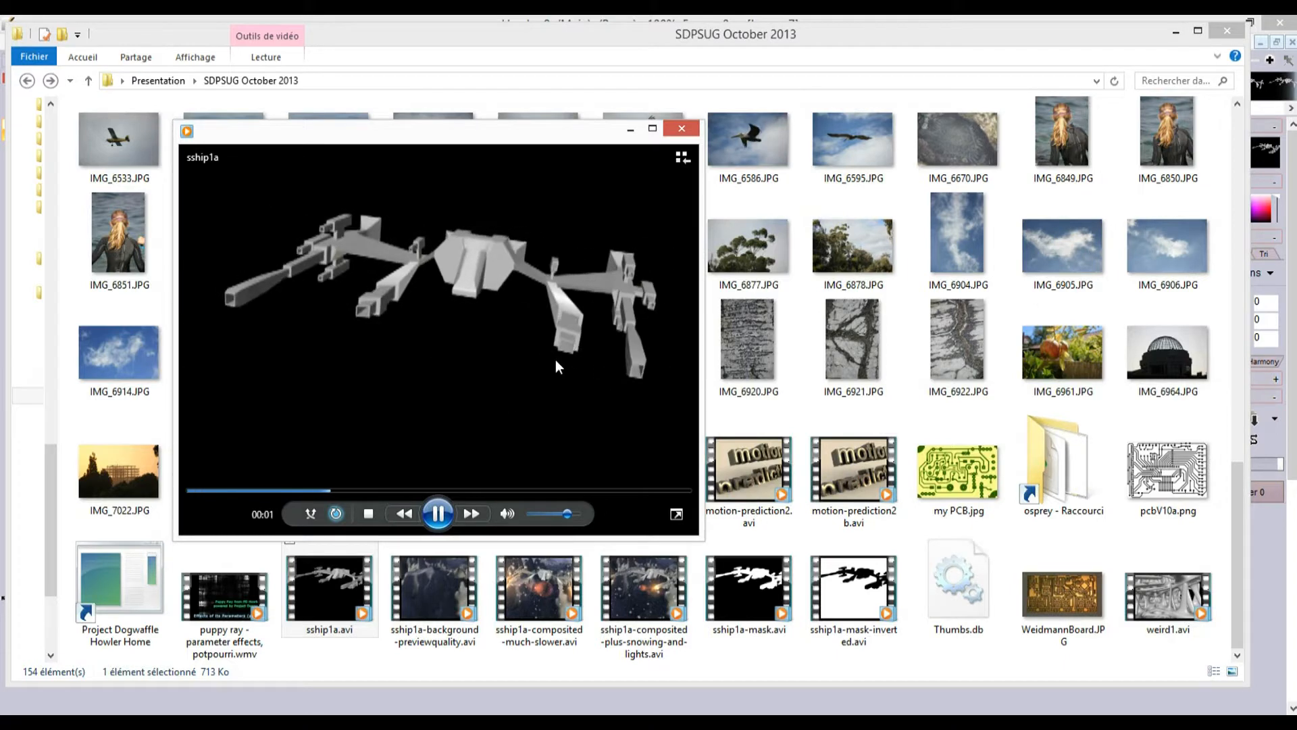
pyautogui.moveTo(343, 137); pyautogui.dragTo(301, 93)
pyautogui.moveTo(660, 499); pyautogui.dragTo(974, 597)
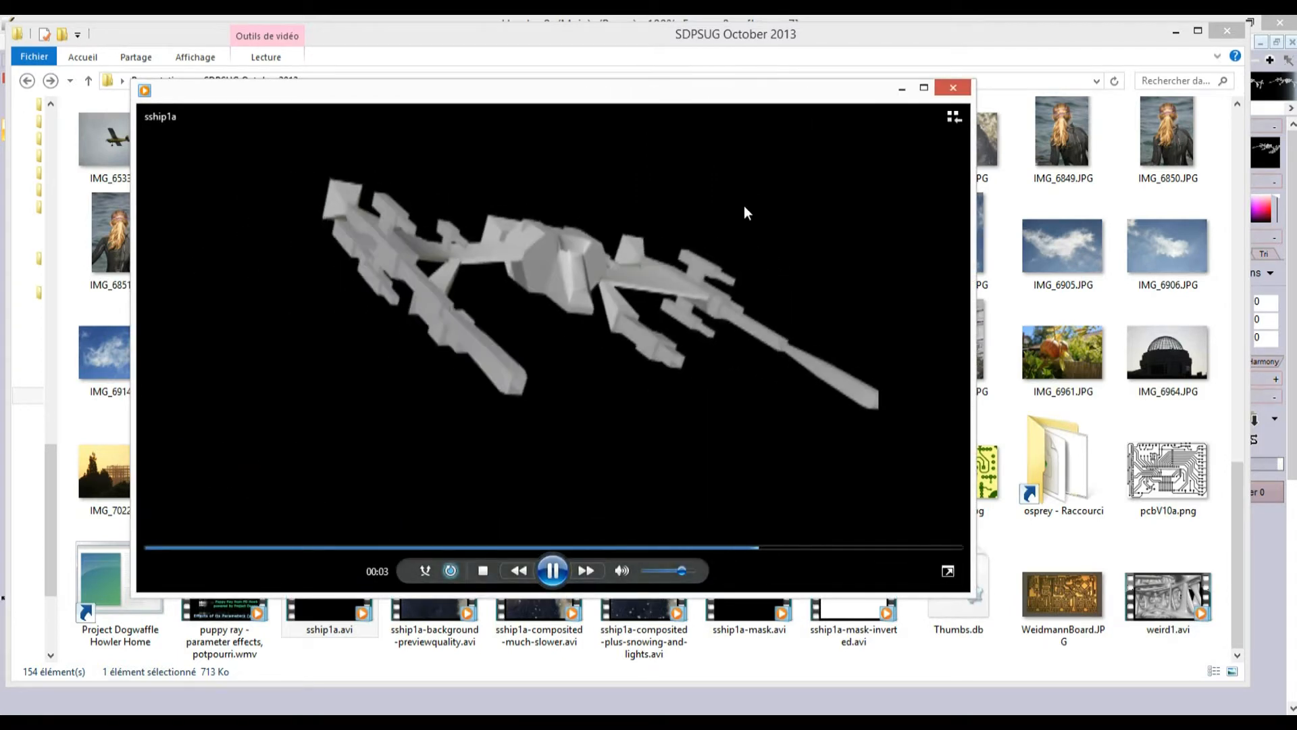
pyautogui.click(953, 87)
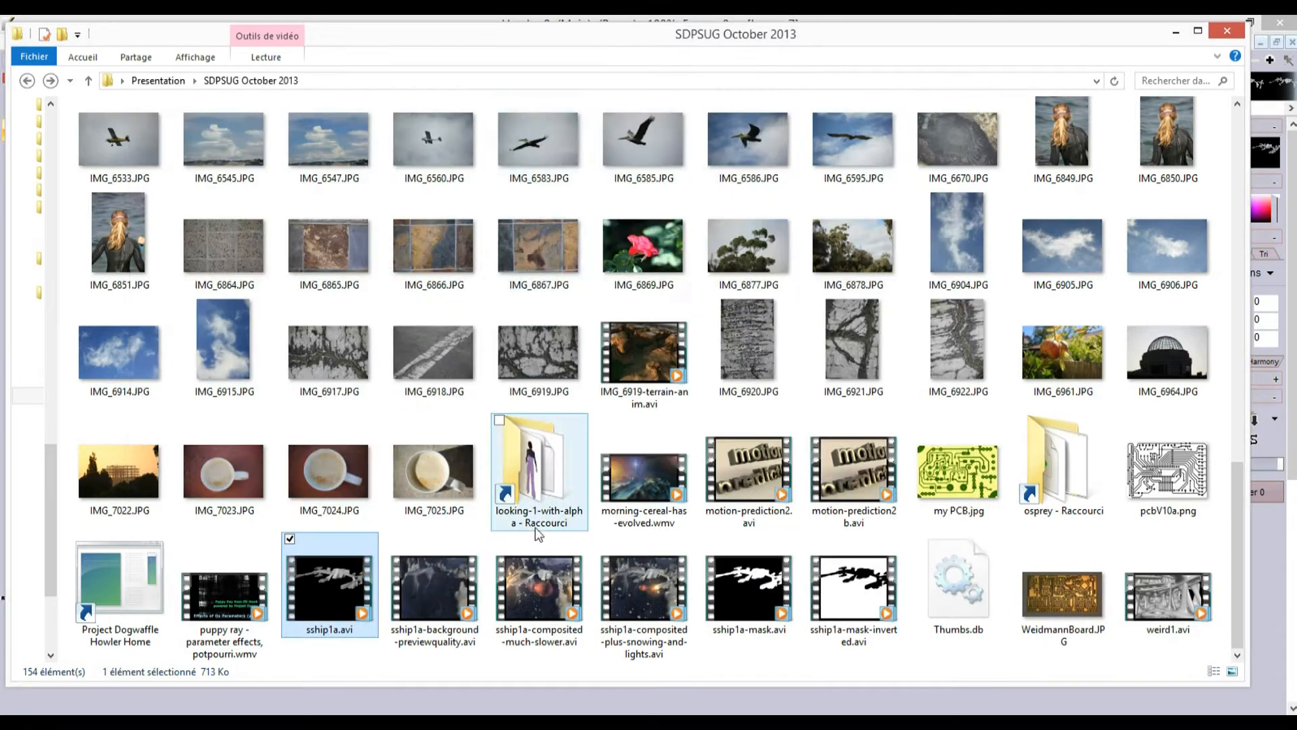
# Switch to Howler and load frames 0 to 98 of sship1a.avi as an animation
pyautogui.hotkey('alt', 'Tab')
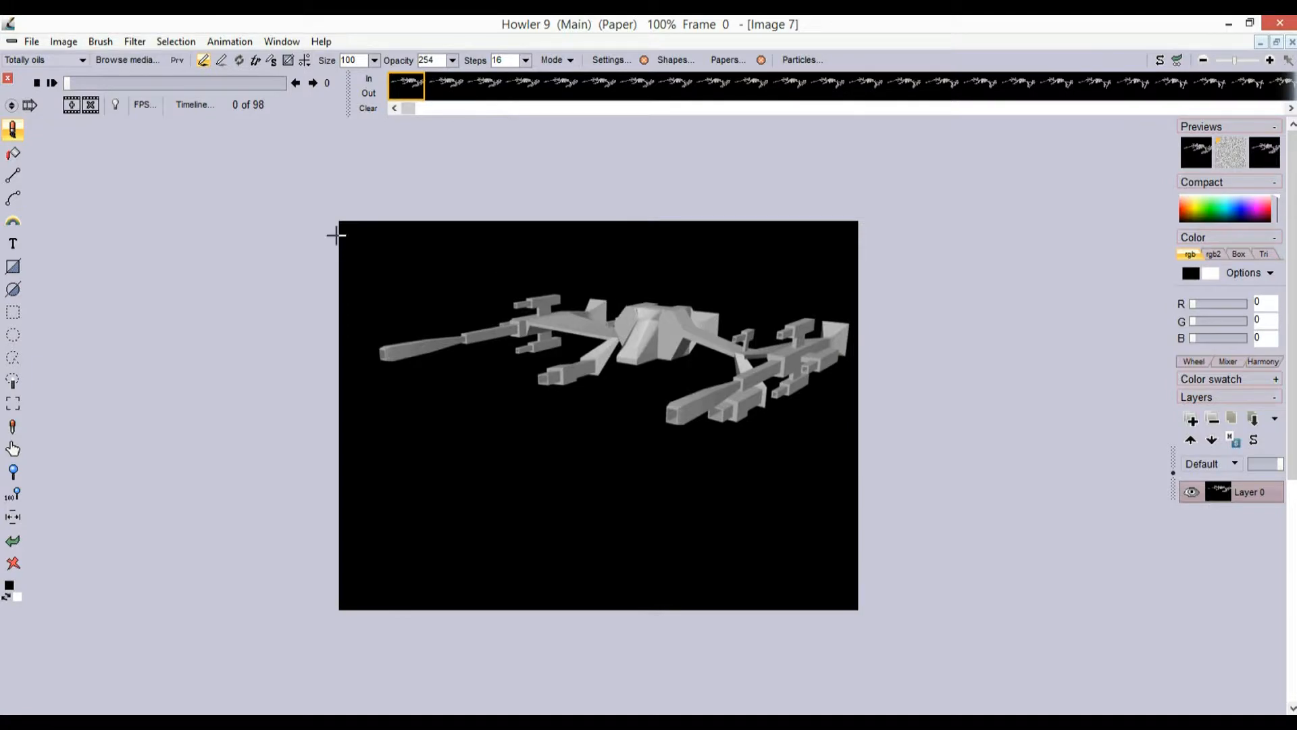
pyautogui.moveTo(105, 85)
pyautogui.mouseDown()
pyautogui.moveTo(234, 83)
pyautogui.moveTo(94, 83)
pyautogui.mouseUp()
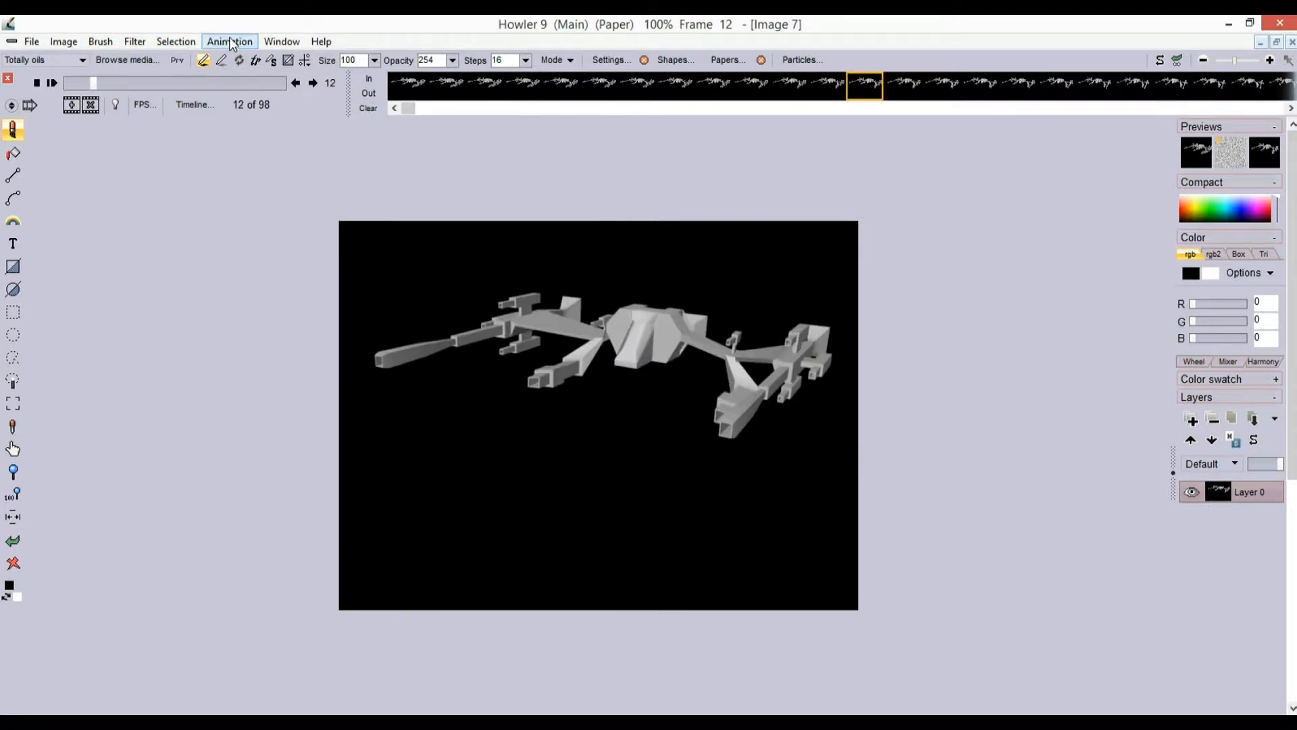
pyautogui.click(230, 41)
pyautogui.click(256, 149)
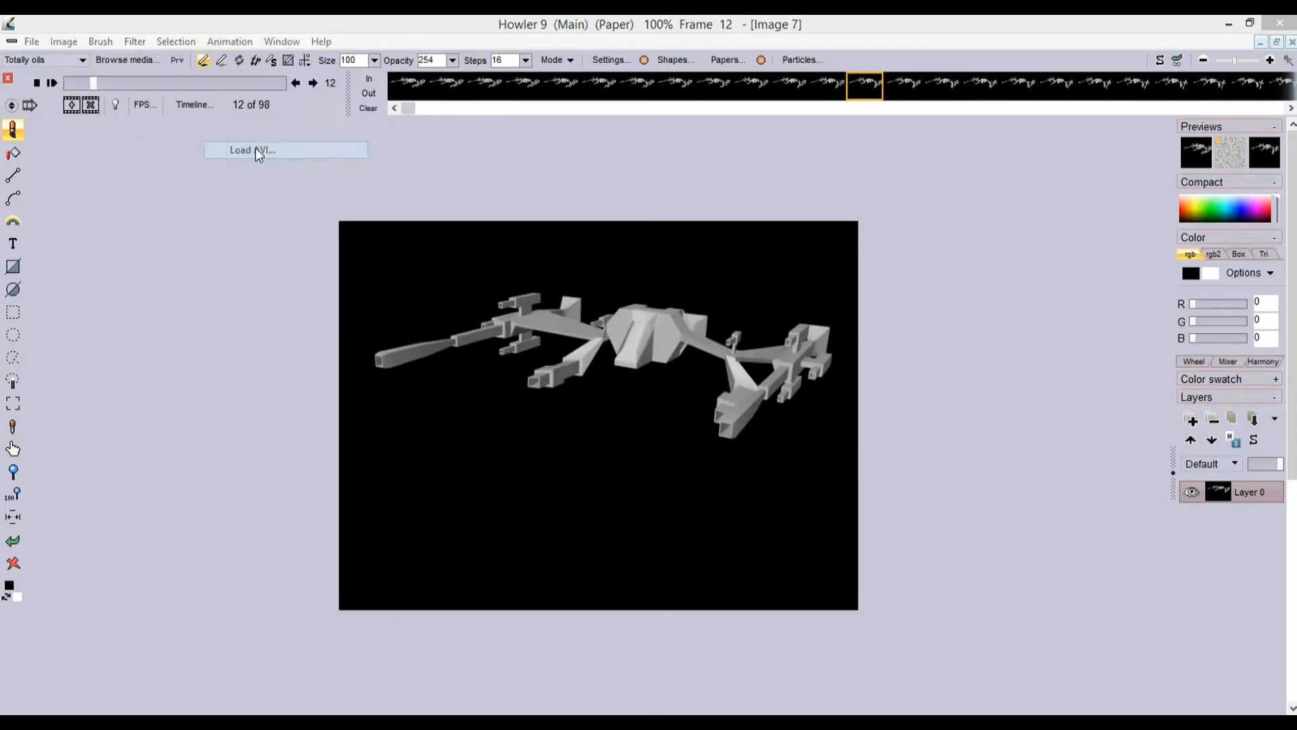
pyautogui.click(210, 562)
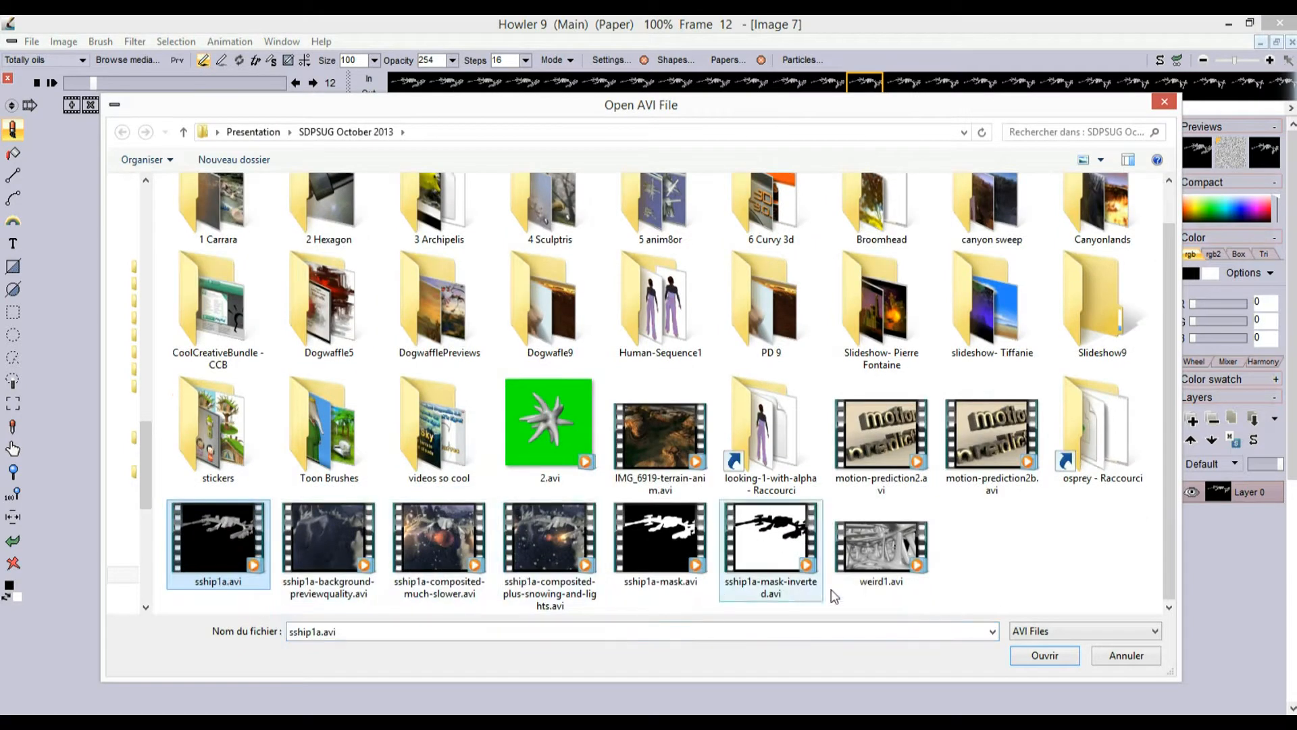
pyautogui.click(1047, 655)
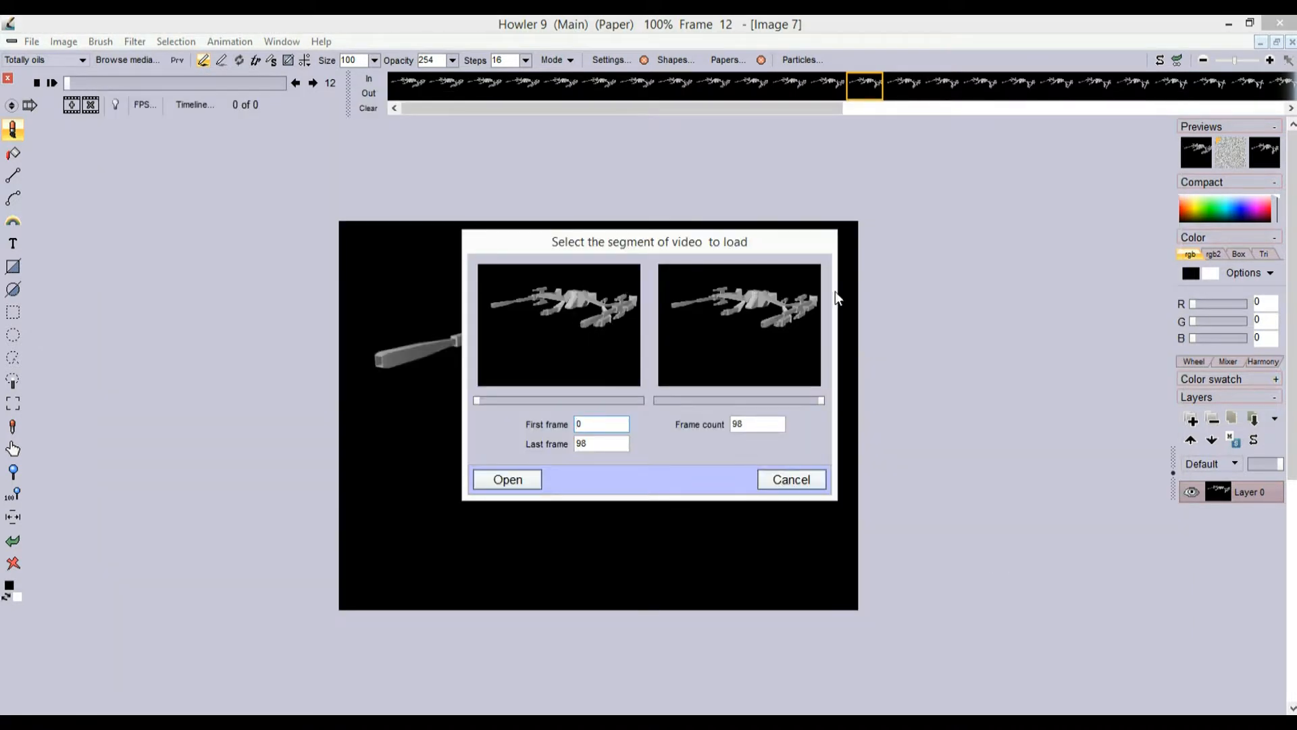
pyautogui.click(521, 482)
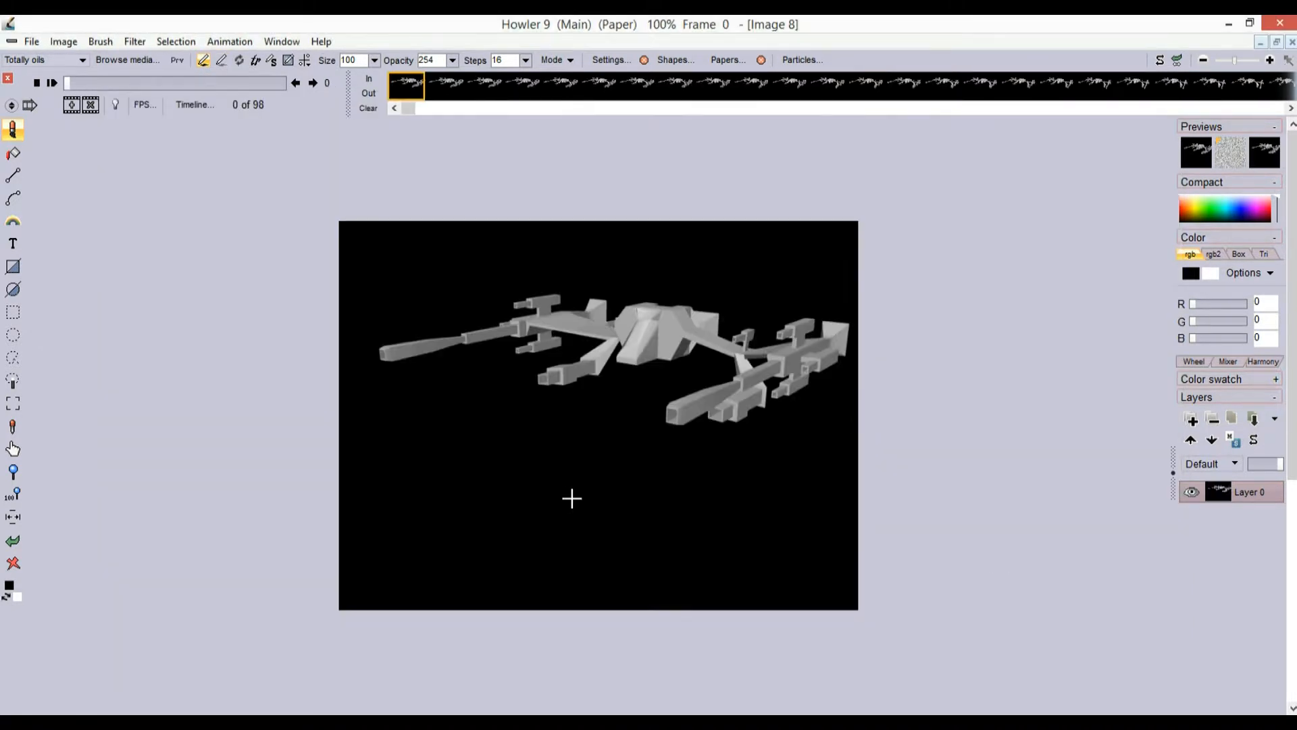
# Examine the spaceship's motion across the frames and inspect its edges against the black background up close
pyautogui.moveTo(99, 82)
pyautogui.mouseDown()
pyautogui.moveTo(270, 86)
pyautogui.moveTo(74, 83)
pyautogui.mouseUp()
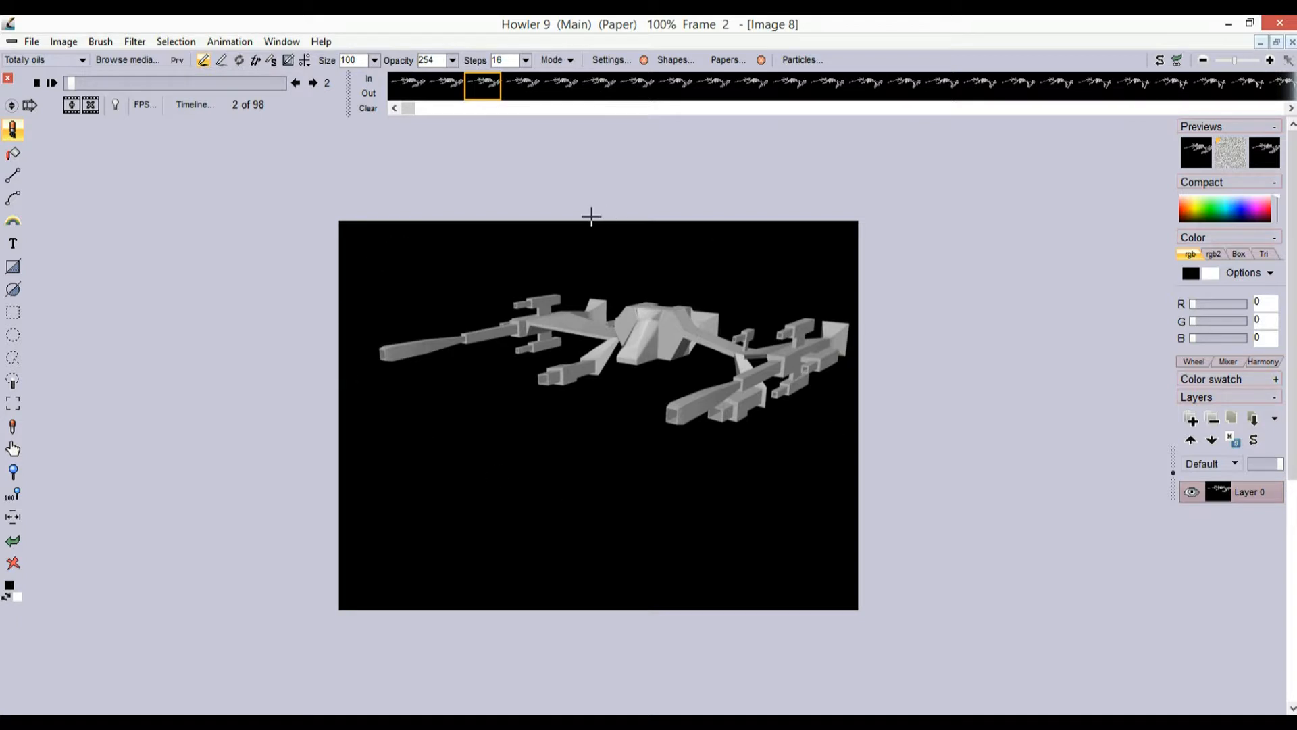
pyautogui.moveTo(100, 83); pyautogui.dragTo(190, 83)
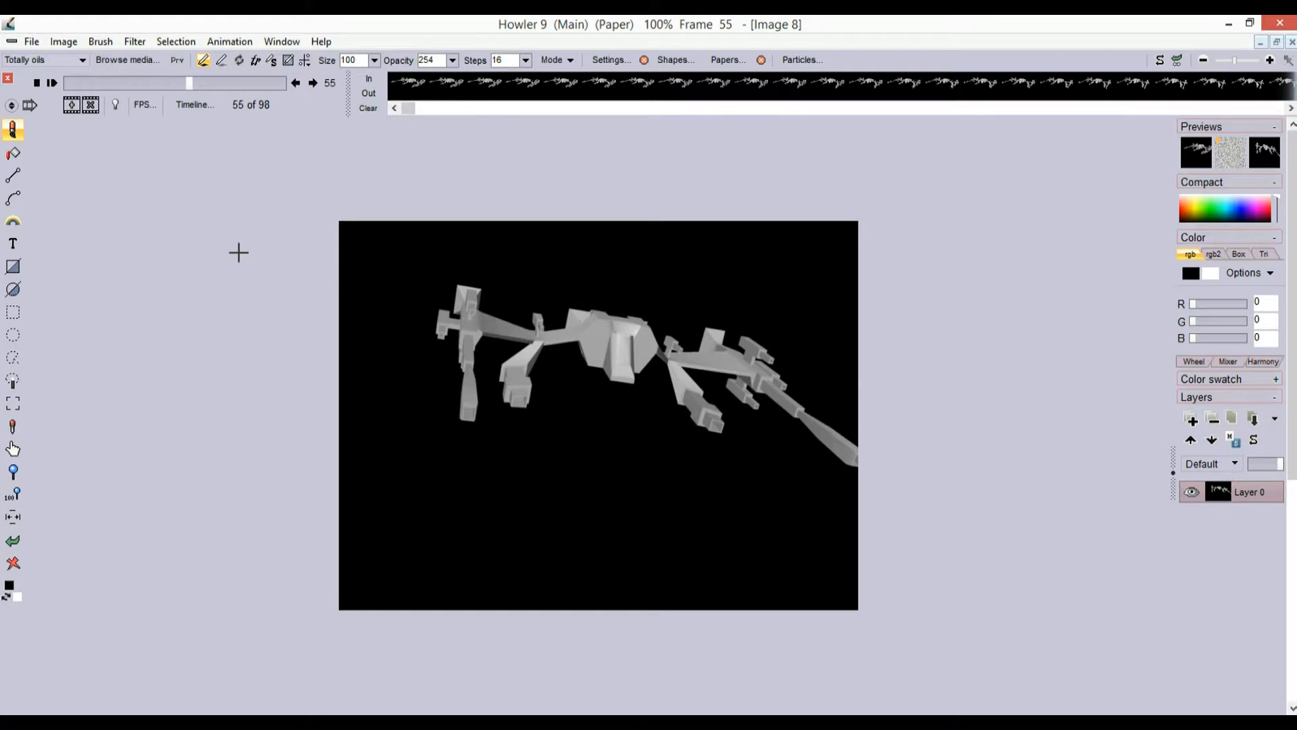
pyautogui.moveTo(155, 83); pyautogui.dragTo(197, 82)
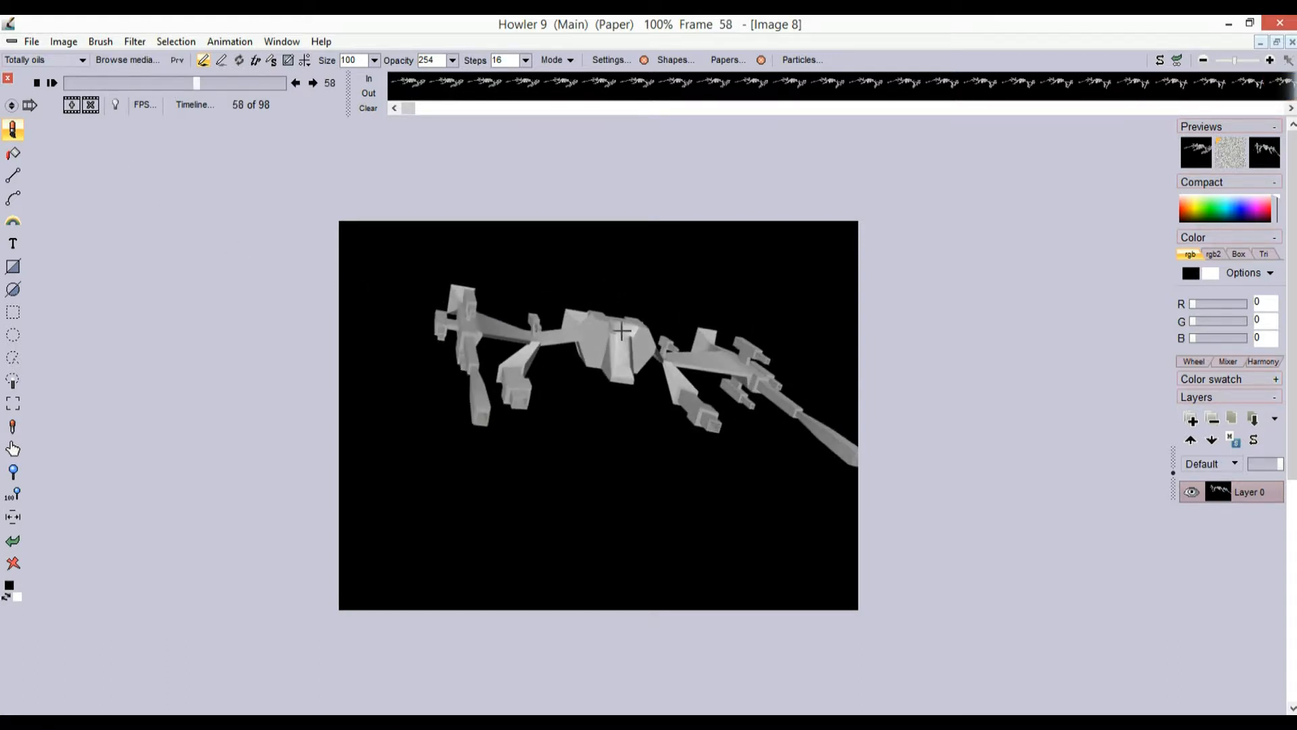
pyautogui.moveTo(196, 82); pyautogui.dragTo(221, 82)
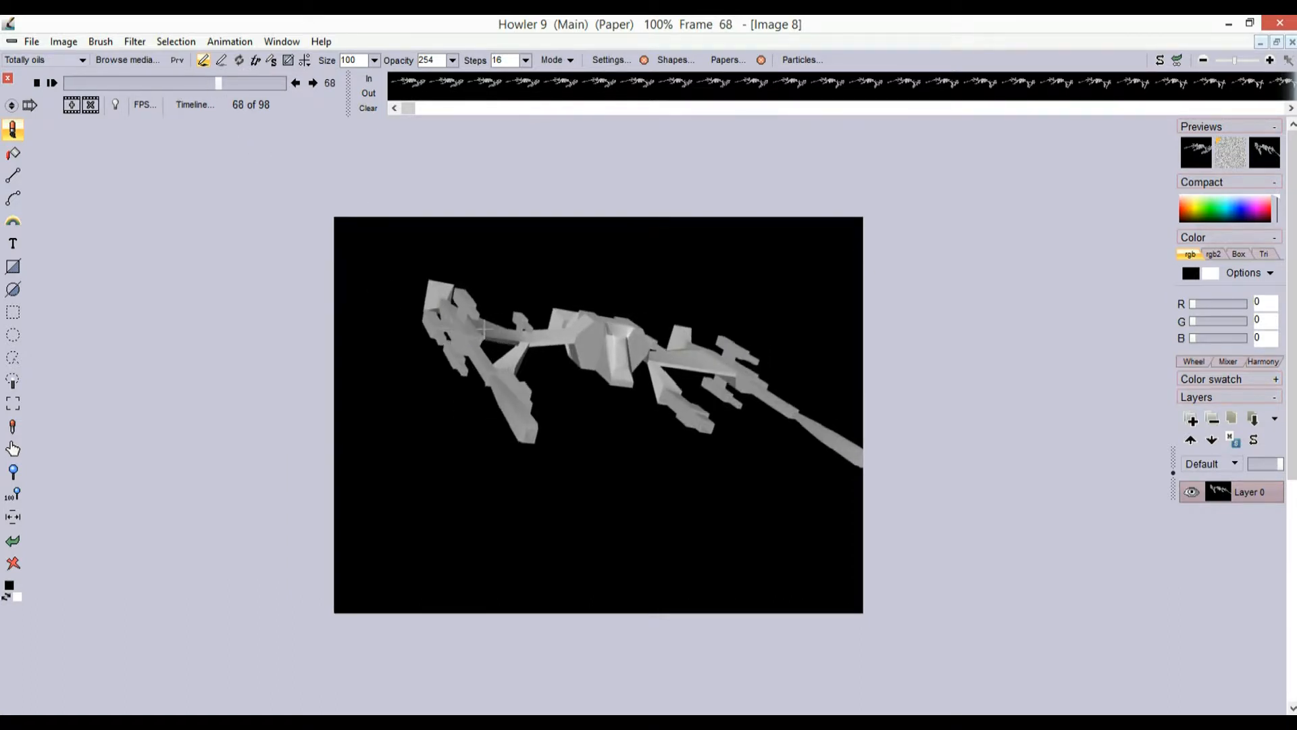
pyautogui.scroll(3, 452, 329)
pyautogui.scroll(3, 634, 391)
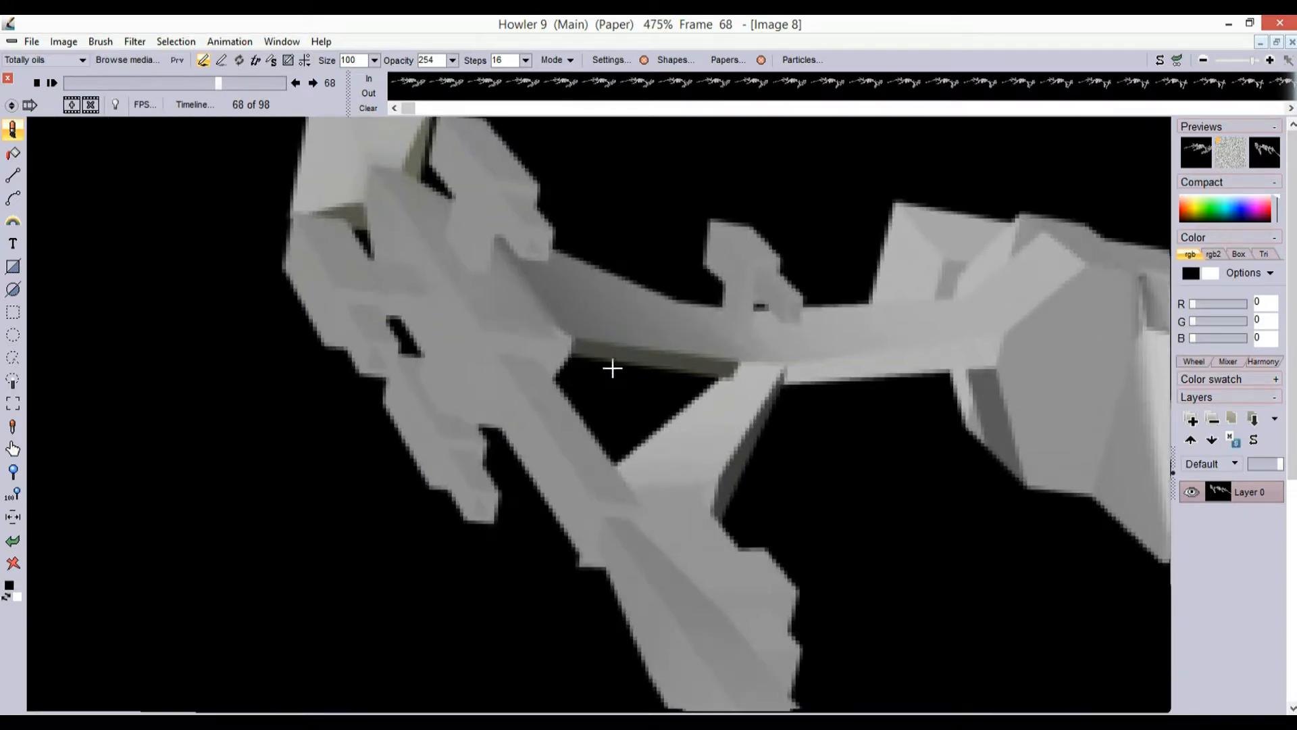
pyautogui.scroll(-5, 973, 401)
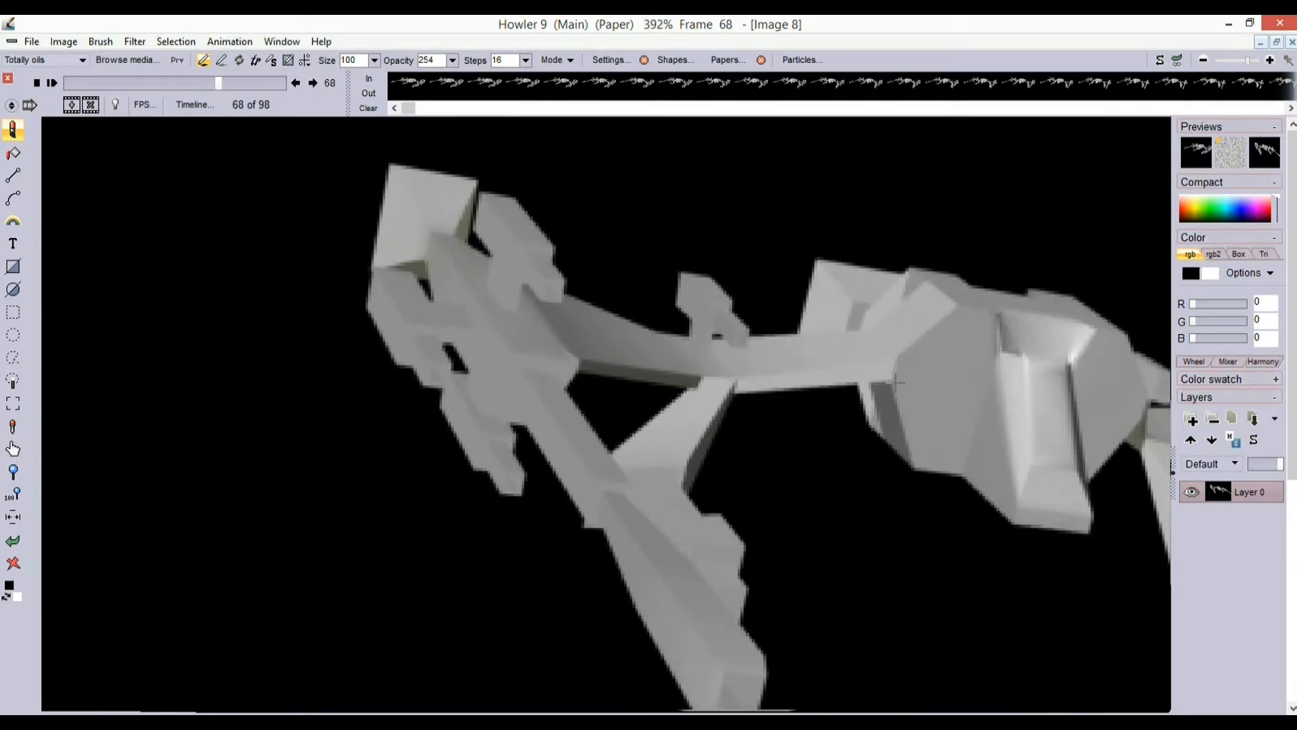
pyautogui.moveTo(201, 88); pyautogui.dragTo(24, 80)
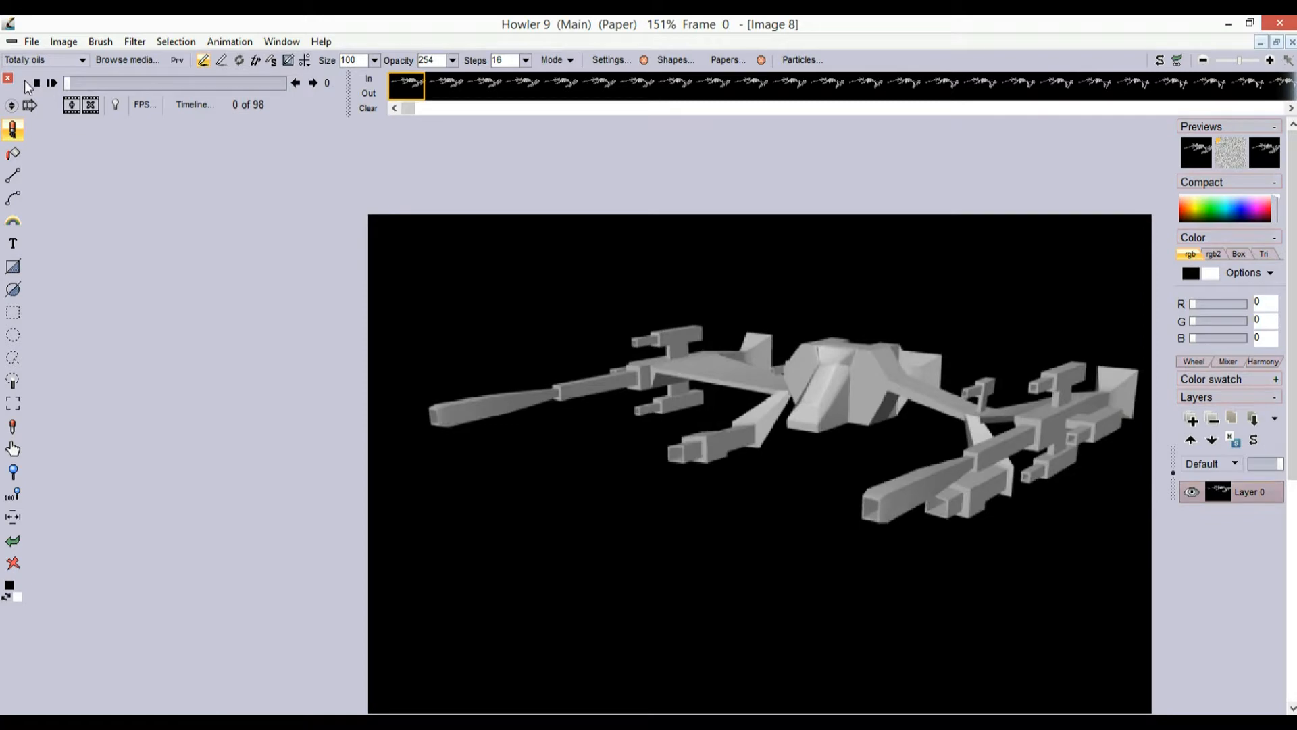
# Open the timeline editor for the spaceship animation and place it clear of the image
pyautogui.click(189, 104)
pyautogui.moveTo(271, 134); pyautogui.dragTo(153, 187)
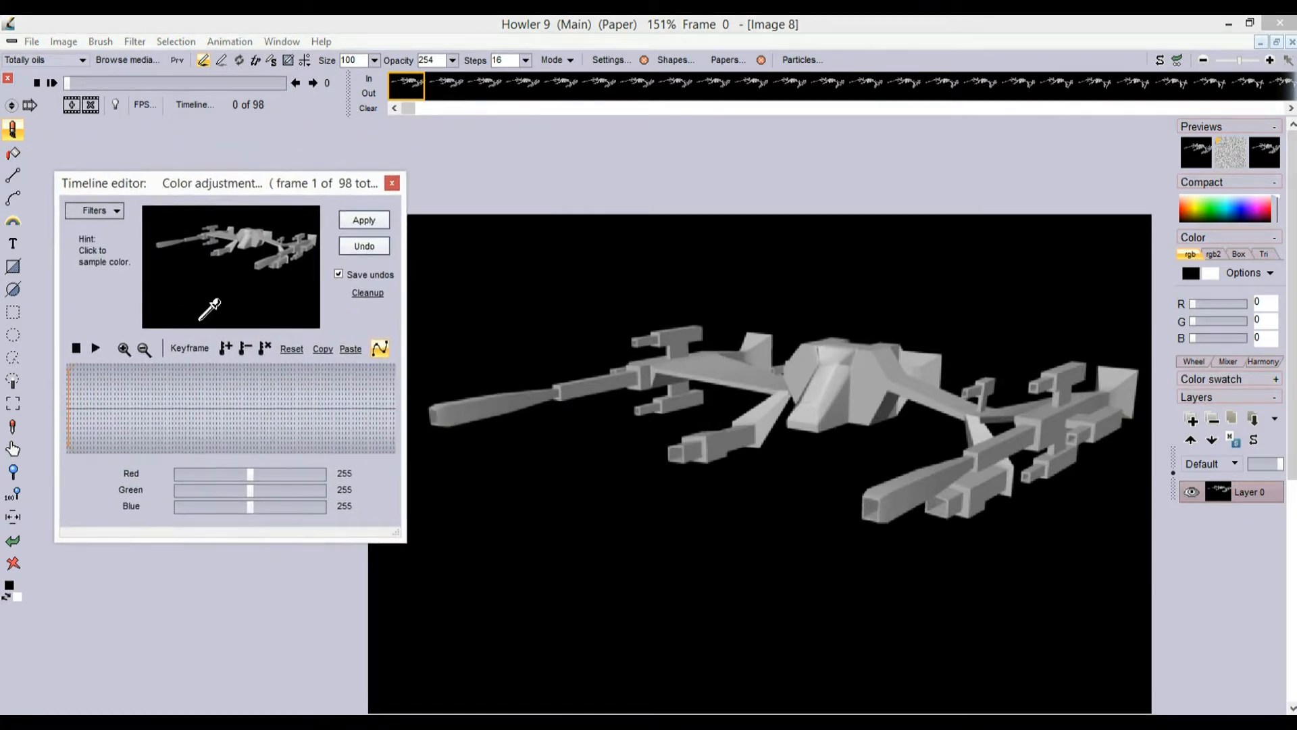
# Try sampling the background and ship colors from the preview for the Color adjustment filter
pyautogui.click(200, 303)
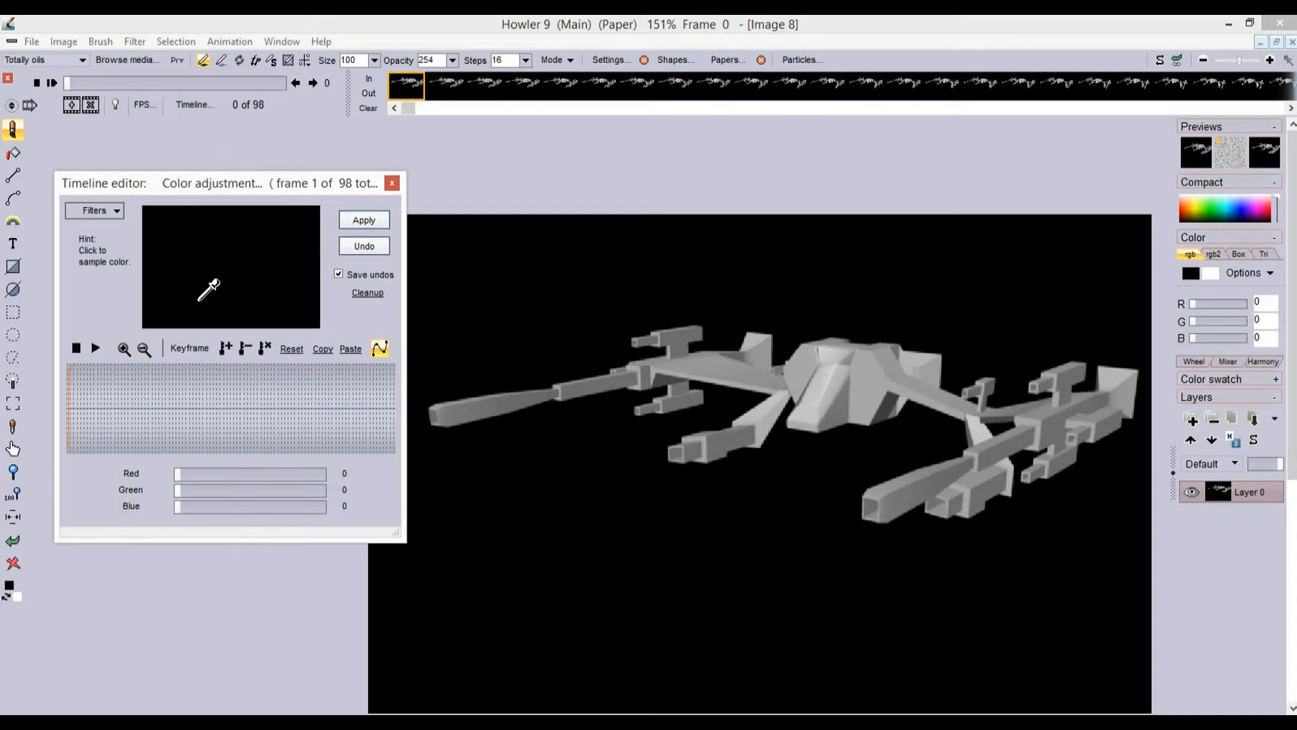
pyautogui.click(252, 232)
pyautogui.click(251, 234)
# Select the Threshold timeline filter and lower its threshold to 51, checking the white ship mask on several frames
pyautogui.click(98, 211)
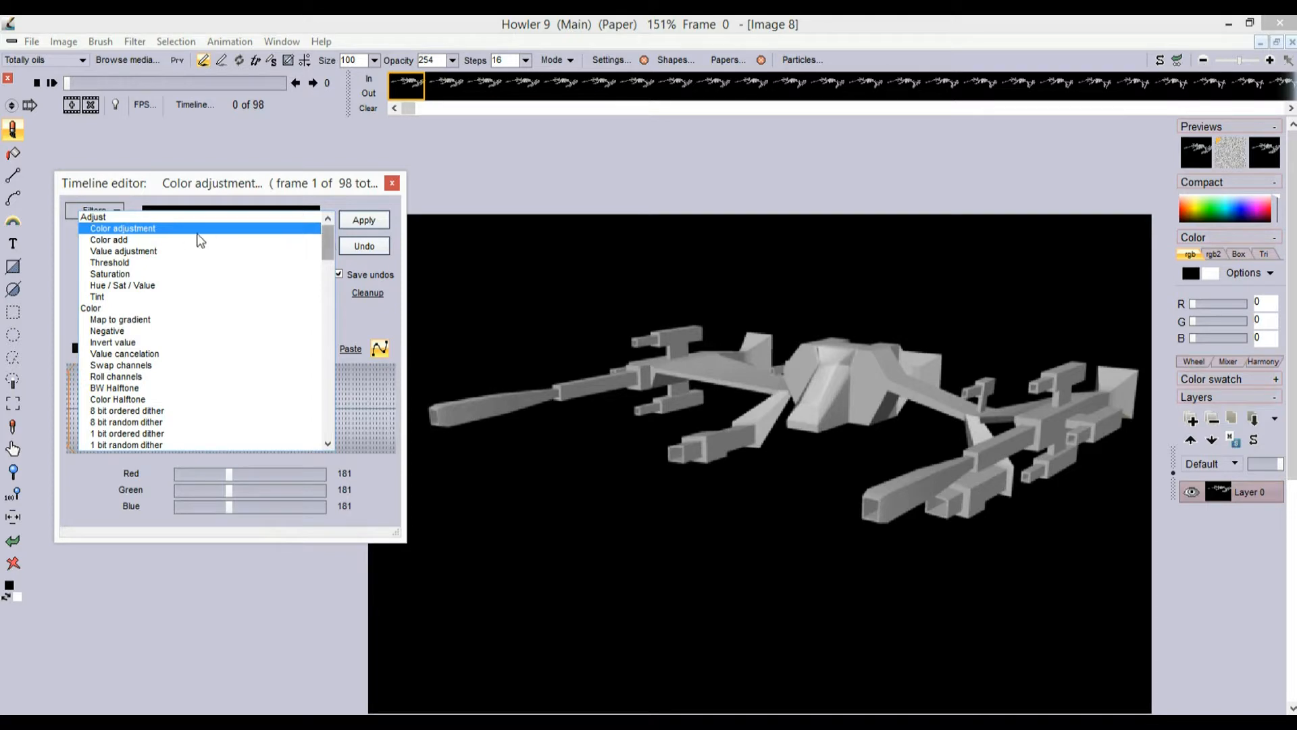
pyautogui.click(107, 262)
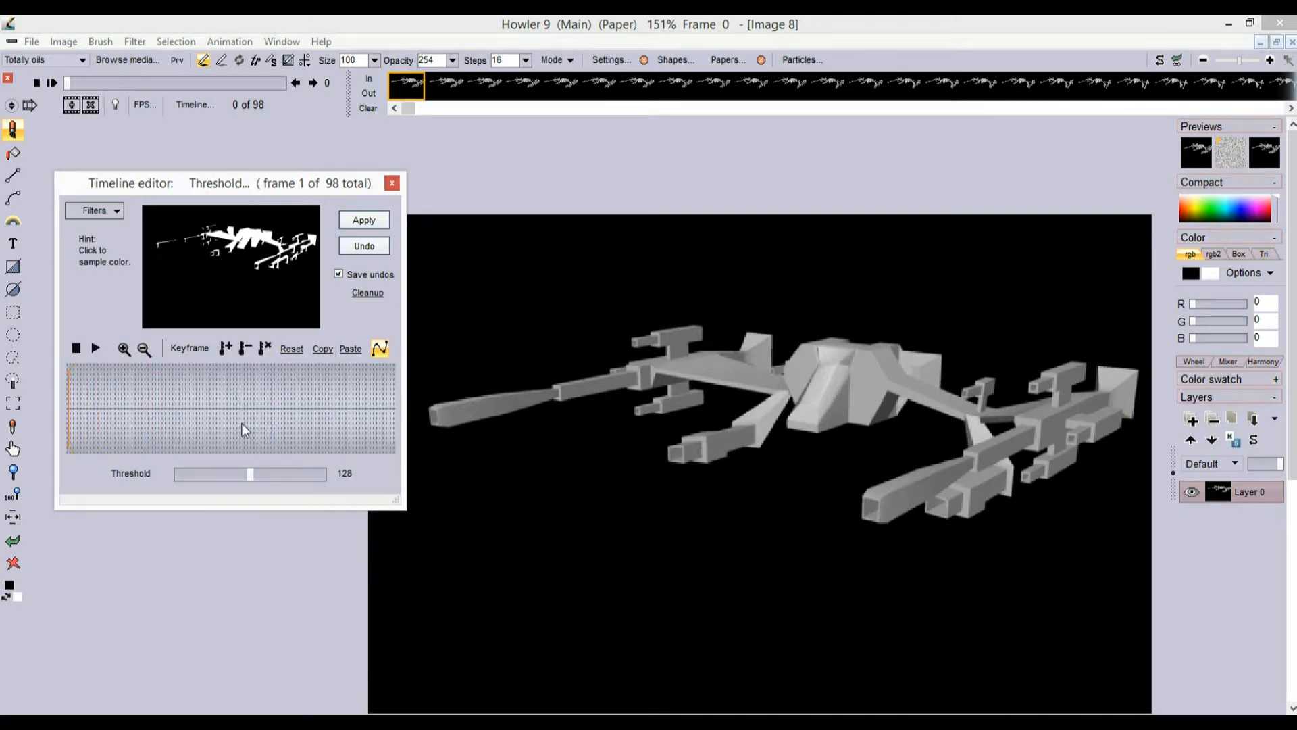
pyautogui.moveTo(243, 479)
pyautogui.mouseDown()
pyautogui.moveTo(159, 477)
pyautogui.moveTo(321, 476)
pyautogui.moveTo(156, 476)
pyautogui.moveTo(269, 473)
pyautogui.moveTo(221, 470)
pyautogui.mouseUp()
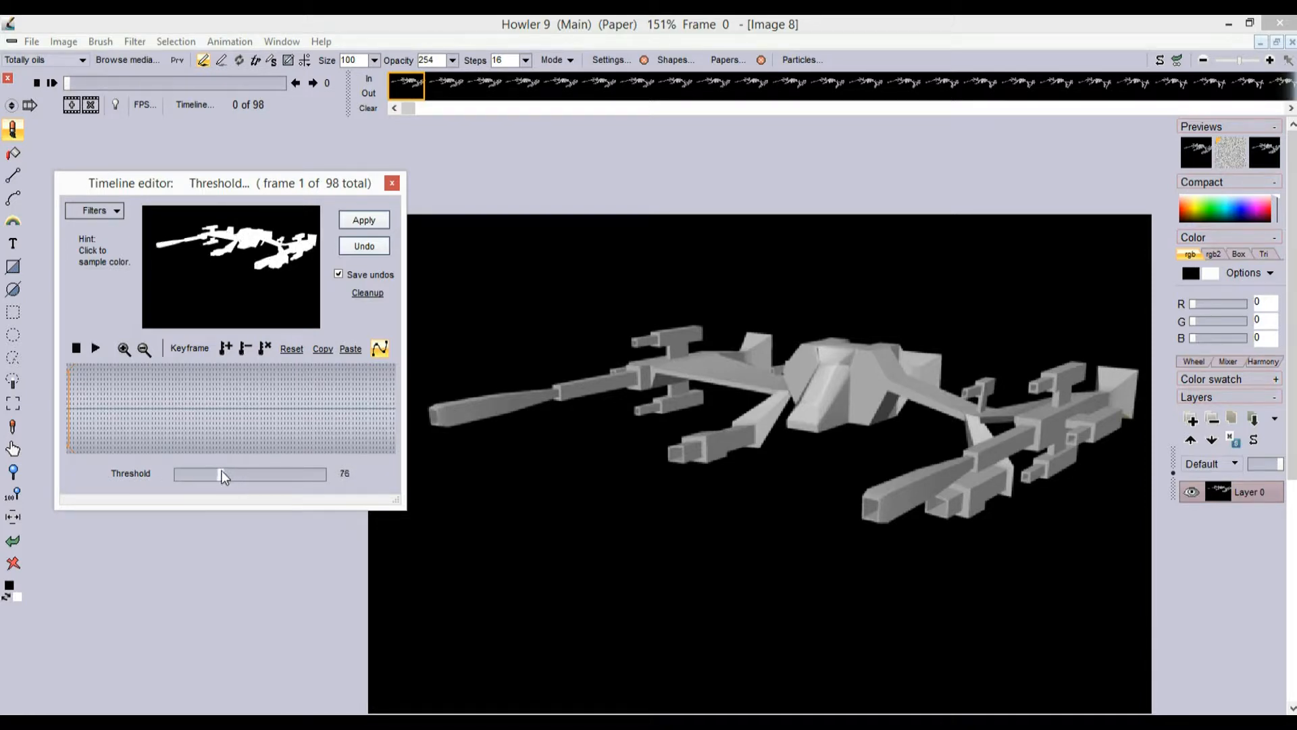
pyautogui.moveTo(200, 184); pyautogui.dragTo(214, 200)
pyautogui.moveTo(114, 411)
pyautogui.mouseDown()
pyautogui.moveTo(267, 435)
pyautogui.moveTo(173, 456)
pyautogui.moveTo(190, 454)
pyautogui.mouseUp()
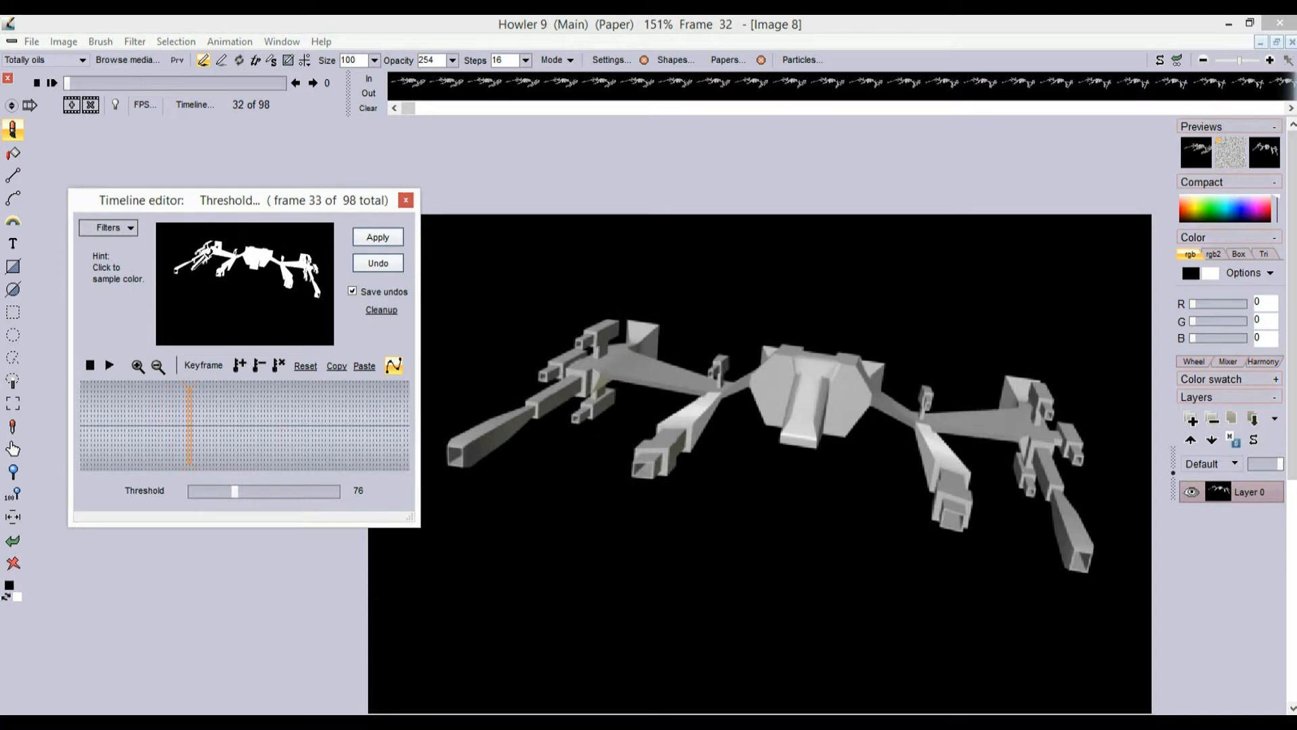
pyautogui.moveTo(235, 496)
pyautogui.mouseDown()
pyautogui.moveTo(206, 490)
pyautogui.moveTo(220, 484)
pyautogui.mouseUp()
pyautogui.moveTo(167, 419); pyautogui.dragTo(395, 408)
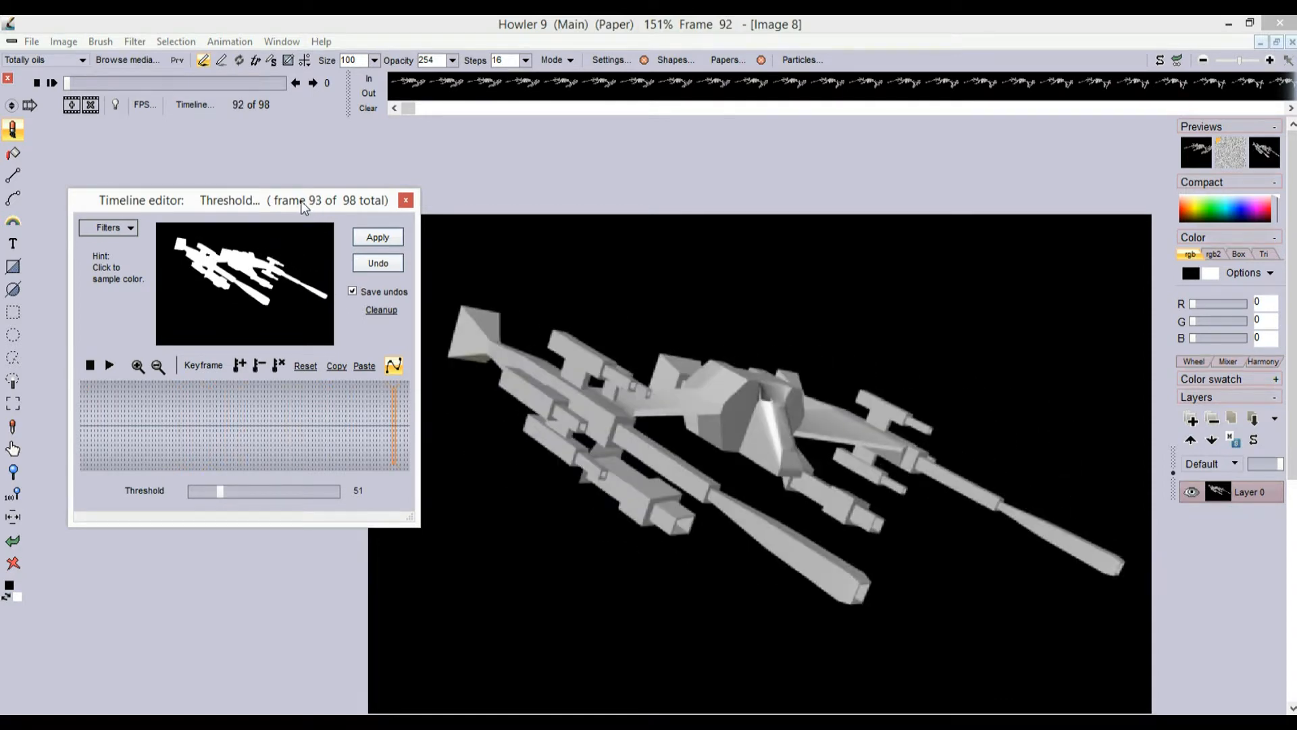
# Try higher threshold values on an earlier frame, ending back at a threshold of 51
pyautogui.moveTo(302, 204); pyautogui.dragTo(626, 245)
pyautogui.moveTo(541, 532); pyautogui.dragTo(619, 534)
pyautogui.moveTo(448, 460)
pyautogui.mouseDown()
pyautogui.moveTo(643, 463)
pyautogui.moveTo(407, 478)
pyautogui.moveTo(605, 477)
pyautogui.moveTo(508, 484)
pyautogui.mouseUp()
pyautogui.moveTo(616, 534); pyautogui.dragTo(546, 534)
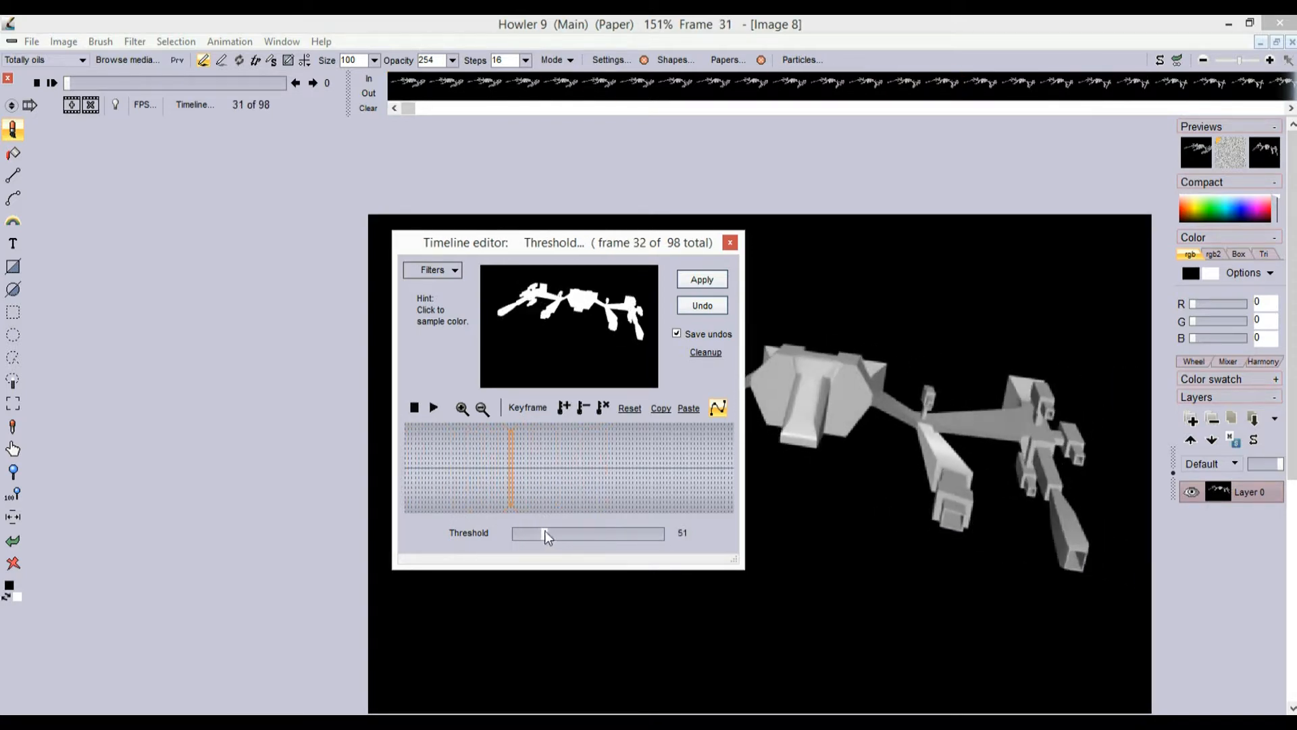
# Try the Value adjustment filter instead, with value 192, contrast 104 and gamma 112
pyautogui.click(432, 272)
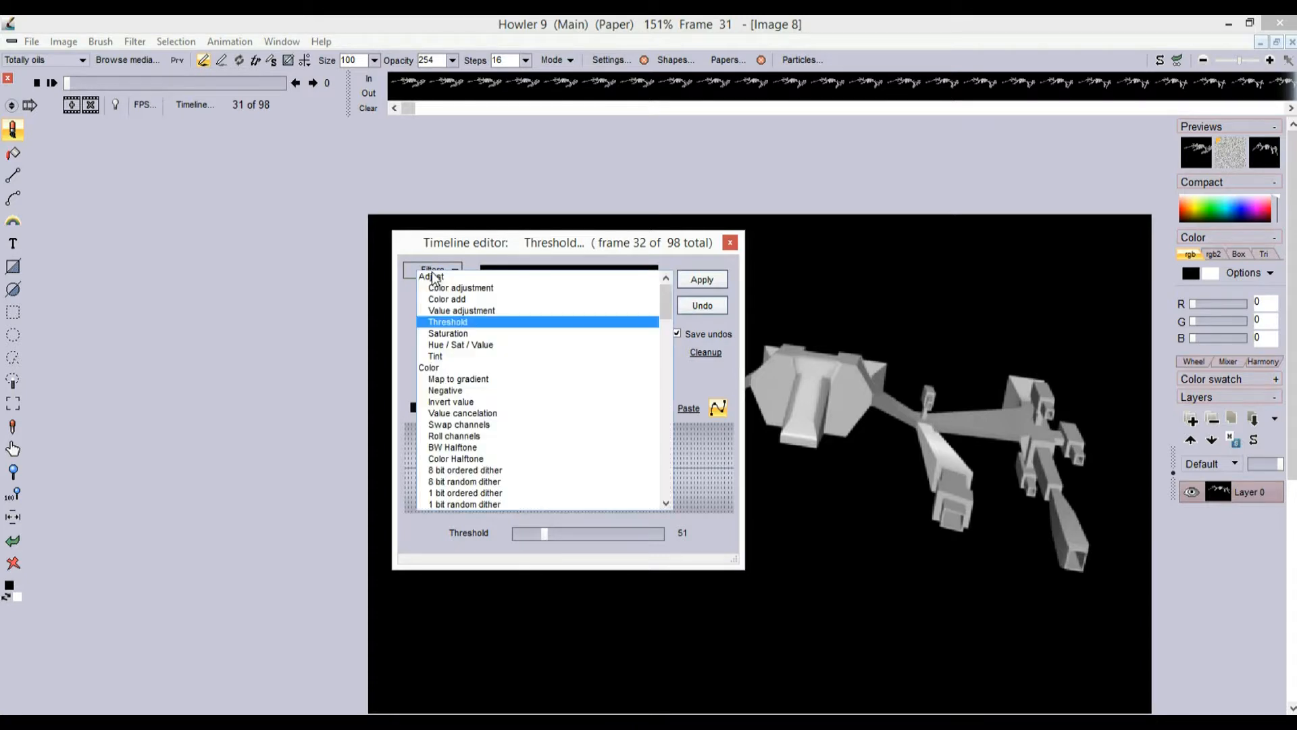
pyautogui.click(456, 310)
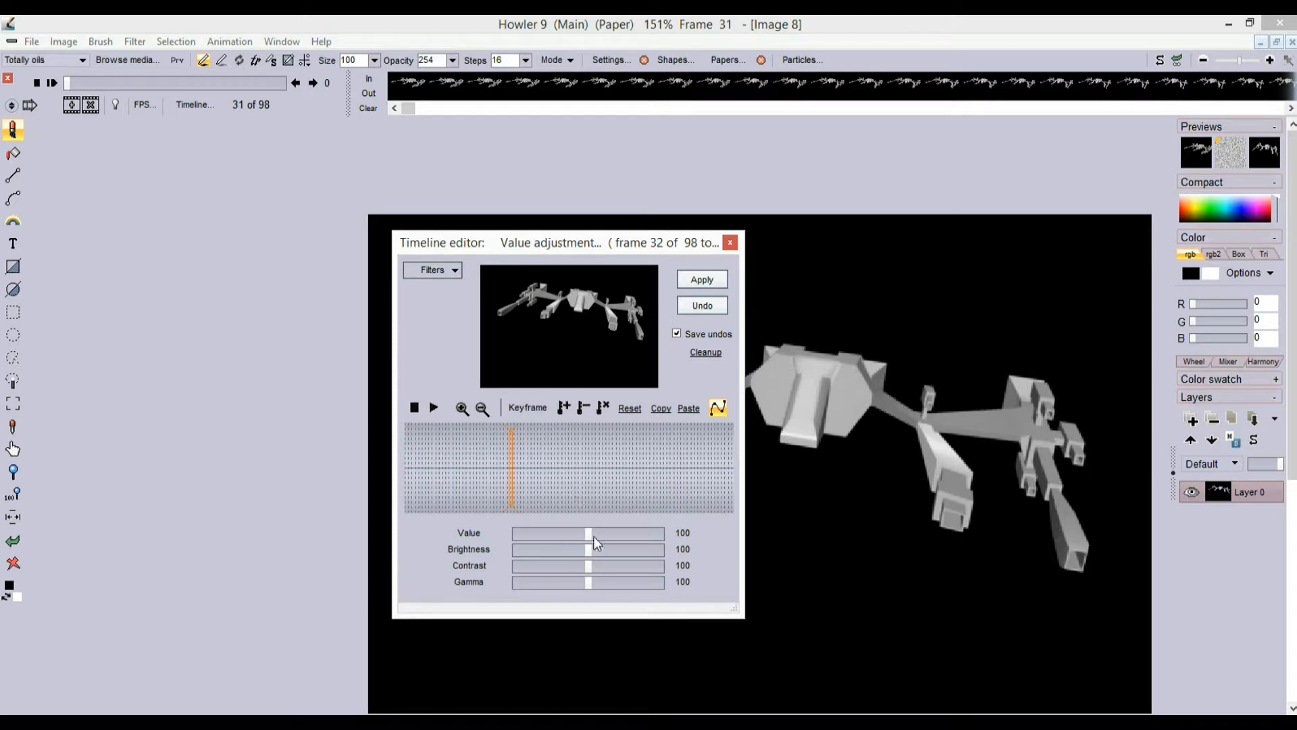
pyautogui.moveTo(594, 533); pyautogui.dragTo(653, 532)
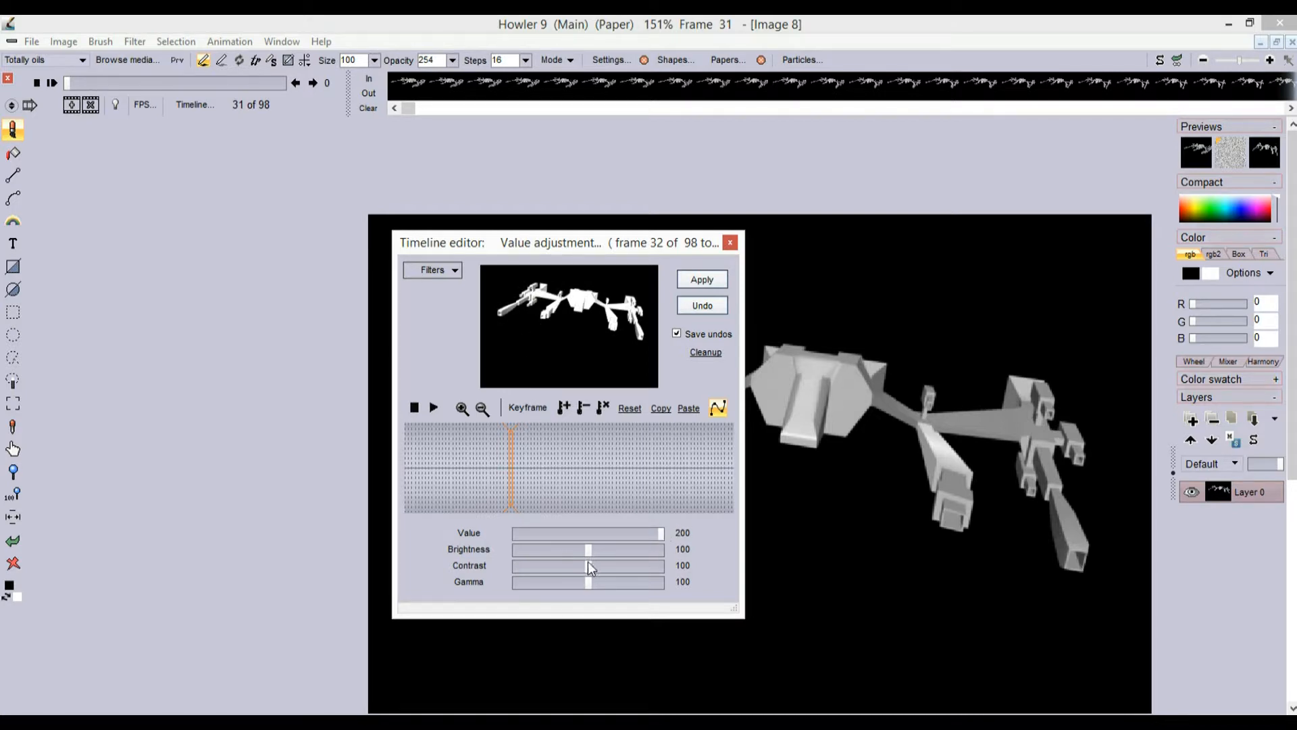
pyautogui.moveTo(590, 567)
pyautogui.mouseDown()
pyautogui.moveTo(638, 569)
pyautogui.moveTo(537, 574)
pyautogui.moveTo(630, 575)
pyautogui.moveTo(585, 582)
pyautogui.moveTo(607, 578)
pyautogui.mouseUp()
pyautogui.moveTo(665, 533)
pyautogui.mouseDown()
pyautogui.moveTo(615, 534)
pyautogui.moveTo(654, 536)
pyautogui.mouseUp()
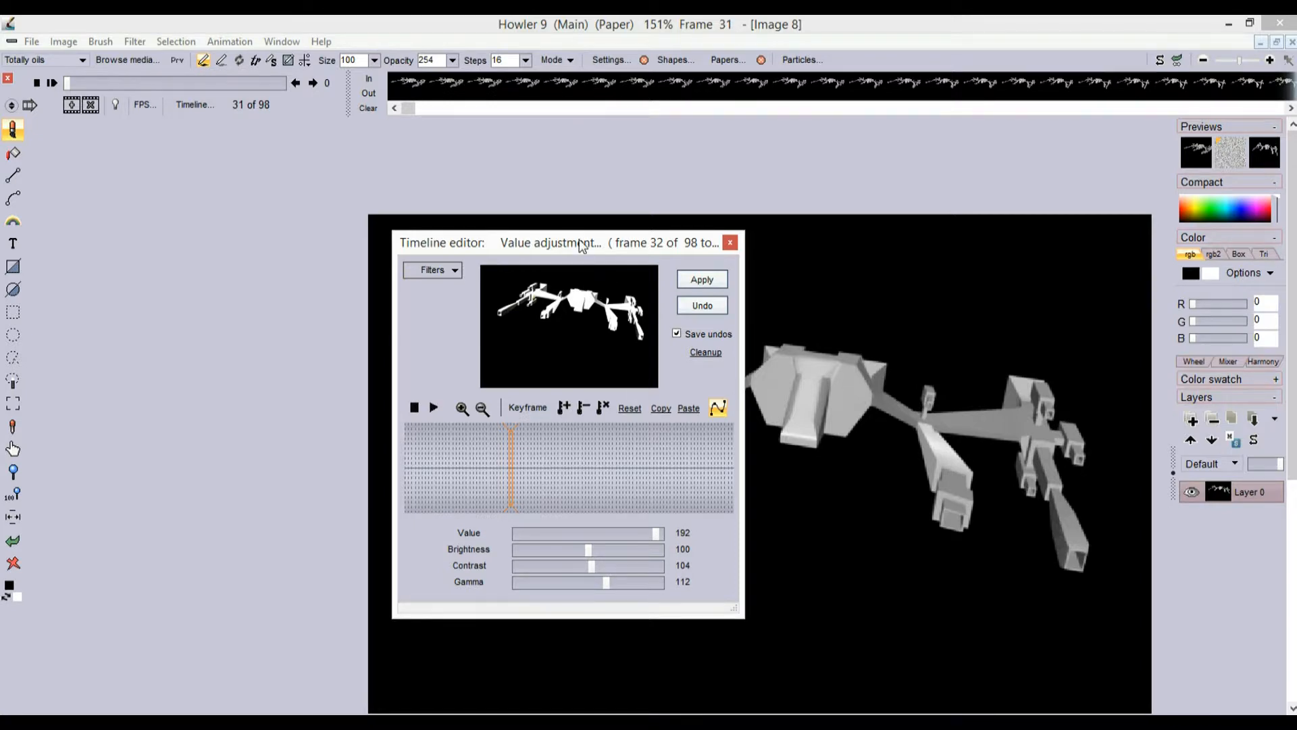
pyautogui.moveTo(581, 242); pyautogui.dragTo(275, 166)
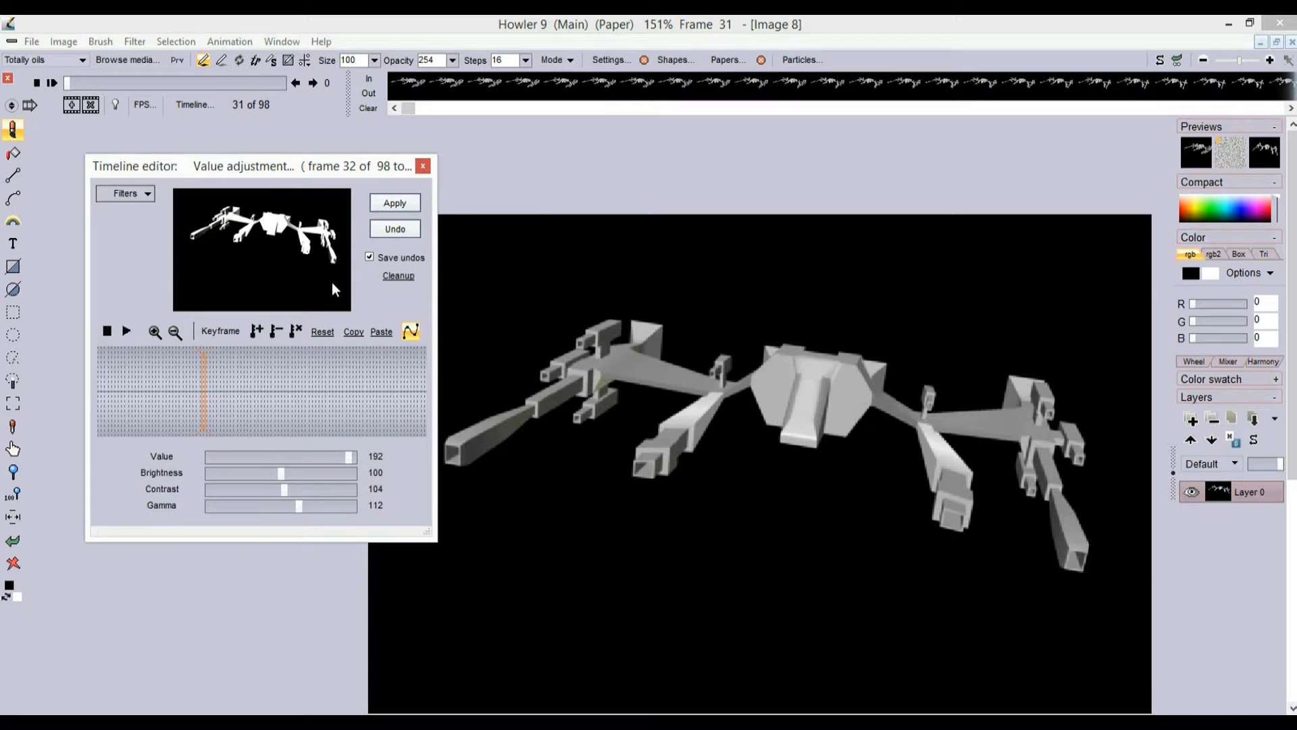
# Select the Threshold filter with a threshold of 51, check the mask around frame 40, and apply it to the animation
pyautogui.click(115, 197)
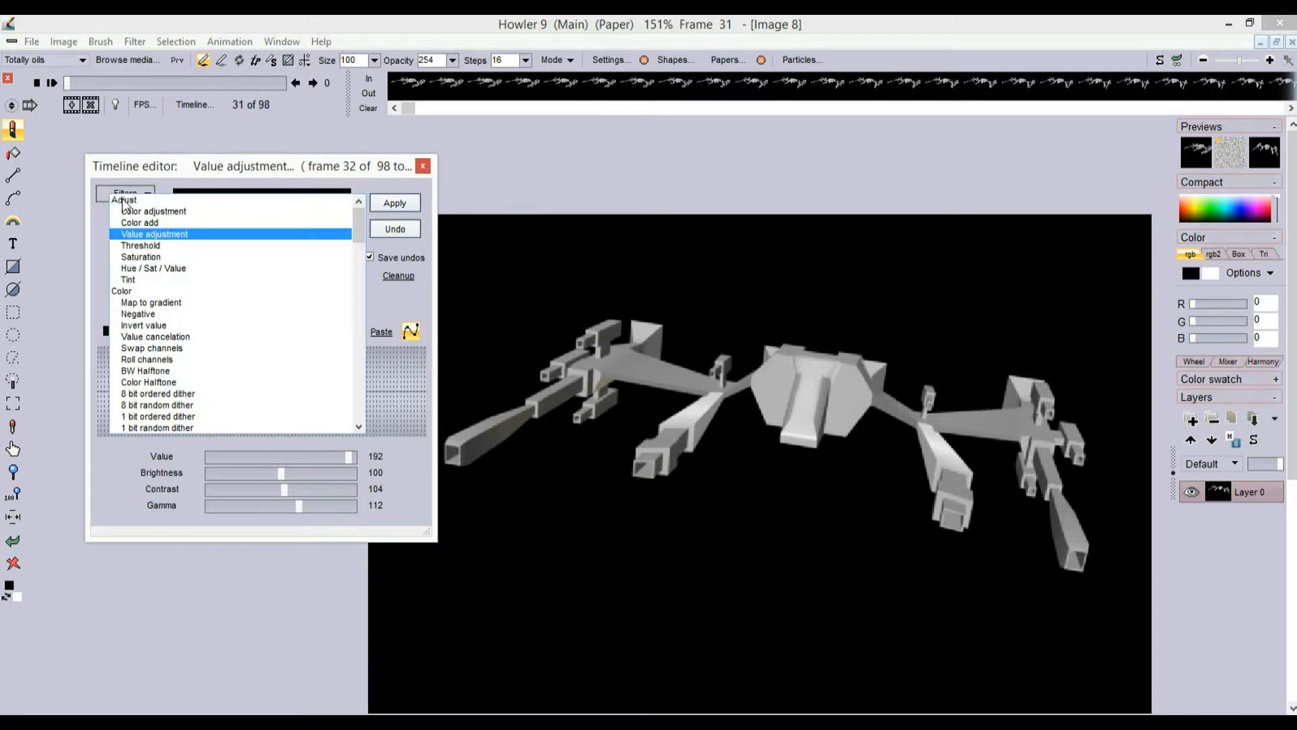
pyautogui.click(141, 246)
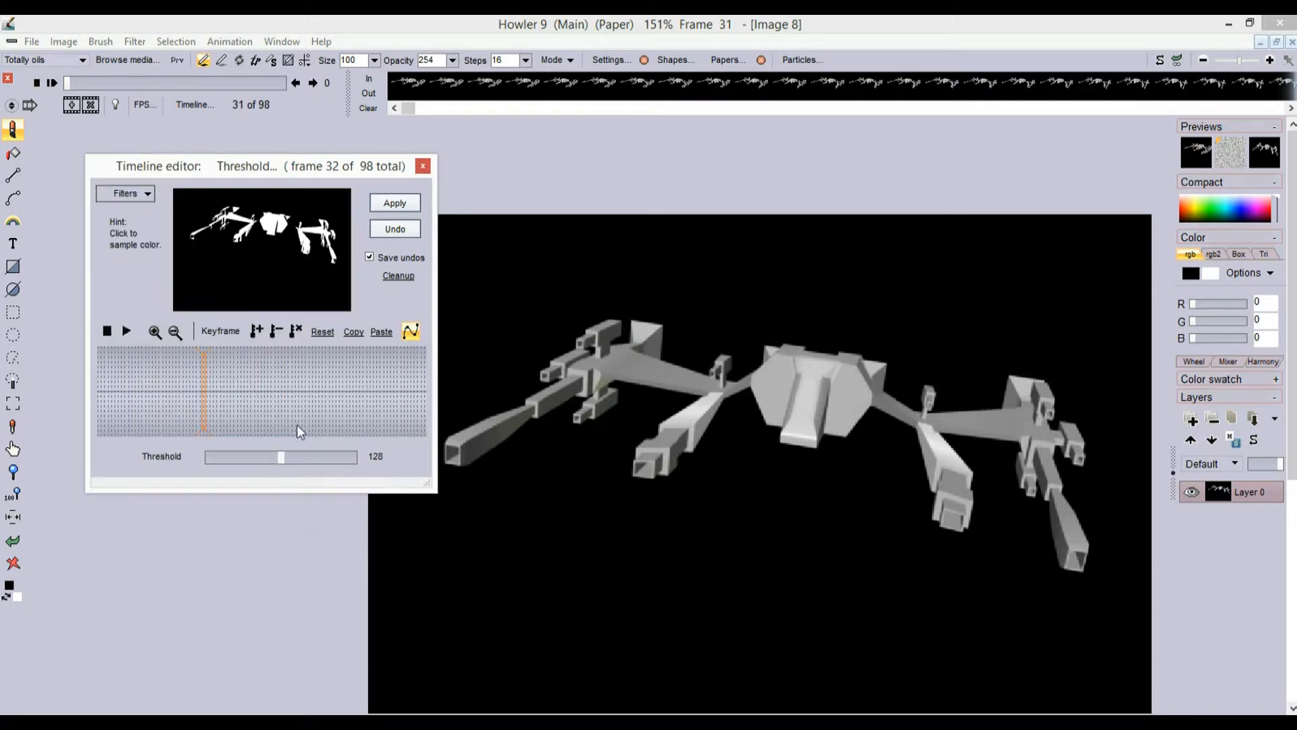
pyautogui.moveTo(281, 457); pyautogui.dragTo(237, 463)
pyautogui.moveTo(244, 464); pyautogui.dragTo(240, 468)
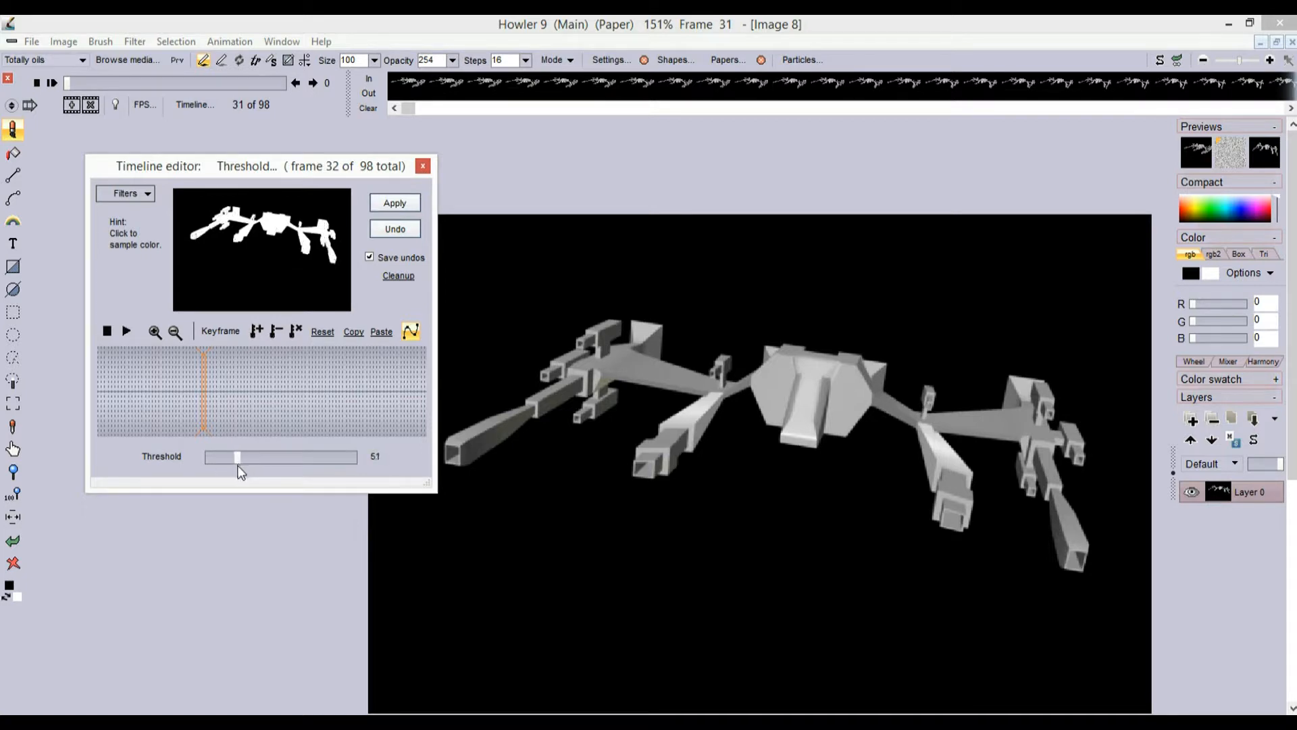
pyautogui.moveTo(184, 391)
pyautogui.mouseDown()
pyautogui.moveTo(311, 400)
pyautogui.moveTo(155, 395)
pyautogui.moveTo(318, 398)
pyautogui.moveTo(230, 399)
pyautogui.mouseUp()
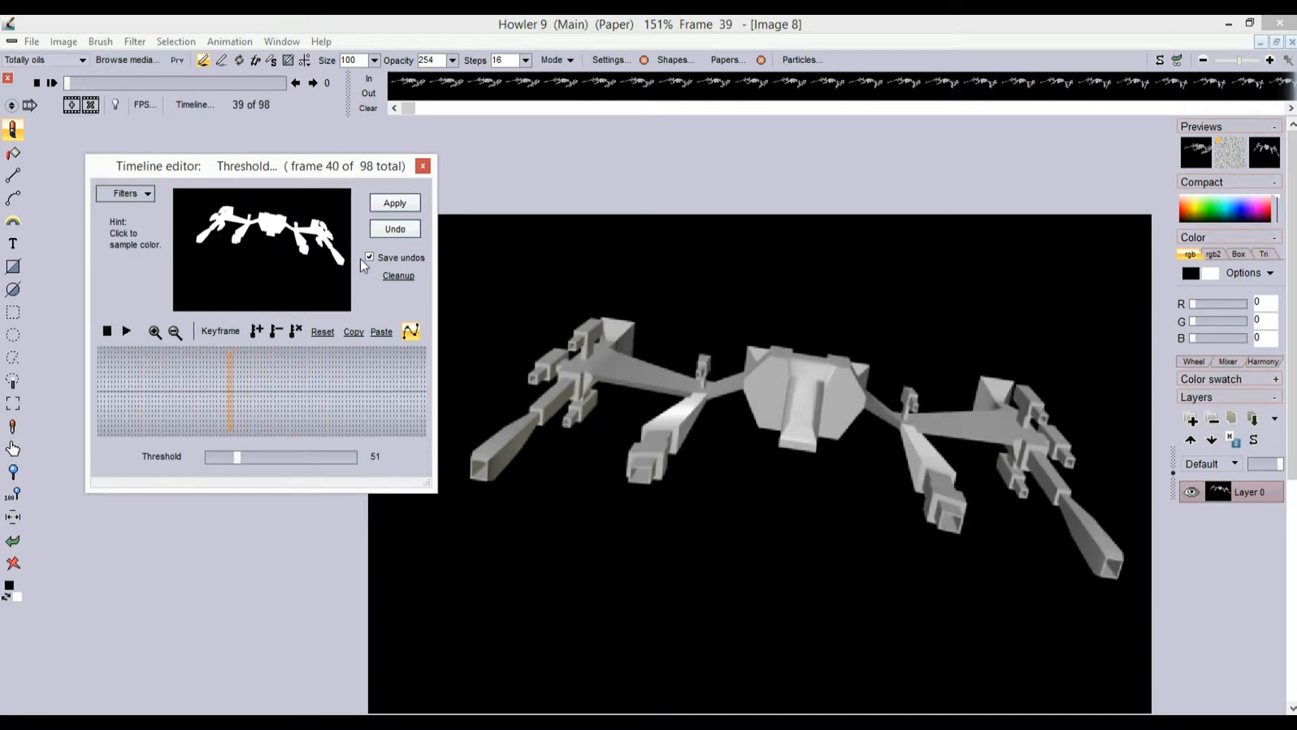
pyautogui.click(412, 200)
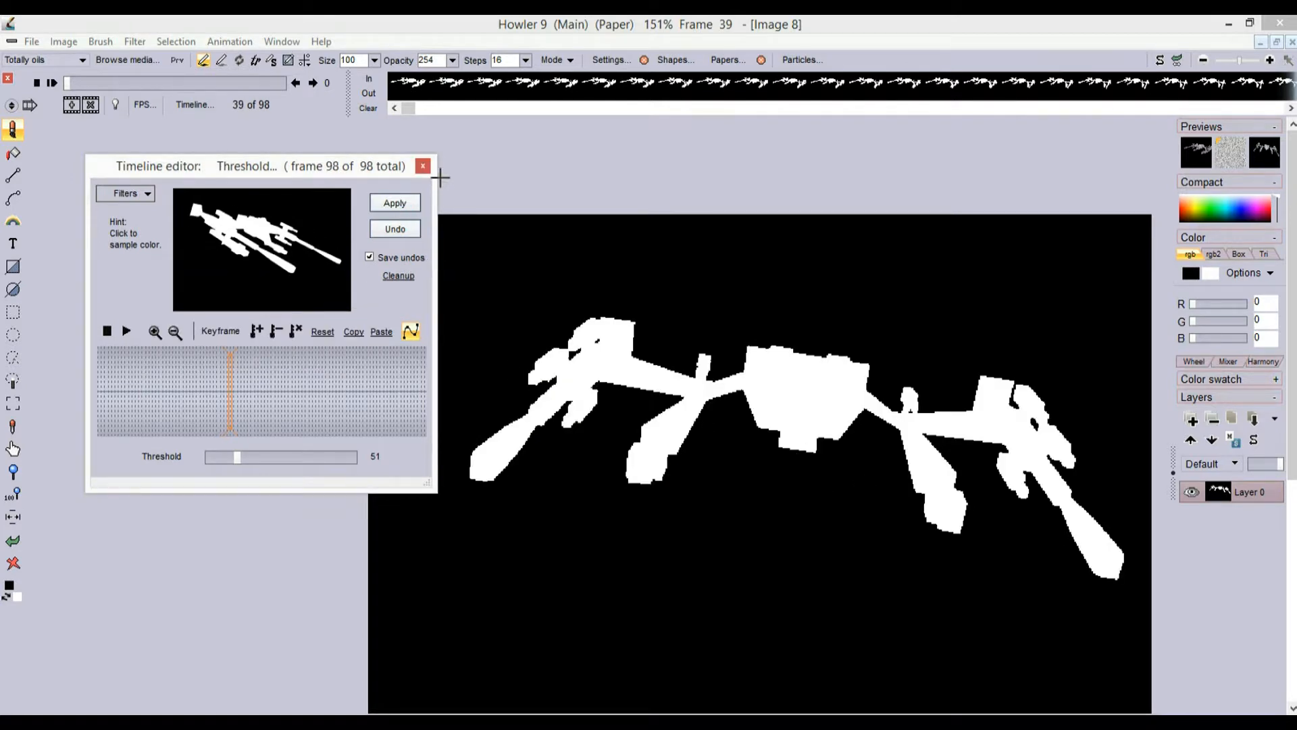
# Check the thresholded ship mask on the frames around 42 to 44
pyautogui.moveTo(382, 164); pyautogui.dragTo(366, 161)
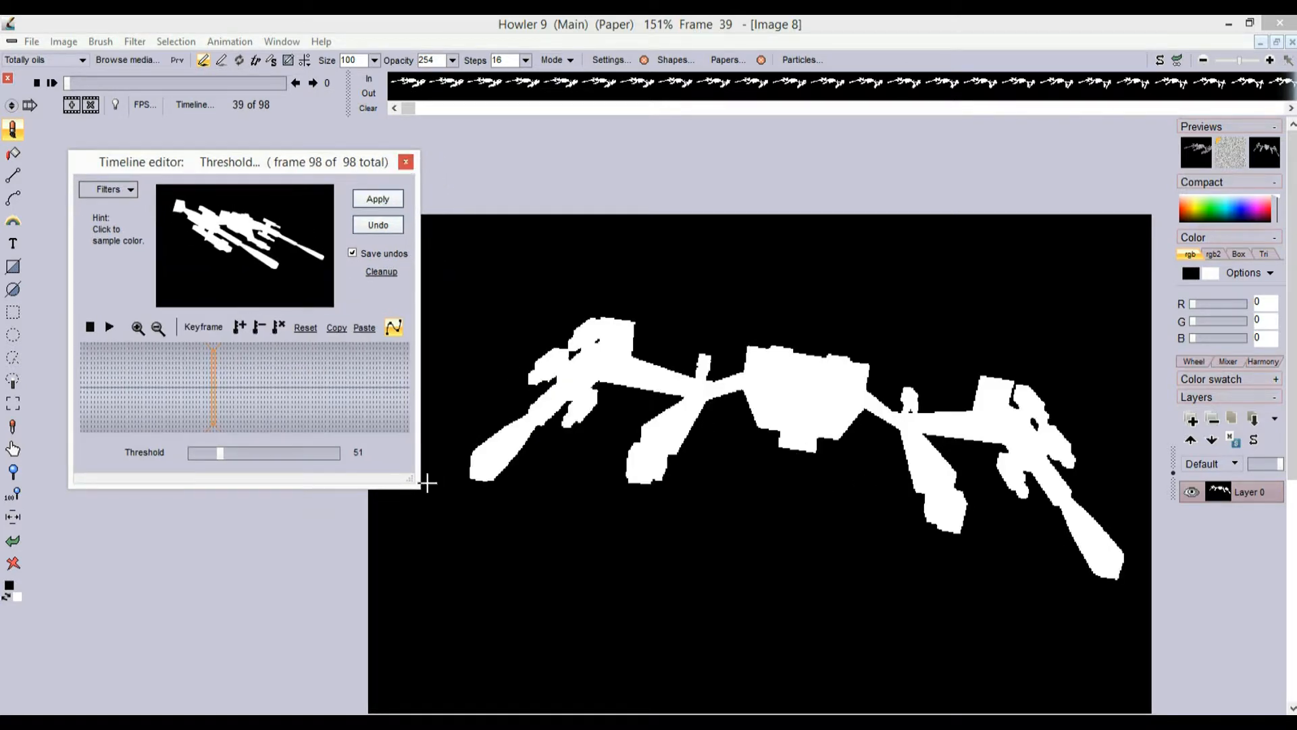
pyautogui.moveTo(150, 384); pyautogui.dragTo(224, 375)
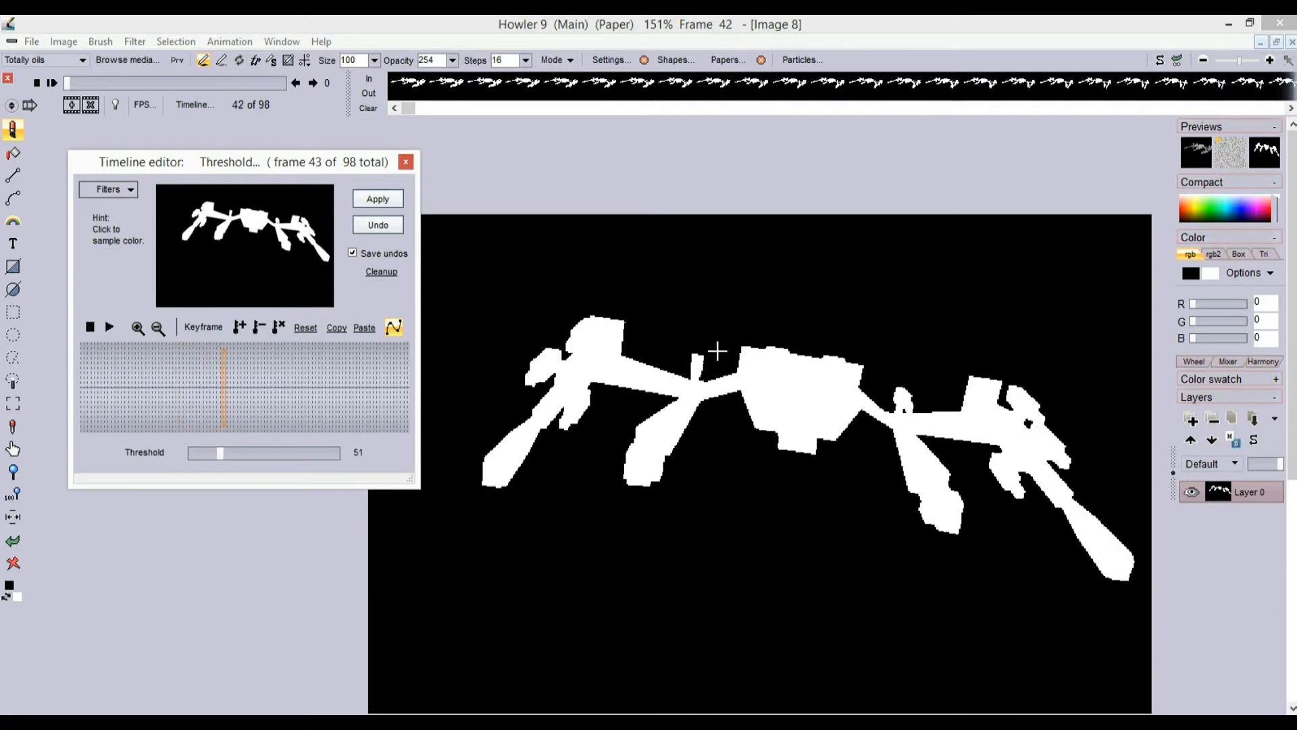
pyautogui.moveTo(303, 396)
pyautogui.mouseDown()
pyautogui.moveTo(295, 376)
pyautogui.moveTo(192, 366)
pyautogui.moveTo(344, 370)
pyautogui.moveTo(183, 365)
pyautogui.moveTo(306, 346)
pyautogui.moveTo(168, 349)
pyautogui.moveTo(232, 351)
pyautogui.mouseUp()
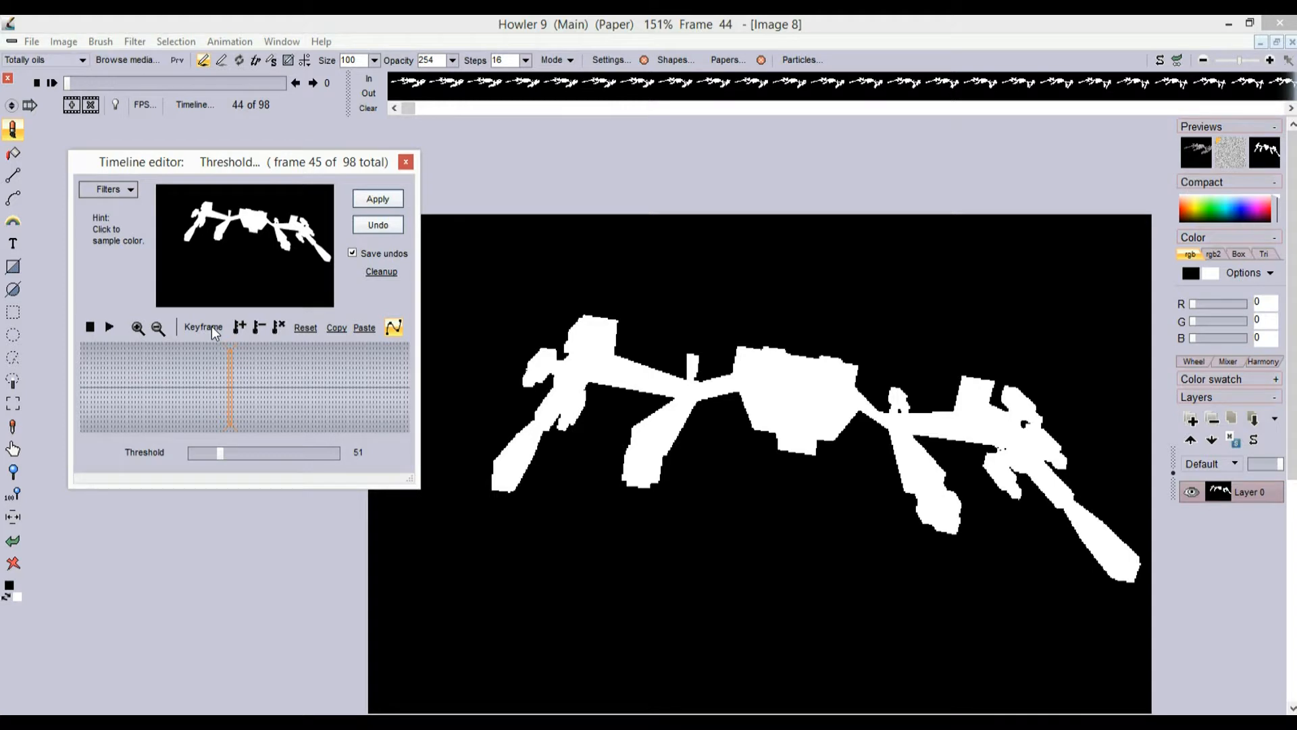
# Try the Simple blur filter at 140 on the whole animation, inspect the mask edges up close, and undo it
pyautogui.click(124, 188)
pyautogui.moveTo(342, 223); pyautogui.dragTo(351, 255)
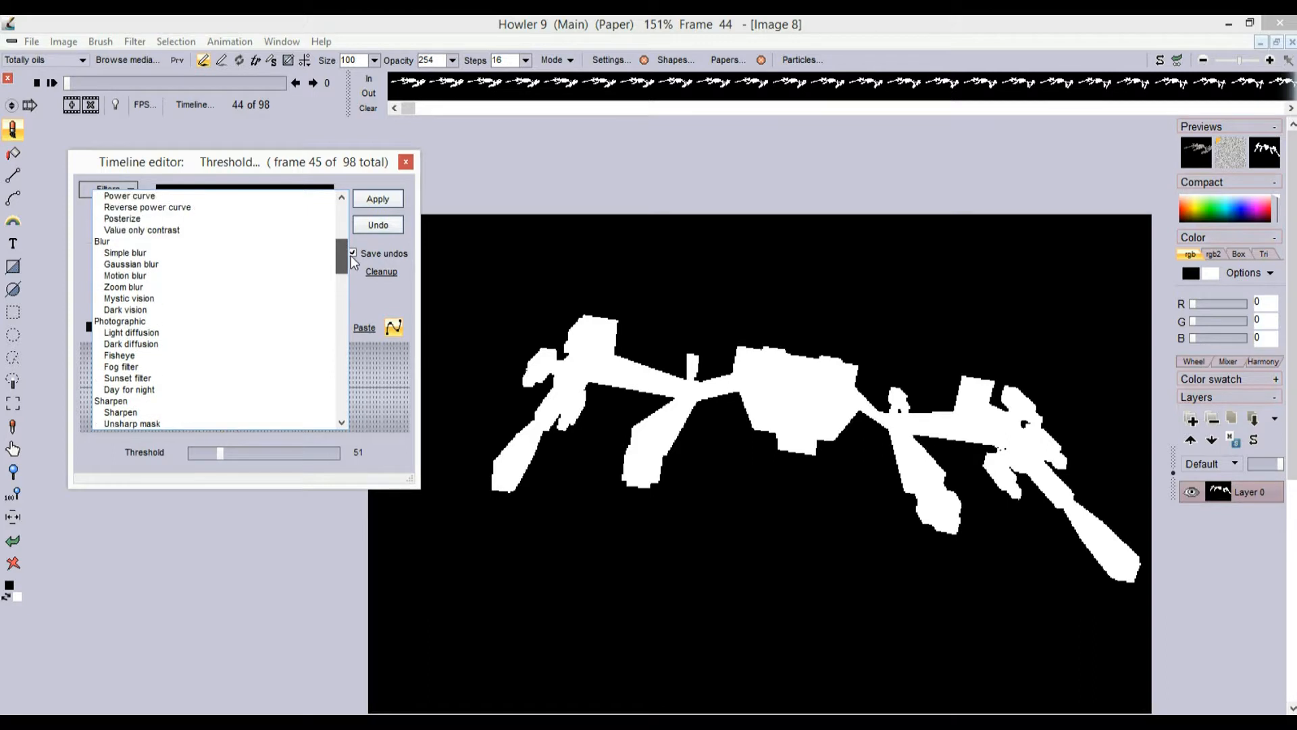
pyautogui.click(129, 253)
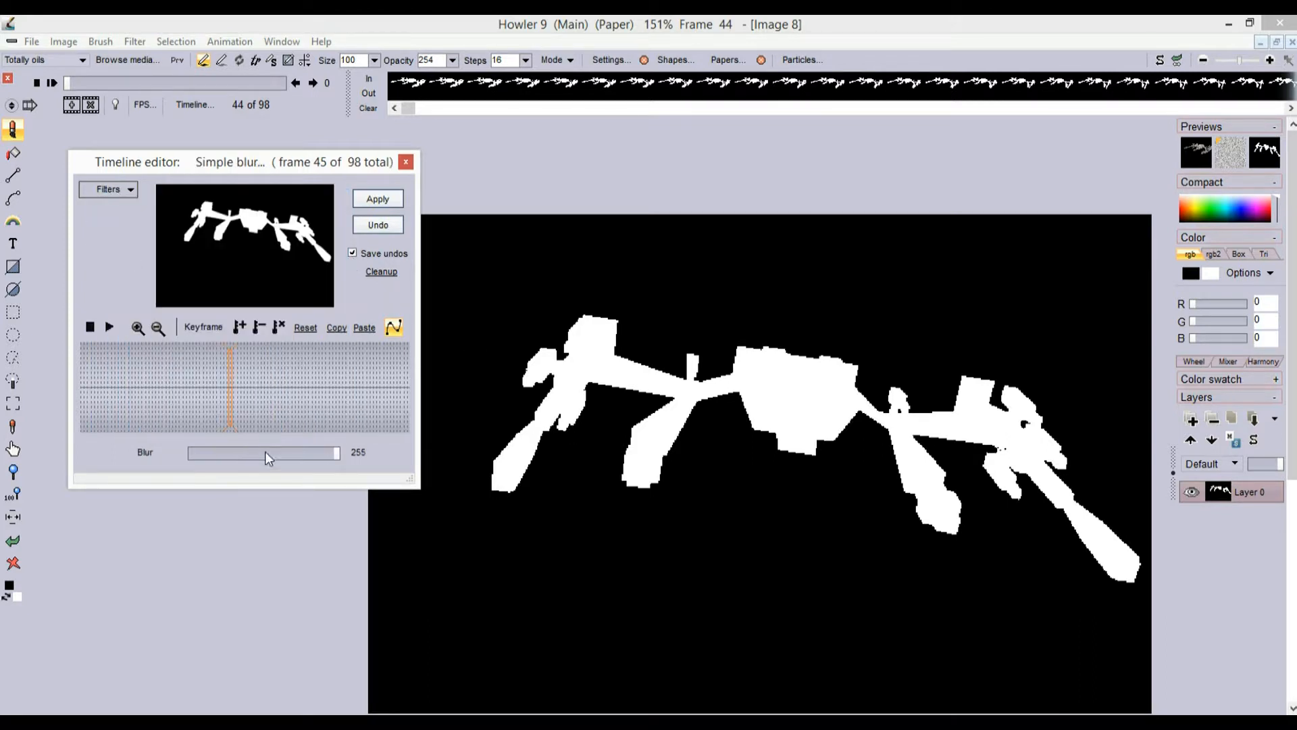
pyautogui.click(378, 199)
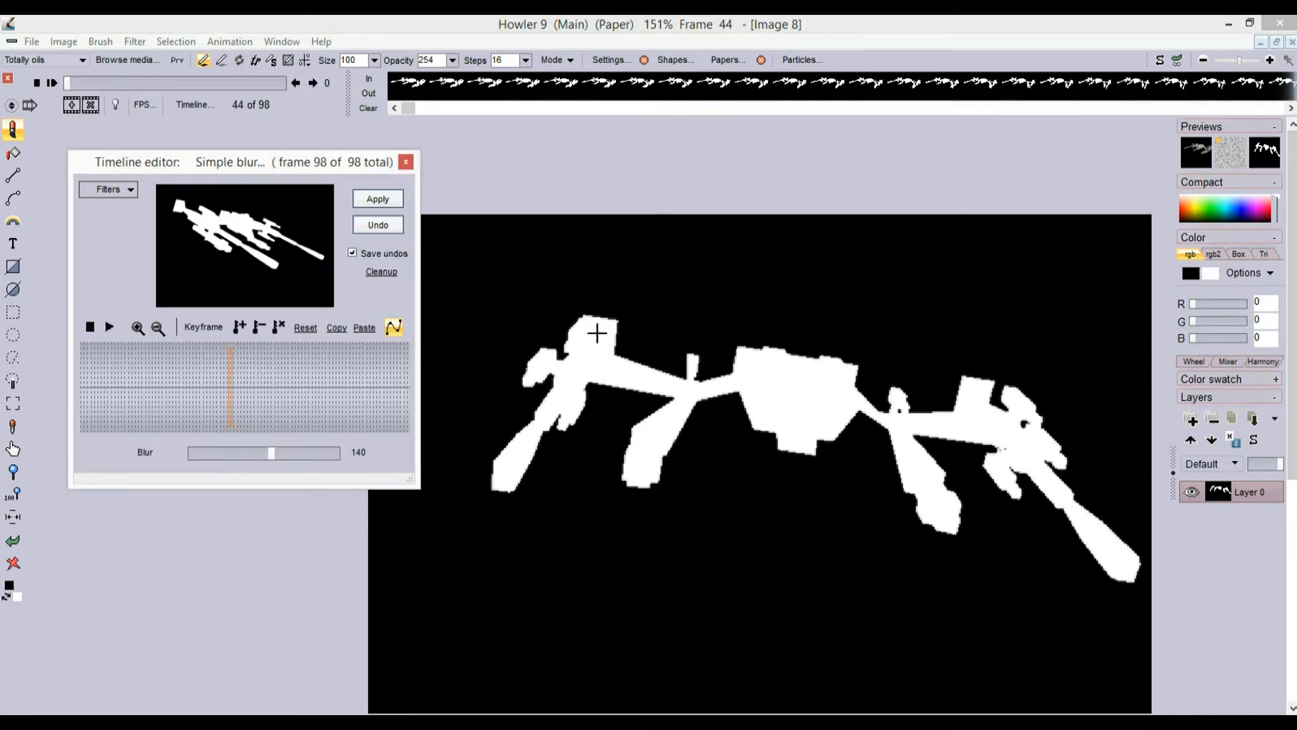
pyautogui.scroll(5, 676, 341)
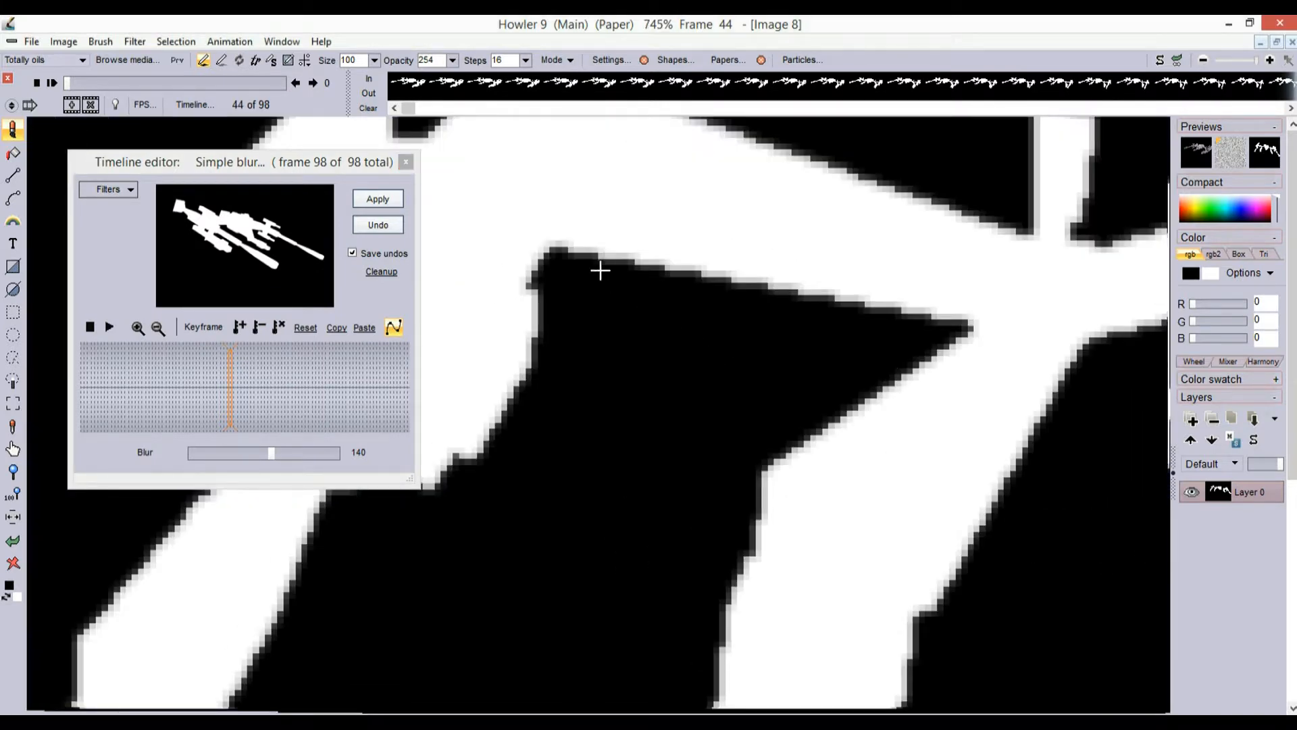
pyautogui.moveTo(602, 263); pyautogui.dragTo(831, 545)
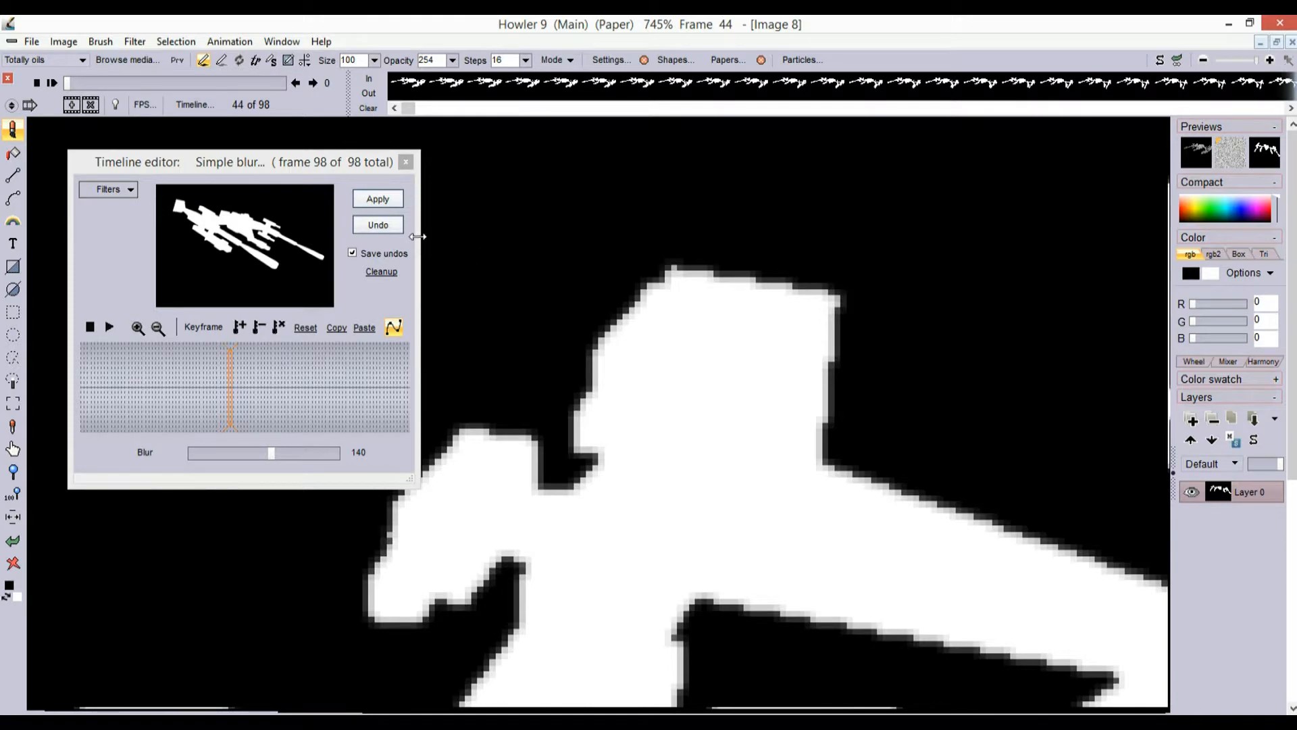
pyautogui.click(379, 227)
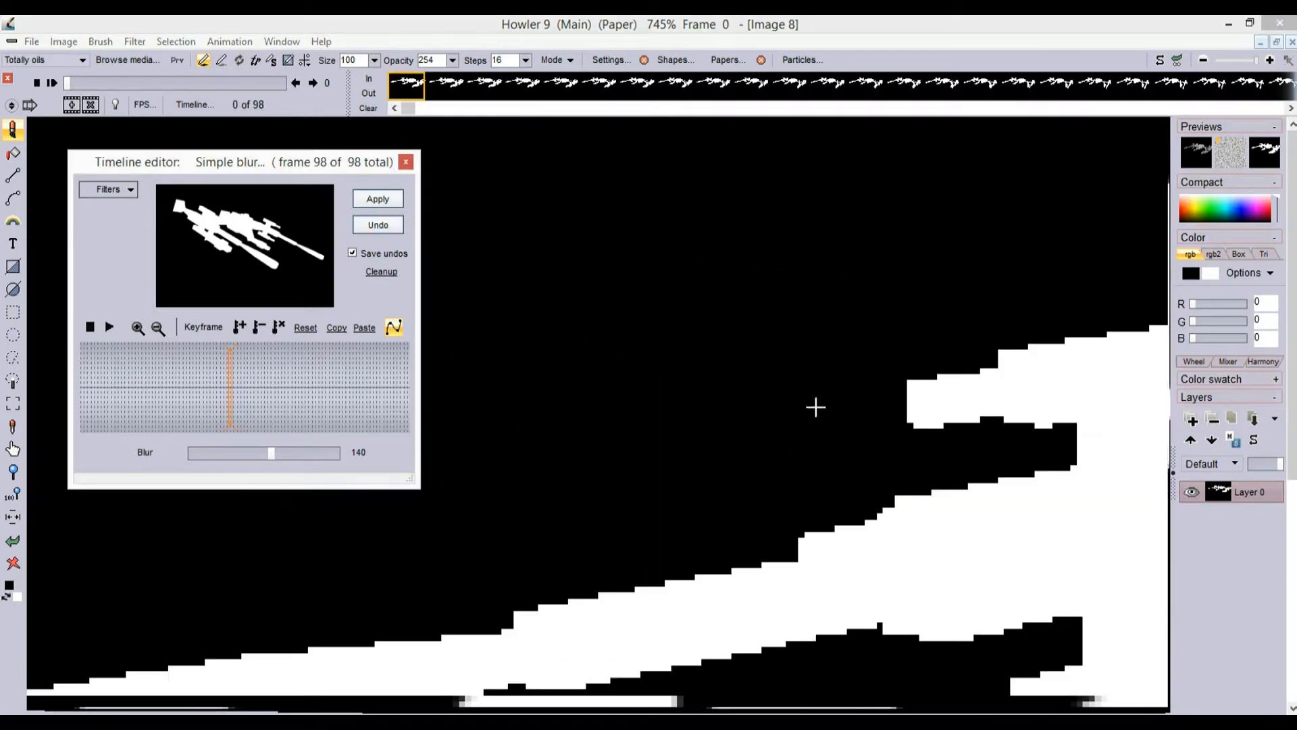
# Apply Simple blur with a value of 187 to the whole animation, with the first frame's mask edges in close view
pyautogui.moveTo(430, 429); pyautogui.dragTo(674, 339)
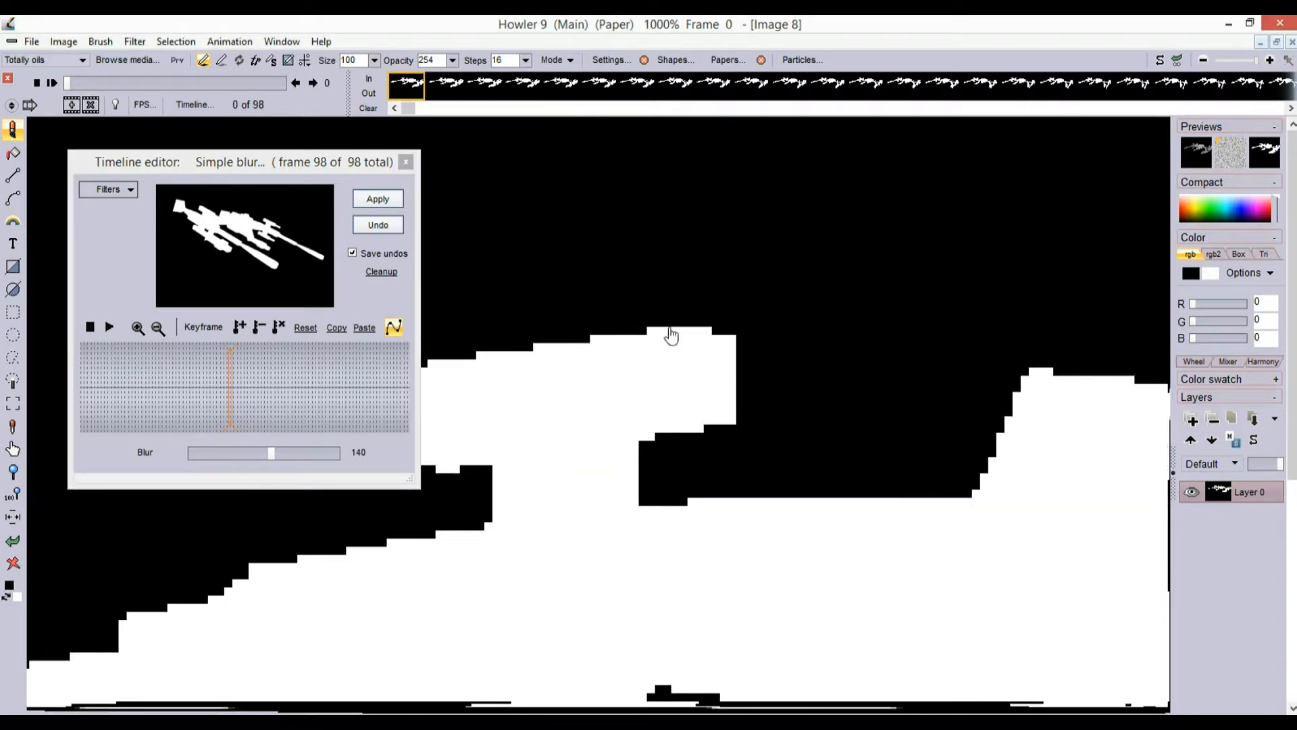
pyautogui.scroll(2, 763, 268)
pyautogui.moveTo(763, 268); pyautogui.dragTo(810, 268)
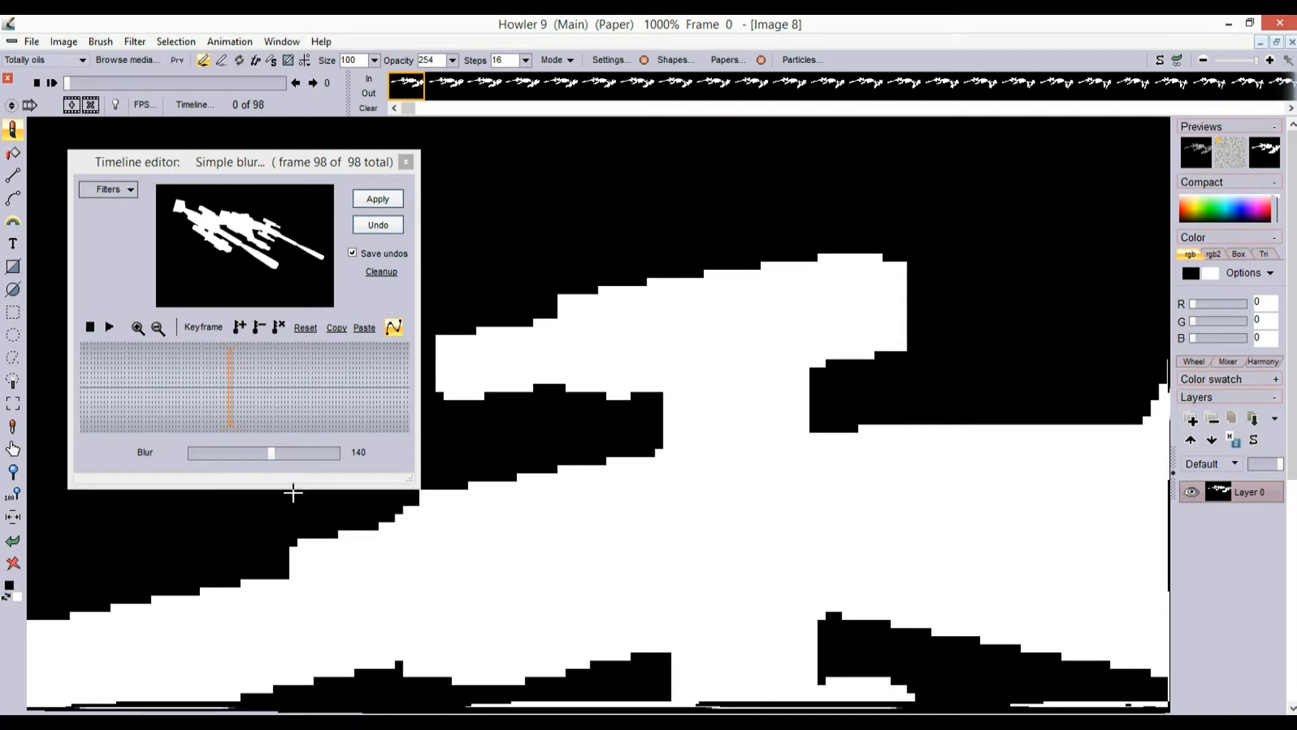
pyautogui.click(299, 452)
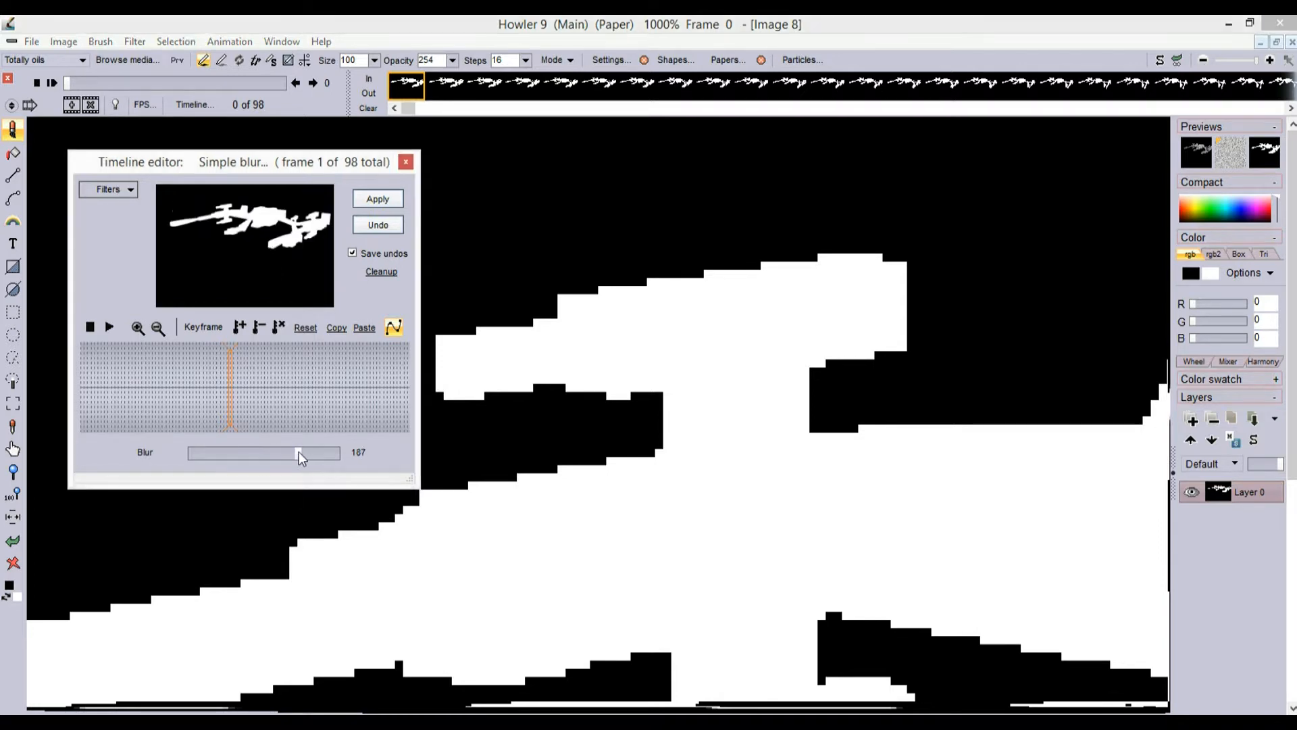
pyautogui.click(371, 200)
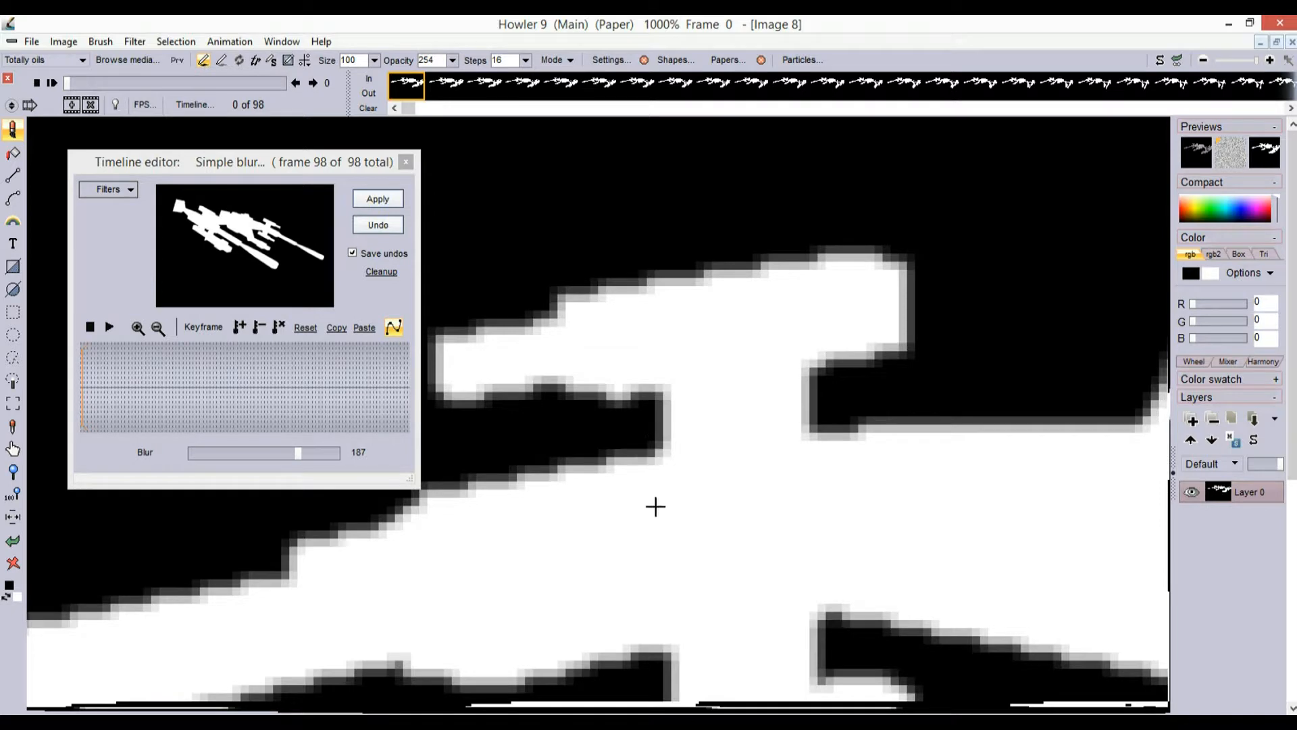
# Apply the Threshold filter at 212 to the blurred mask animation to tighten the ship's outline
pyautogui.click(116, 194)
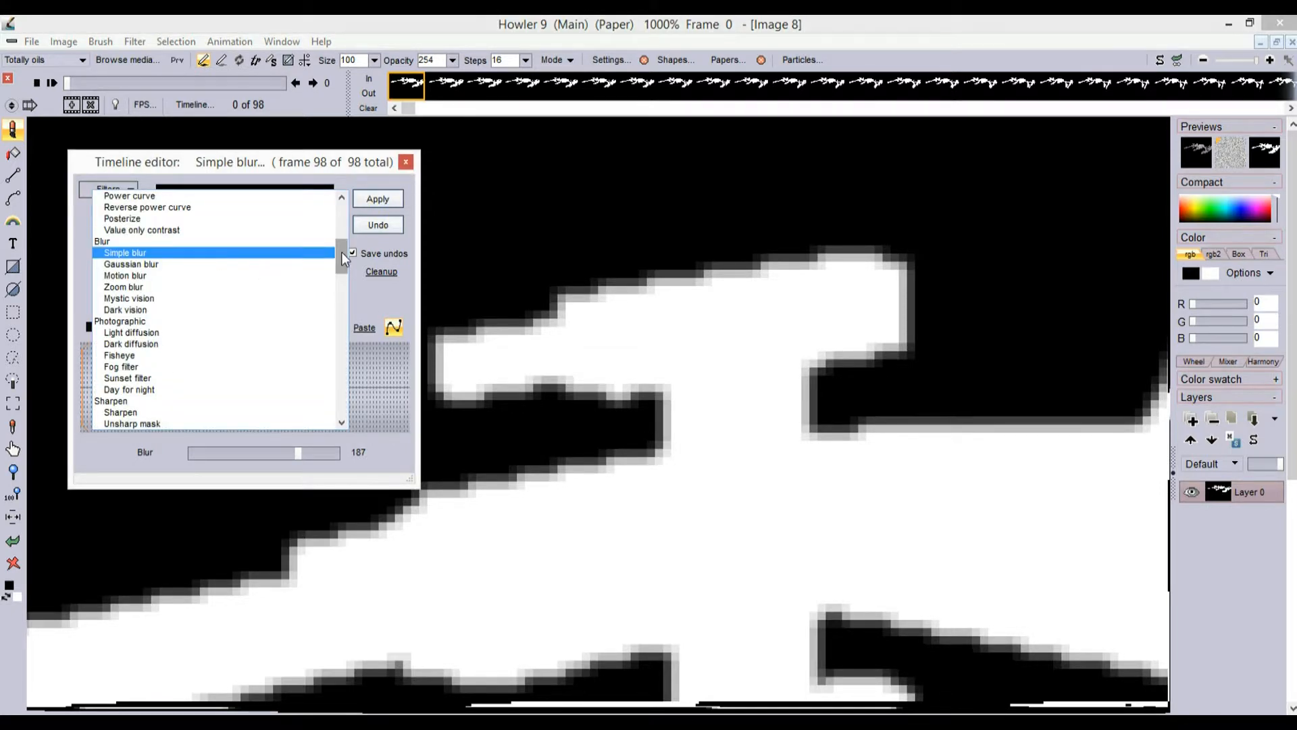
pyautogui.moveTo(342, 252); pyautogui.dragTo(342, 217)
pyautogui.click(126, 241)
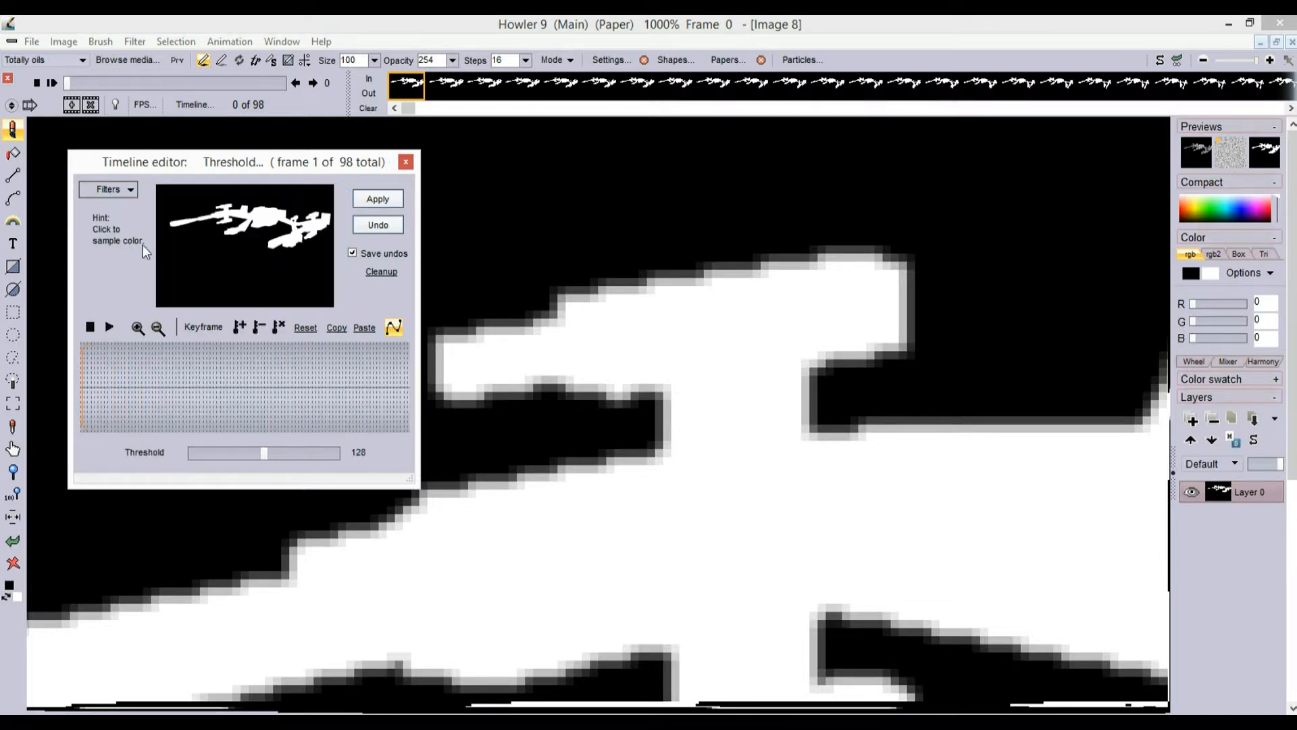
pyautogui.moveTo(254, 454); pyautogui.dragTo(314, 456)
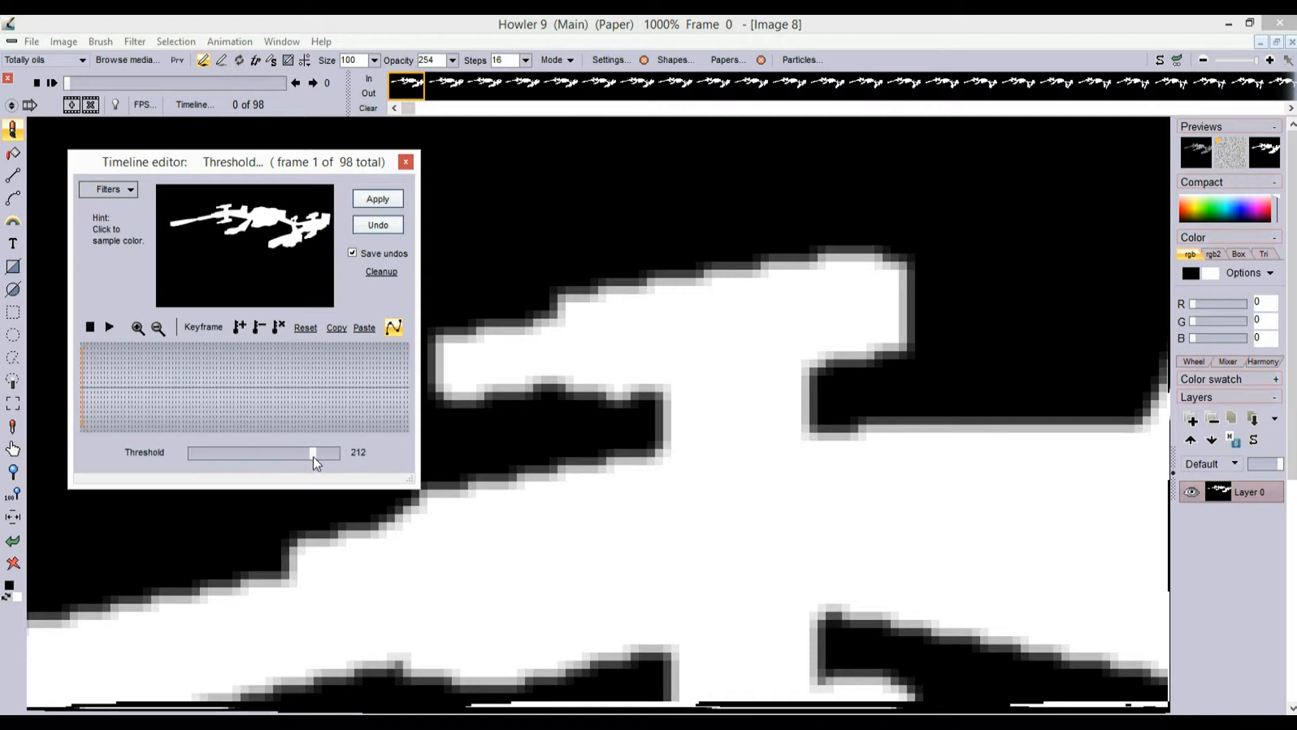
pyautogui.click(378, 198)
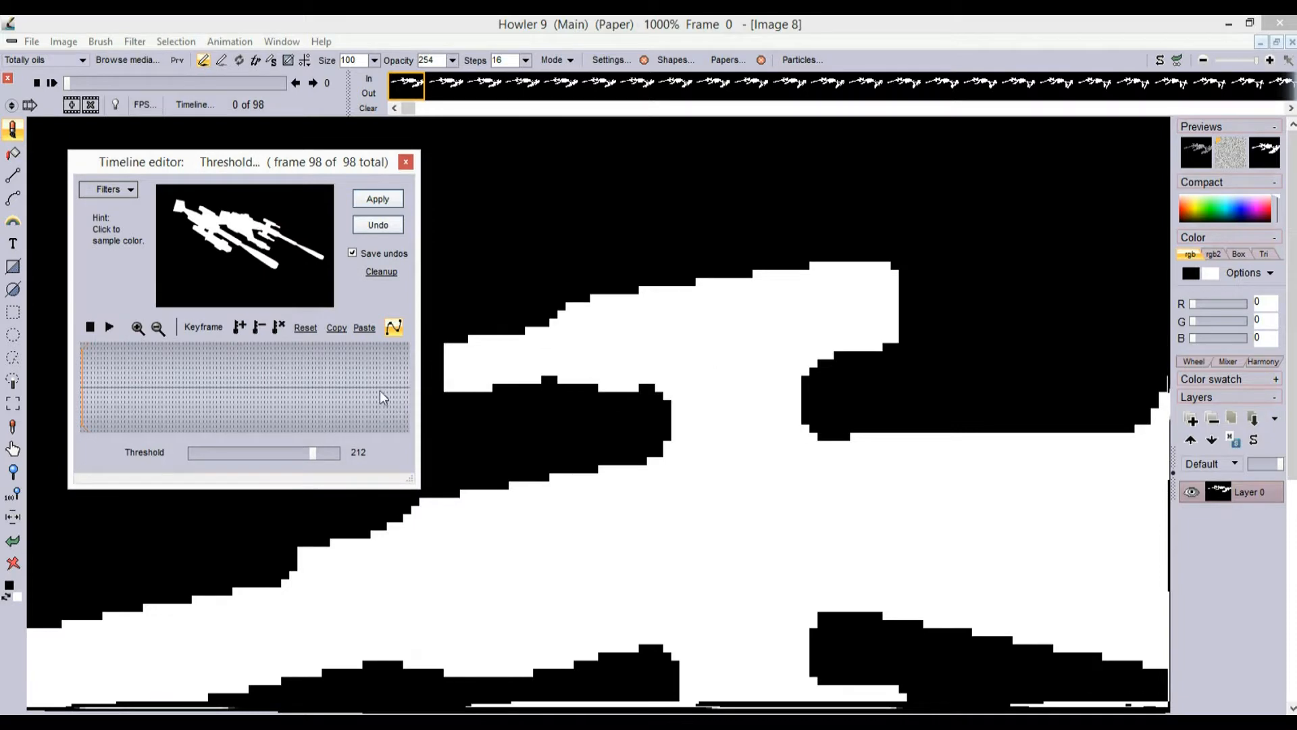
# Apply Simple blur with a value of 127 to the thresholded animation and inspect the softened edges on the first frame
pyautogui.click(109, 189)
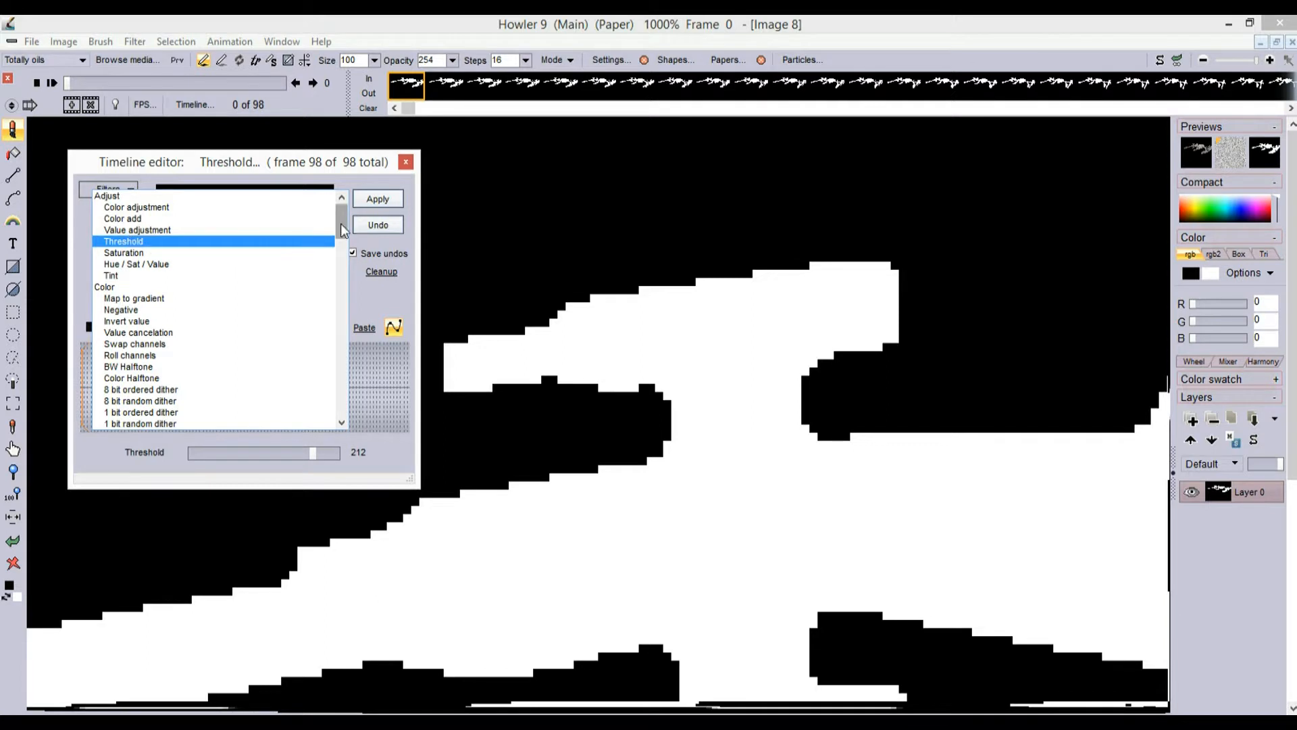
pyautogui.moveTo(343, 230); pyautogui.dragTo(343, 245)
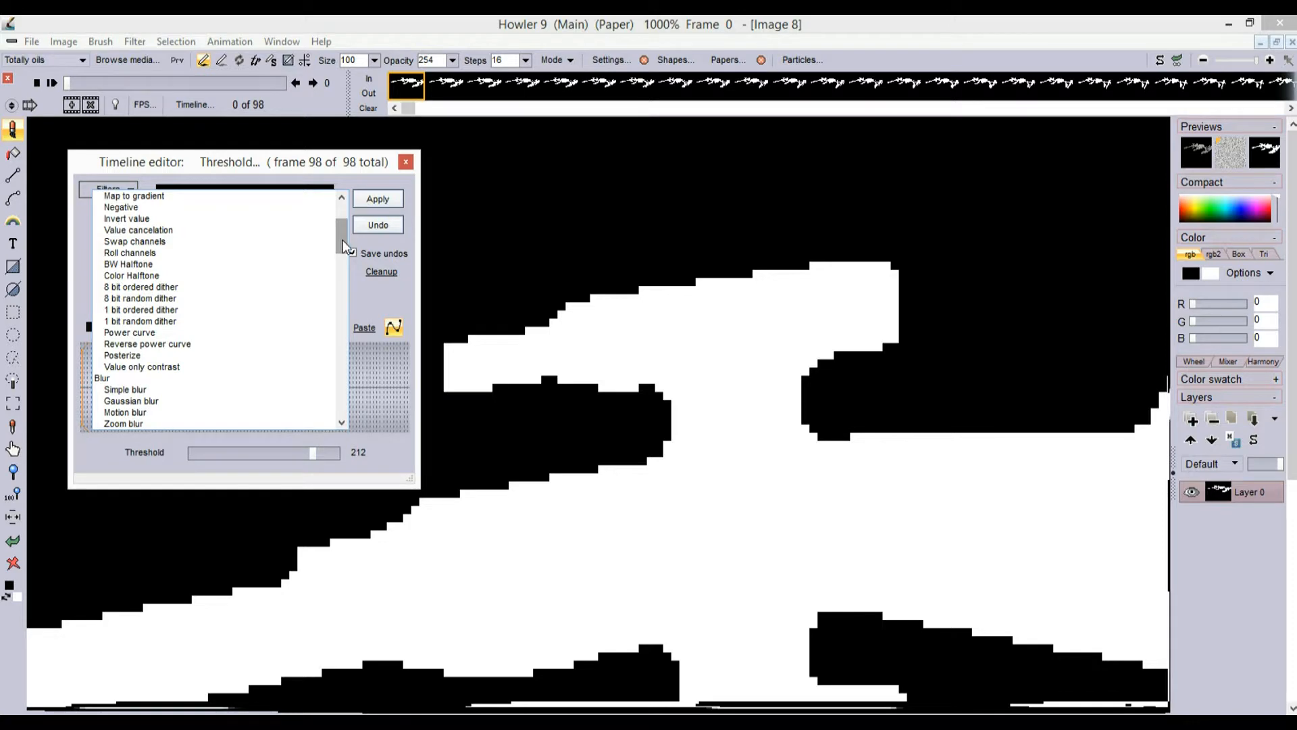
pyautogui.moveTo(344, 242); pyautogui.dragTo(341, 273)
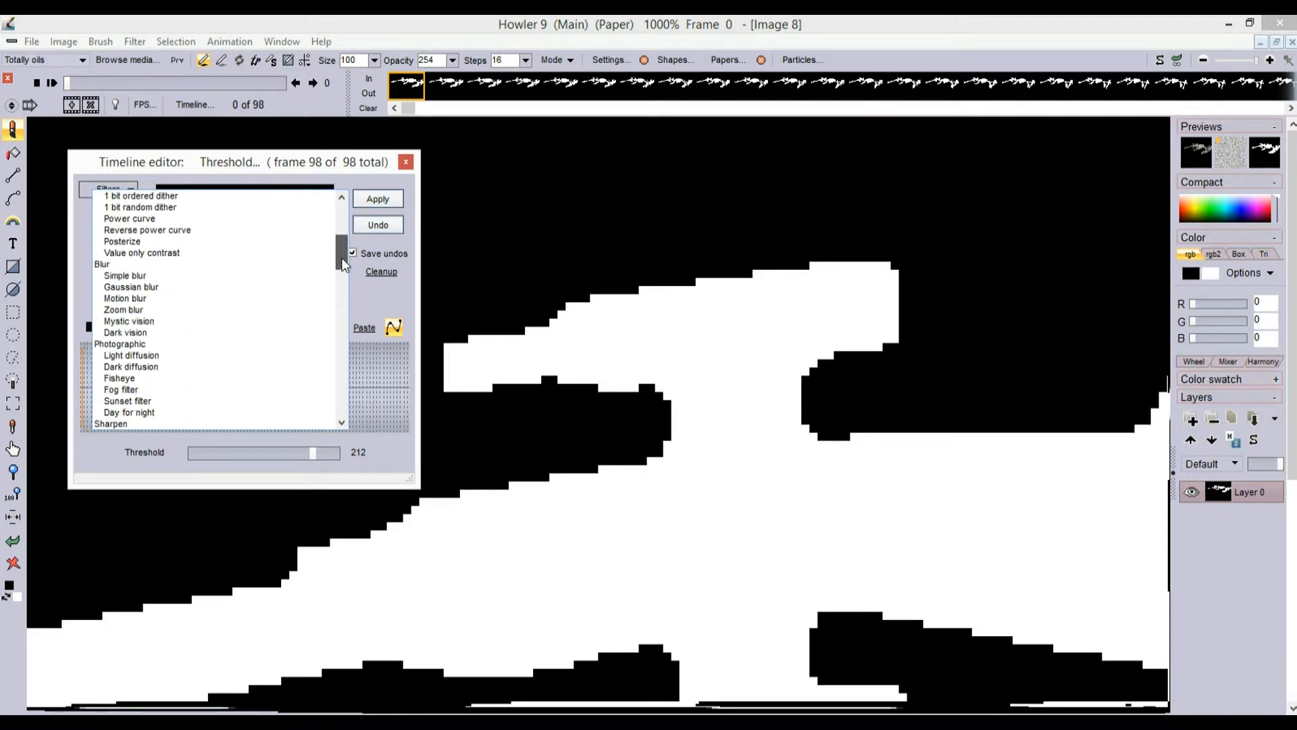
pyautogui.click(133, 280)
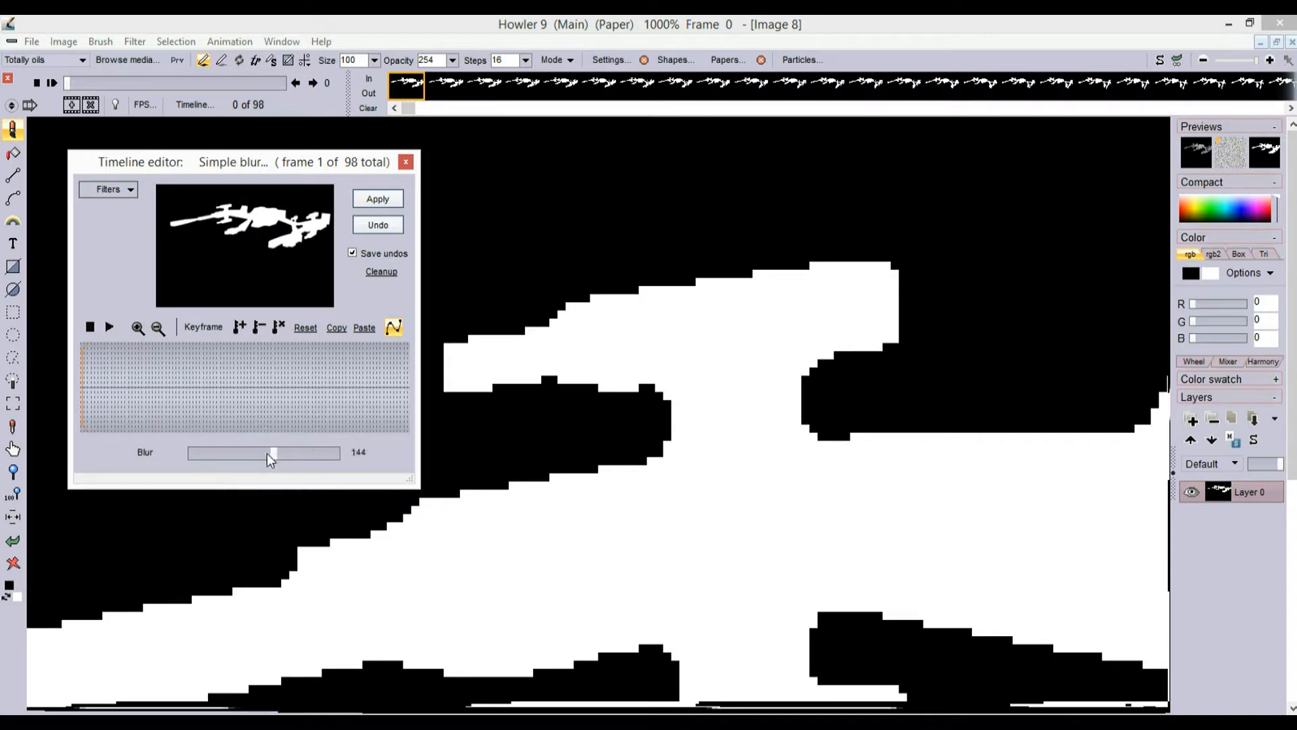
pyautogui.click(378, 200)
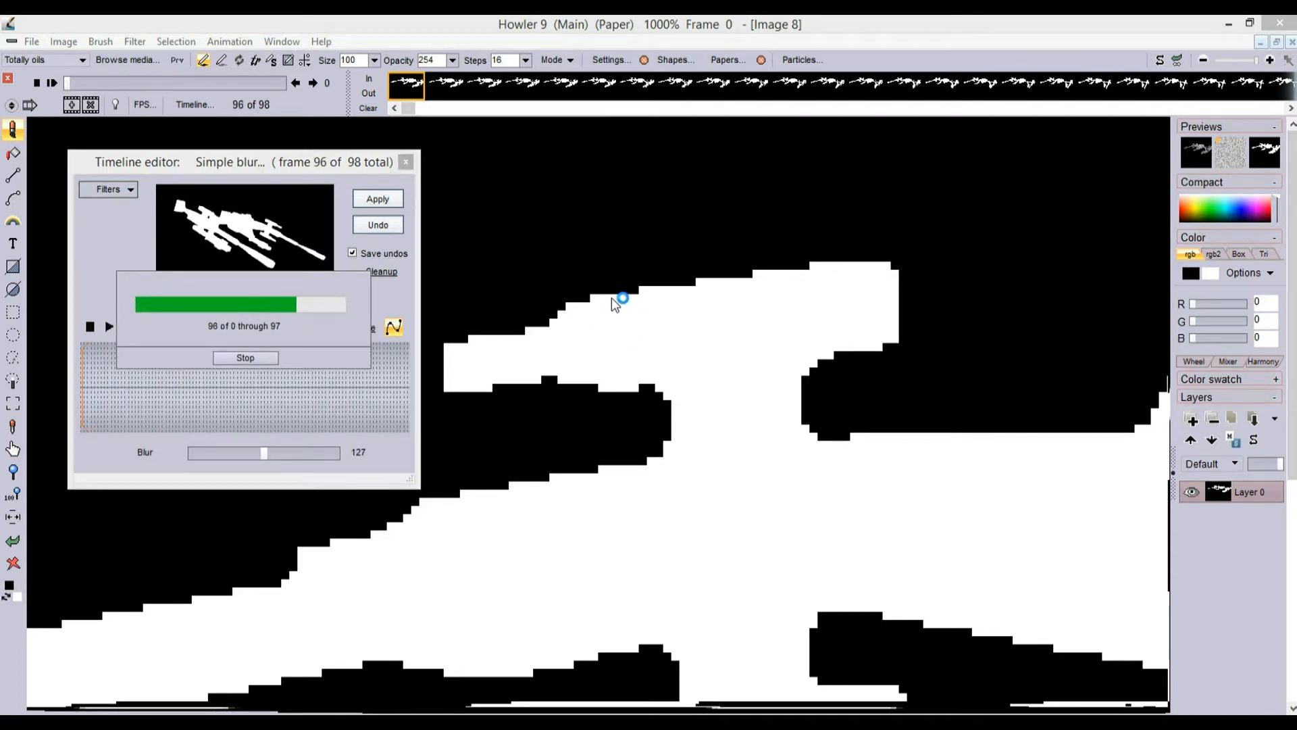
pyautogui.scroll(-5, 840, 472)
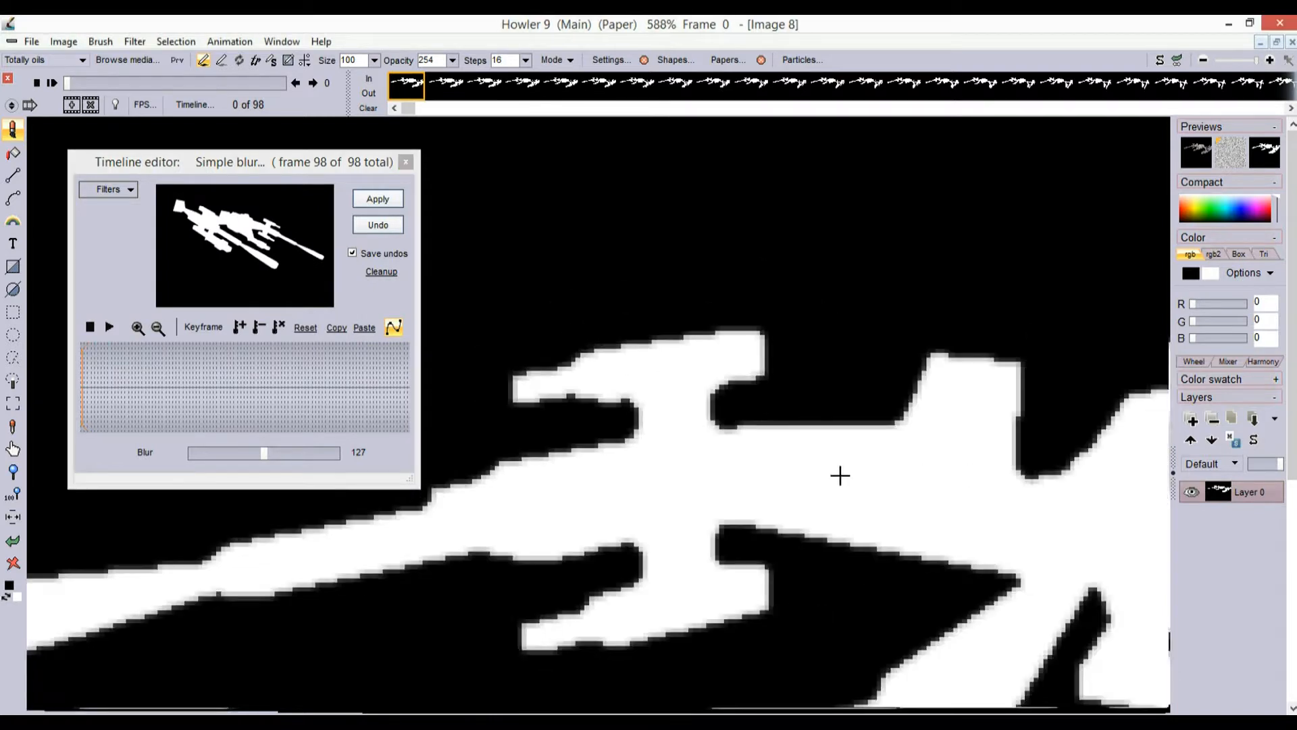
pyautogui.scroll(1, 742, 492)
pyautogui.moveTo(879, 438); pyautogui.dragTo(821, 290)
pyautogui.scroll(-2, 814, 303)
pyautogui.moveTo(696, 378); pyautogui.dragTo(709, 345)
pyautogui.scroll(-1, 709, 345)
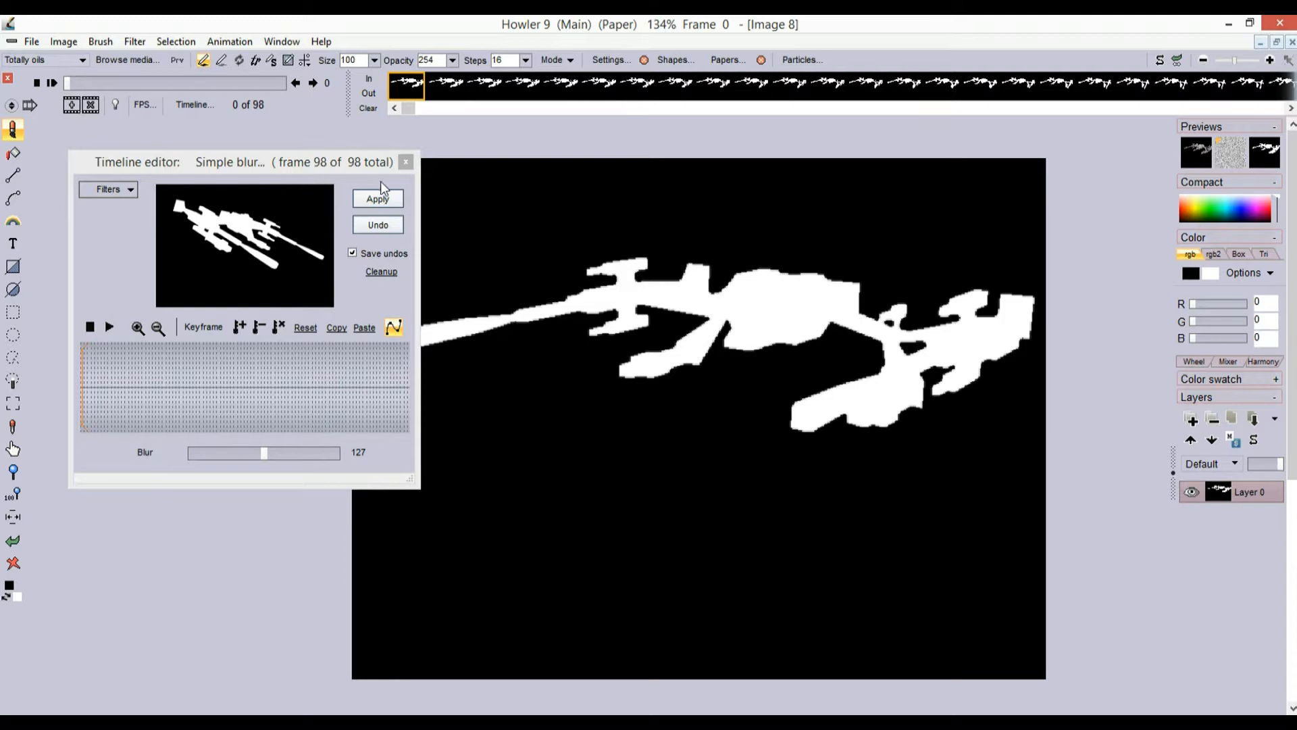
pyautogui.click(238, 42)
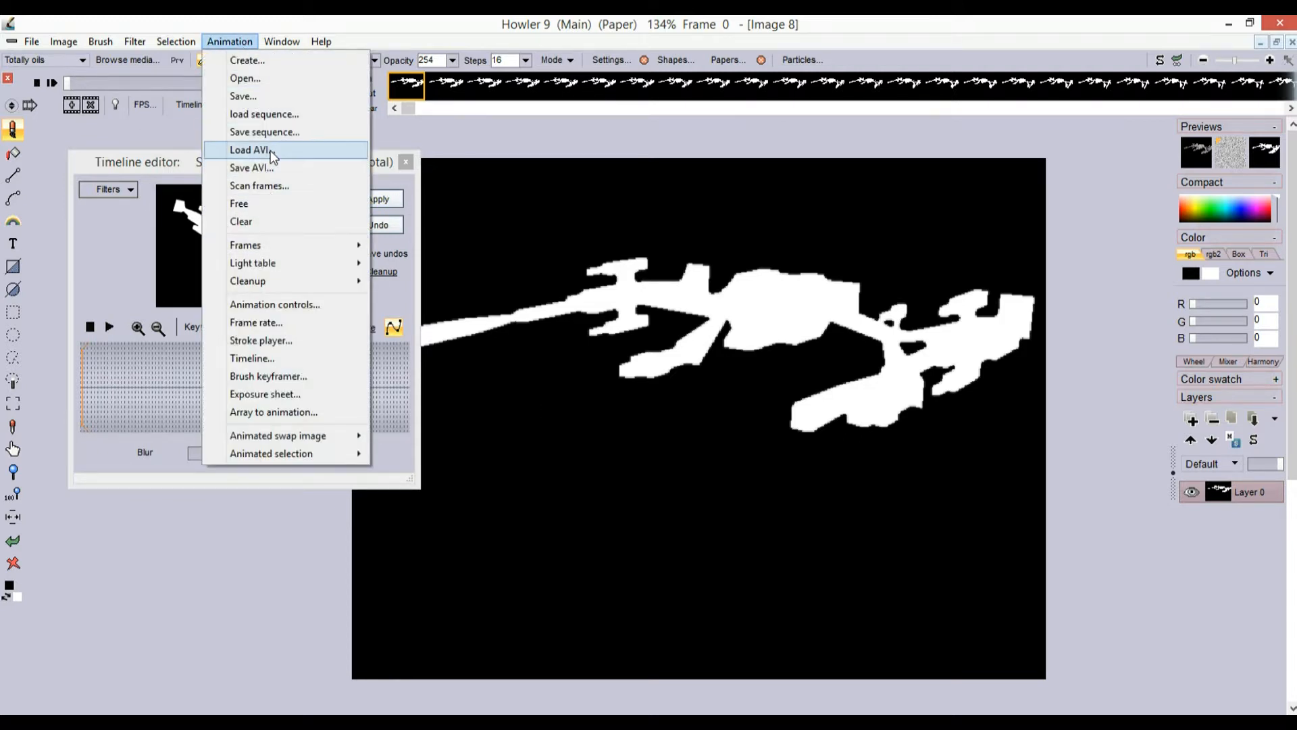
pyautogui.click(271, 169)
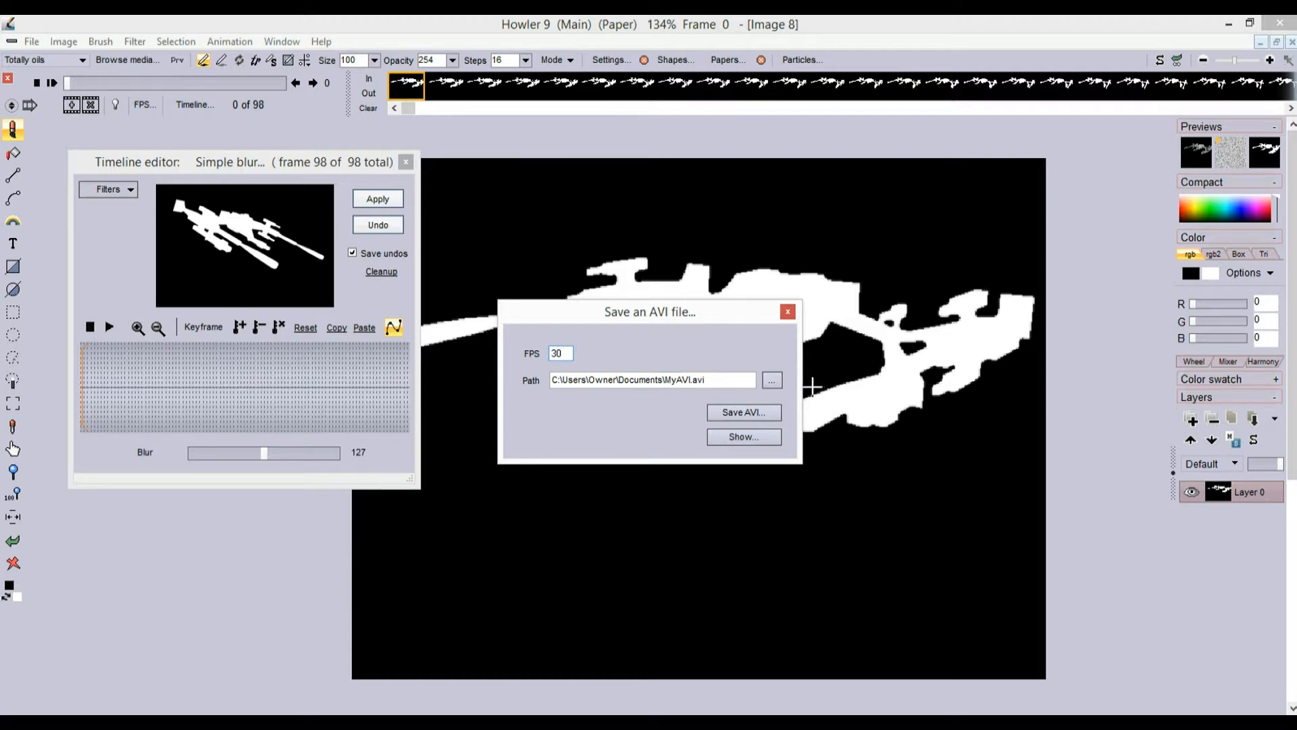
pyautogui.click(773, 381)
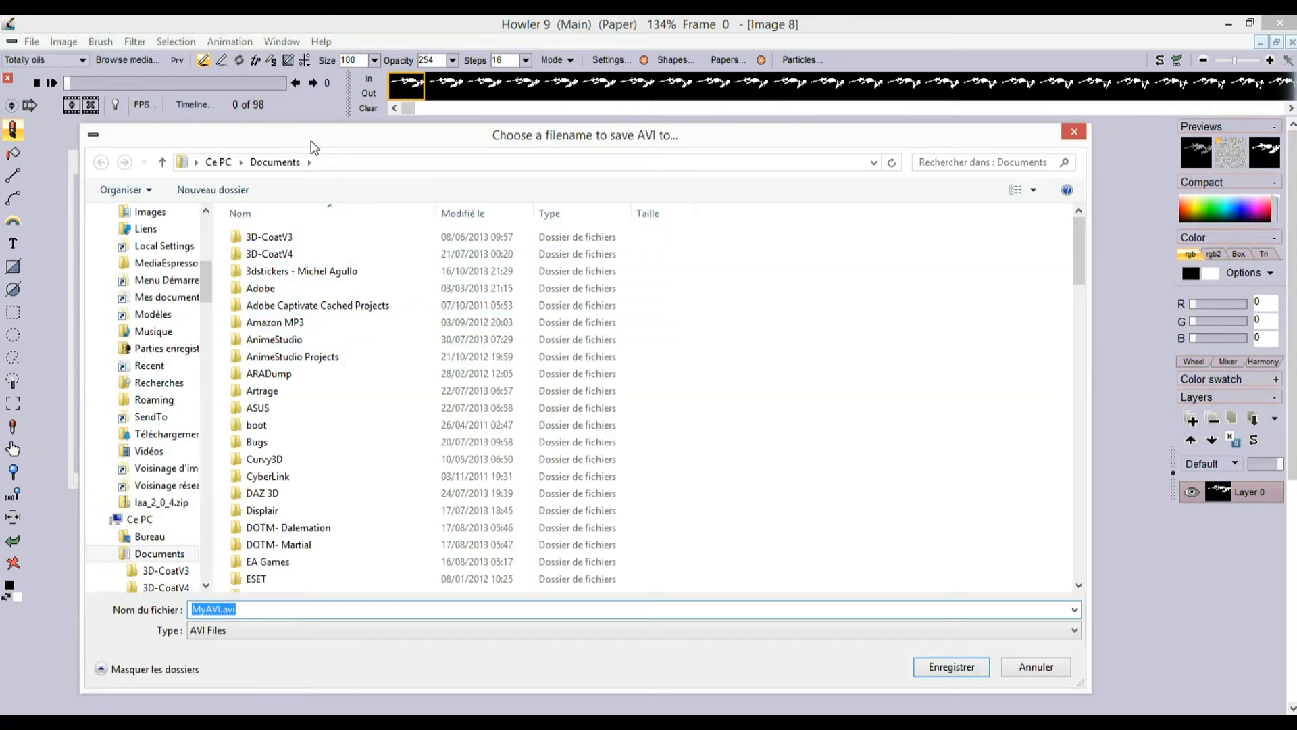
pyautogui.click(1075, 134)
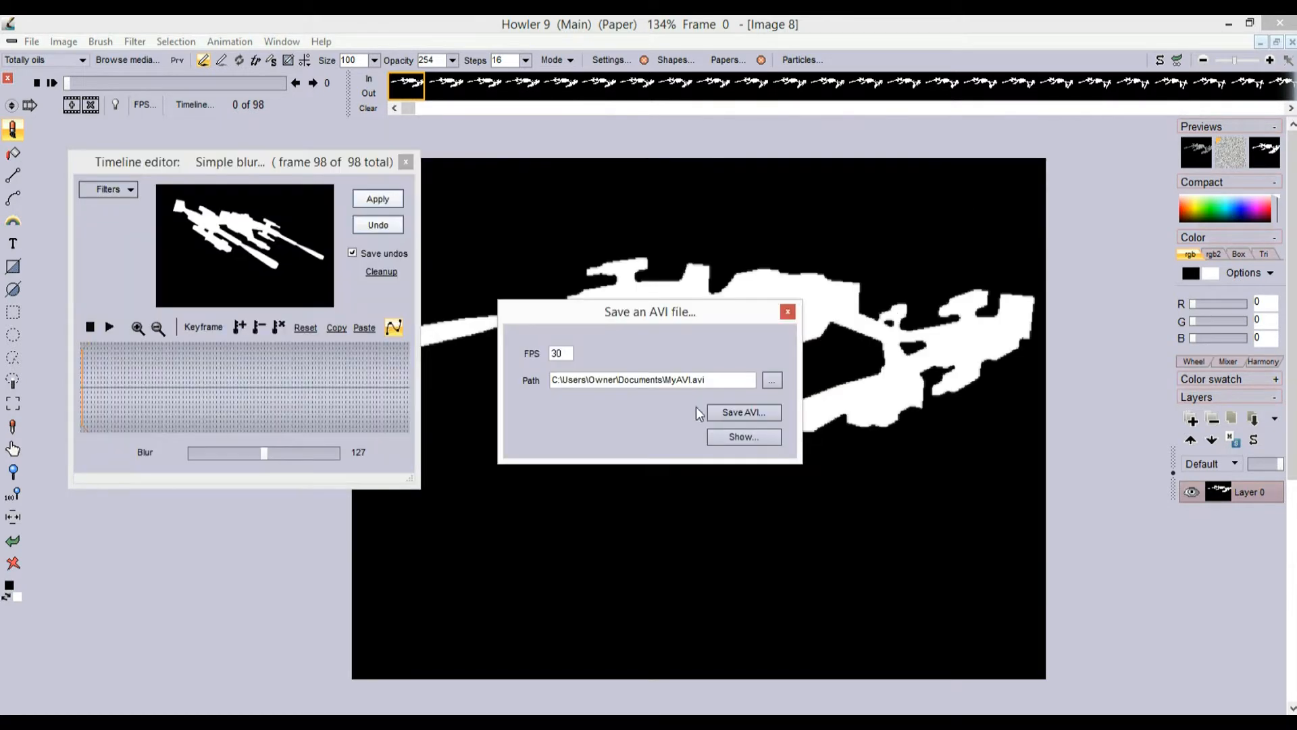
pyautogui.click(787, 312)
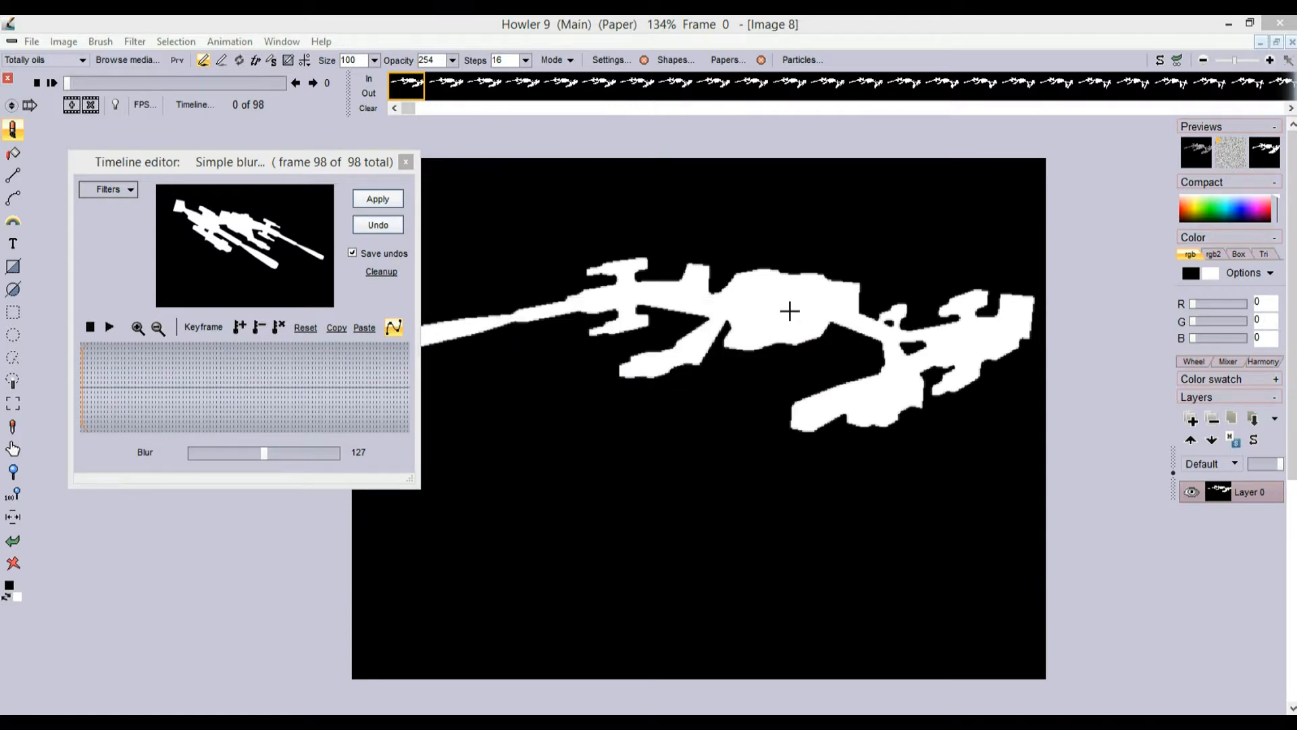
# Close the timeline editor and invert the mask's black and white across the whole animation
pyautogui.click(116, 194)
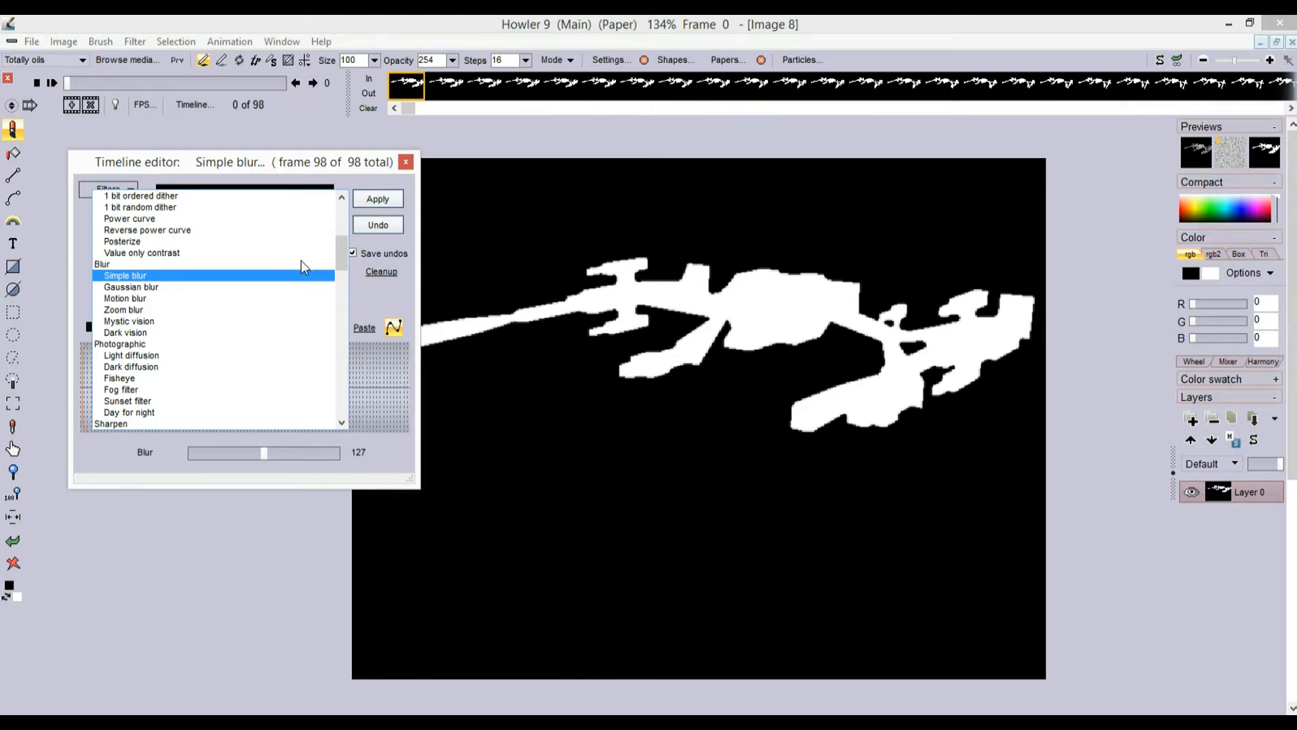
pyautogui.moveTo(347, 258); pyautogui.dragTo(350, 232)
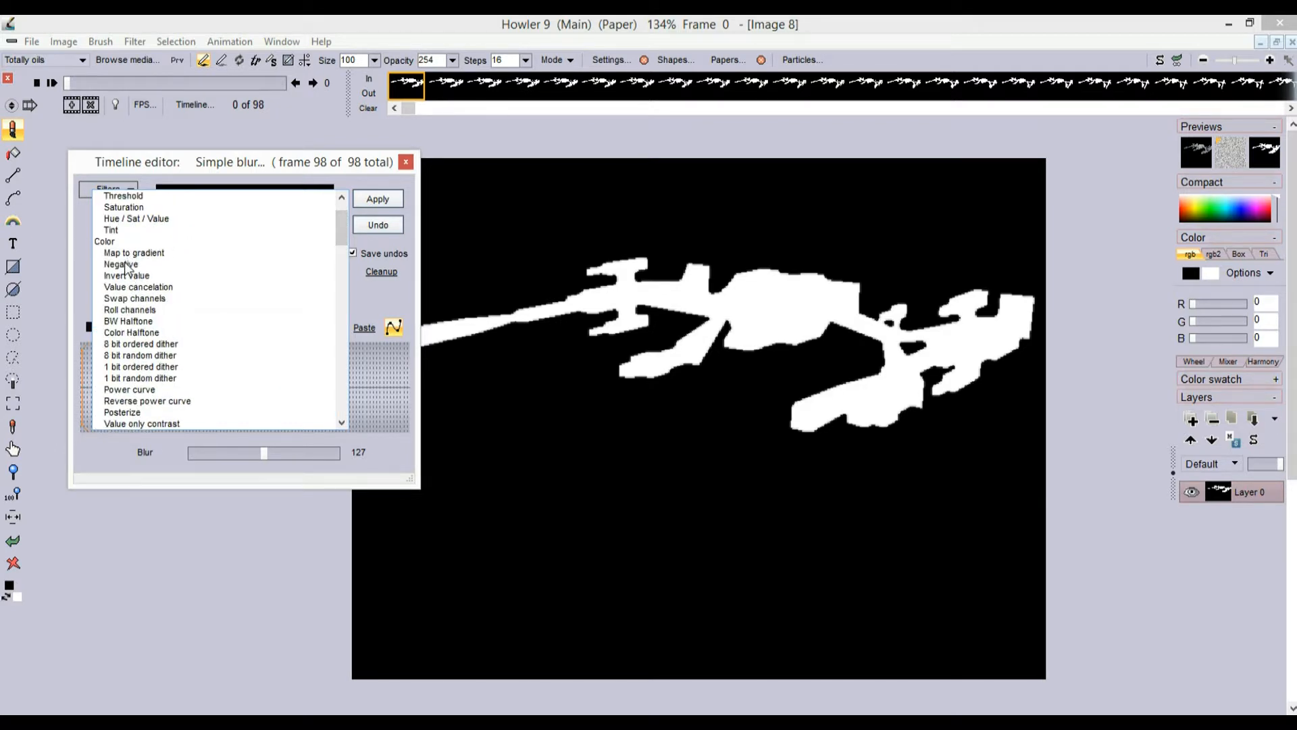
pyautogui.click(407, 162)
pyautogui.click(64, 42)
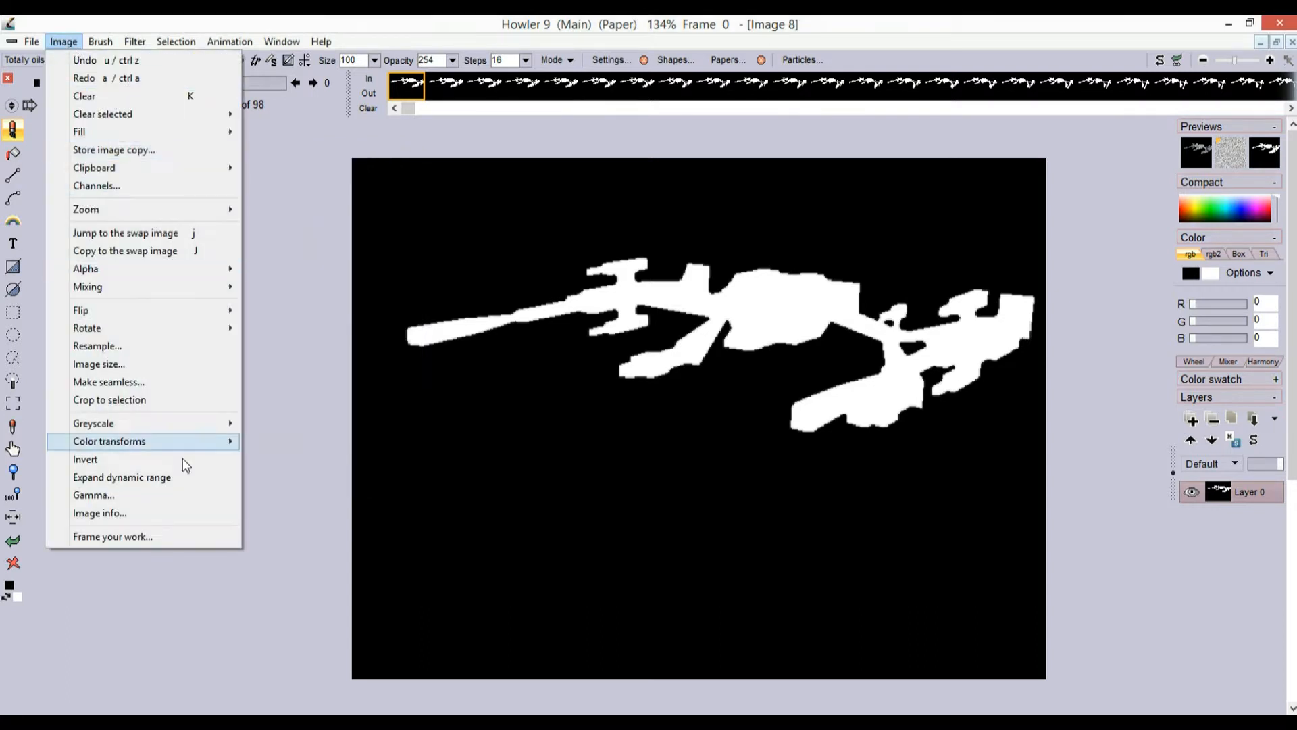
pyautogui.click(96, 457)
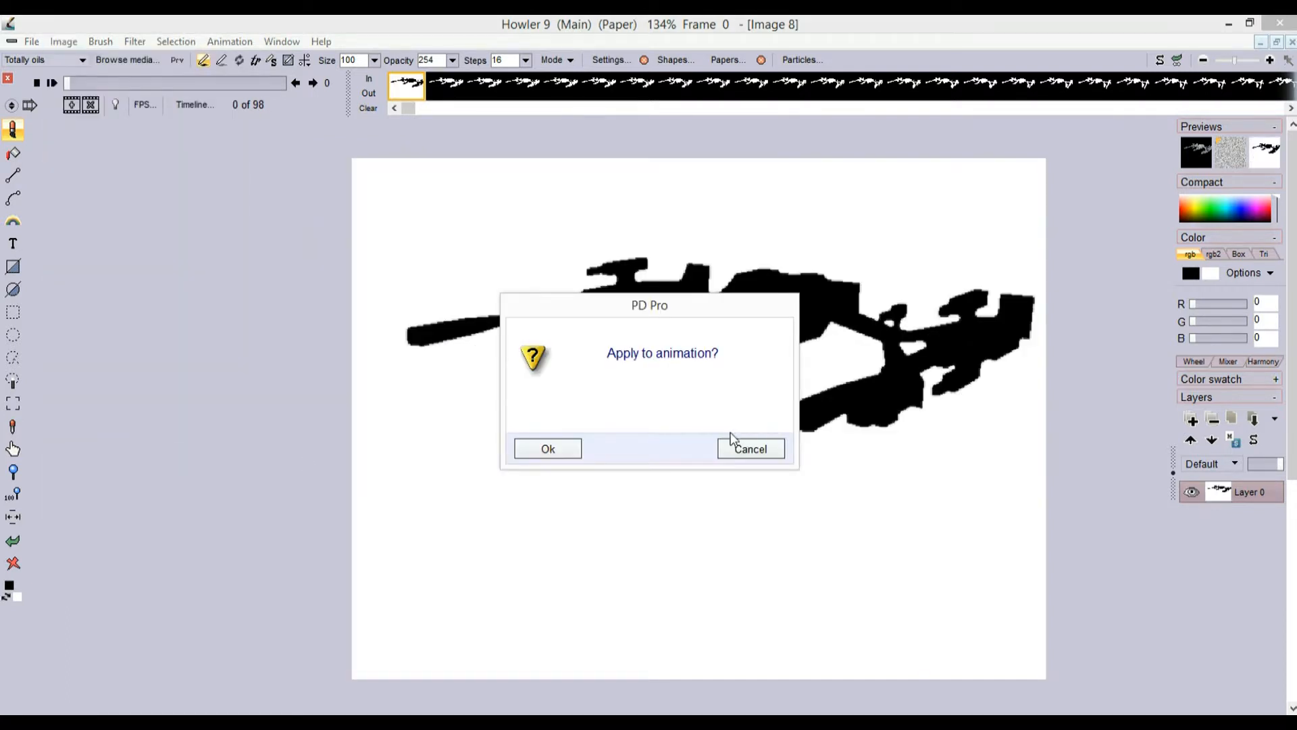
pyautogui.click(548, 449)
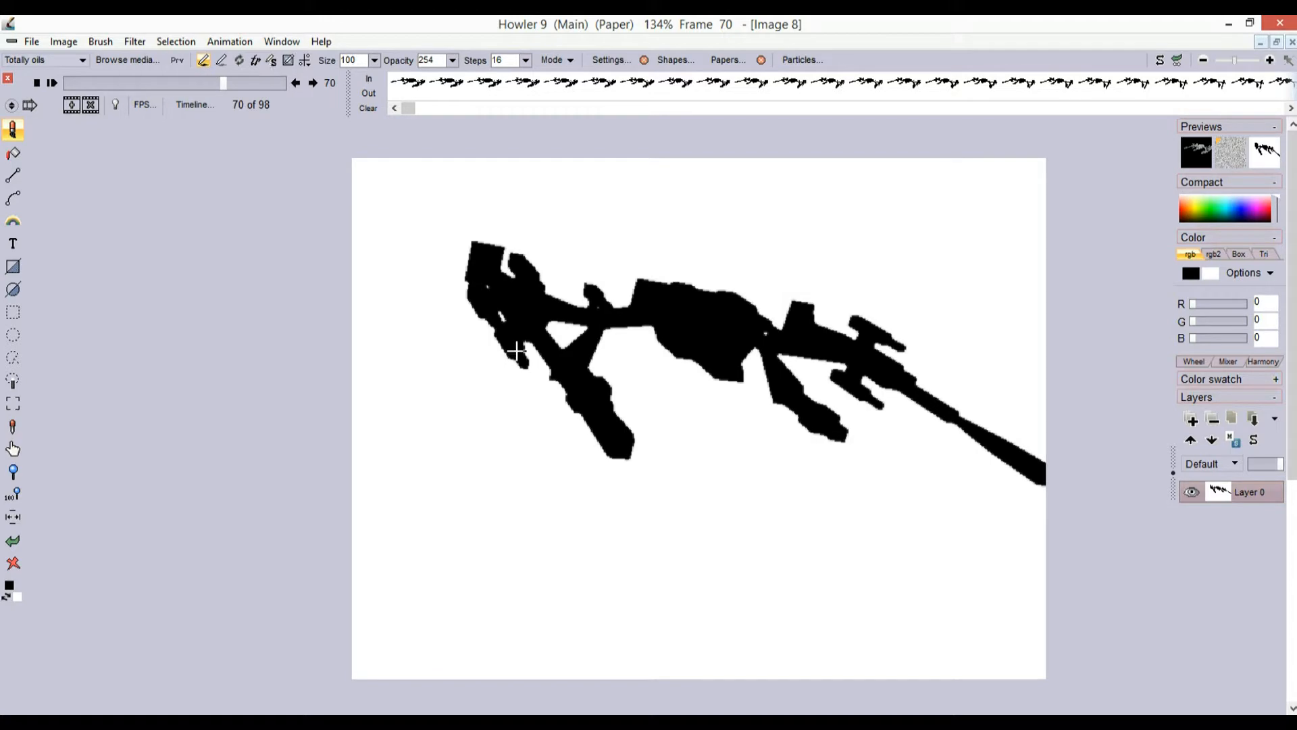
# Switch to the SDPSUG October 2013 folder, play sship1a.avi and sship1a-mask.avi, and select sship1a-mask-inverted.avi
pyautogui.hotkey('alt', 'Tab')
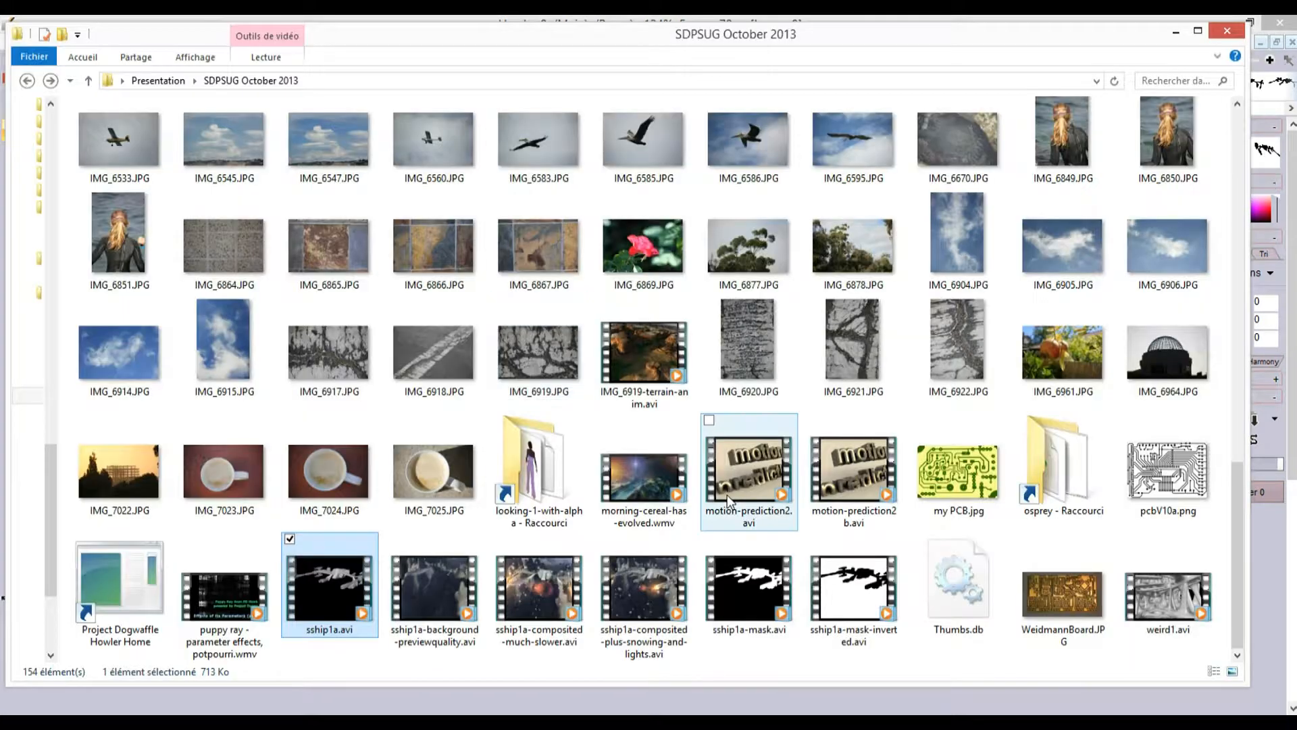
pyautogui.doubleClick(329, 574)
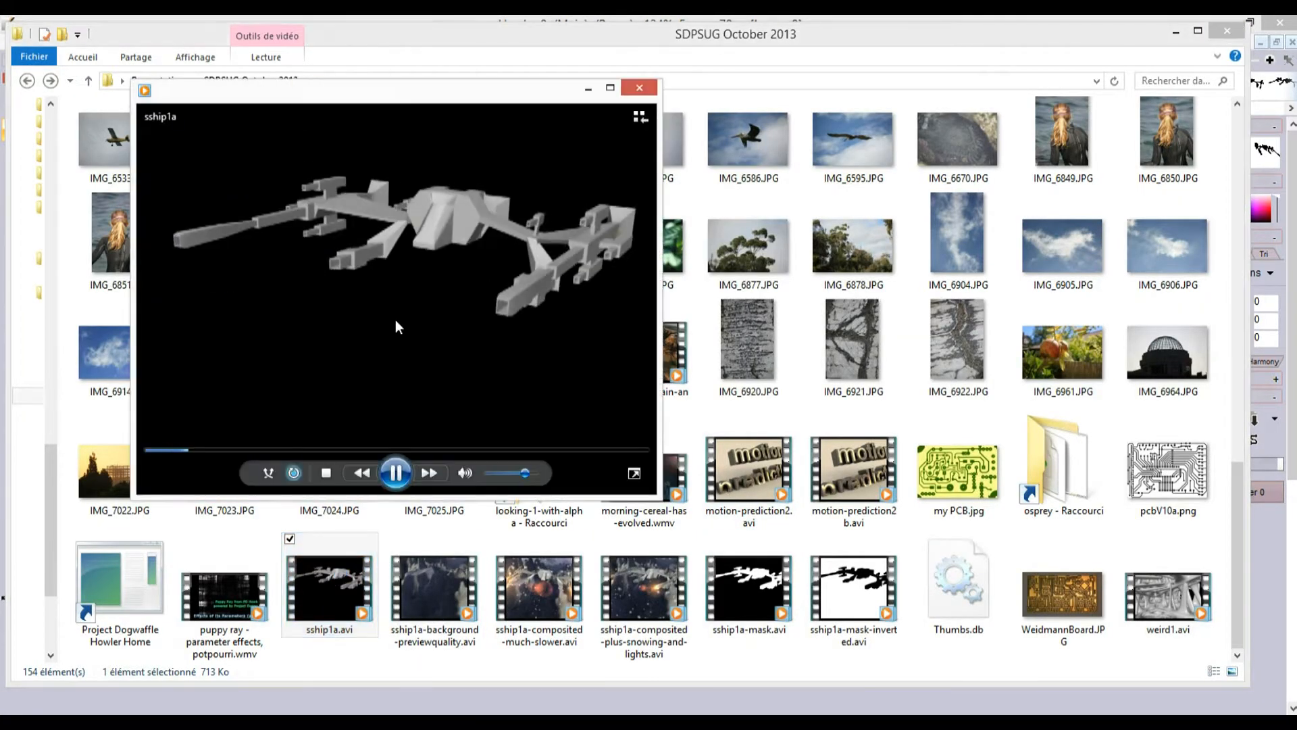
pyautogui.click(653, 87)
pyautogui.click(768, 581)
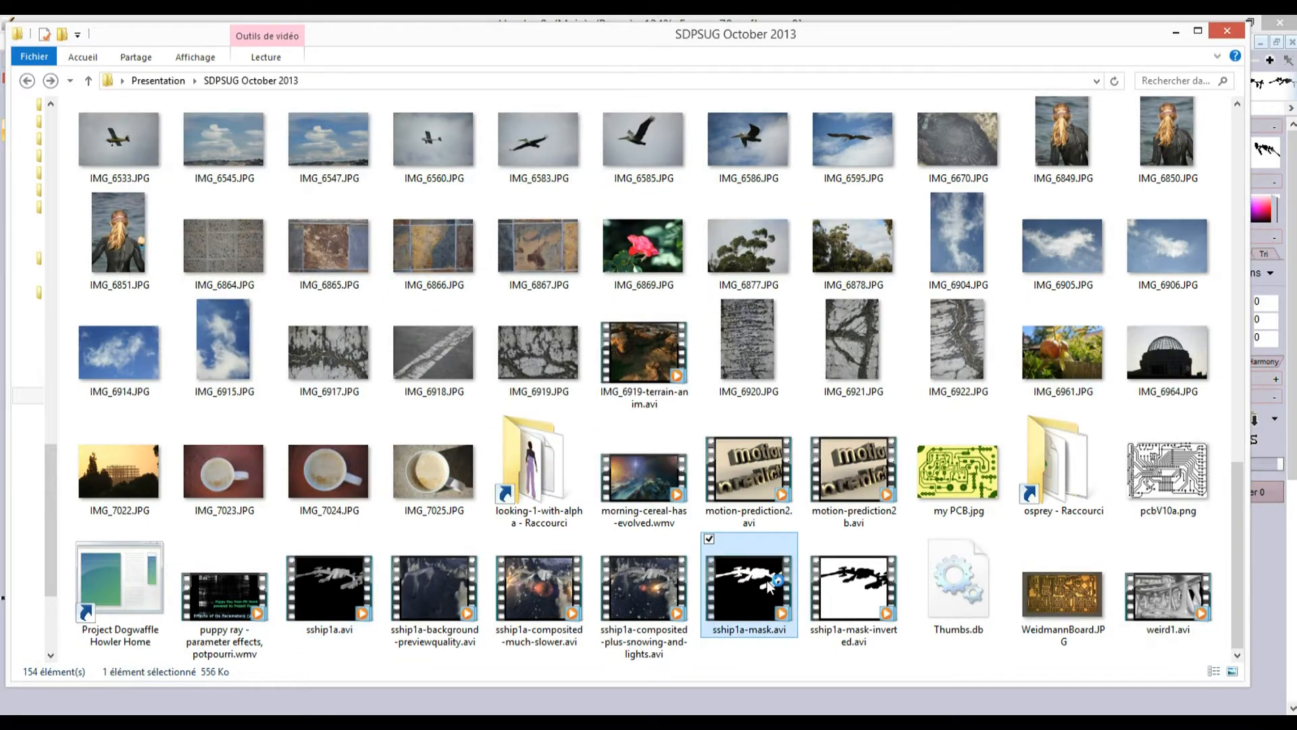
pyautogui.doubleClick(768, 581)
pyautogui.click(633, 87)
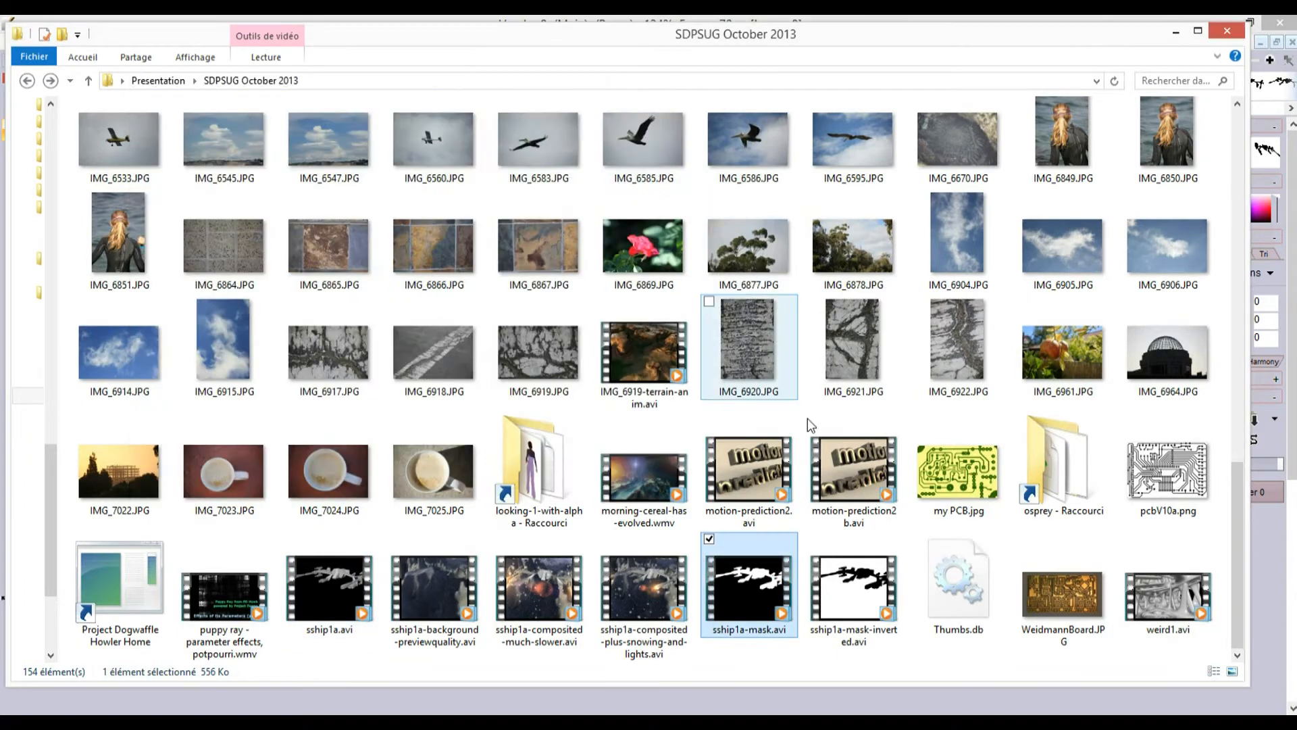
pyautogui.click(838, 581)
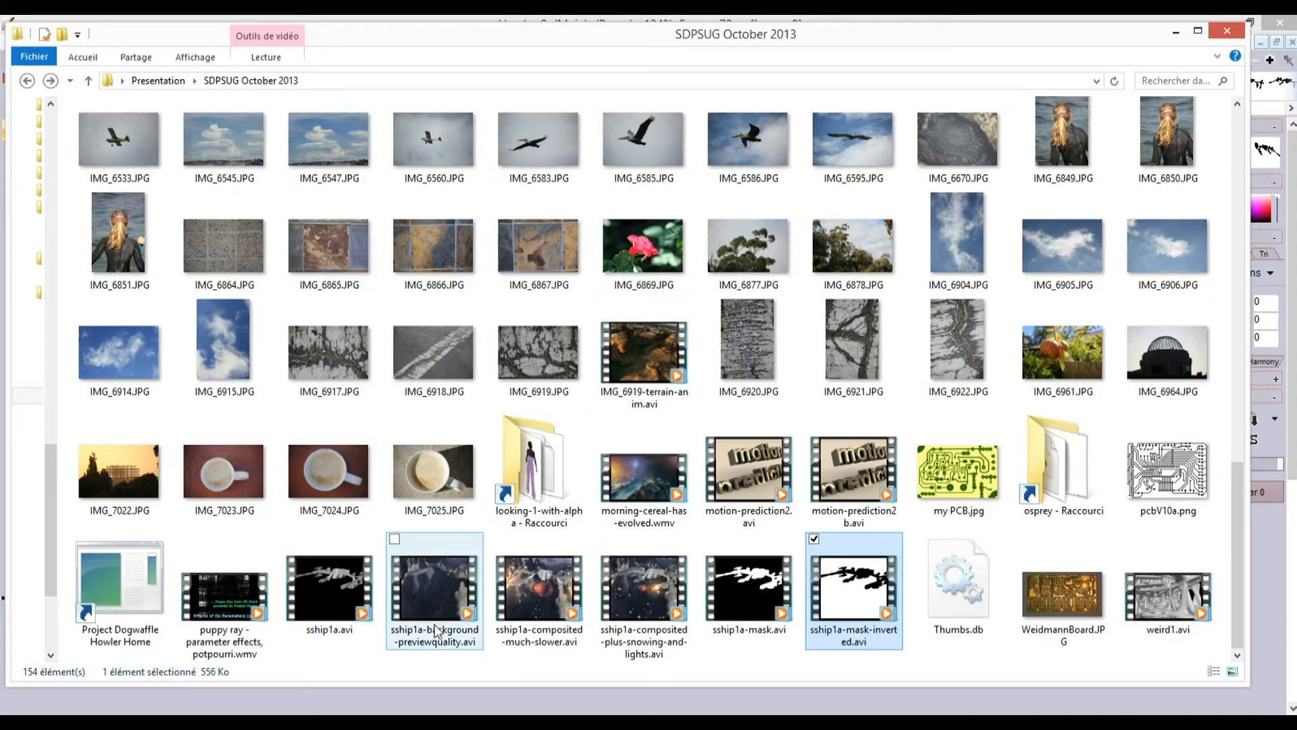
# Play the clips sship1a-background-previewquality.avi and sship1a-composited-plus-snowing-and-lights.avi to compare the background with the finished composite
pyautogui.doubleClick(435, 582)
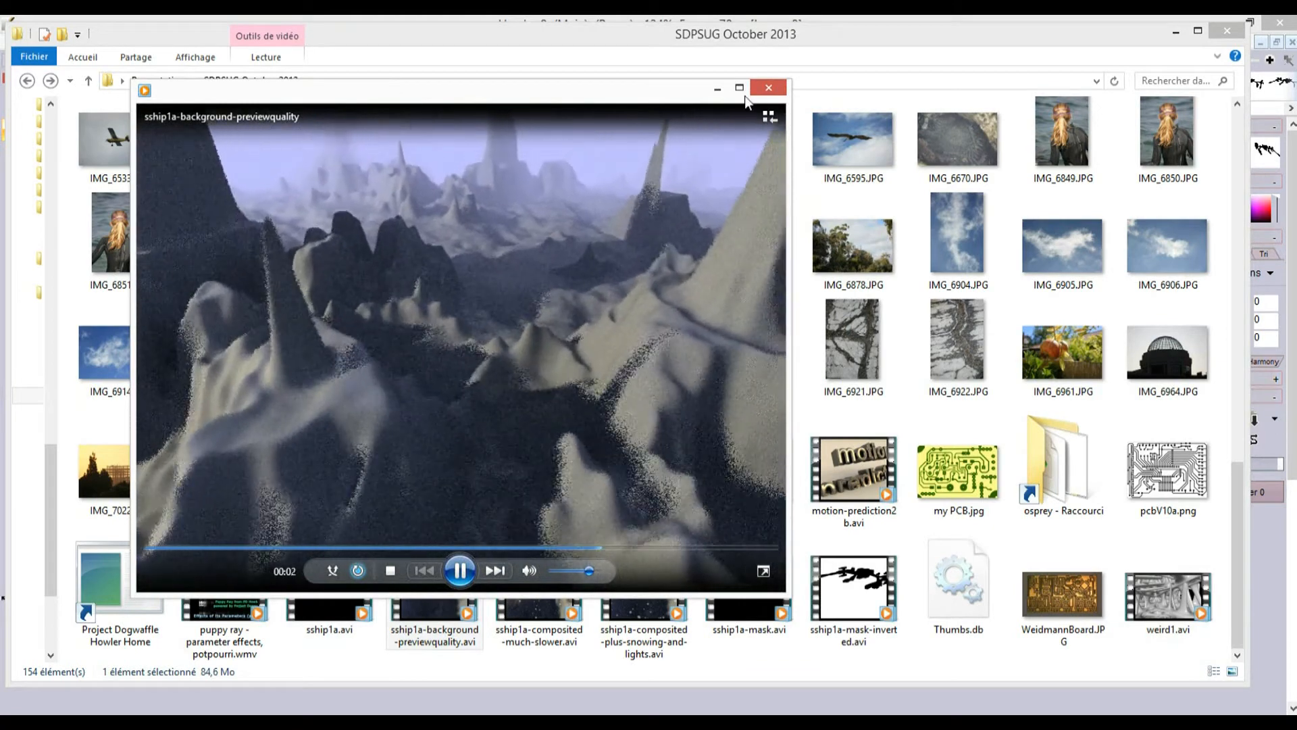
pyautogui.click(769, 84)
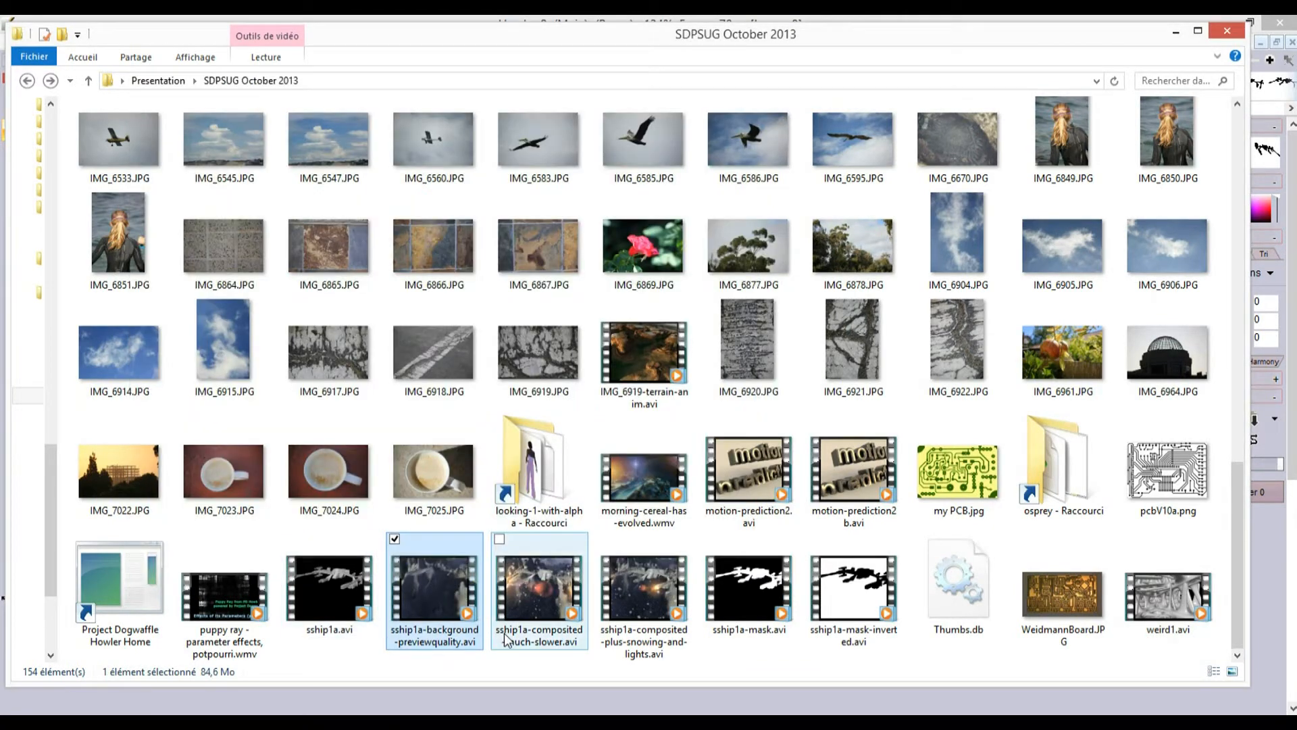
pyautogui.doubleClick(448, 586)
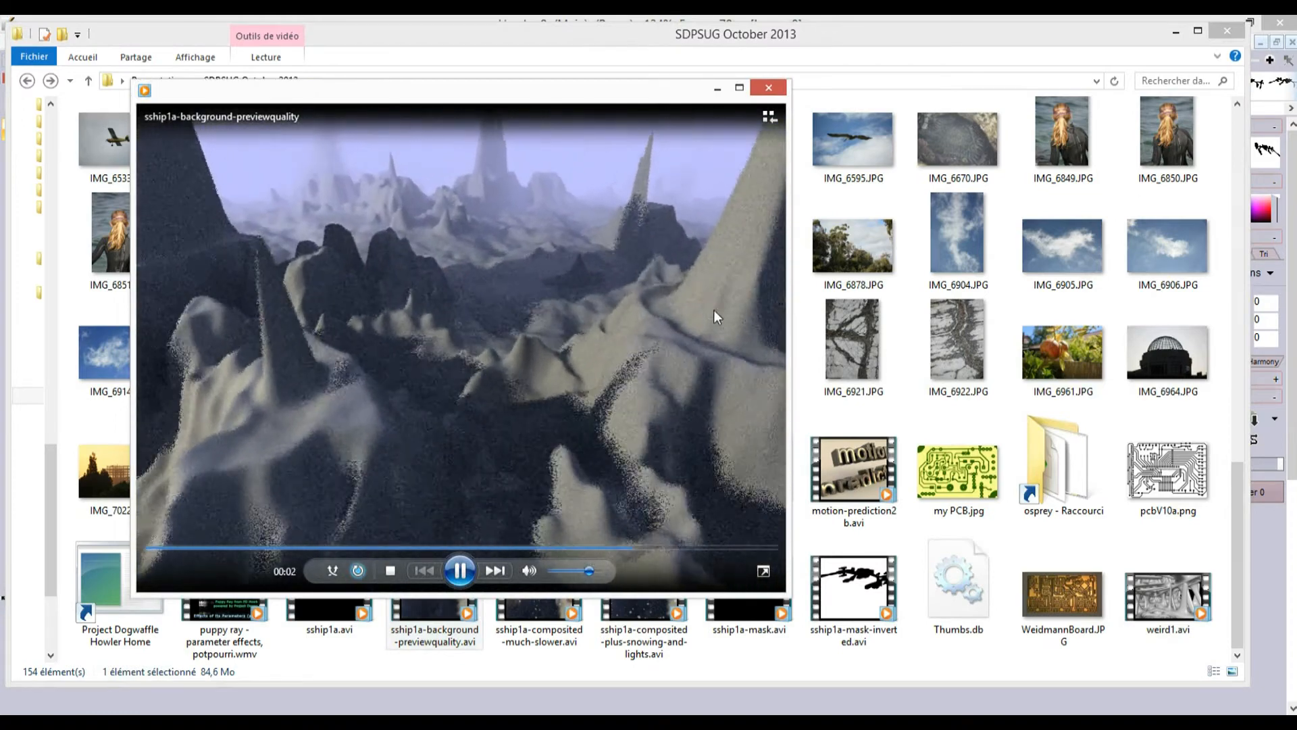
pyautogui.click(757, 85)
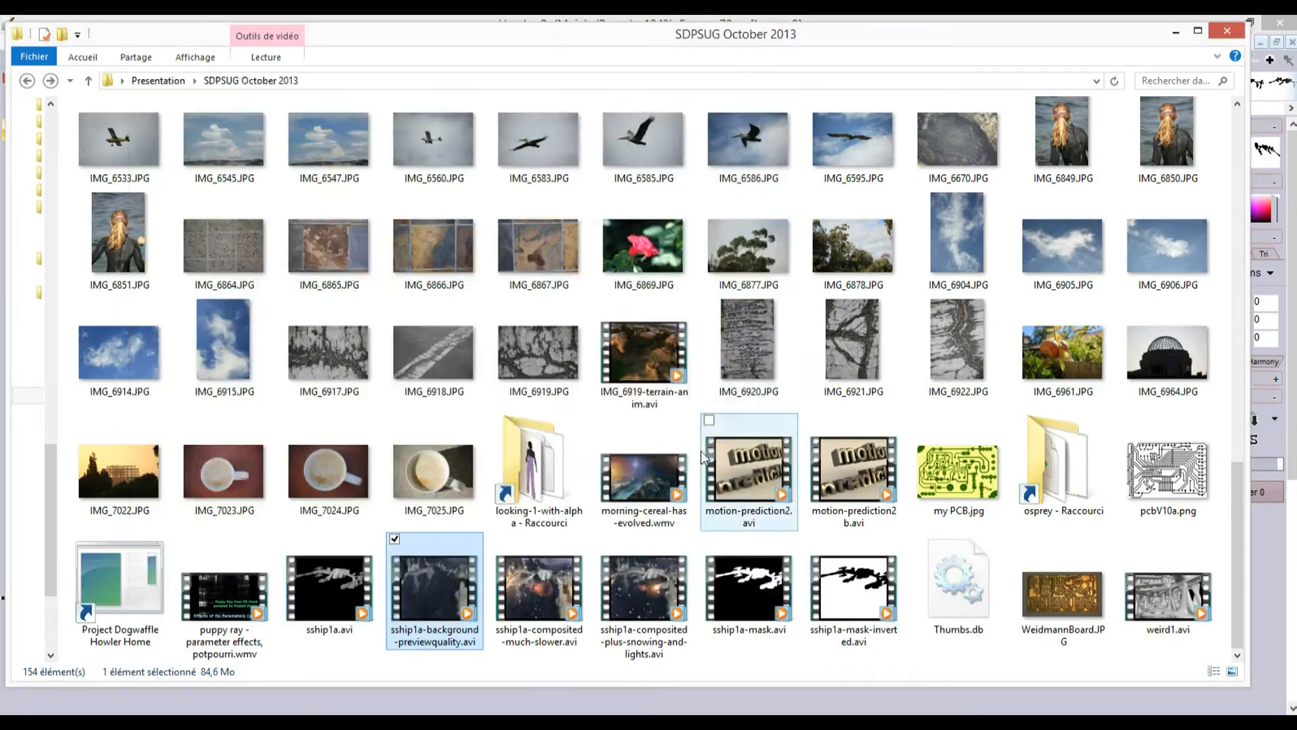
pyautogui.doubleClick(658, 587)
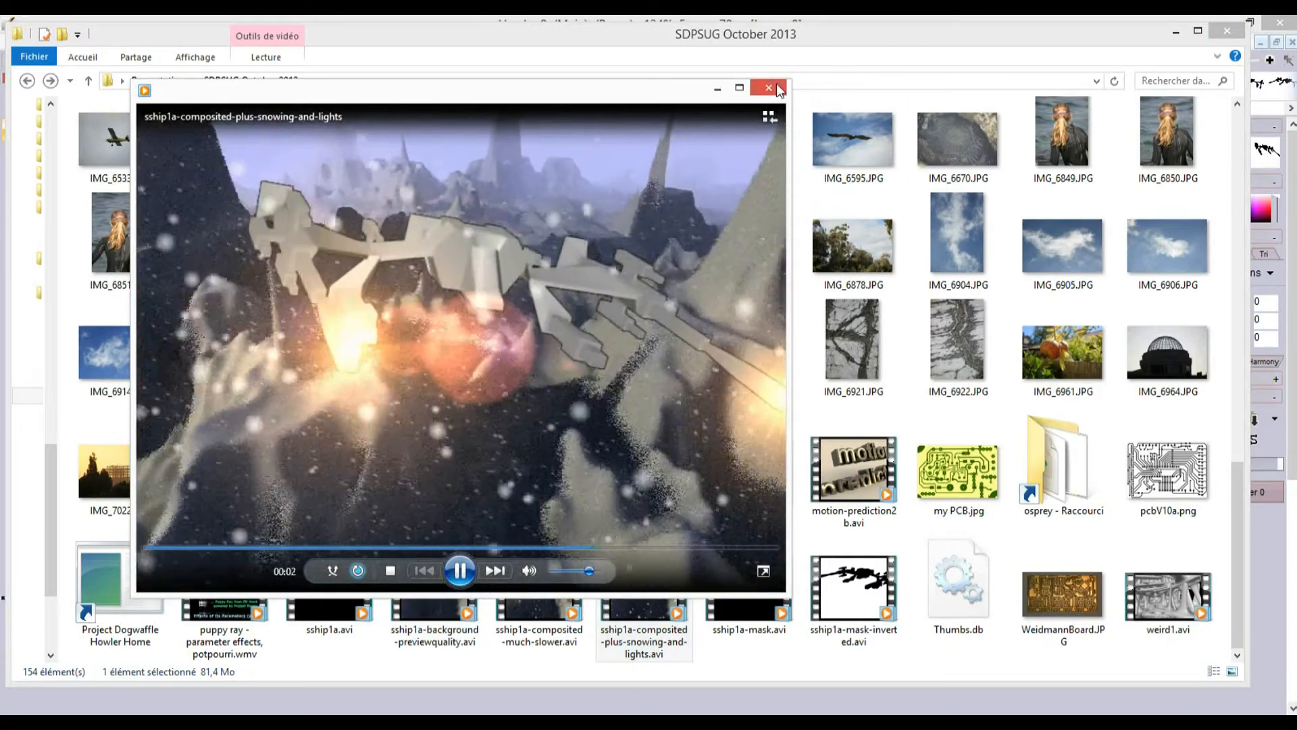
pyautogui.click(771, 85)
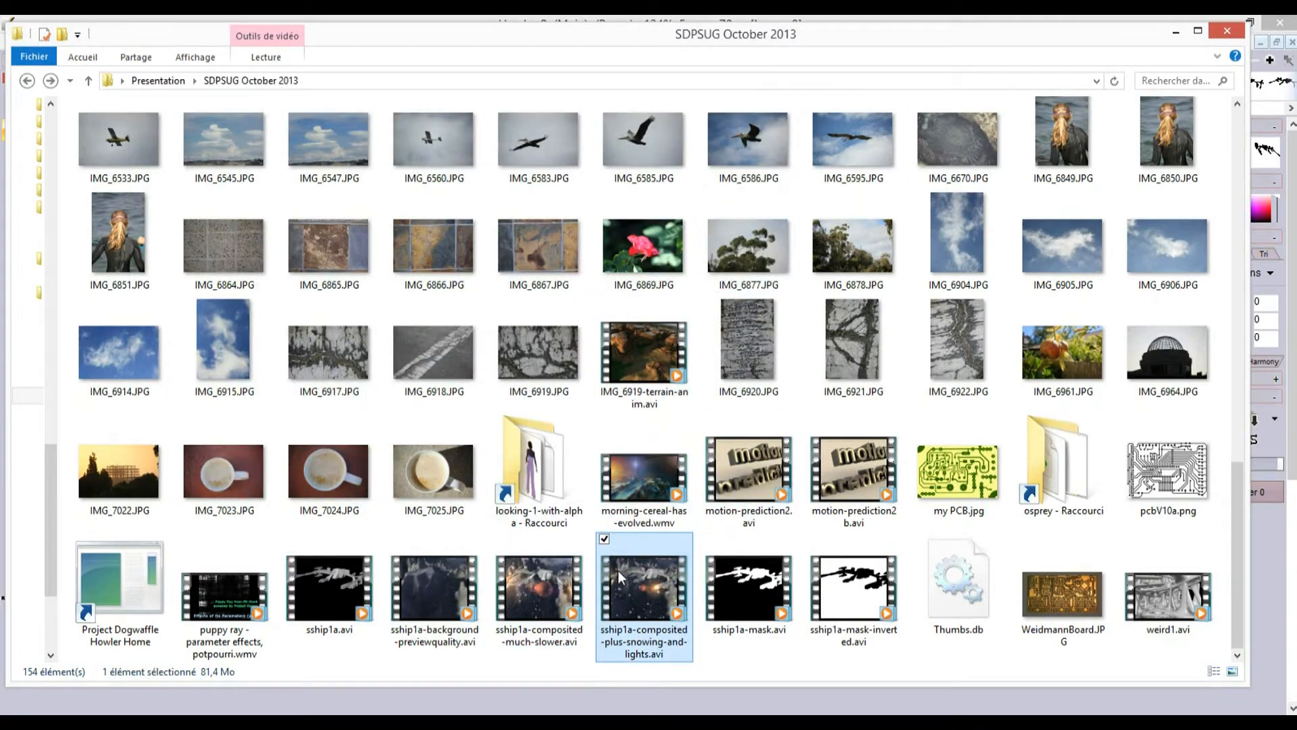
# Review the compositing ingredients by playing the spaceship, mask, inverted mask and background preview clips
pyautogui.click(327, 586)
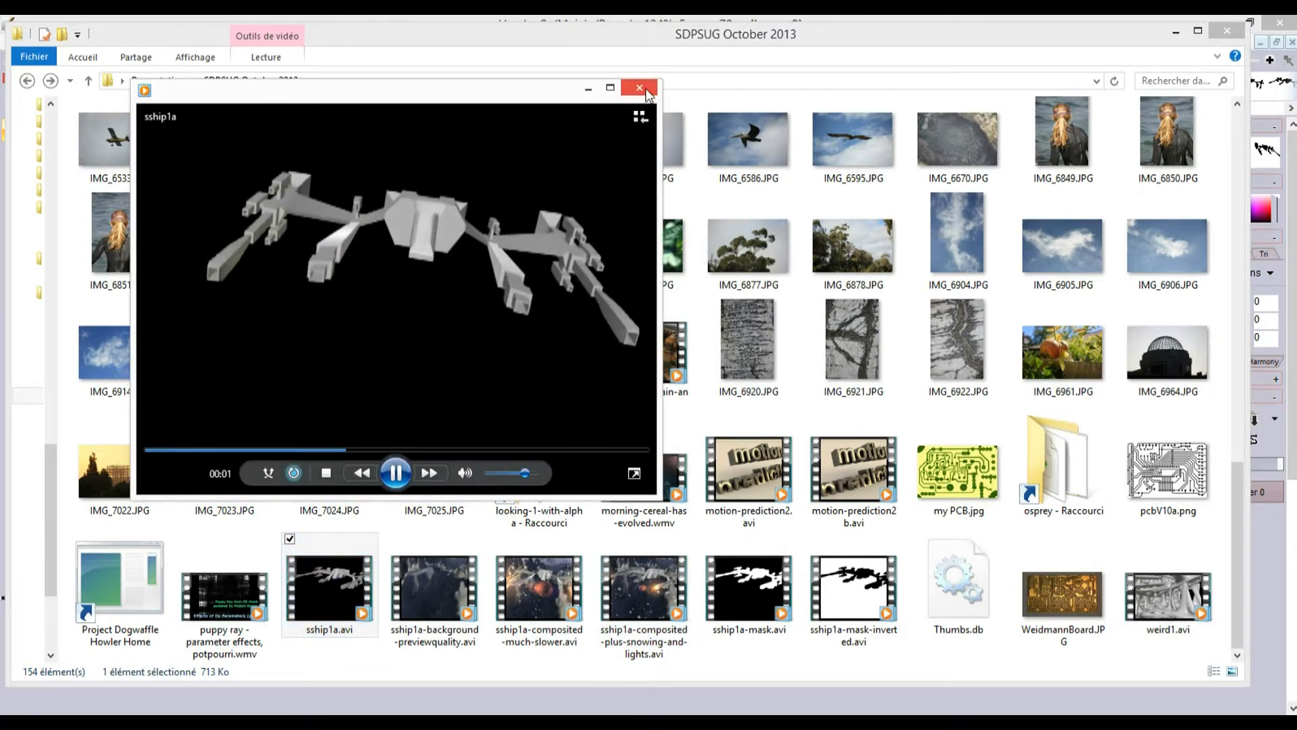
pyautogui.click(642, 89)
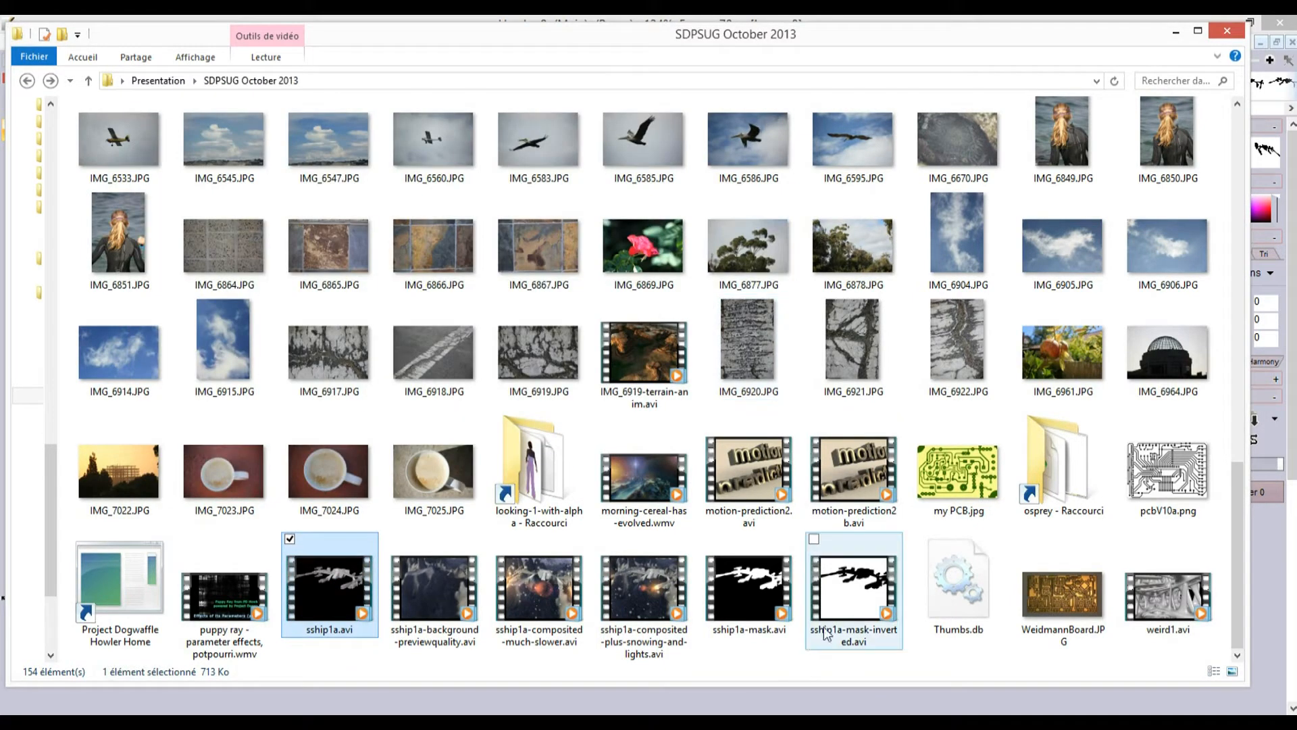
pyautogui.doubleClick(756, 600)
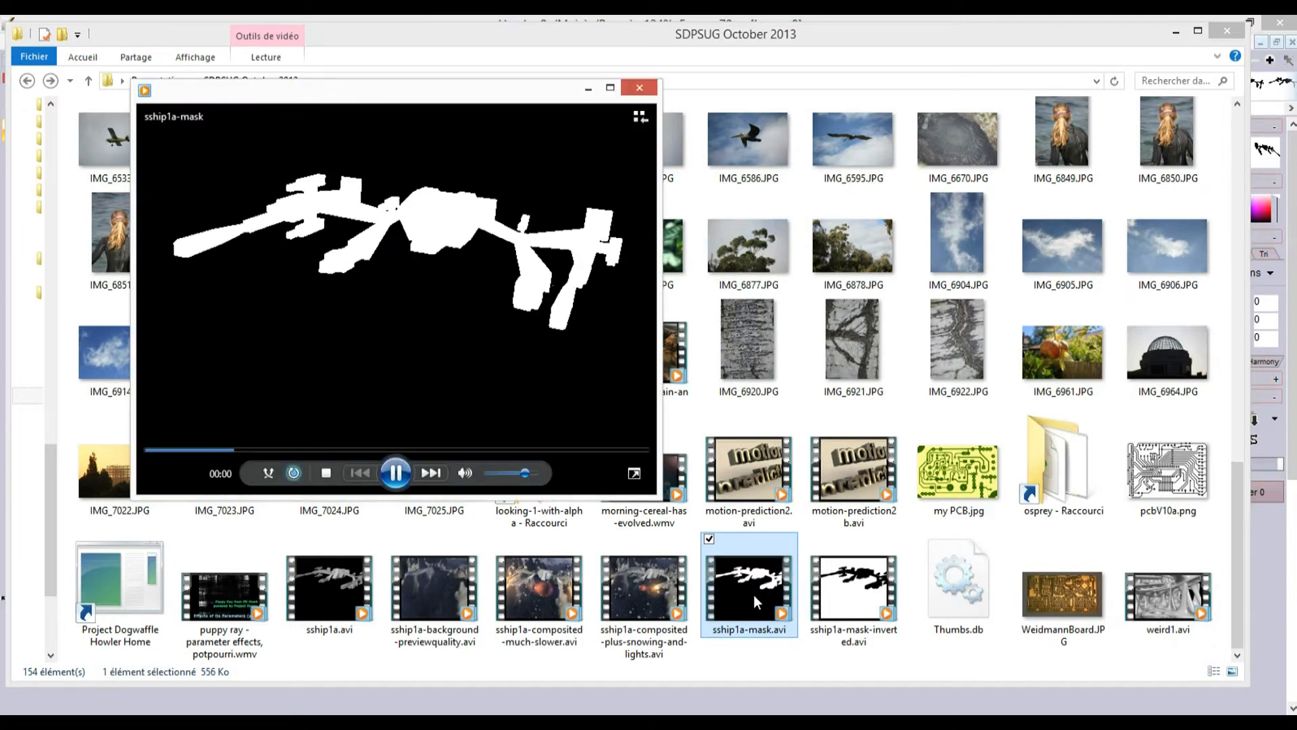
pyautogui.click(639, 89)
pyautogui.click(858, 581)
pyautogui.doubleClick(858, 581)
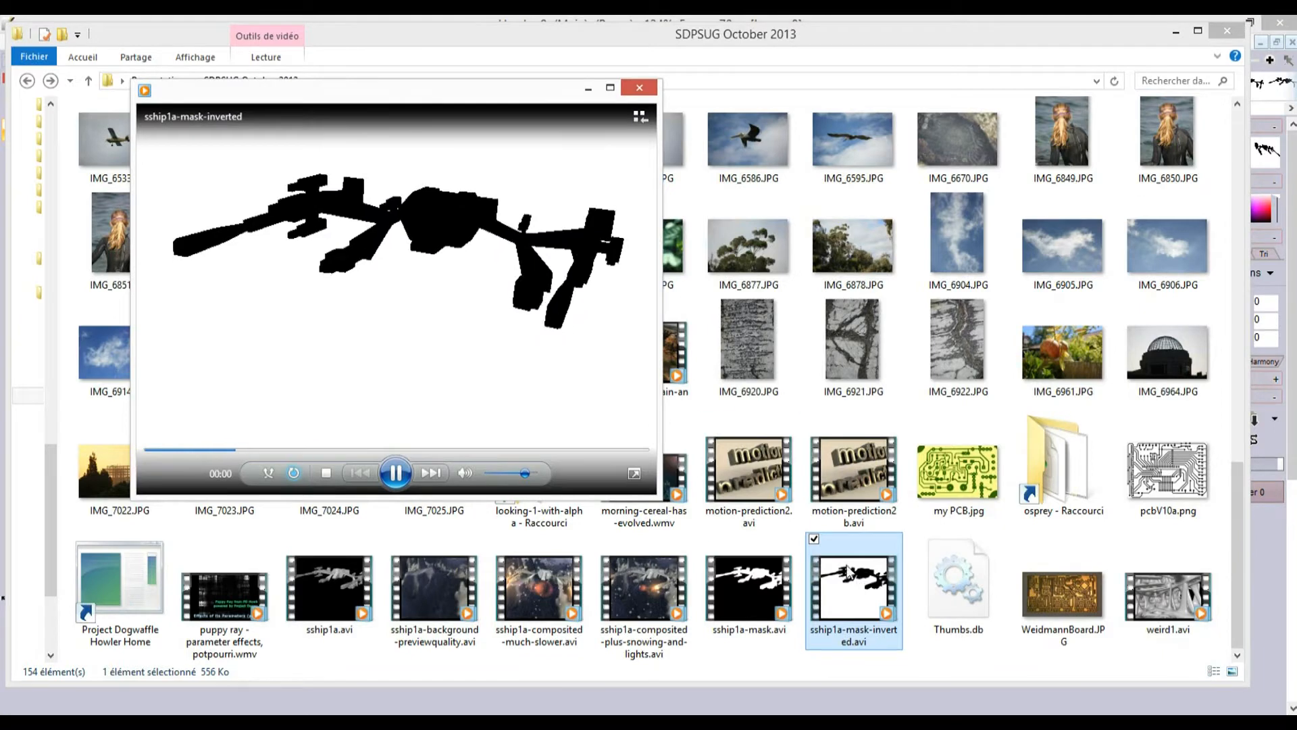
pyautogui.click(639, 88)
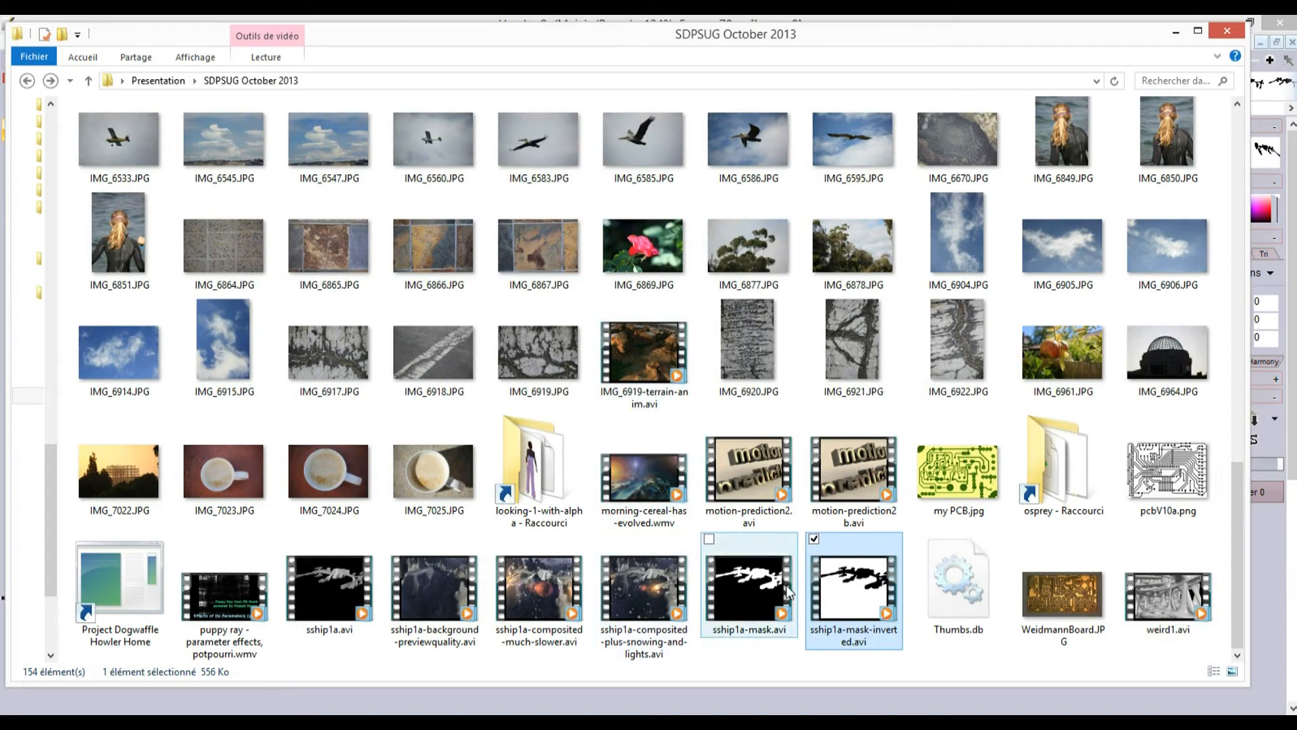
pyautogui.click(318, 579)
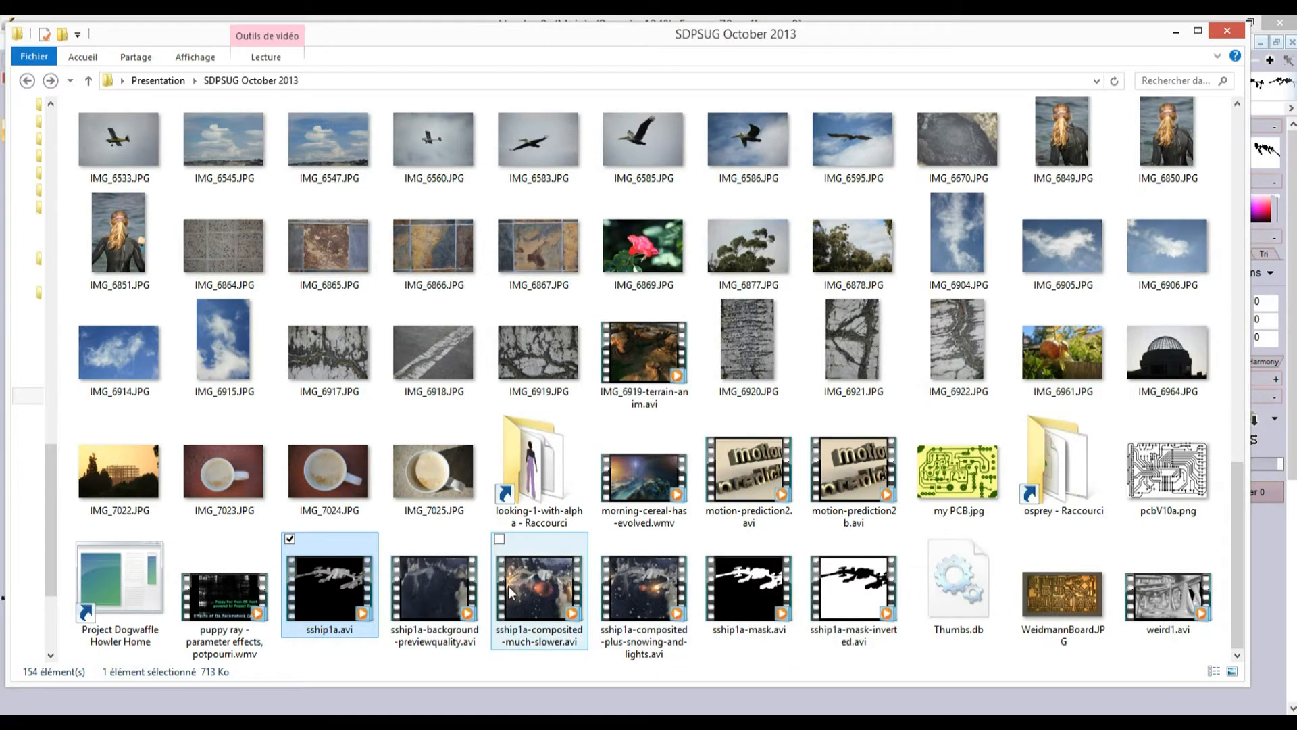
pyautogui.doubleClick(439, 565)
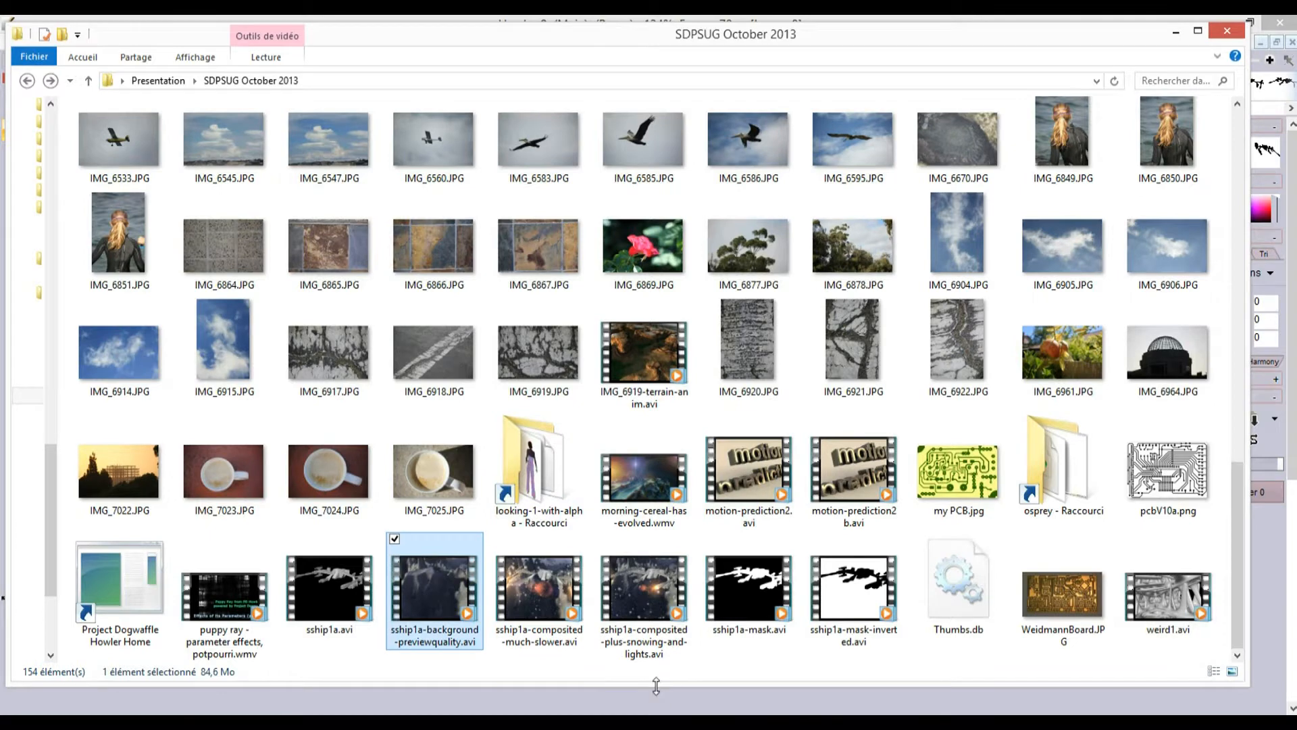
# Switch back to Howler, load frames 0 to 98 of sship1a-background-previewquality.avi as the animation and scrub through it
pyautogui.hotkey('alt', 'Tab')
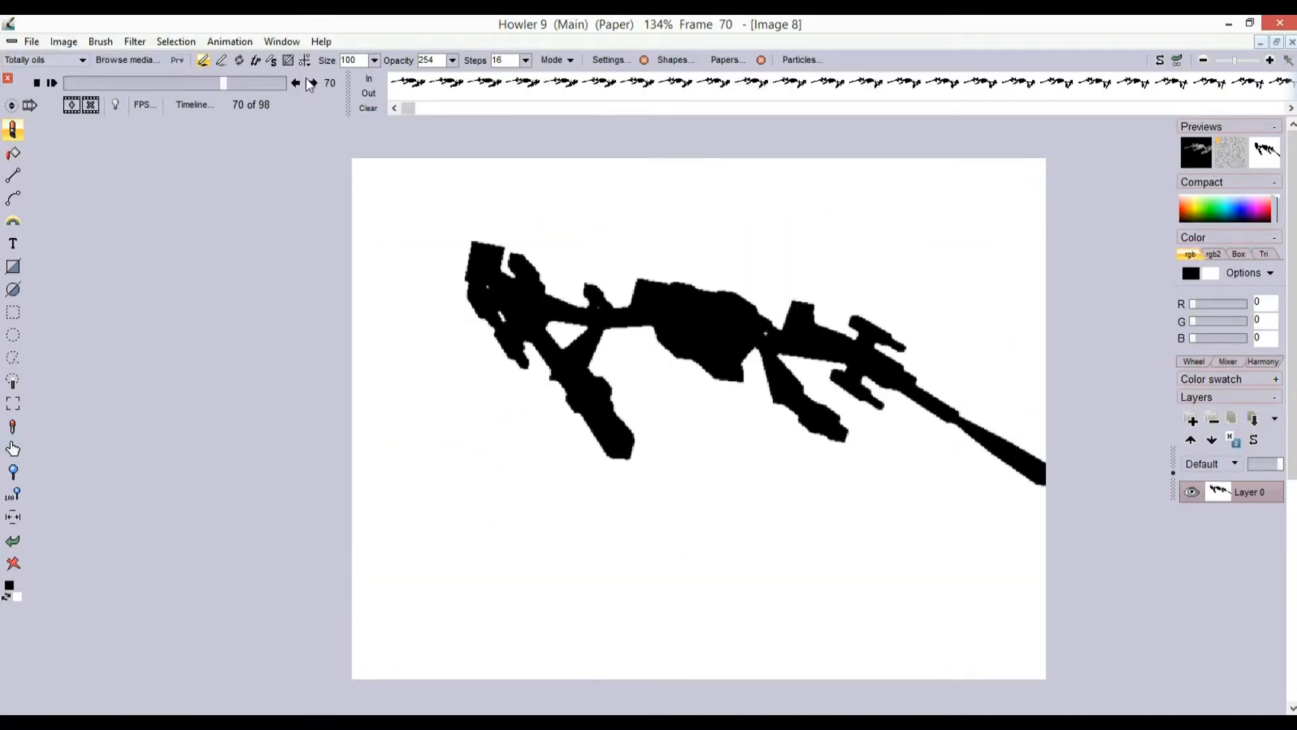
pyautogui.click(219, 41)
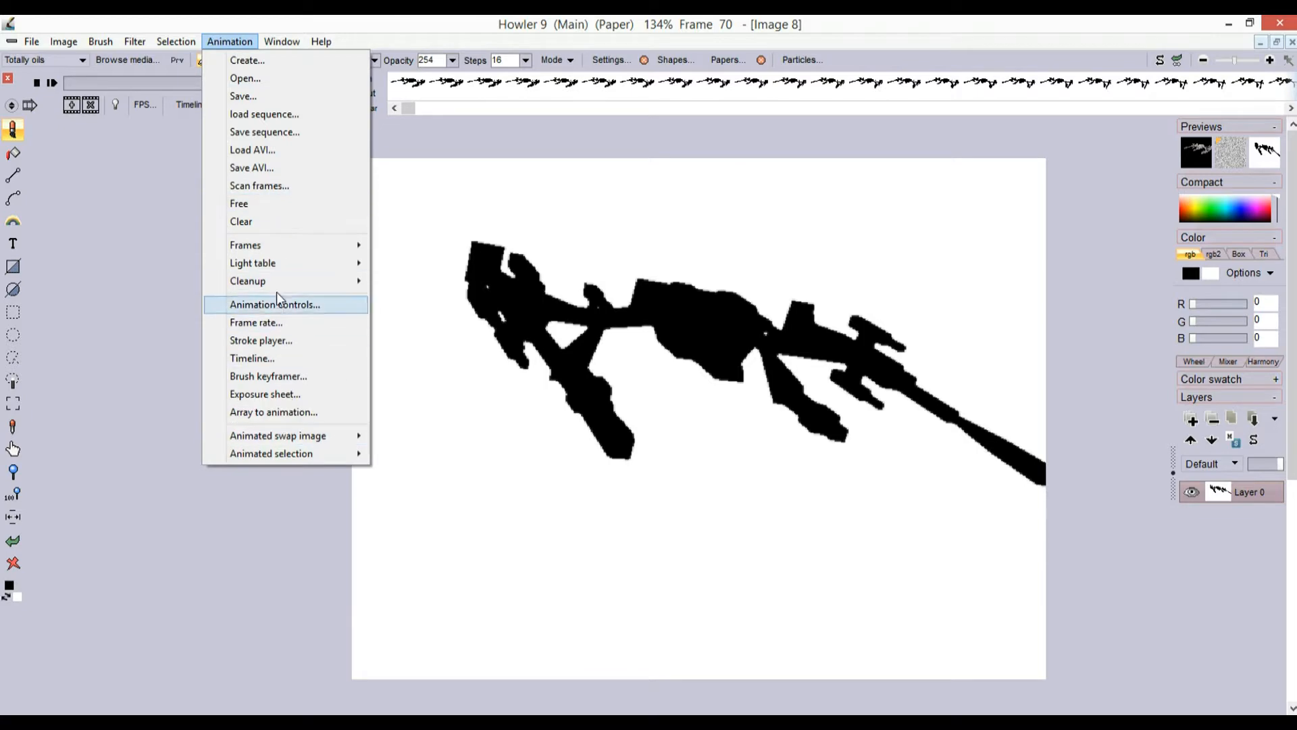
pyautogui.click(257, 149)
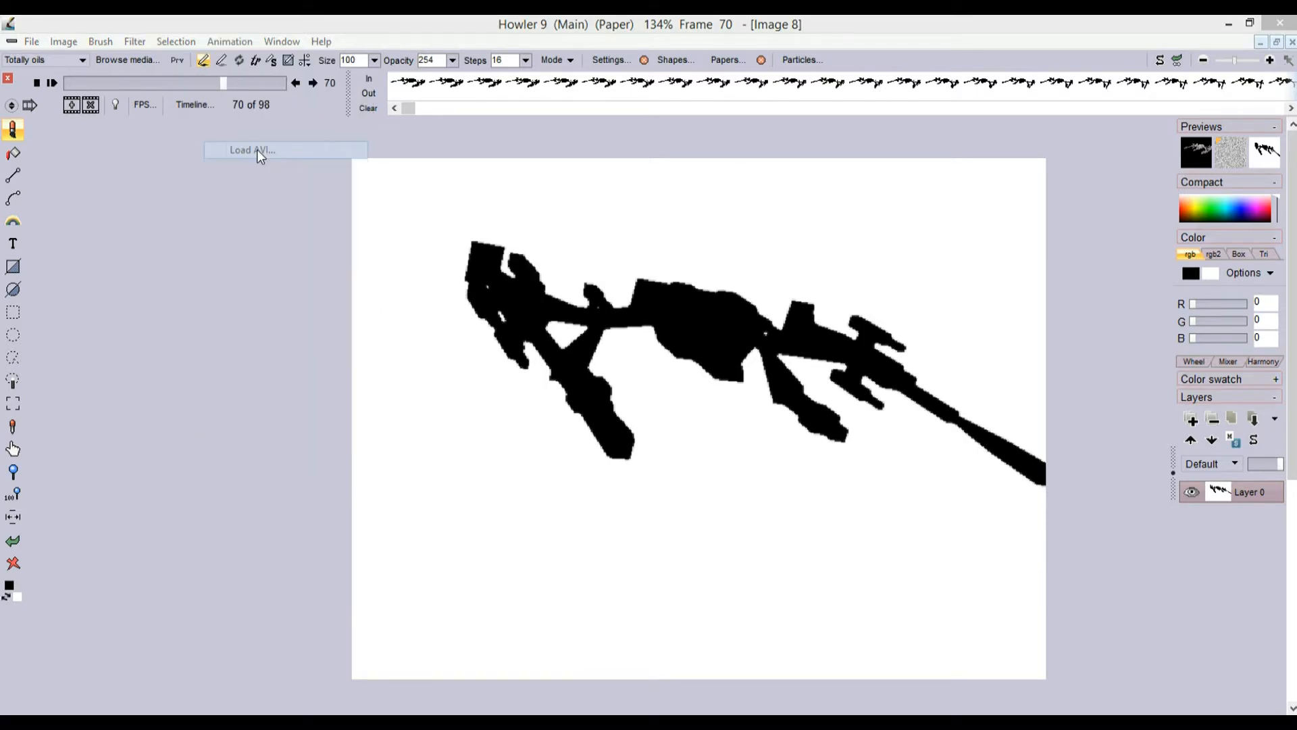
pyautogui.click(278, 580)
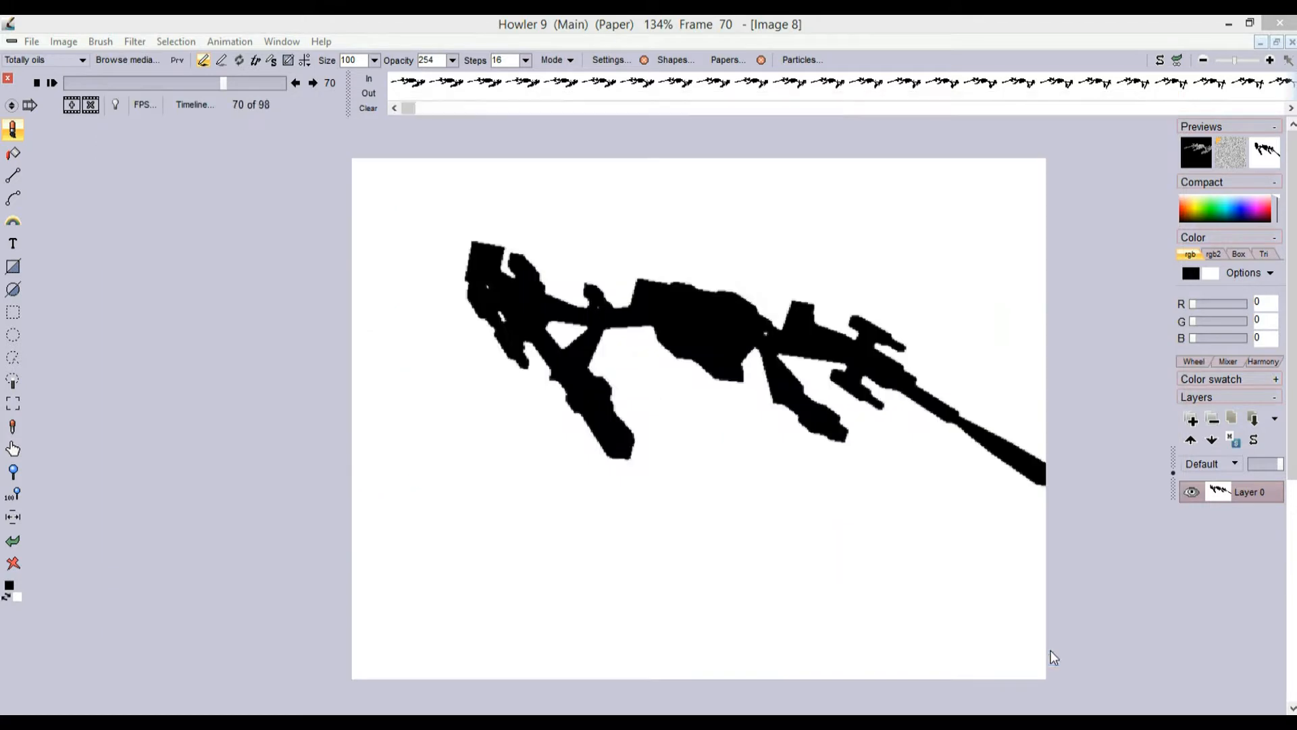
pyautogui.click(1047, 652)
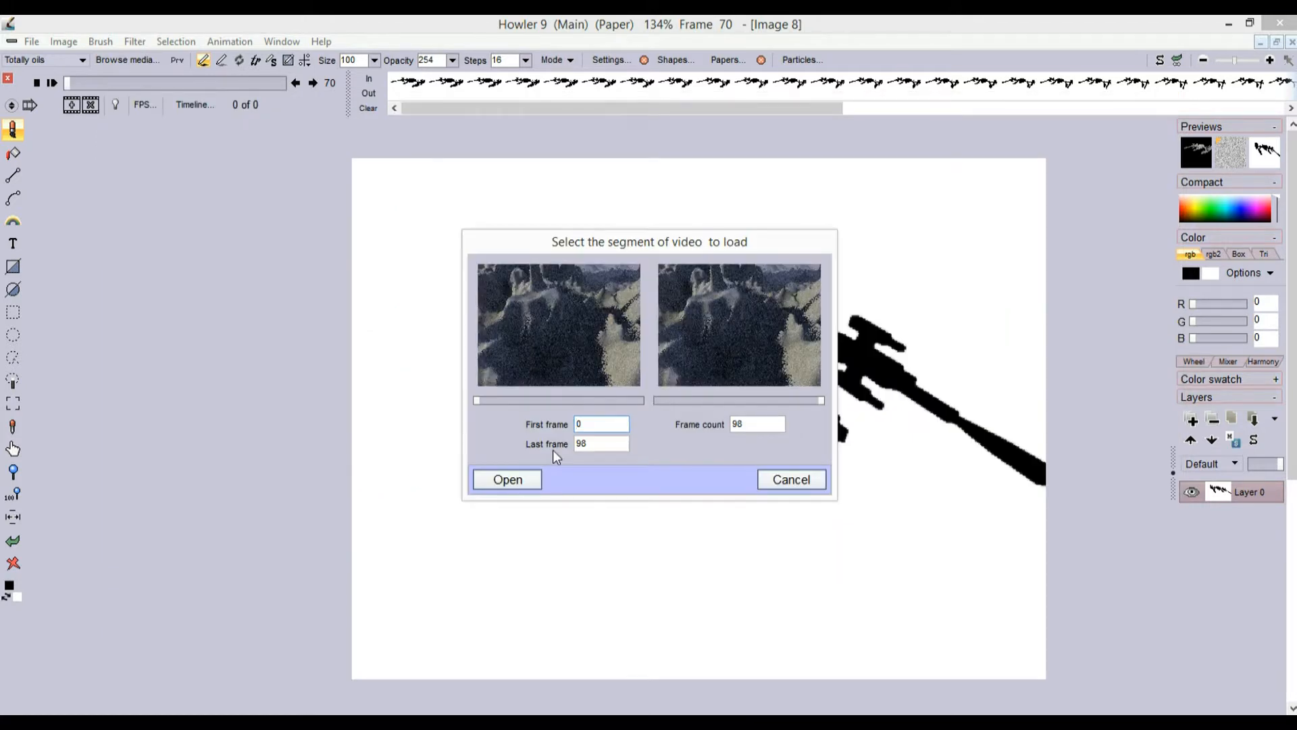
pyautogui.click(510, 479)
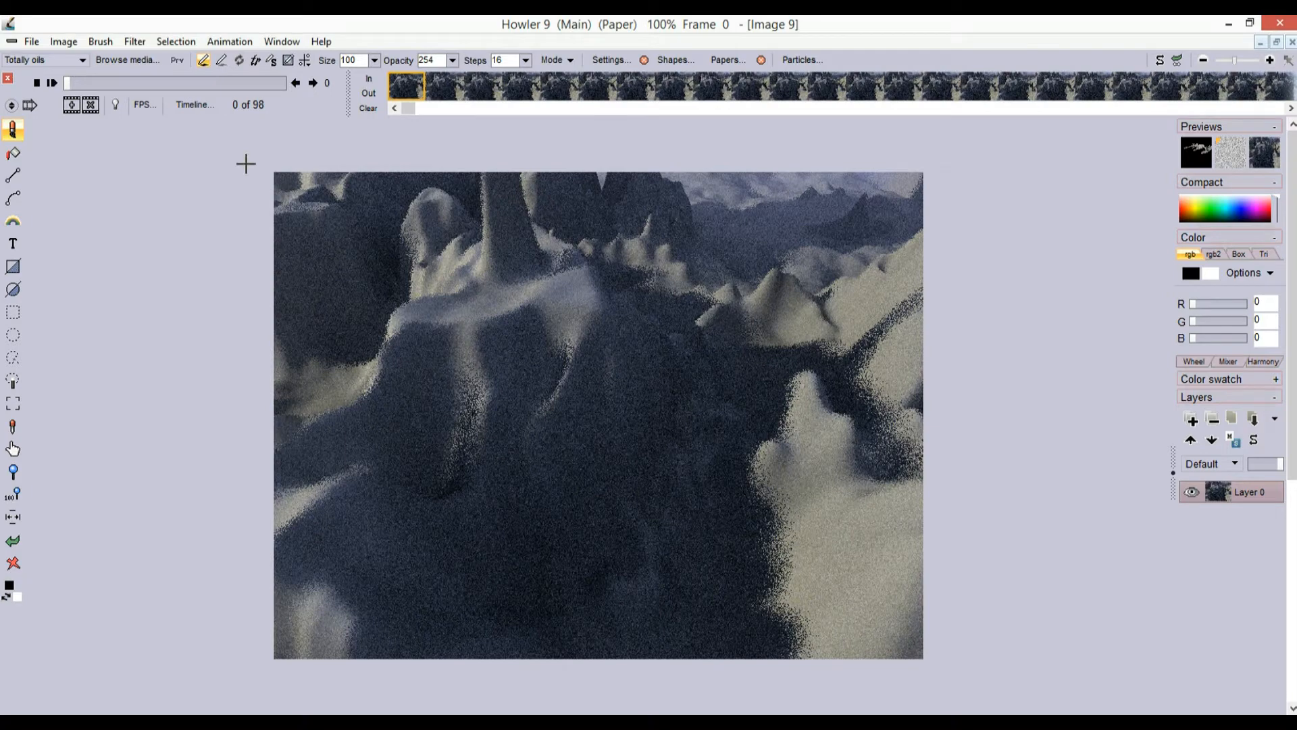
pyautogui.moveTo(116, 83)
pyautogui.mouseDown()
pyautogui.moveTo(204, 79)
pyautogui.moveTo(193, 67)
pyautogui.mouseUp()
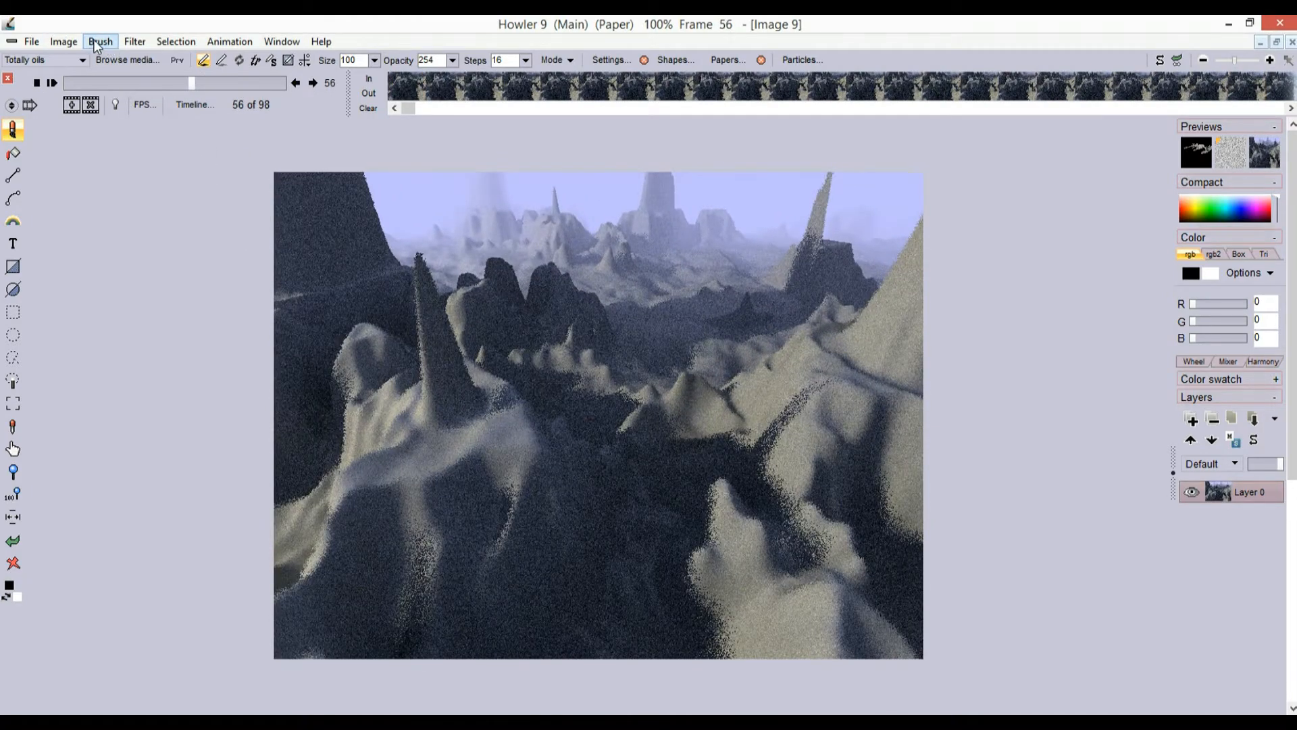
# Resample the whole background animation to a smaller size with its proportions constrained and return to the first frame
pyautogui.click(100, 42)
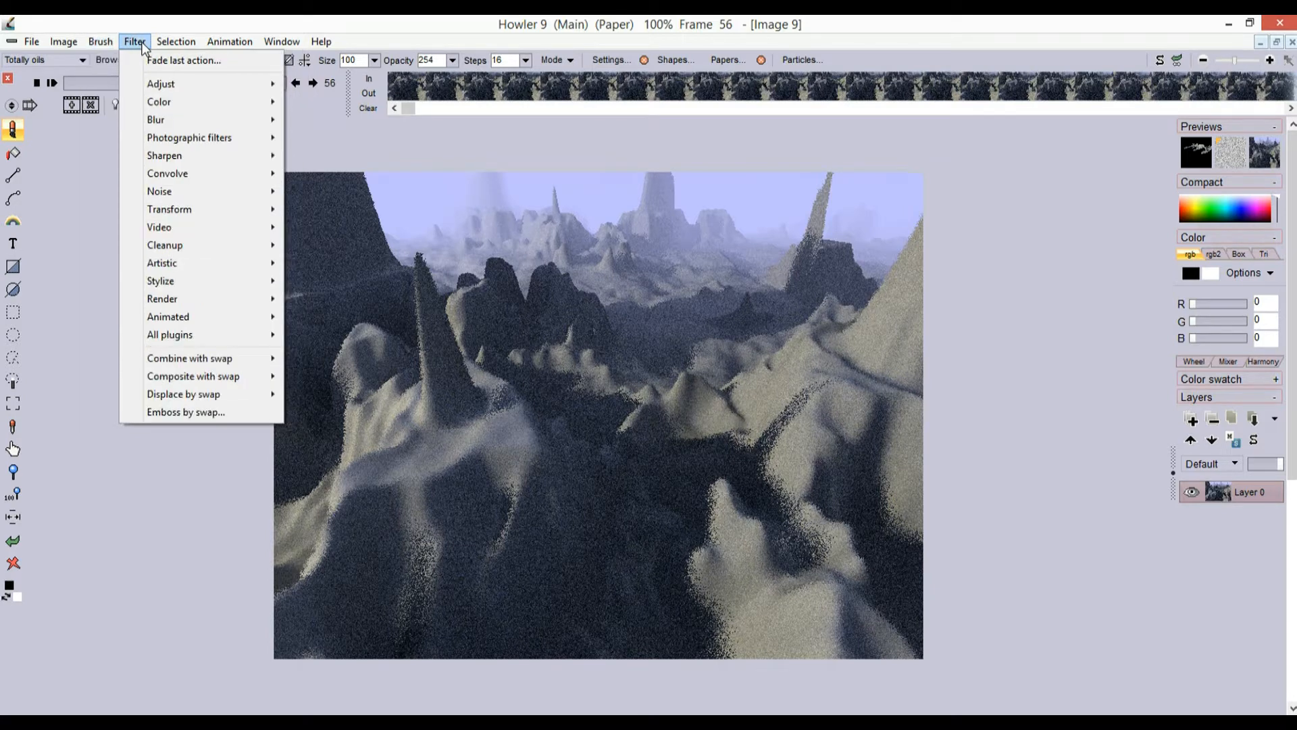
pyautogui.moveTo(64, 42)
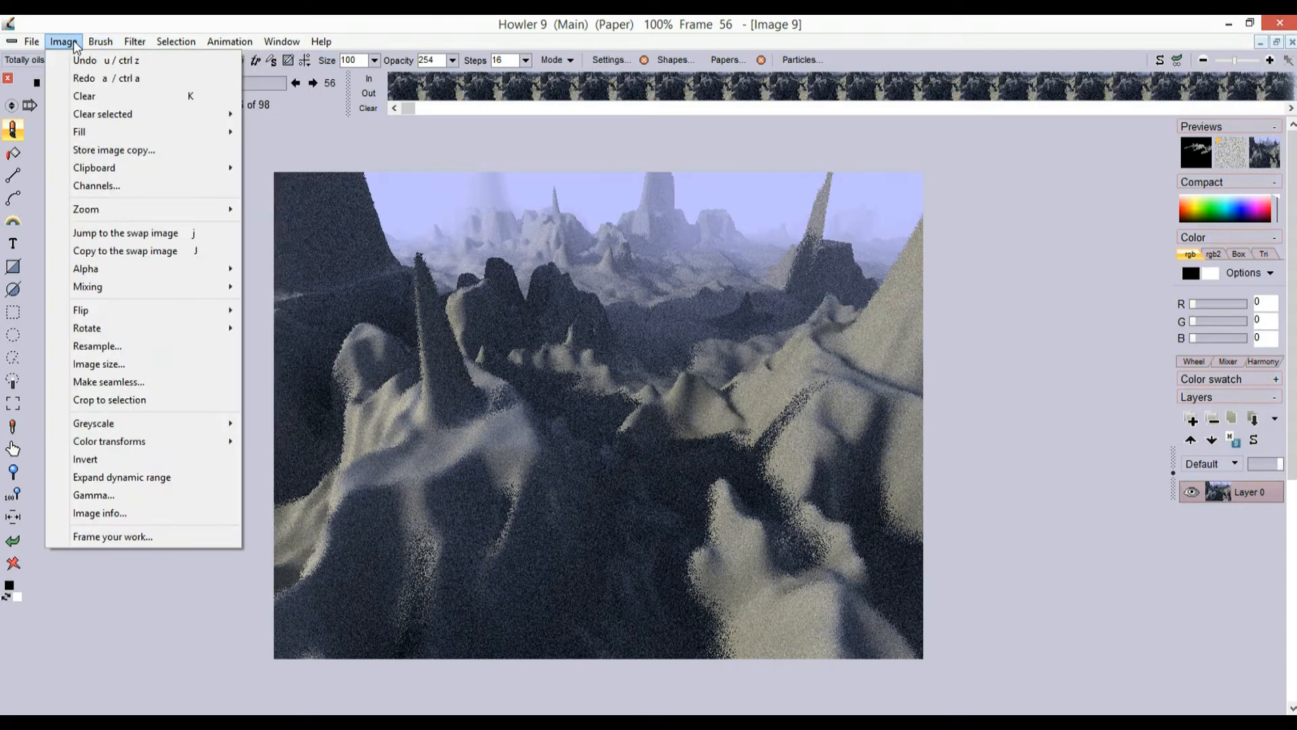
pyautogui.click(109, 348)
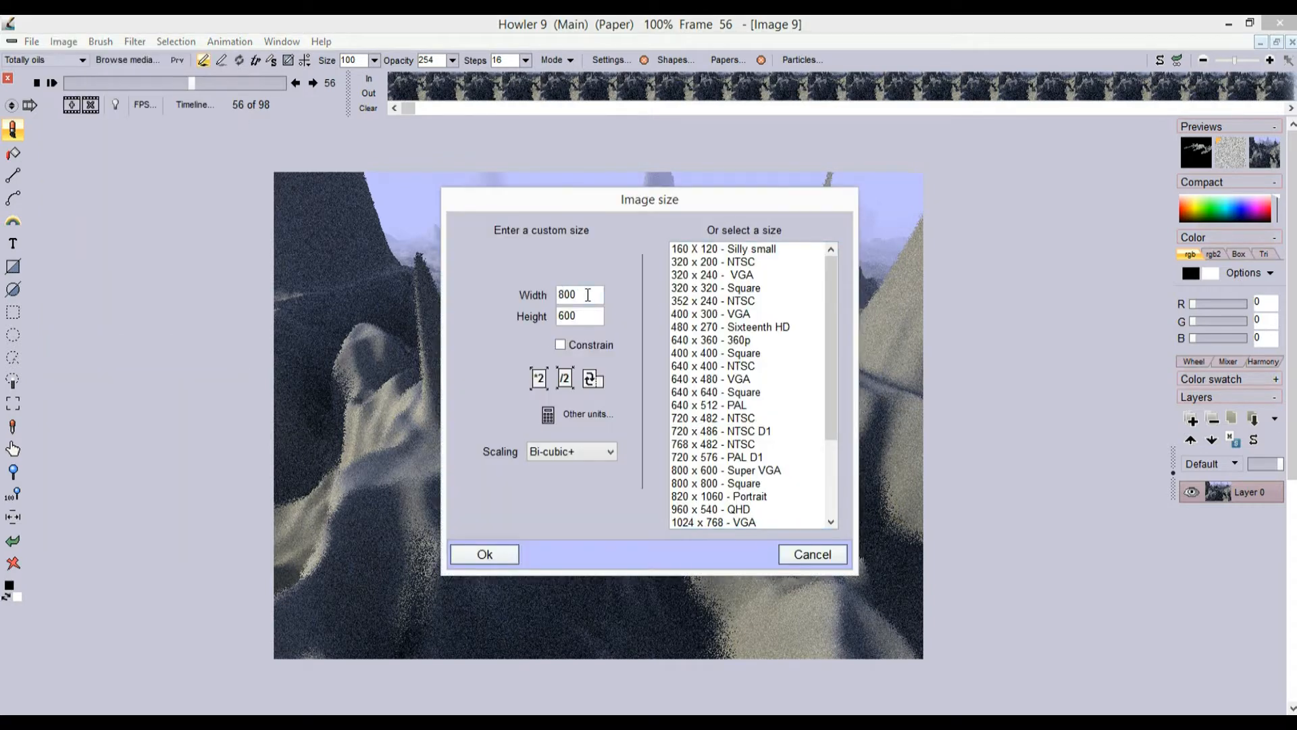
pyautogui.moveTo(588, 296); pyautogui.dragTo(528, 302)
pyautogui.click(561, 345)
pyautogui.click(484, 555)
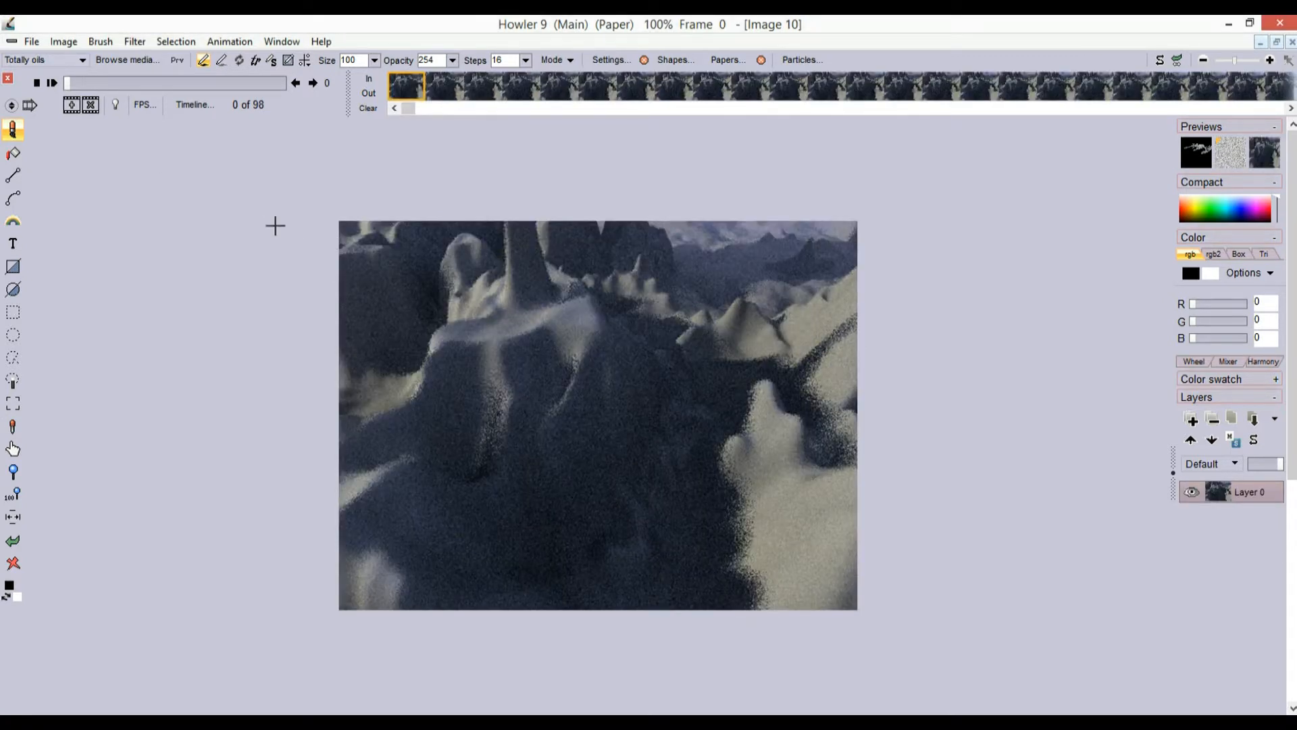
pyautogui.moveTo(108, 84); pyautogui.dragTo(63, 71)
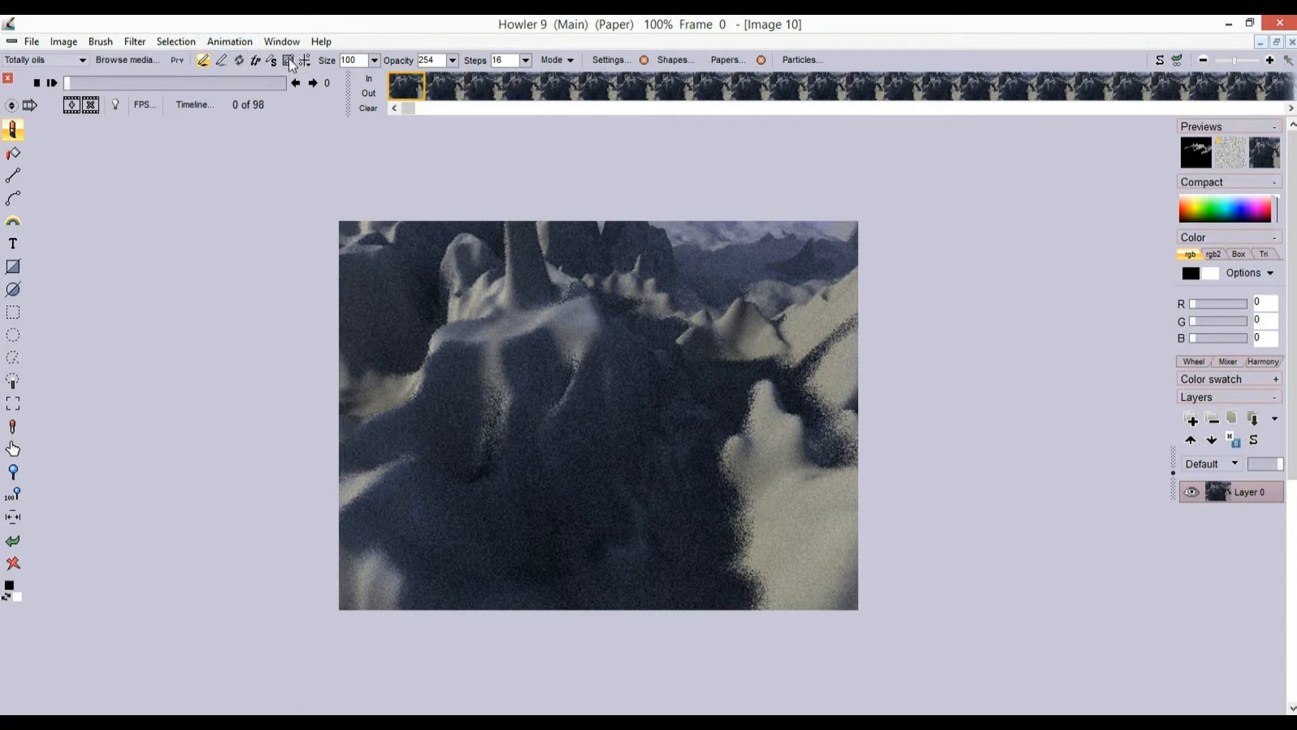
# Load frames 0 to 98 of sship1a.avi as the animated swap image
pyautogui.click(243, 41)
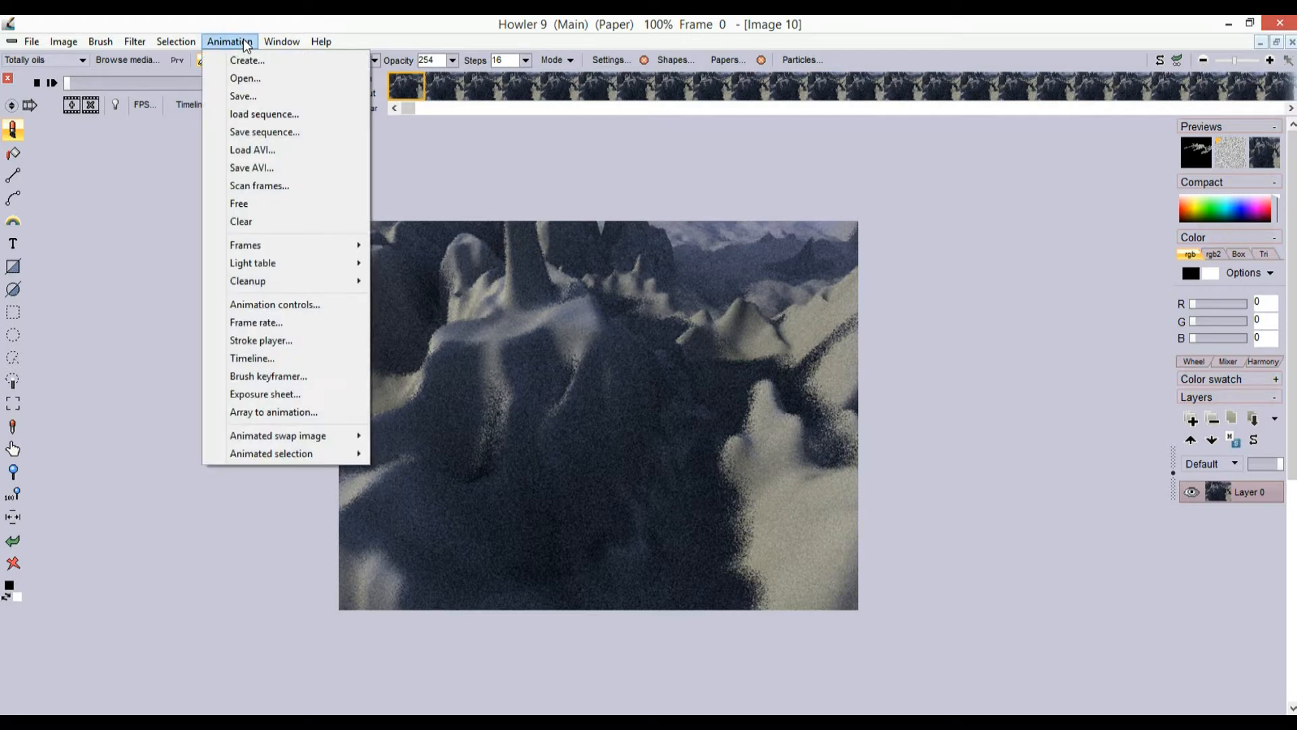
pyautogui.moveTo(346, 442)
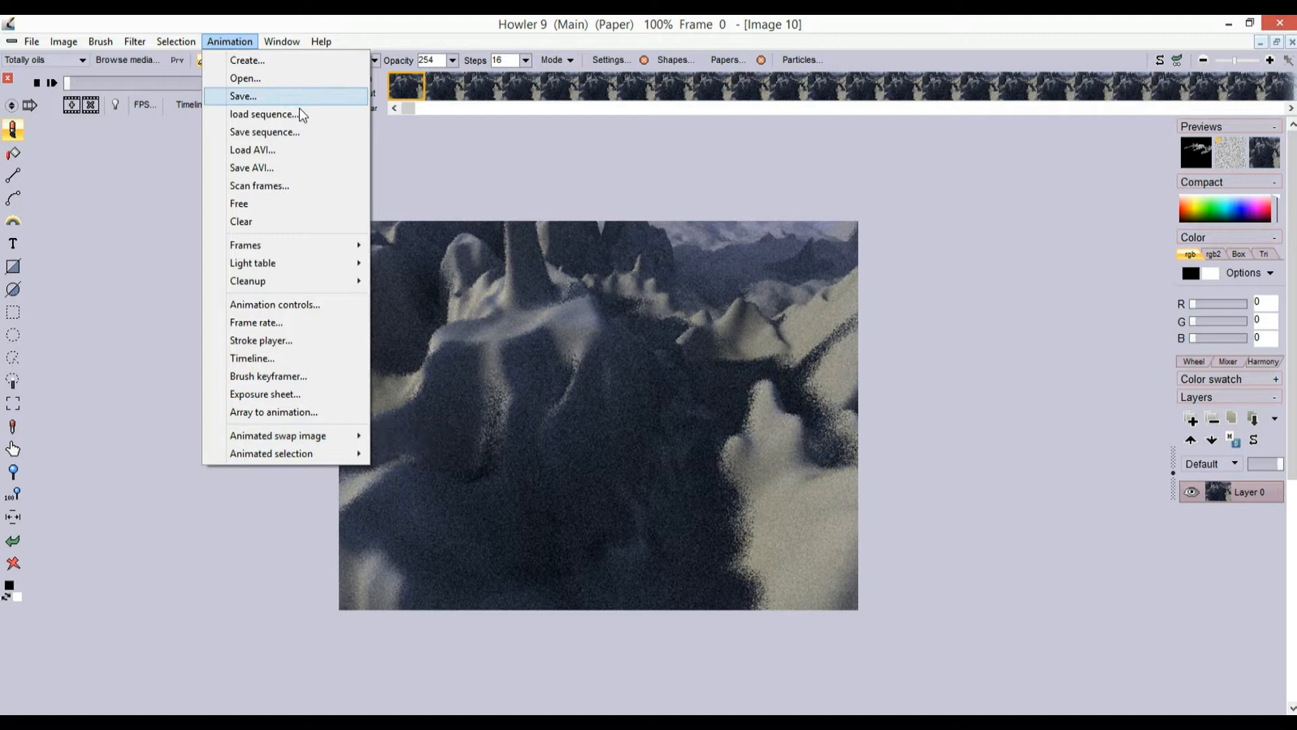
pyautogui.moveTo(303, 439)
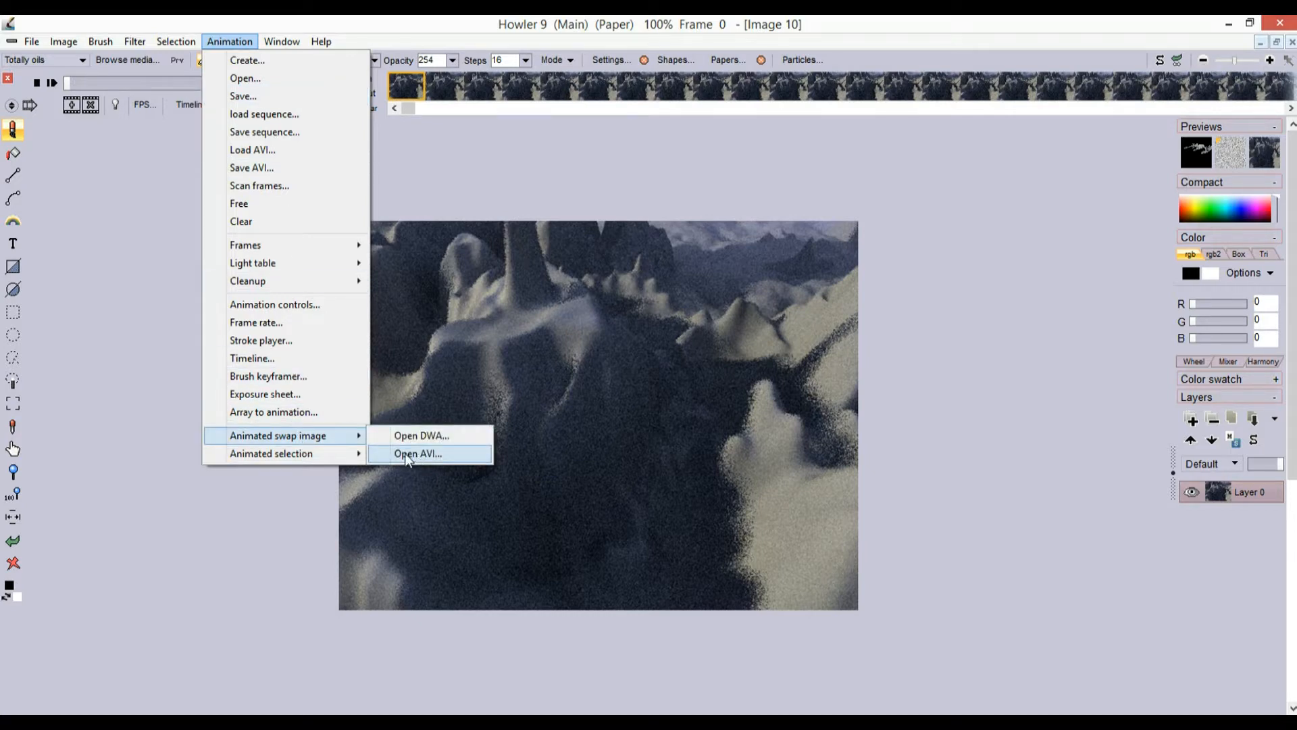
pyautogui.click(441, 452)
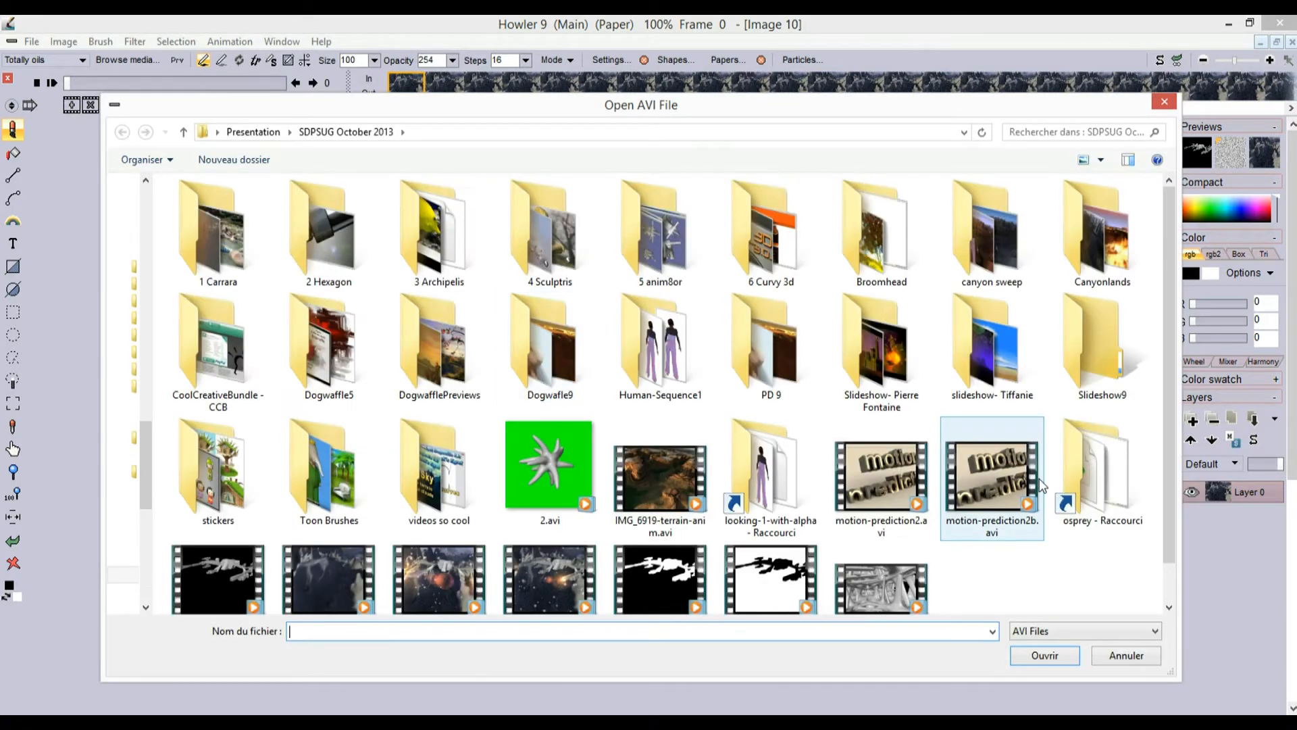
pyautogui.moveTo(1173, 210); pyautogui.dragTo(1174, 333)
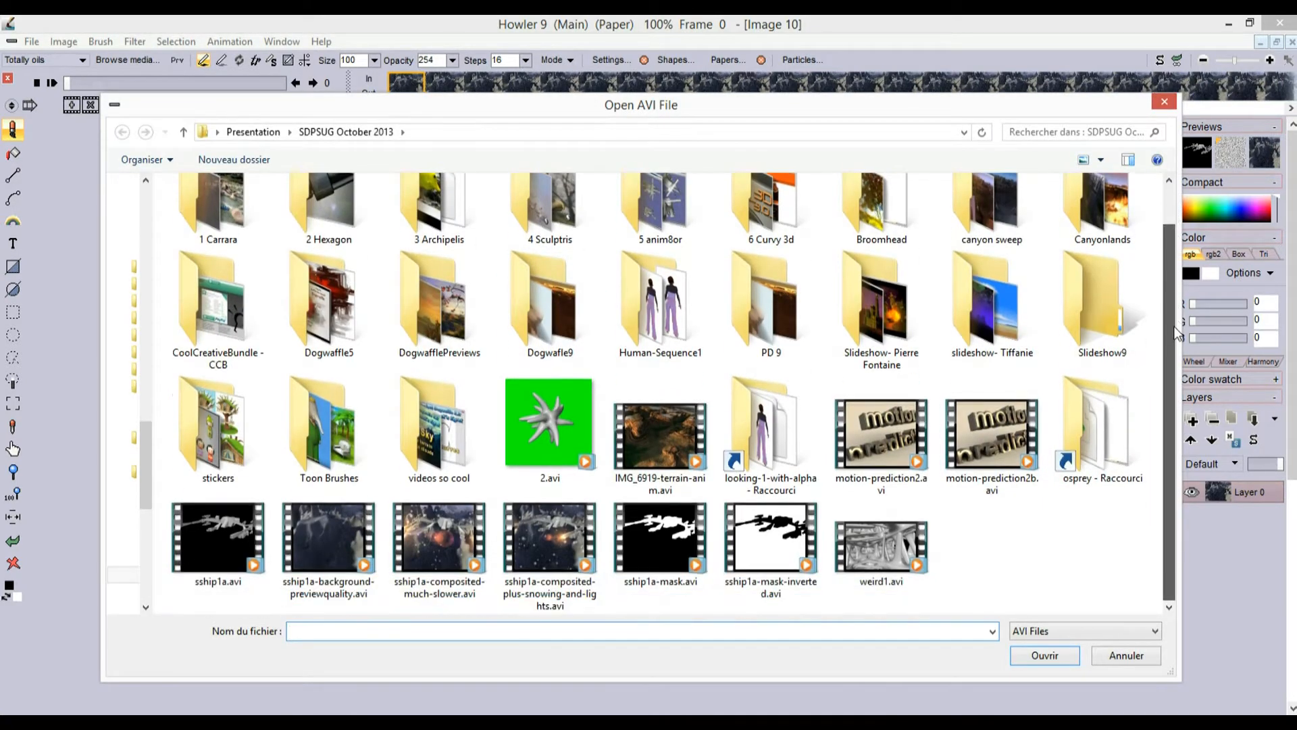
pyautogui.click(214, 518)
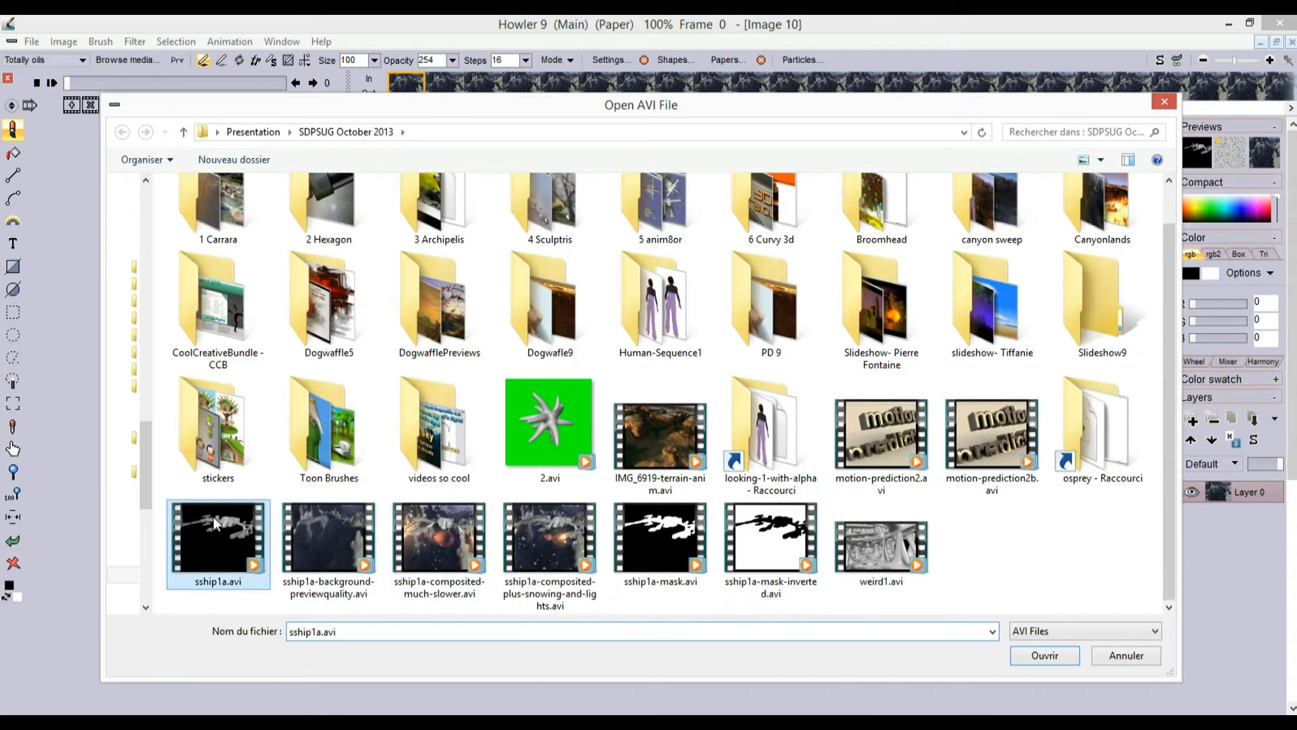
pyautogui.click(1064, 657)
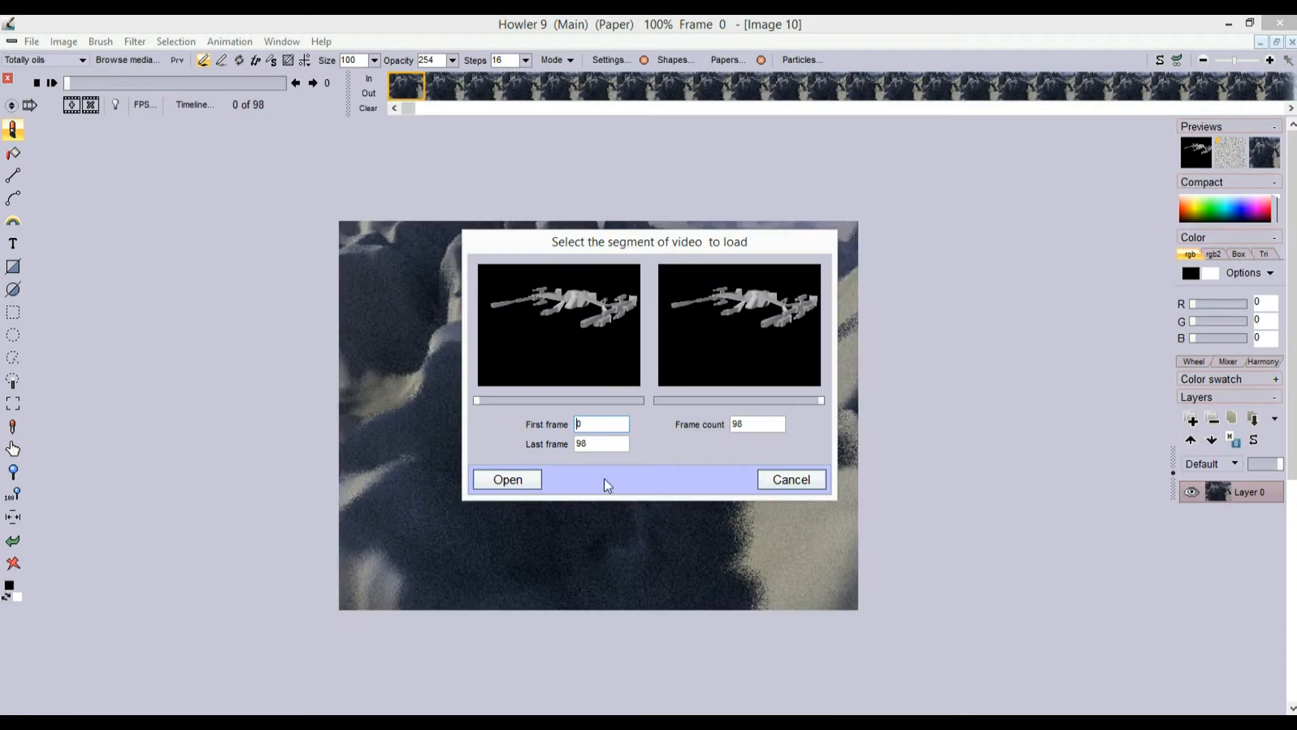
pyautogui.click(509, 480)
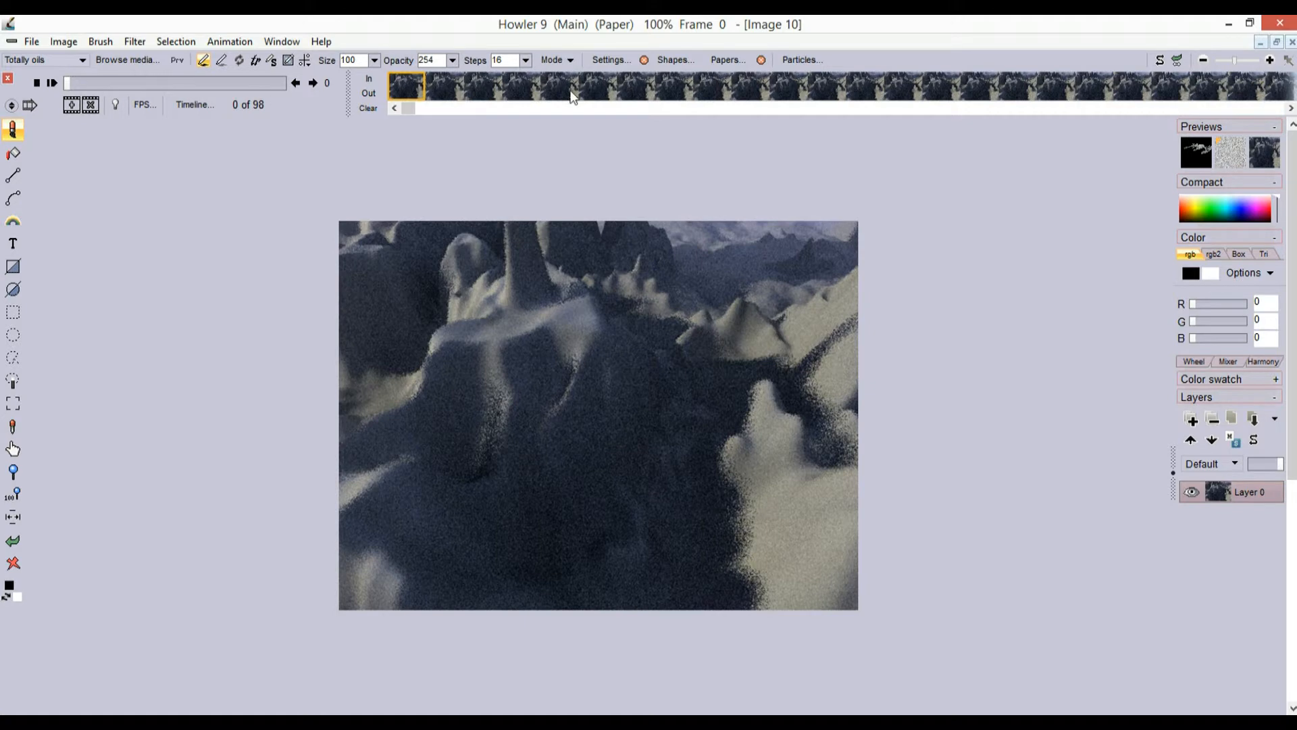
# Toggle swap mixing on and off on the first frame to preview the spaceship mixed with the background
pyautogui.click(1262, 149)
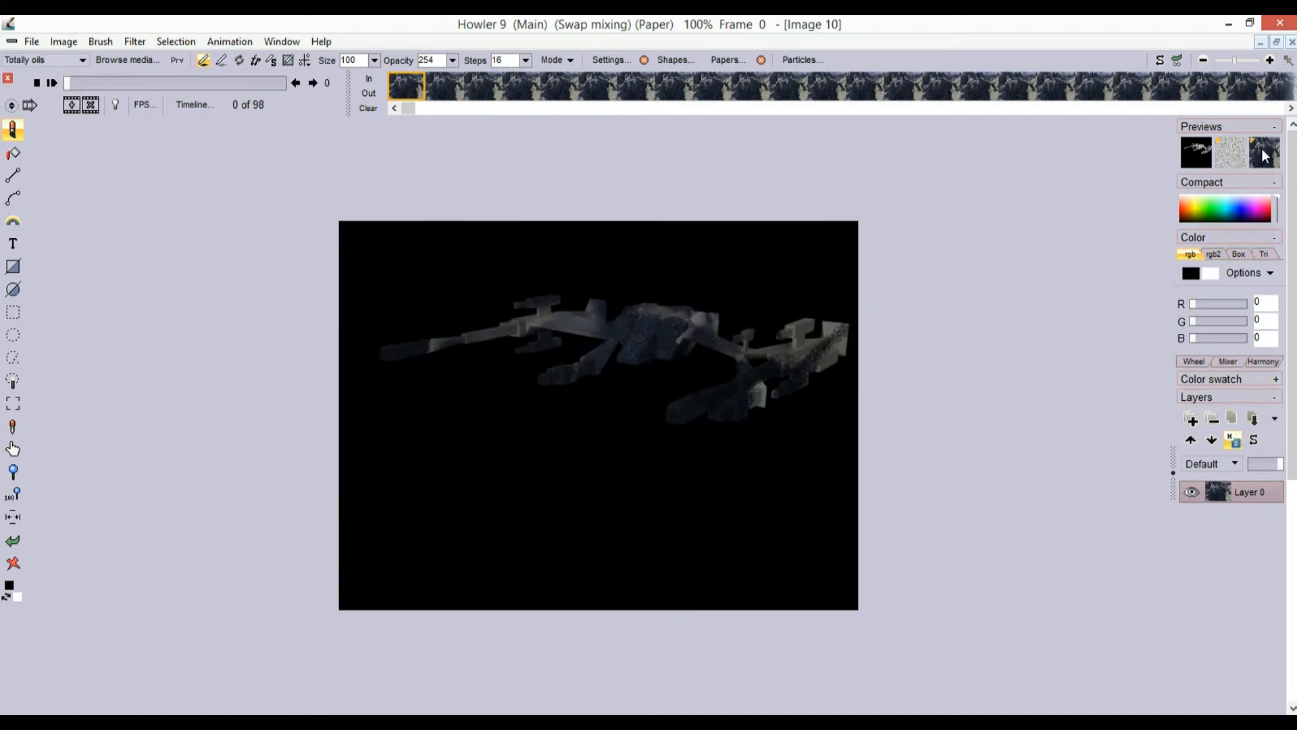
pyautogui.click(1262, 148)
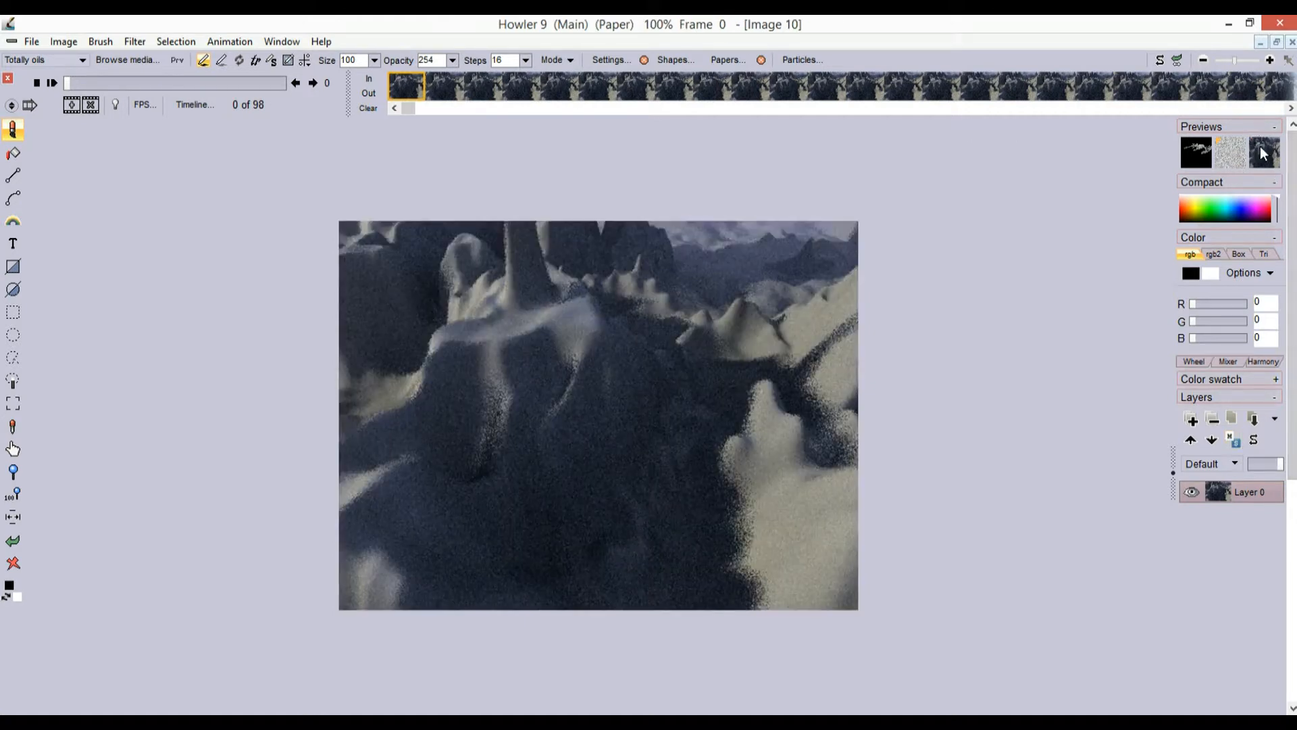
pyautogui.click(1262, 146)
pyautogui.click(1264, 146)
pyautogui.click(1263, 153)
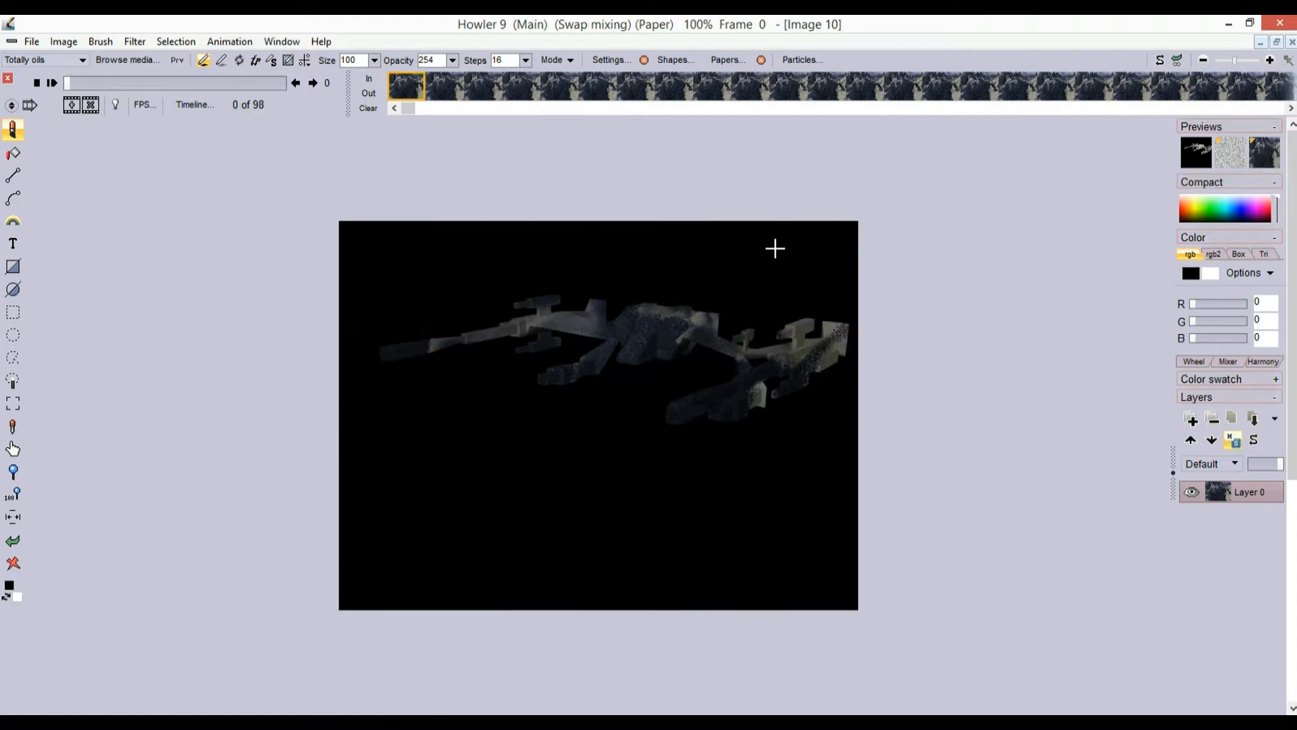
pyautogui.click(1274, 154)
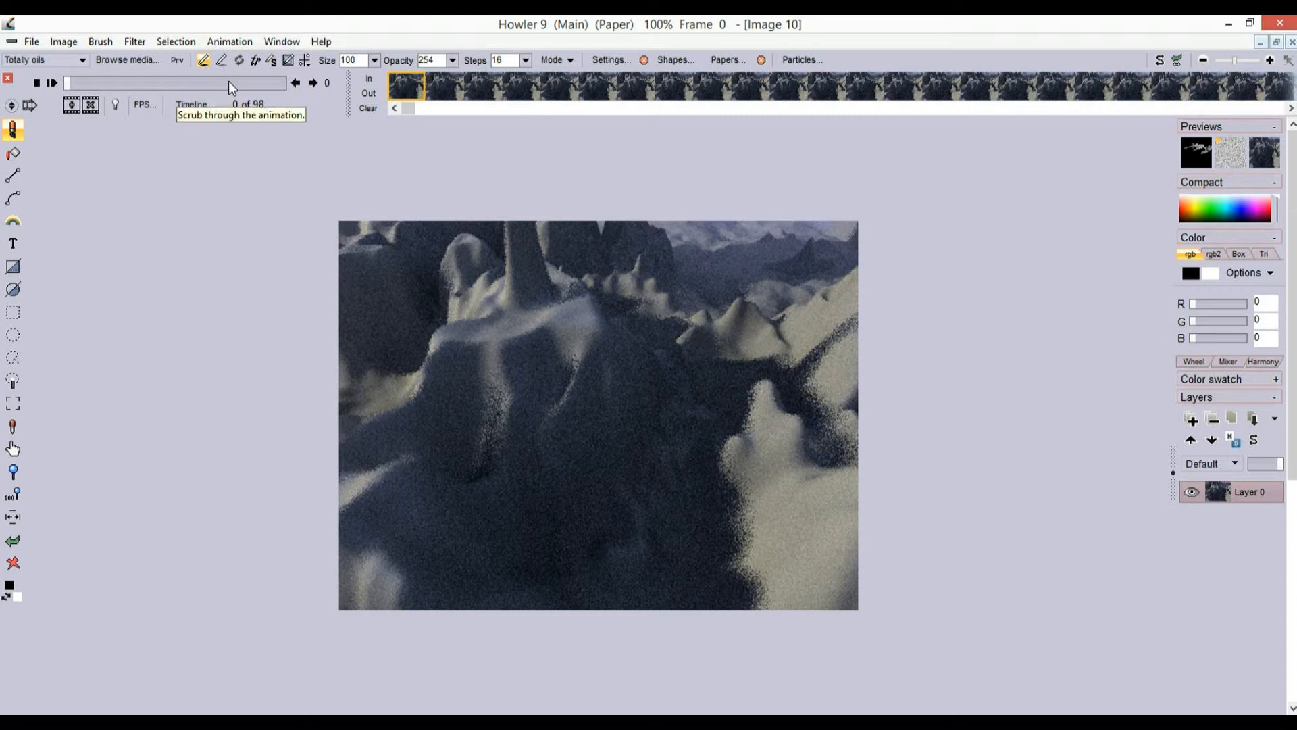
# Load frames 0 to 97 of sship1a-mask.avi as the animated selection, scrub through the animation and return to frame 0
pyautogui.click(232, 39)
pyautogui.moveTo(269, 436)
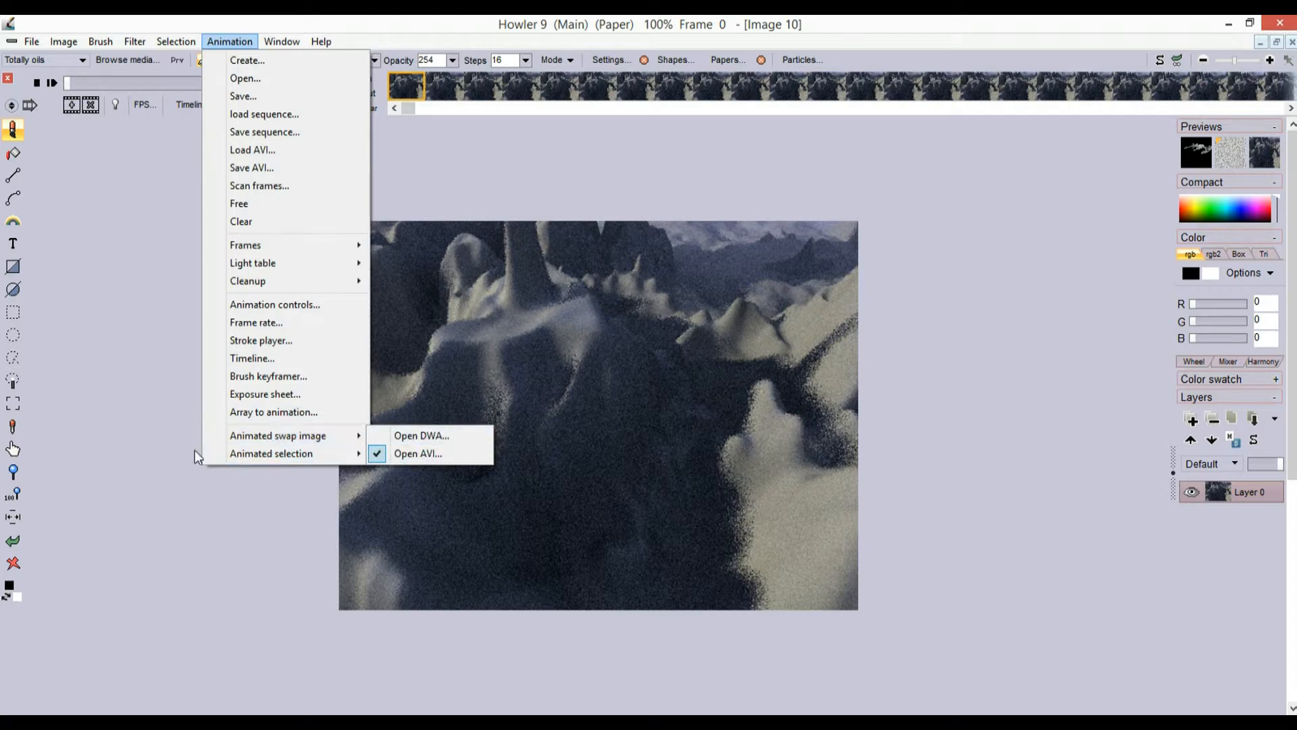
pyautogui.moveTo(322, 456)
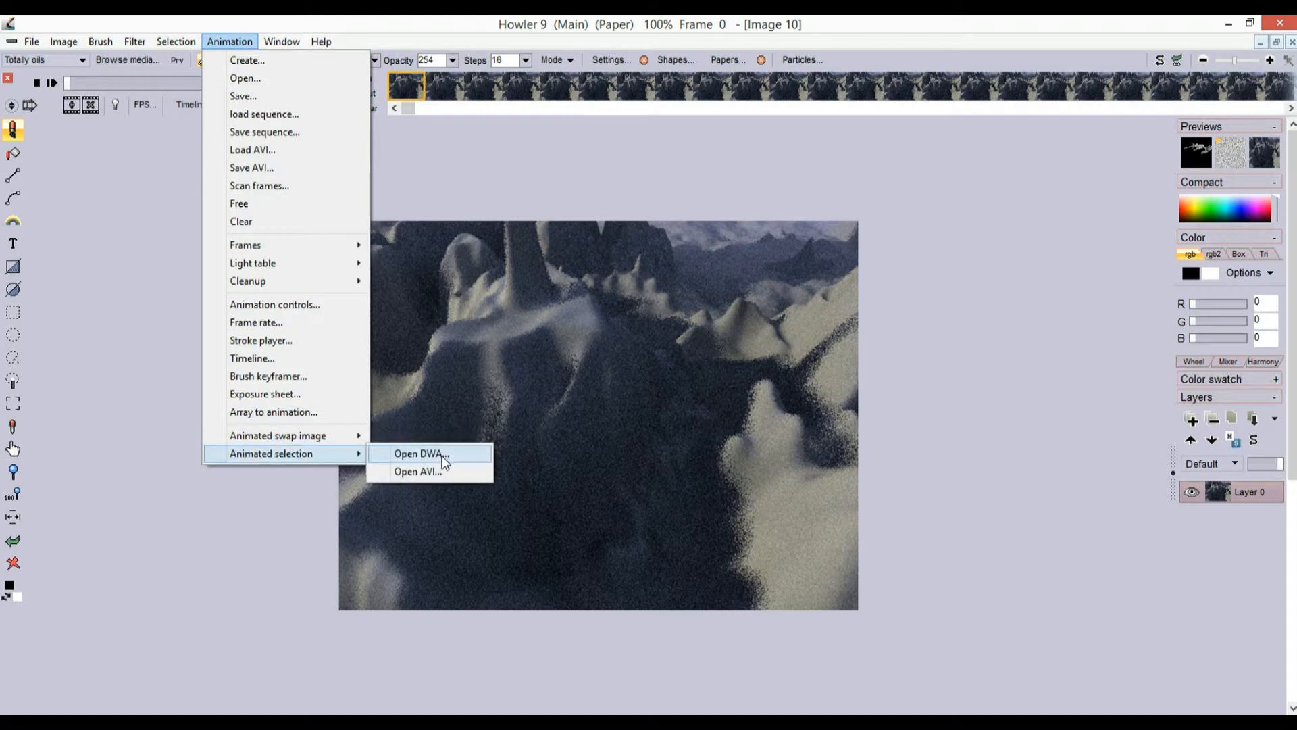
pyautogui.click(410, 472)
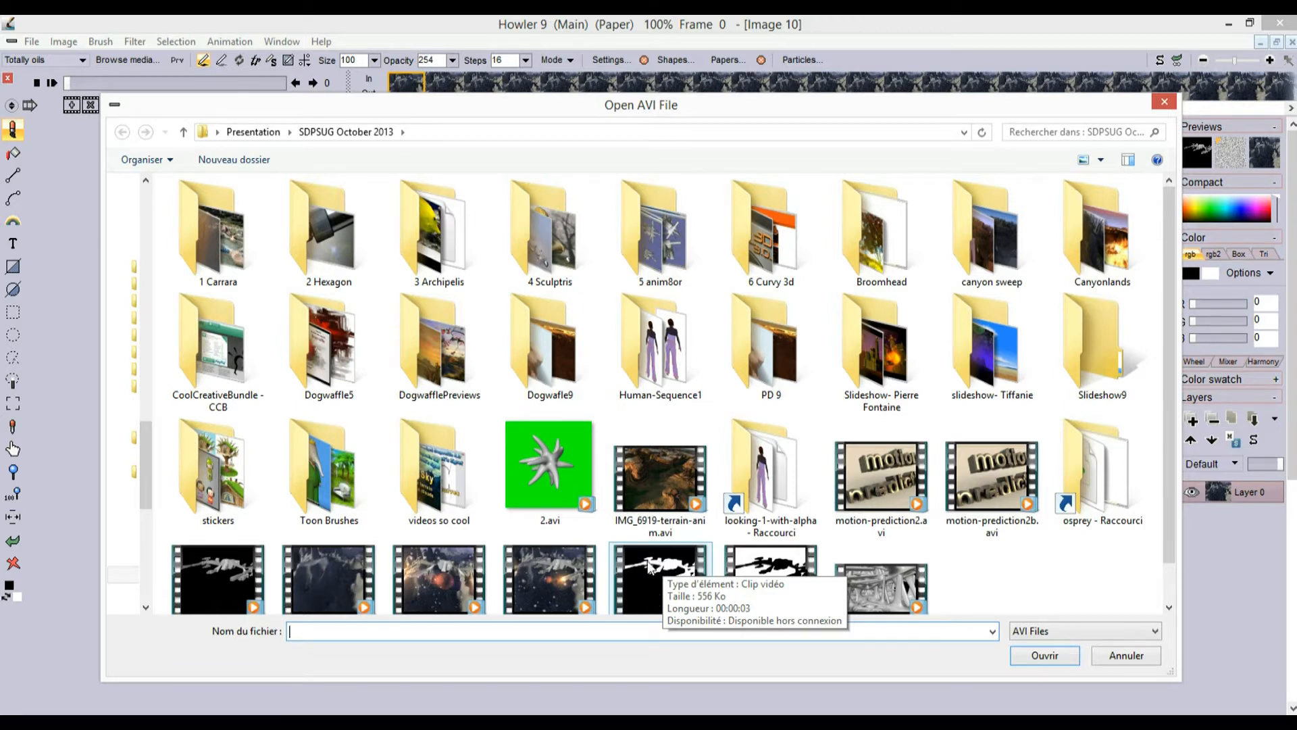
pyautogui.click(654, 571)
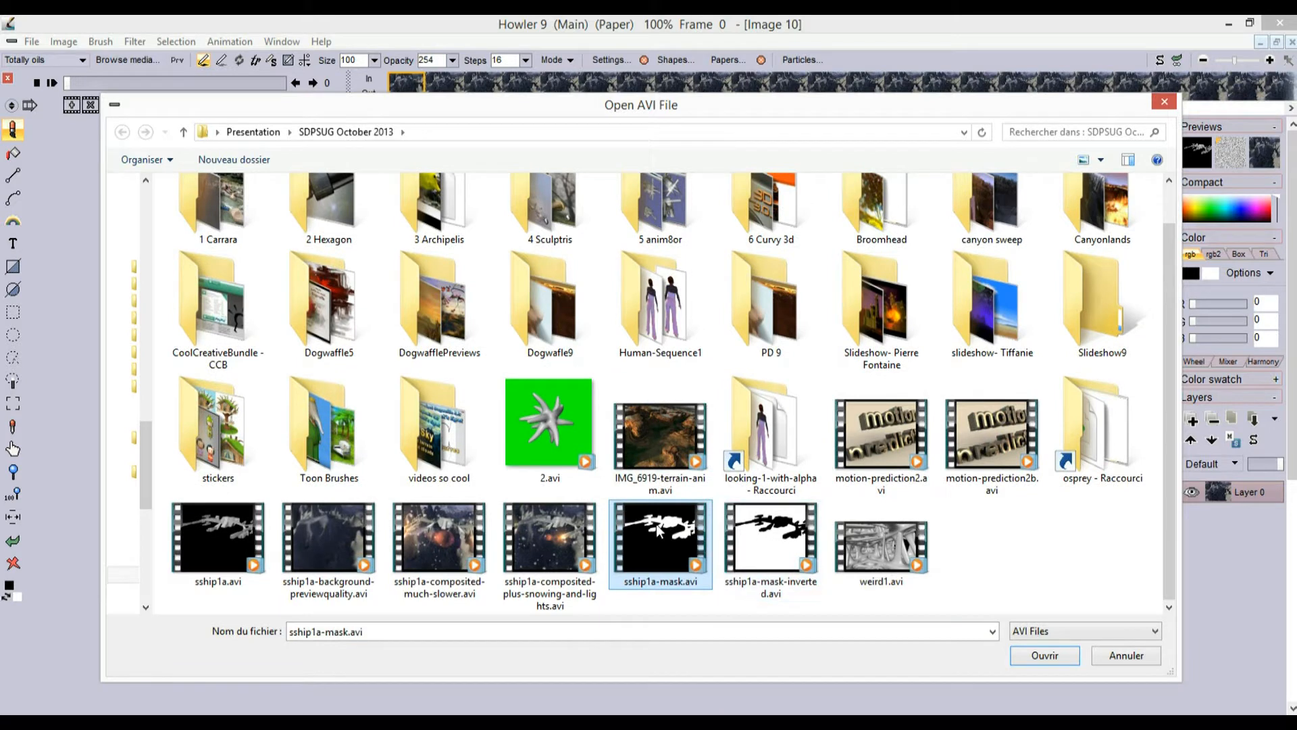
pyautogui.moveTo(672, 528)
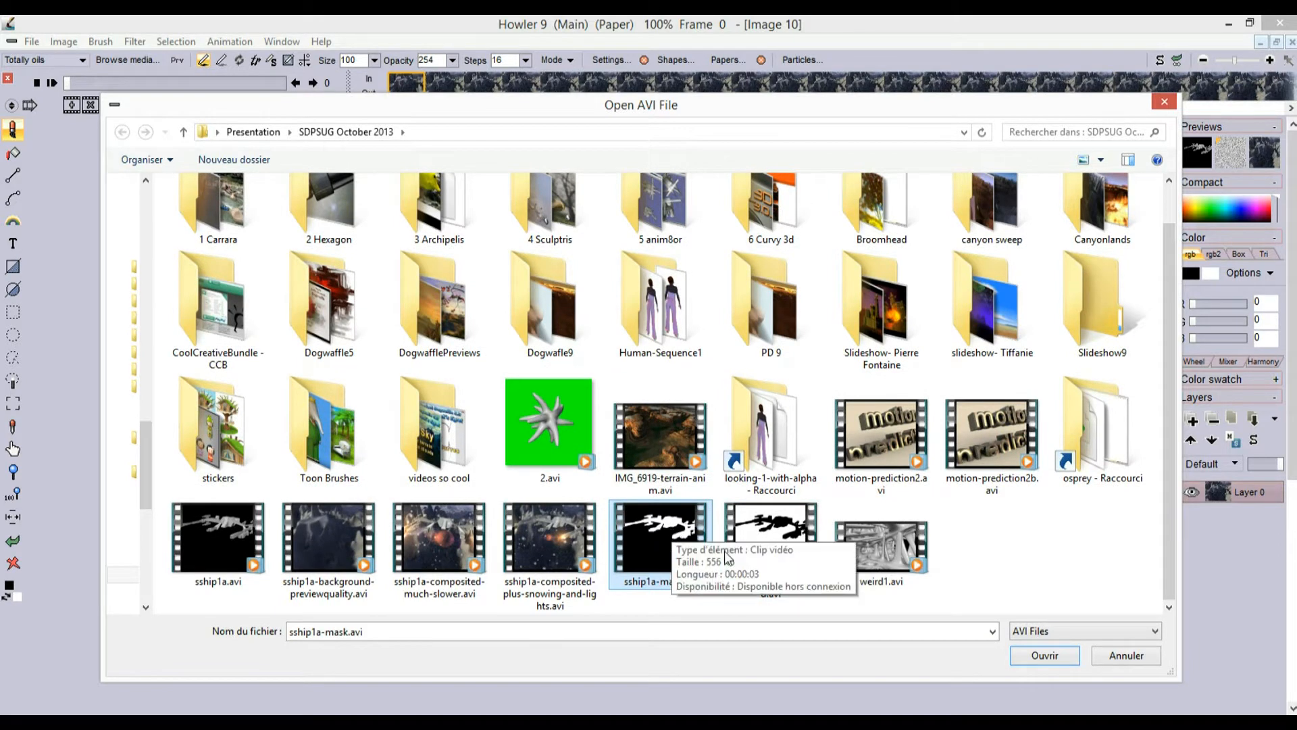
pyautogui.click(1068, 658)
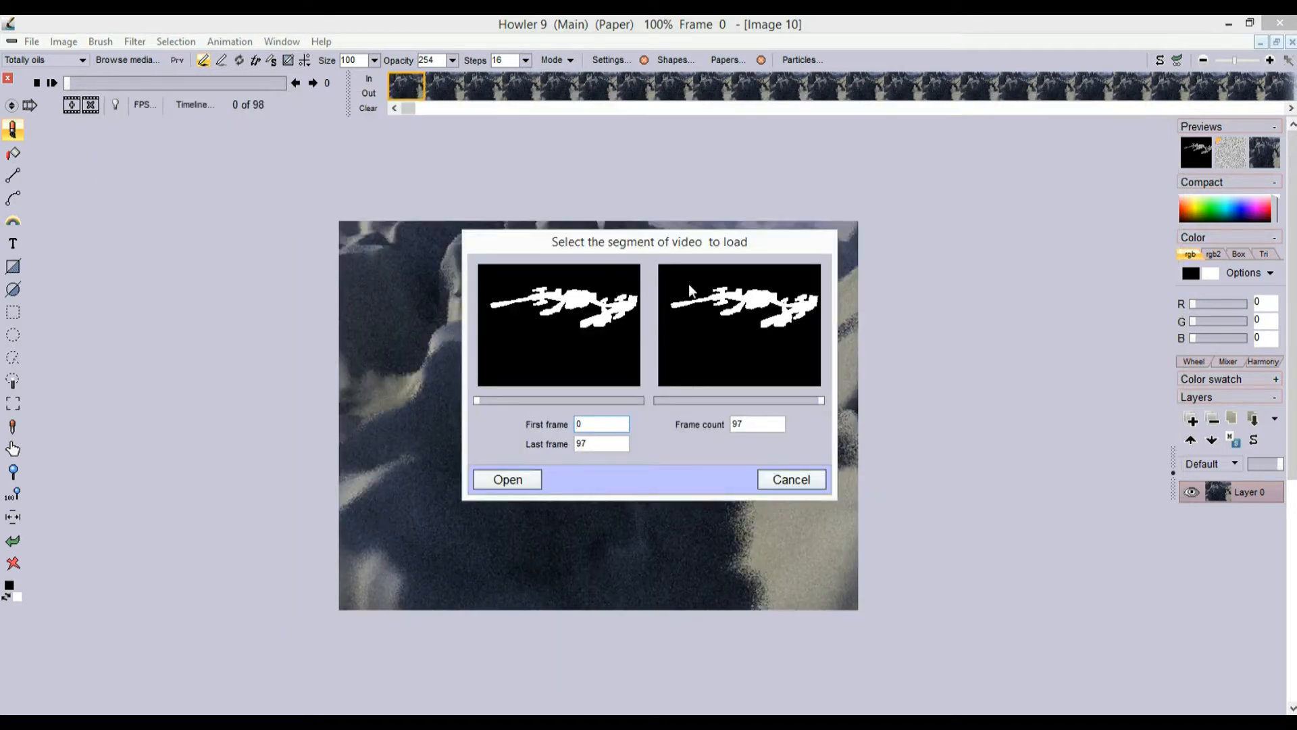
pyautogui.click(508, 479)
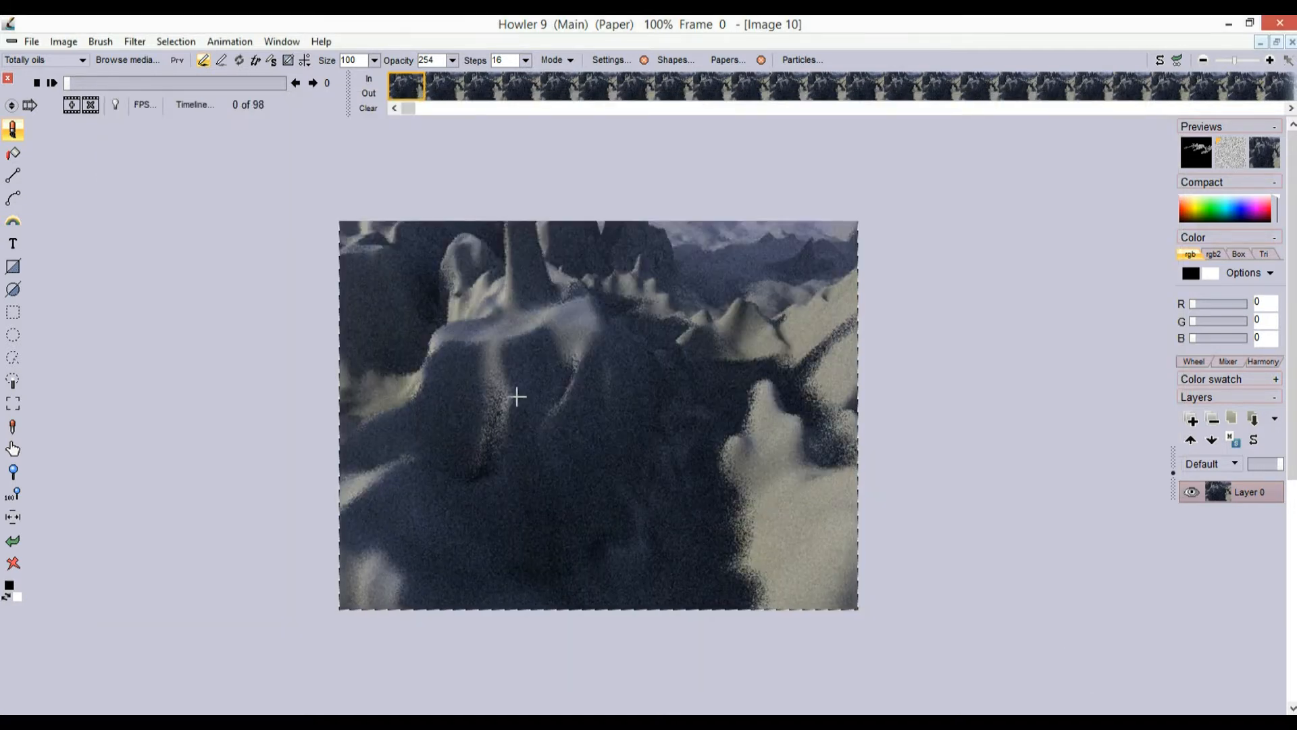
pyautogui.moveTo(146, 81); pyautogui.dragTo(213, 81)
pyautogui.moveTo(286, 80); pyautogui.dragTo(63, 70)
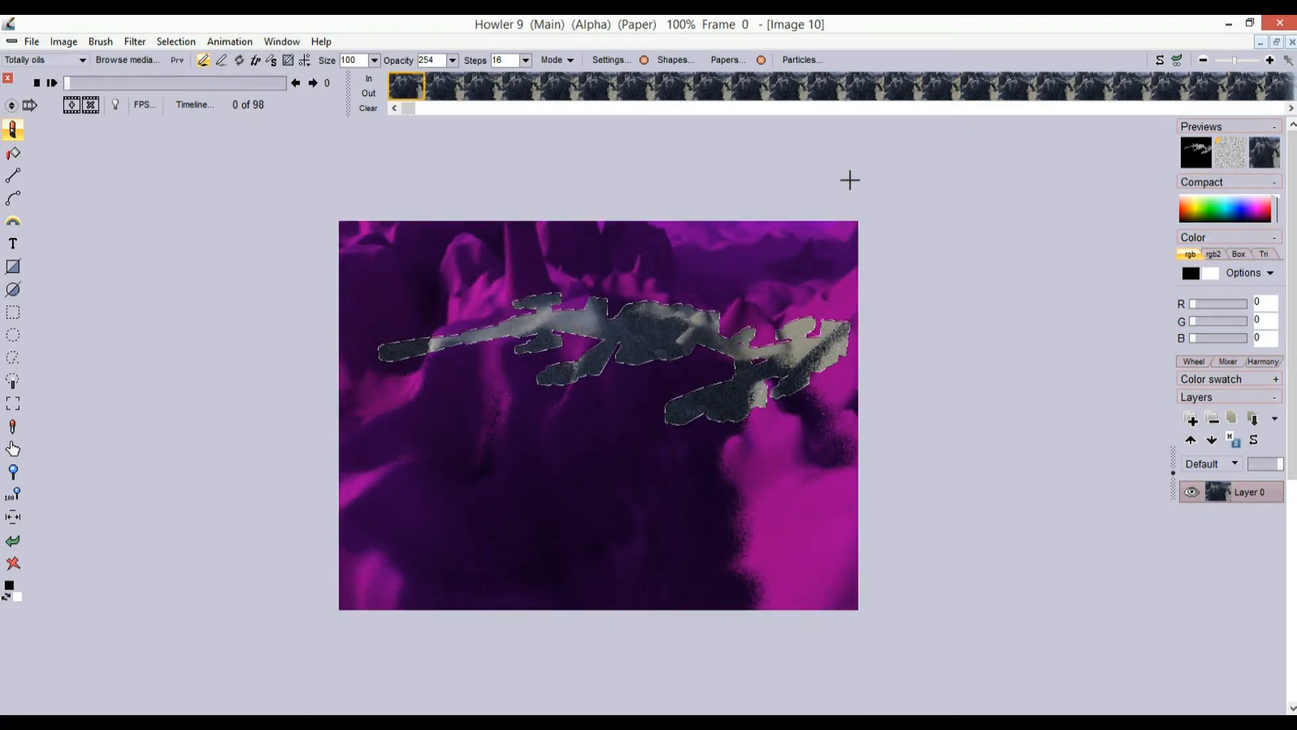
# Combine the first frame with the swap image using Alpha blit inside the spaceship selection
pyautogui.click(135, 41)
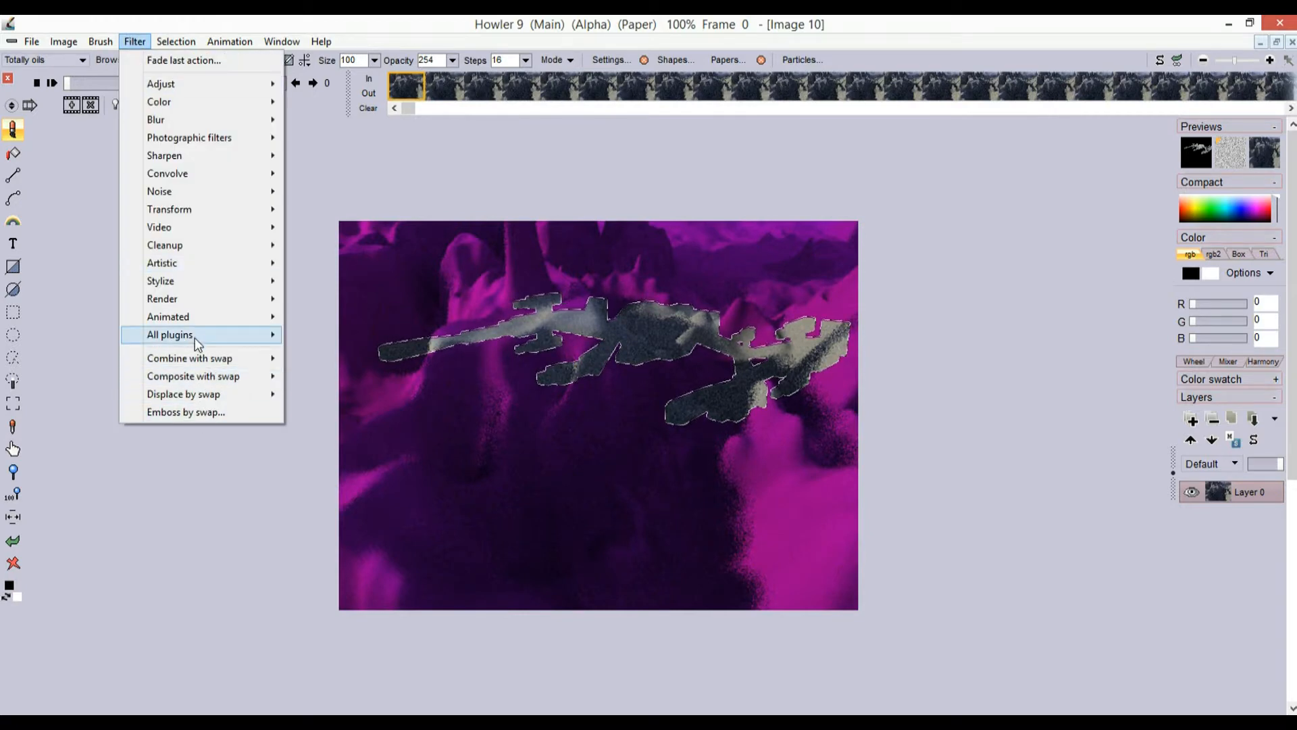
pyautogui.moveTo(191, 377)
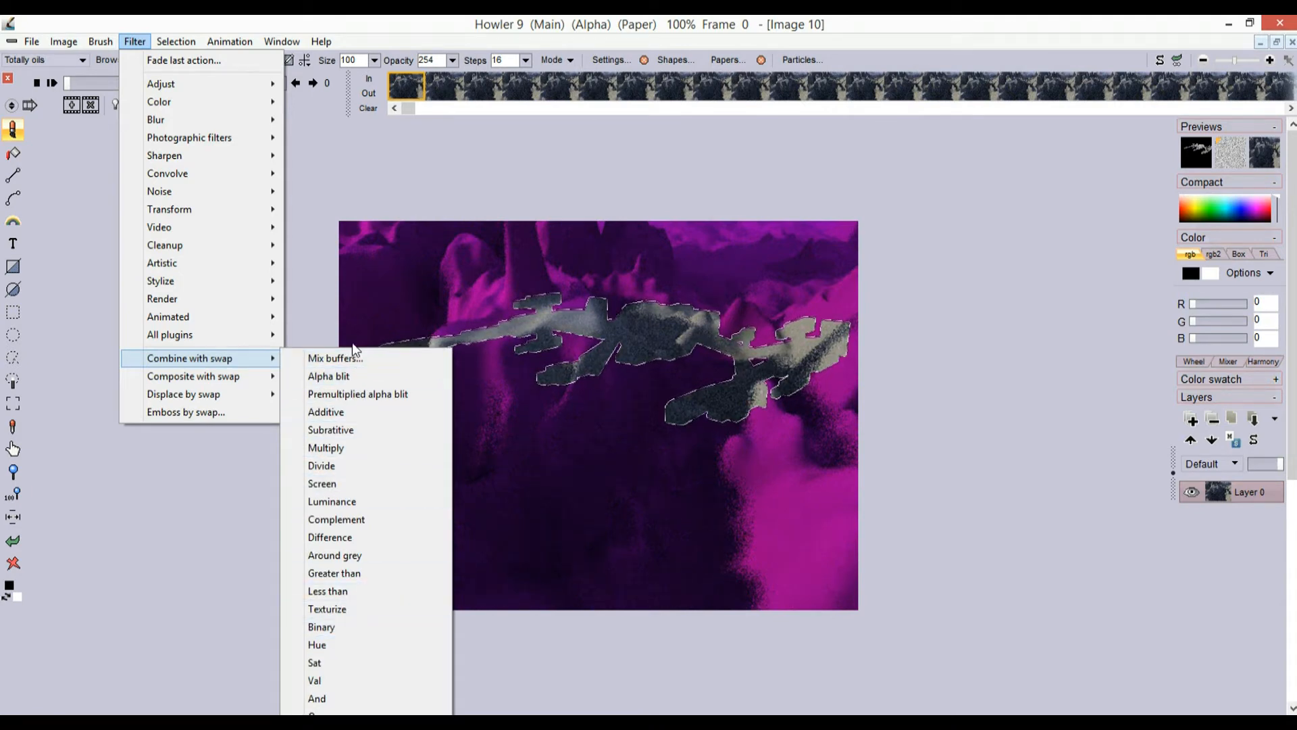
pyautogui.click(329, 375)
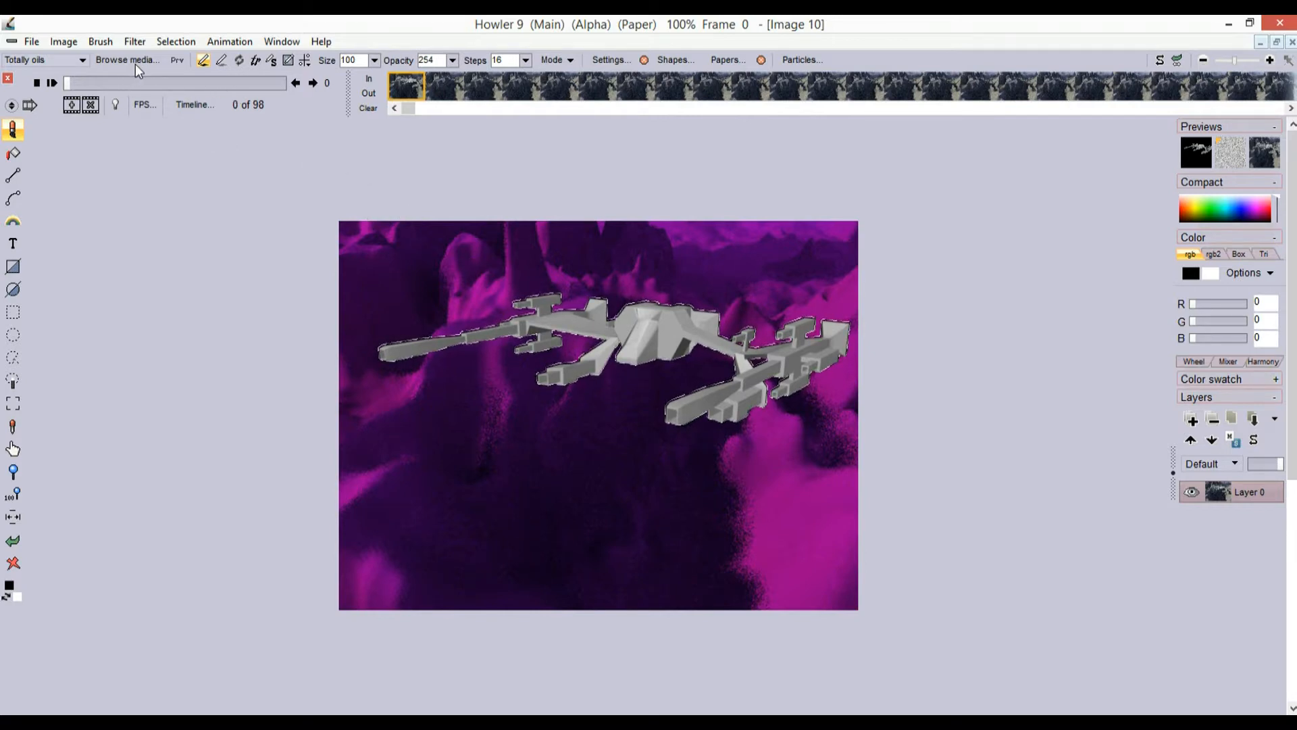
pyautogui.moveTo(67, 82)
pyautogui.mouseDown()
pyautogui.moveTo(152, 83)
pyautogui.moveTo(65, 80)
pyautogui.mouseUp()
pyautogui.click(54, 82)
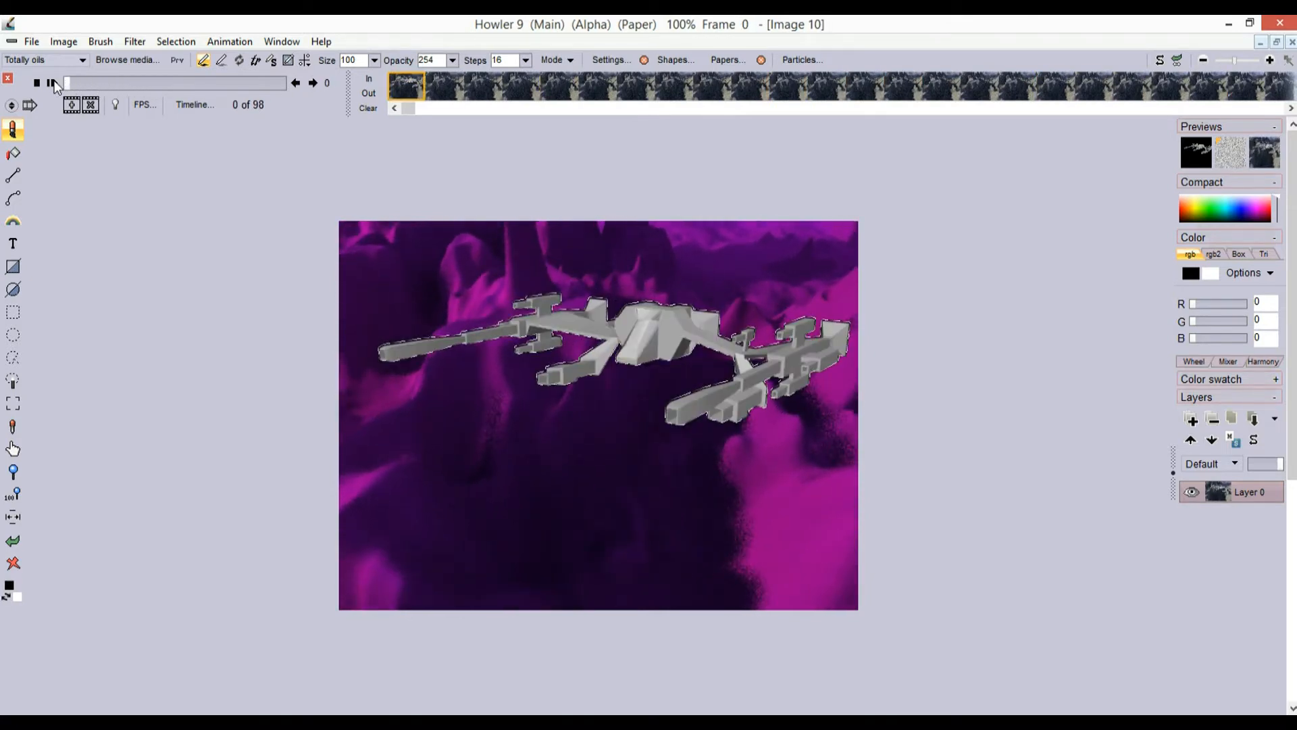
# Open the timeline editor and choose the Mix buffers filter from the Combine with swap group
pyautogui.click(193, 105)
pyautogui.moveTo(247, 134); pyautogui.dragTo(156, 164)
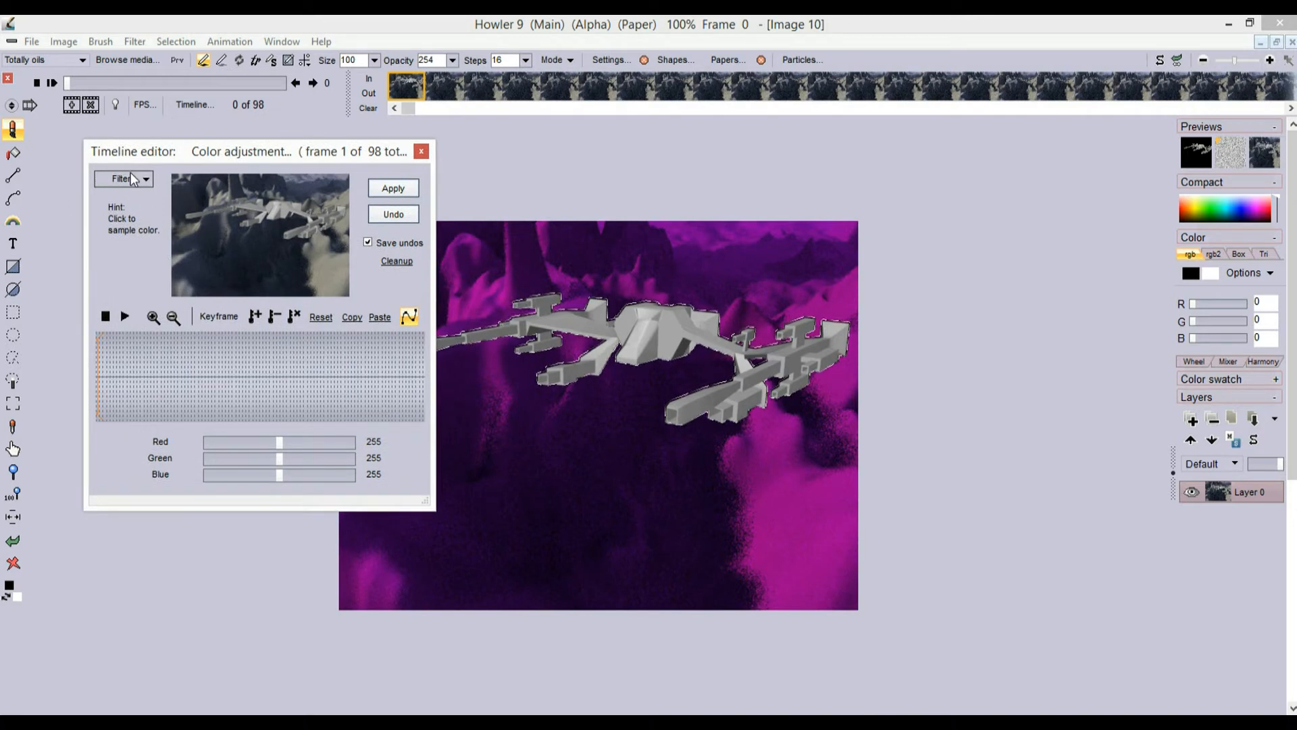
pyautogui.click(133, 179)
pyautogui.moveTo(361, 221); pyautogui.dragTo(360, 378)
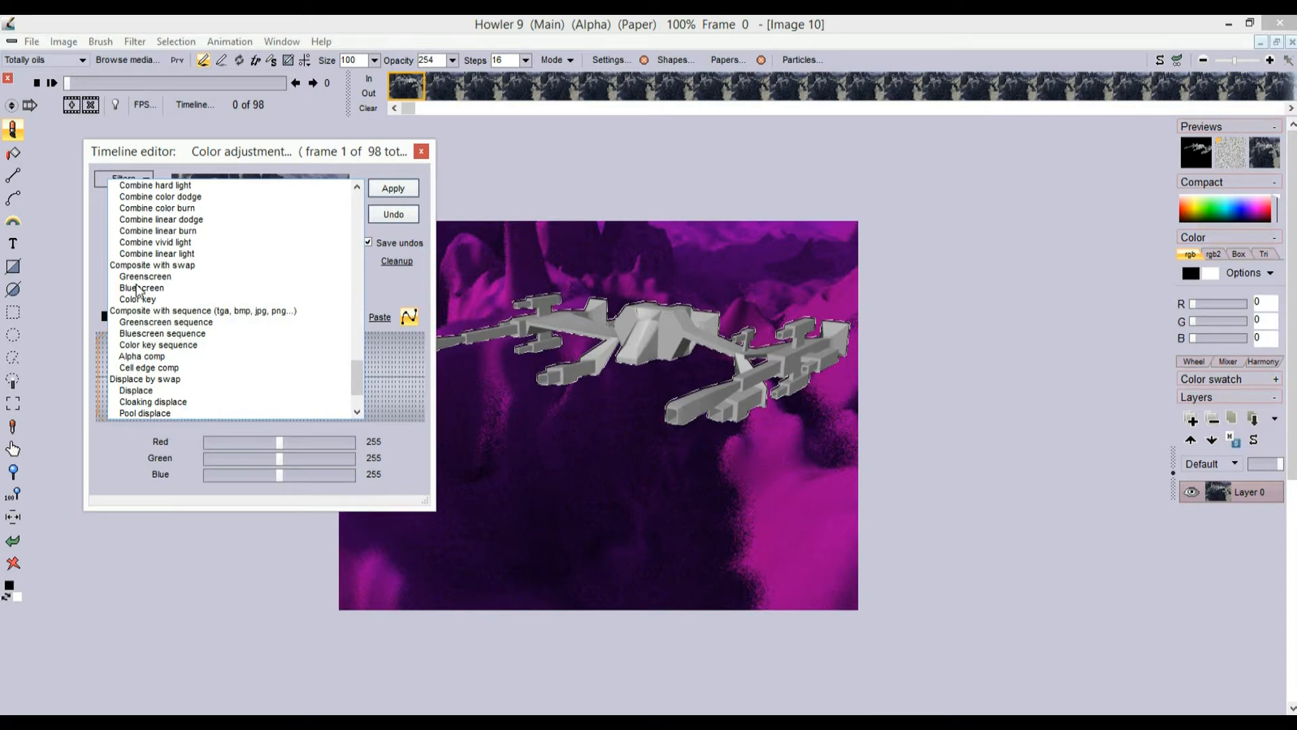
pyautogui.moveTo(361, 376); pyautogui.dragTo(368, 331)
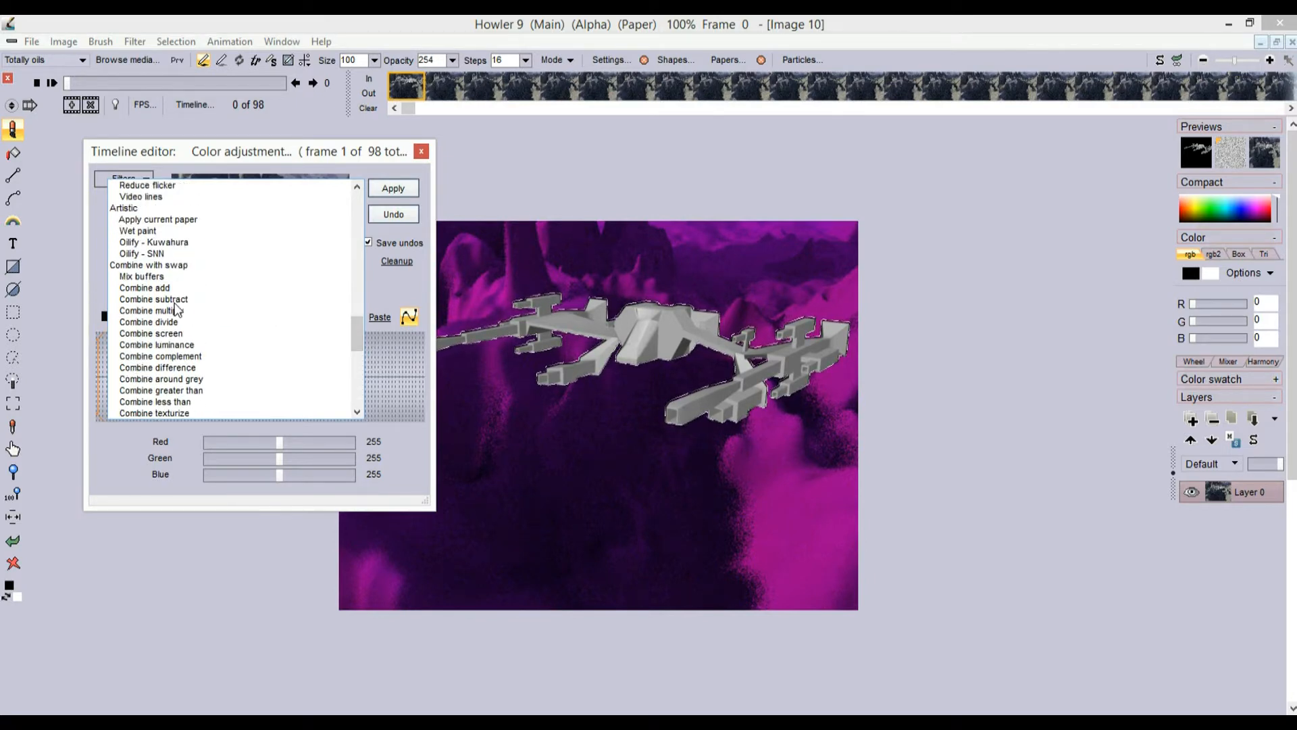
pyautogui.click(142, 277)
# Set Mix buffers to 255, preview several frames and apply the filter across the whole animation
pyautogui.click(231, 441)
pyautogui.moveTo(215, 444); pyautogui.dragTo(252, 444)
pyautogui.click(284, 370)
pyautogui.moveTo(283, 363); pyautogui.dragTo(213, 369)
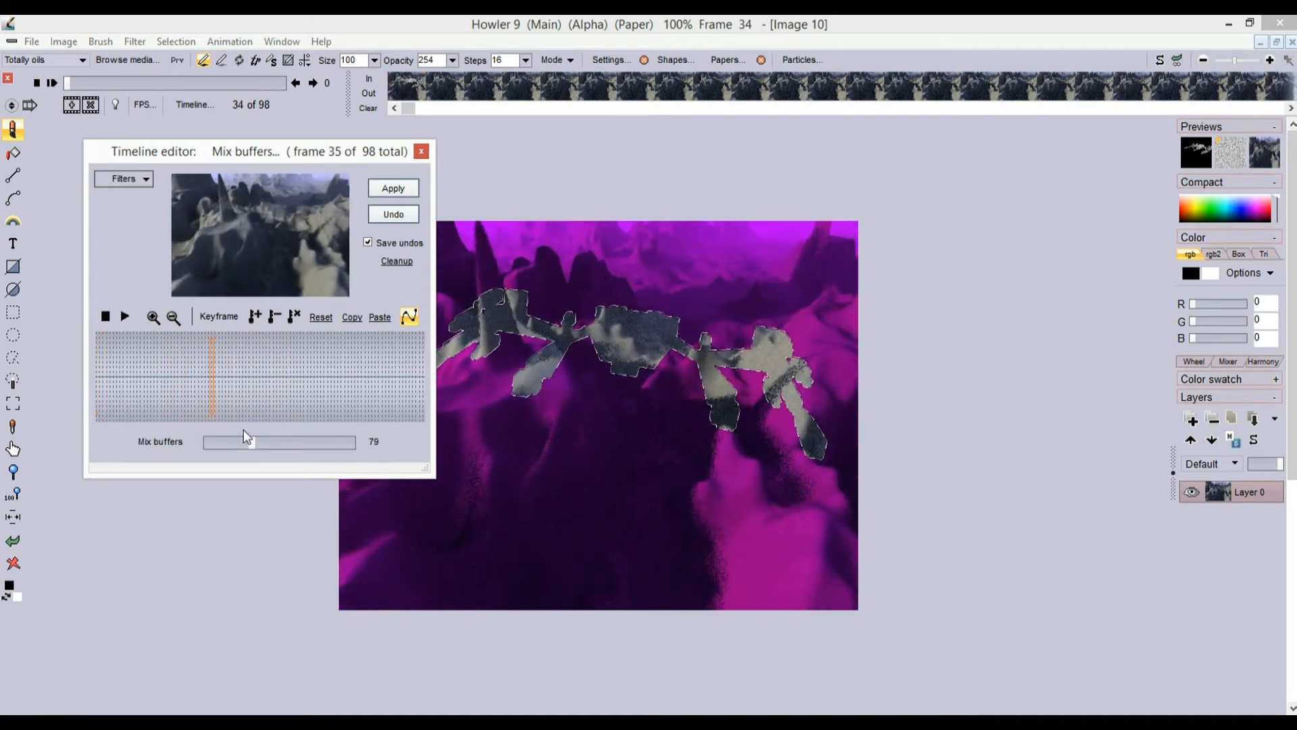
pyautogui.moveTo(247, 448); pyautogui.dragTo(277, 442)
pyautogui.moveTo(236, 351)
pyautogui.mouseDown()
pyautogui.moveTo(380, 364)
pyautogui.moveTo(202, 370)
pyautogui.mouseUp()
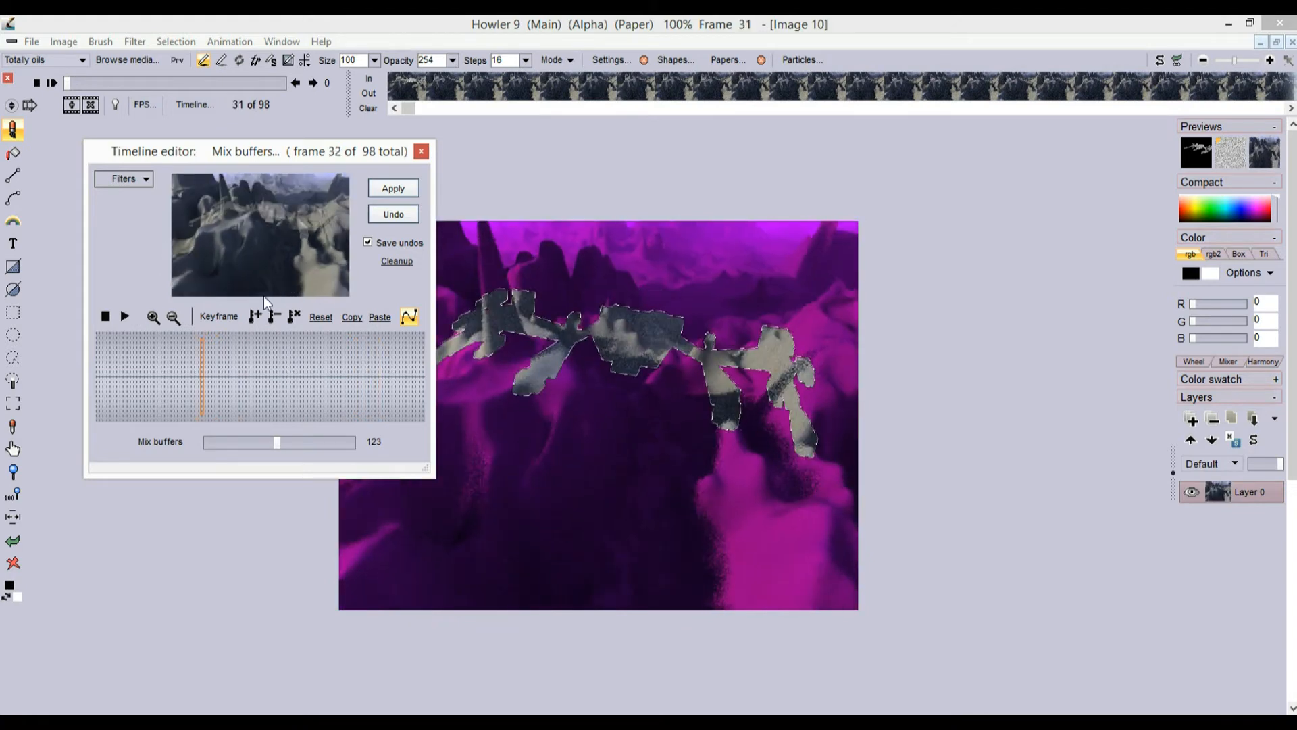
pyautogui.moveTo(295, 447); pyautogui.dragTo(376, 443)
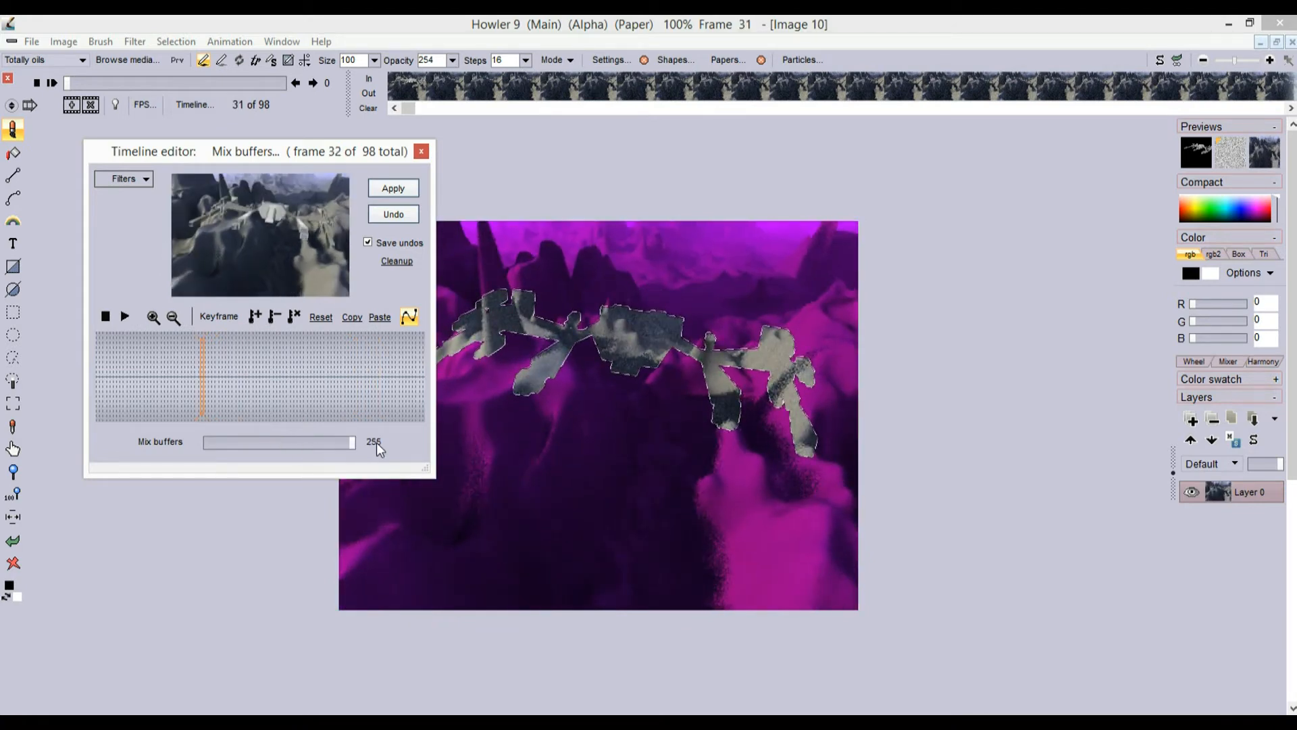
pyautogui.moveTo(255, 367)
pyautogui.mouseDown()
pyautogui.moveTo(379, 367)
pyautogui.moveTo(129, 385)
pyautogui.moveTo(368, 363)
pyautogui.moveTo(152, 380)
pyautogui.moveTo(317, 364)
pyautogui.mouseUp()
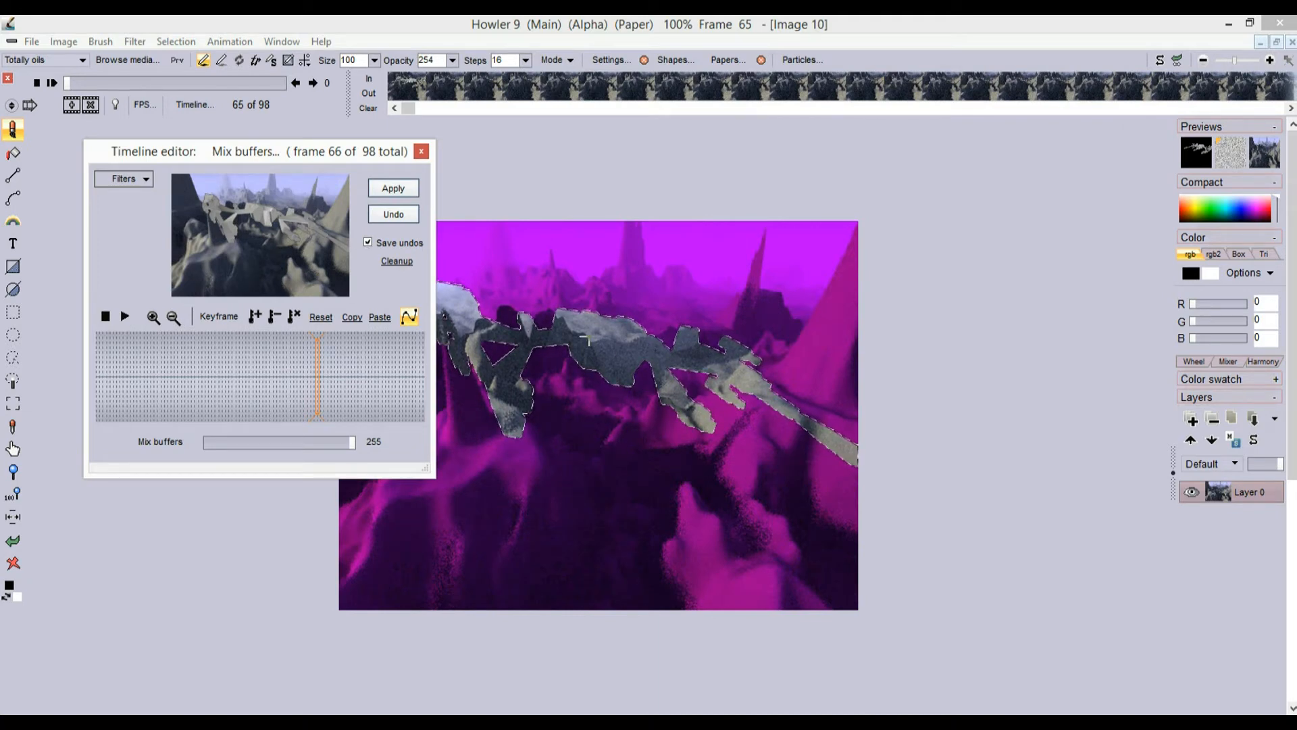
pyautogui.moveTo(295, 376)
pyautogui.mouseDown()
pyautogui.moveTo(245, 357)
pyautogui.moveTo(159, 360)
pyautogui.moveTo(342, 357)
pyautogui.moveTo(71, 375)
pyautogui.moveTo(411, 365)
pyautogui.moveTo(169, 363)
pyautogui.moveTo(286, 362)
pyautogui.mouseUp()
pyautogui.click(395, 188)
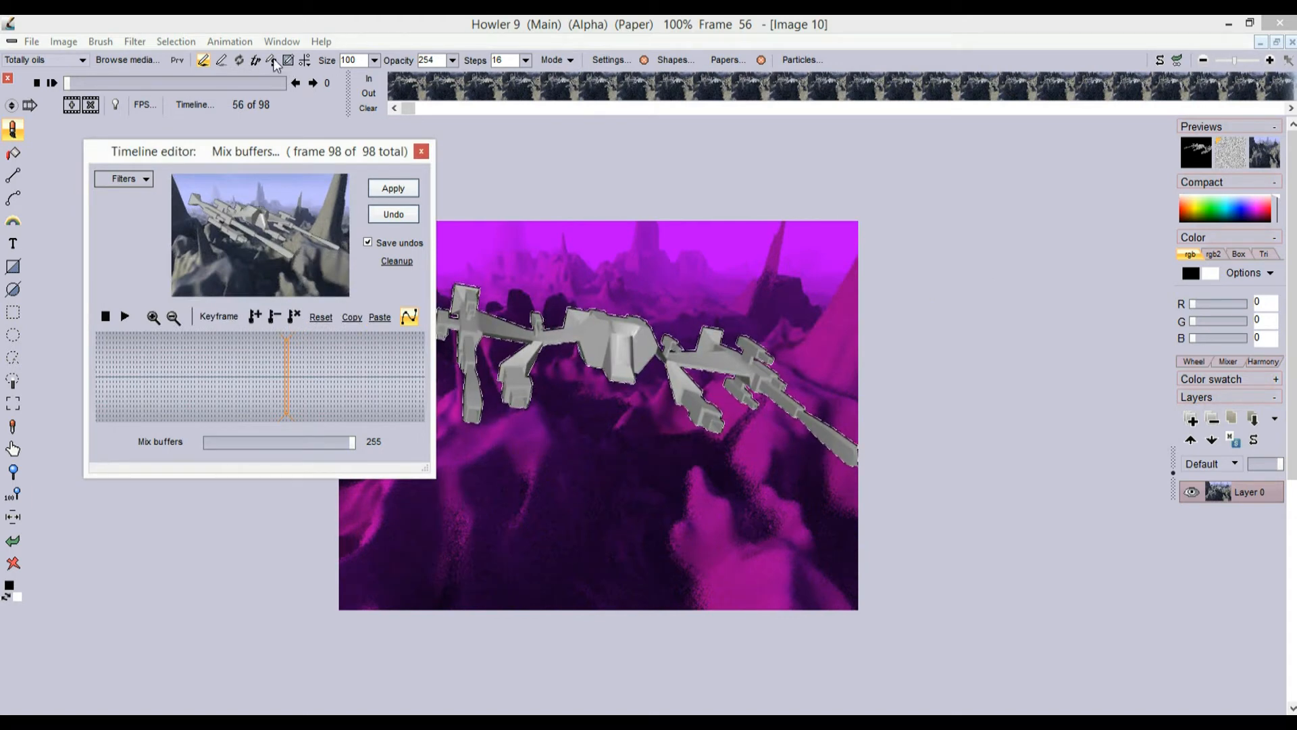
# Unload the animated selection, clear the alpha, and preview composited frames with the timeline editor moved clear of the image
pyautogui.click(170, 40)
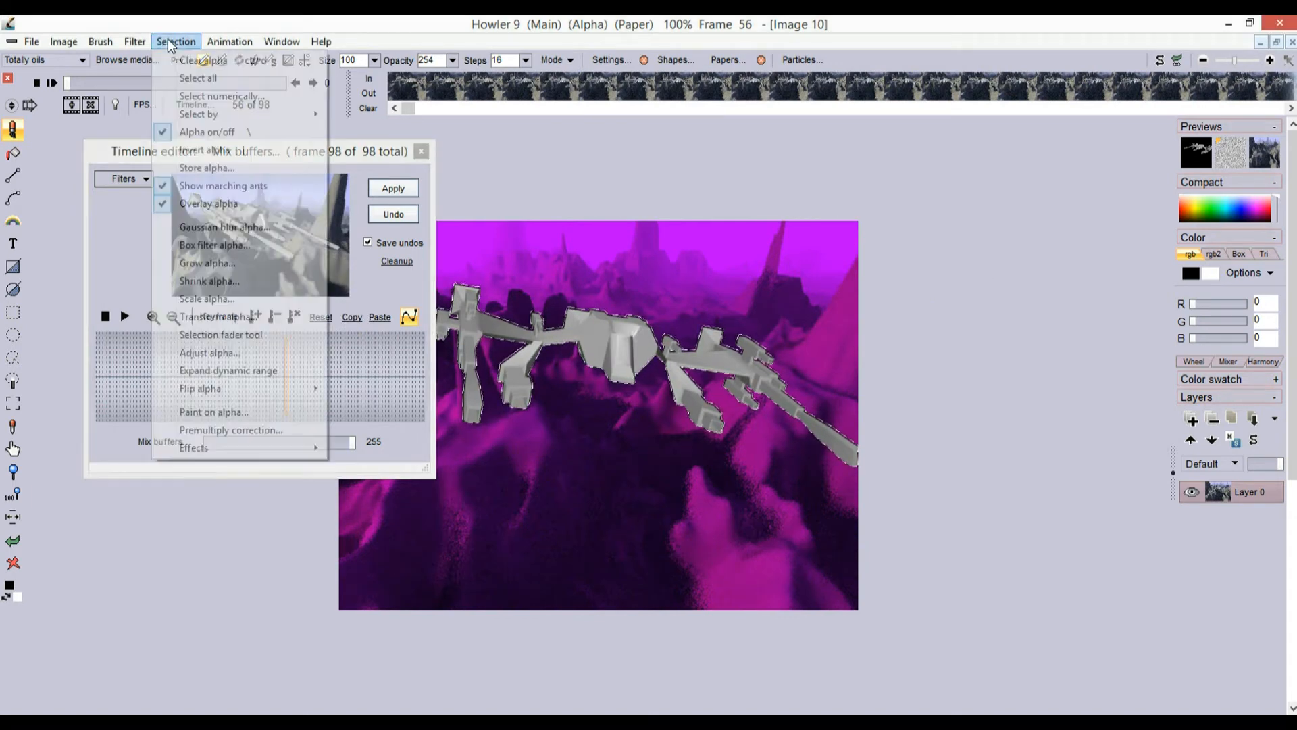
pyautogui.moveTo(230, 41)
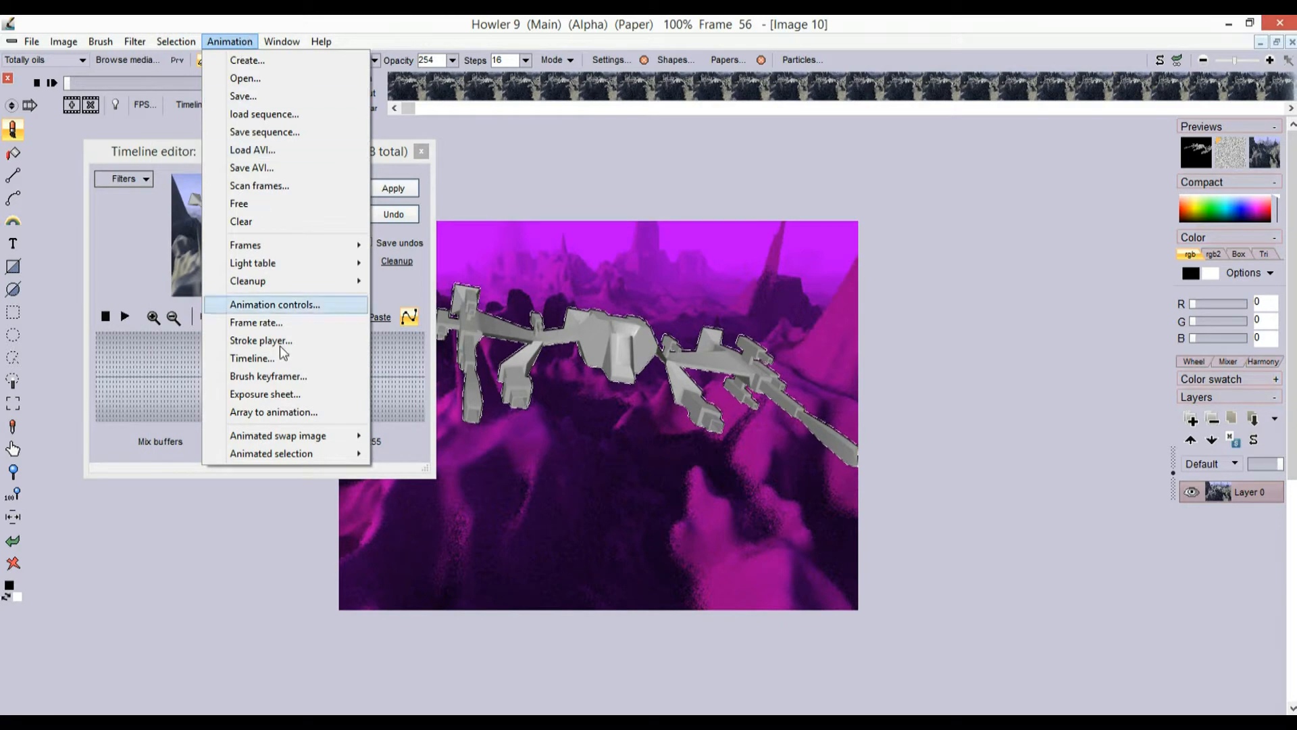
pyautogui.moveTo(302, 454)
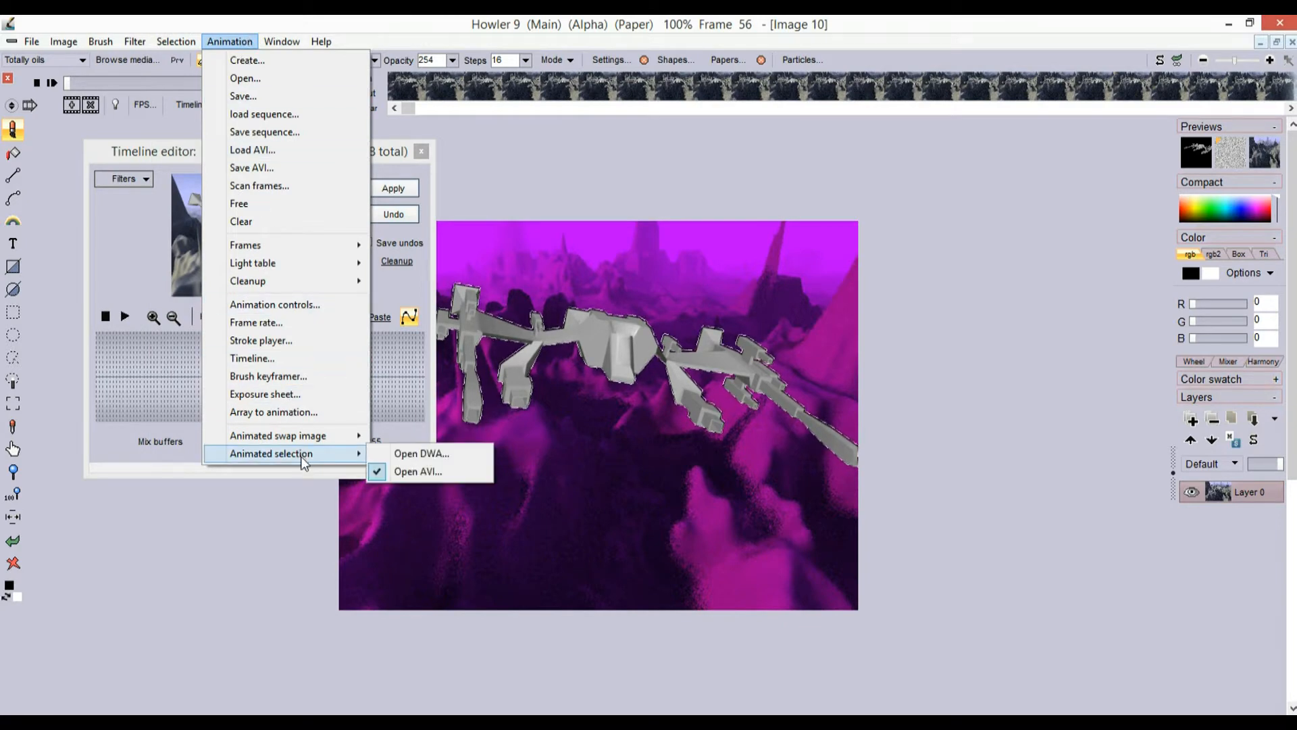
pyautogui.click(379, 473)
pyautogui.click(176, 41)
pyautogui.click(193, 65)
pyautogui.moveTo(262, 331); pyautogui.dragTo(174, 356)
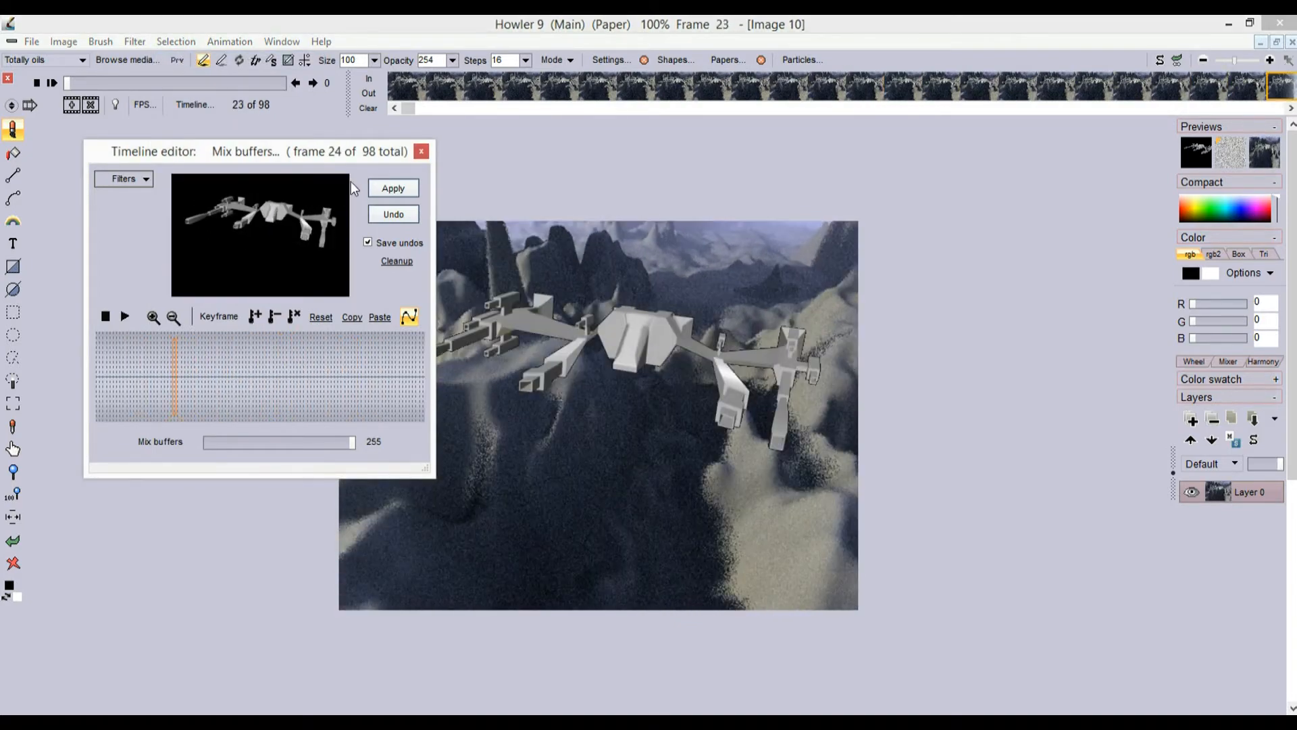
pyautogui.moveTo(302, 153); pyautogui.dragTo(258, 144)
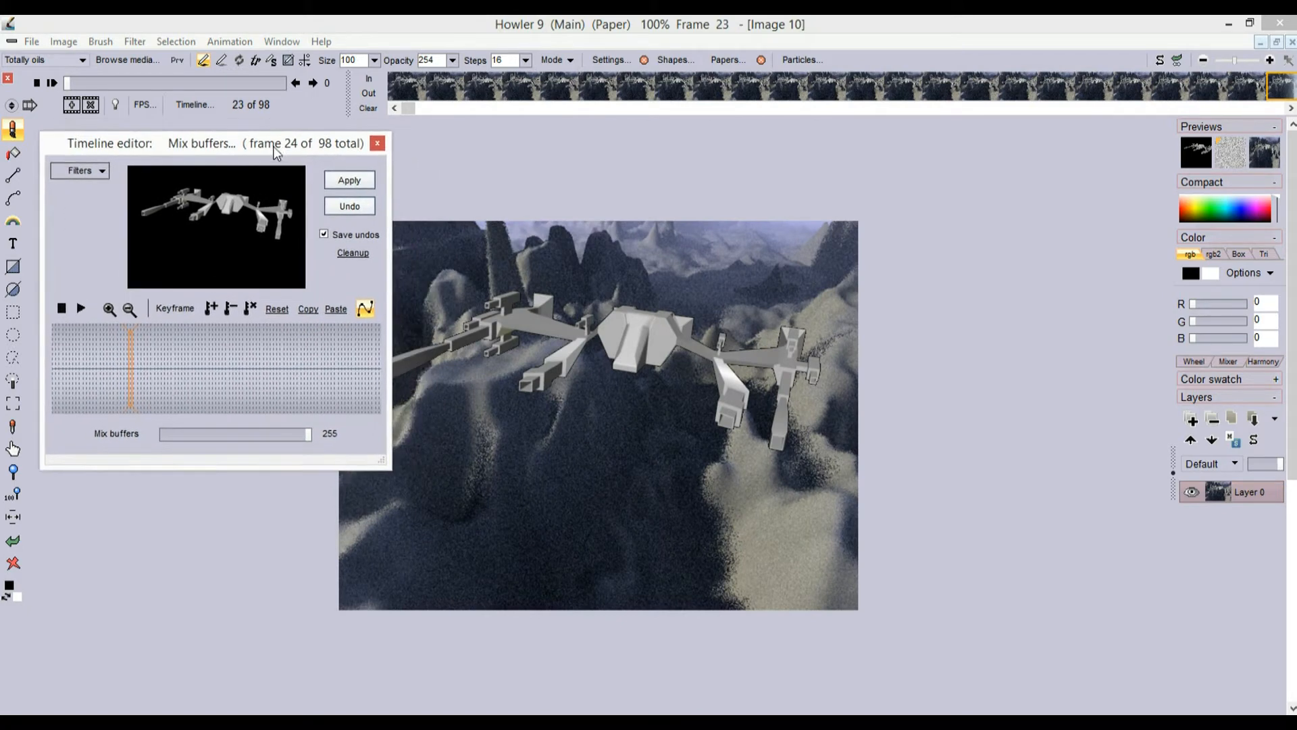
pyautogui.moveTo(572, 479); pyautogui.dragTo(696, 485)
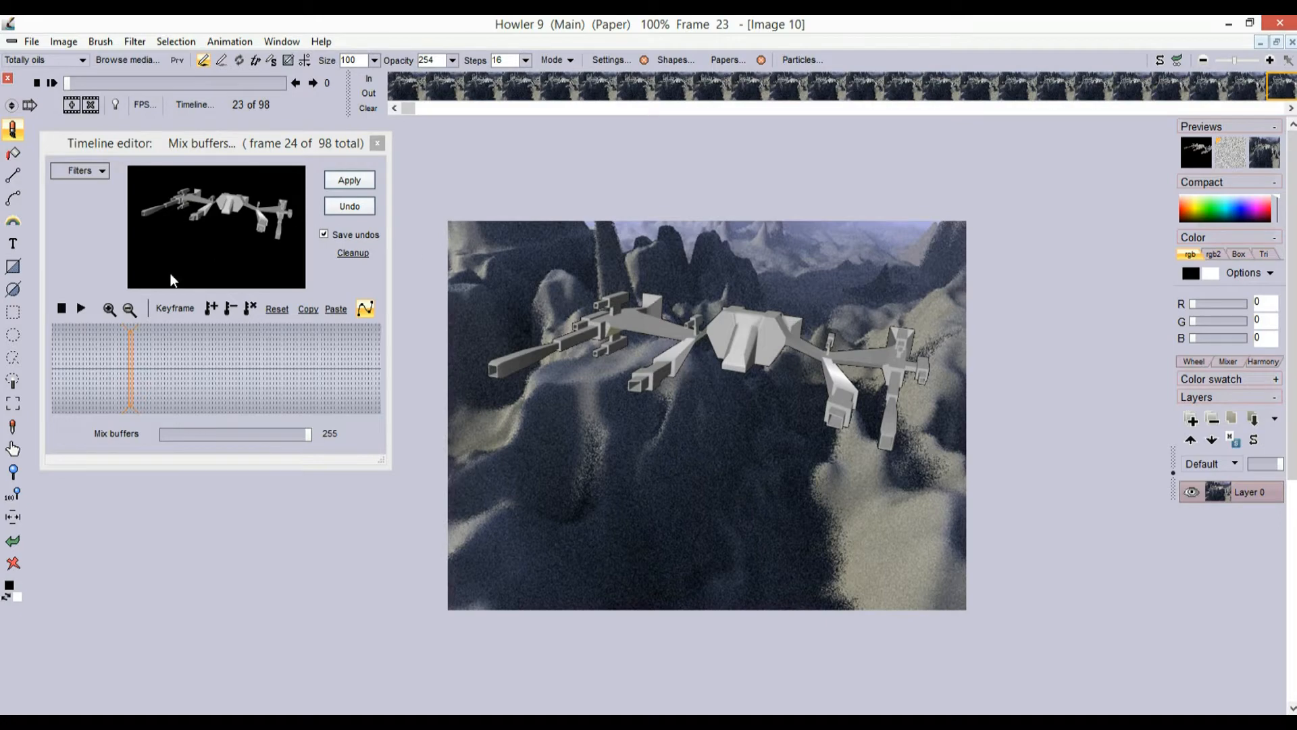
pyautogui.moveTo(204, 362); pyautogui.dragTo(175, 359)
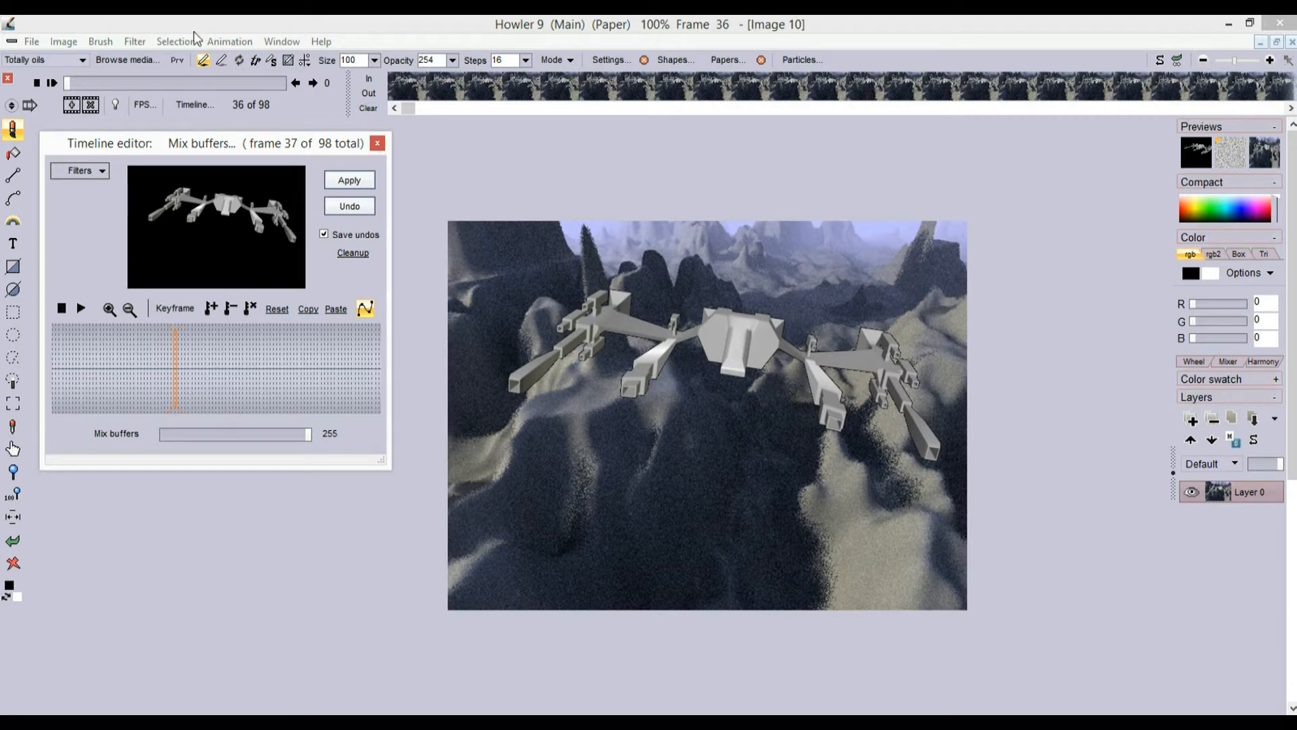
pyautogui.click(229, 41)
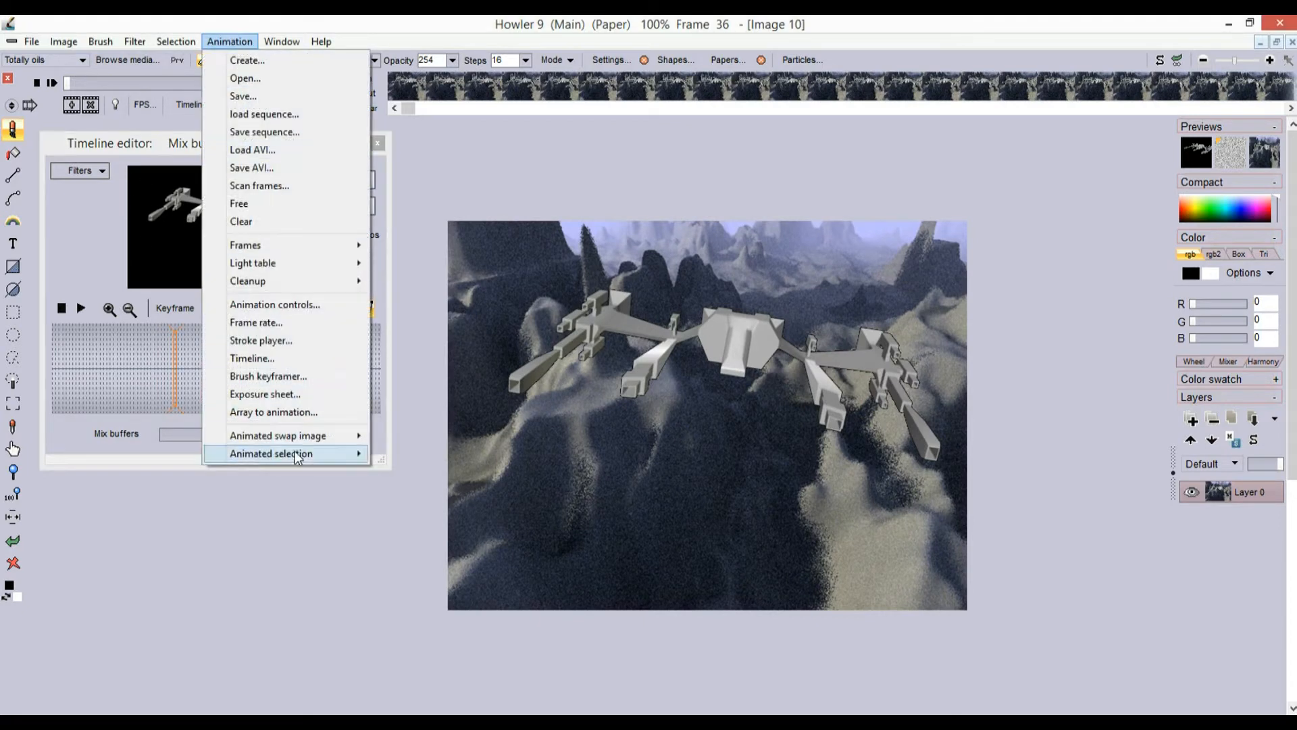
pyautogui.moveTo(294, 452)
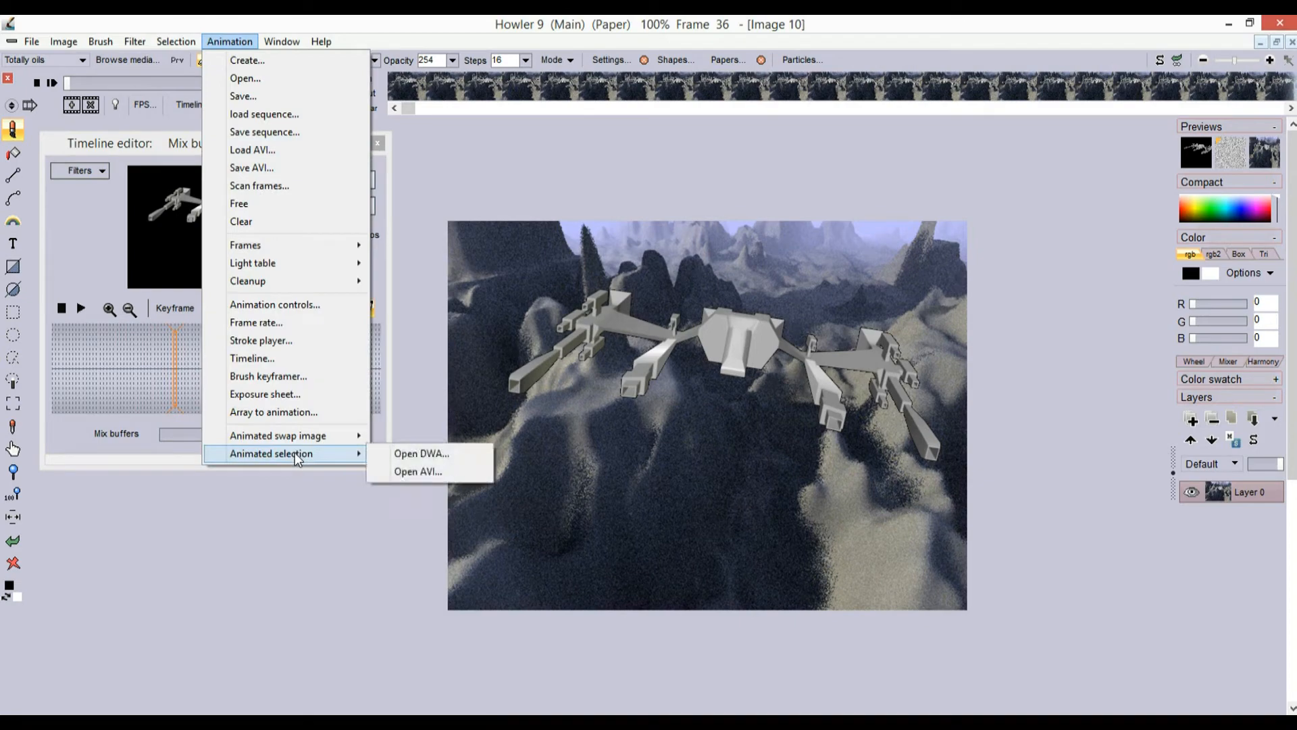
pyautogui.click(416, 472)
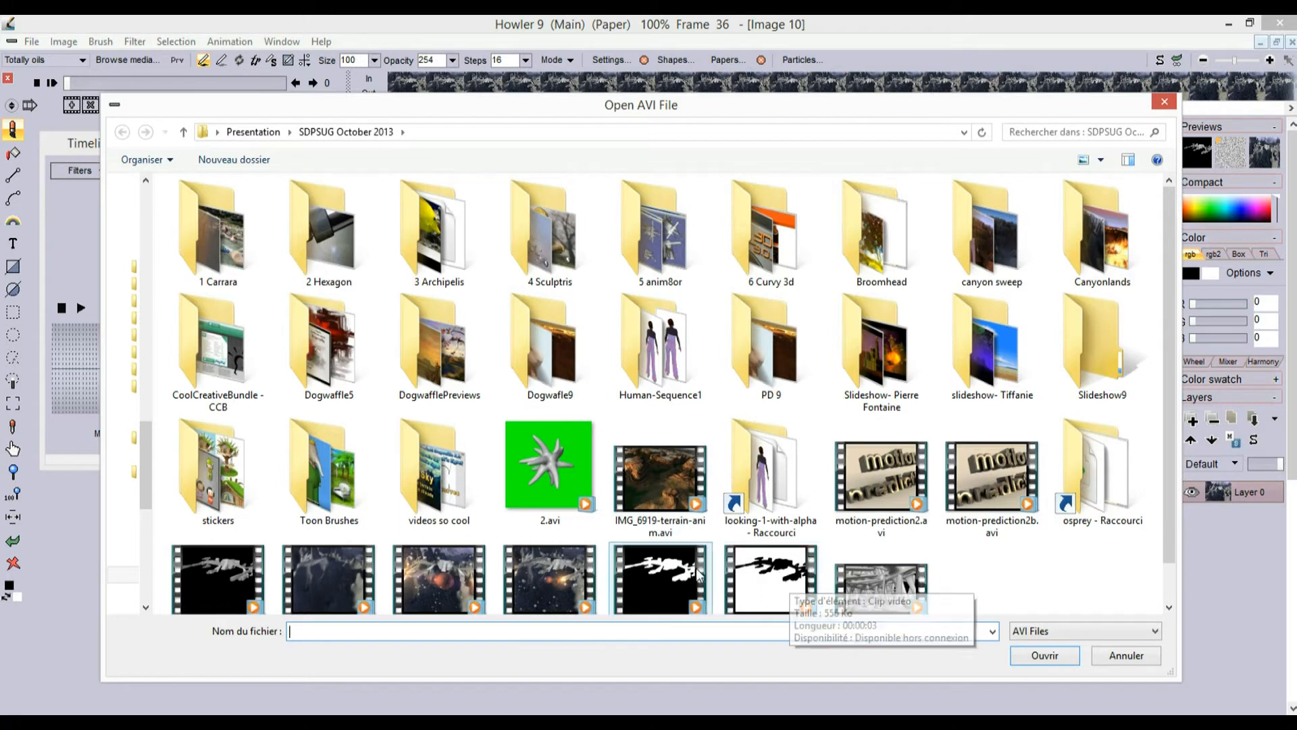
pyautogui.click(660, 571)
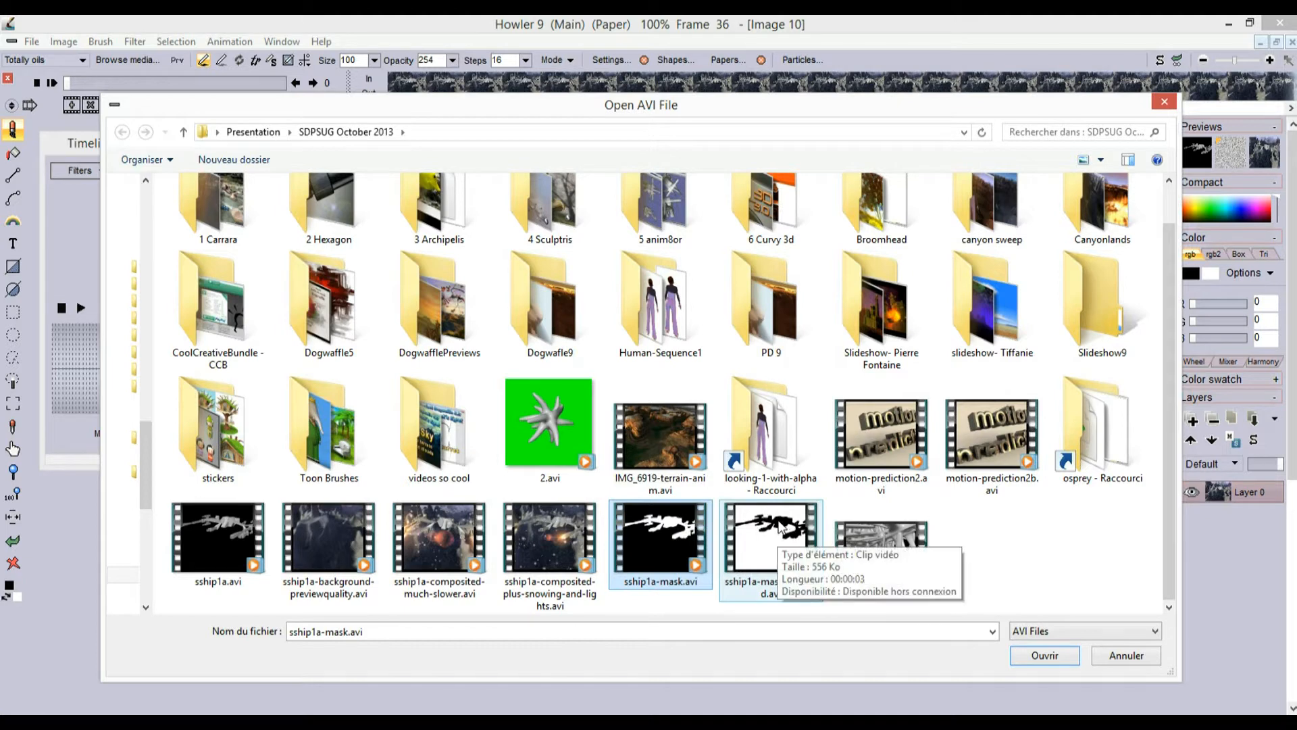
pyautogui.click(782, 528)
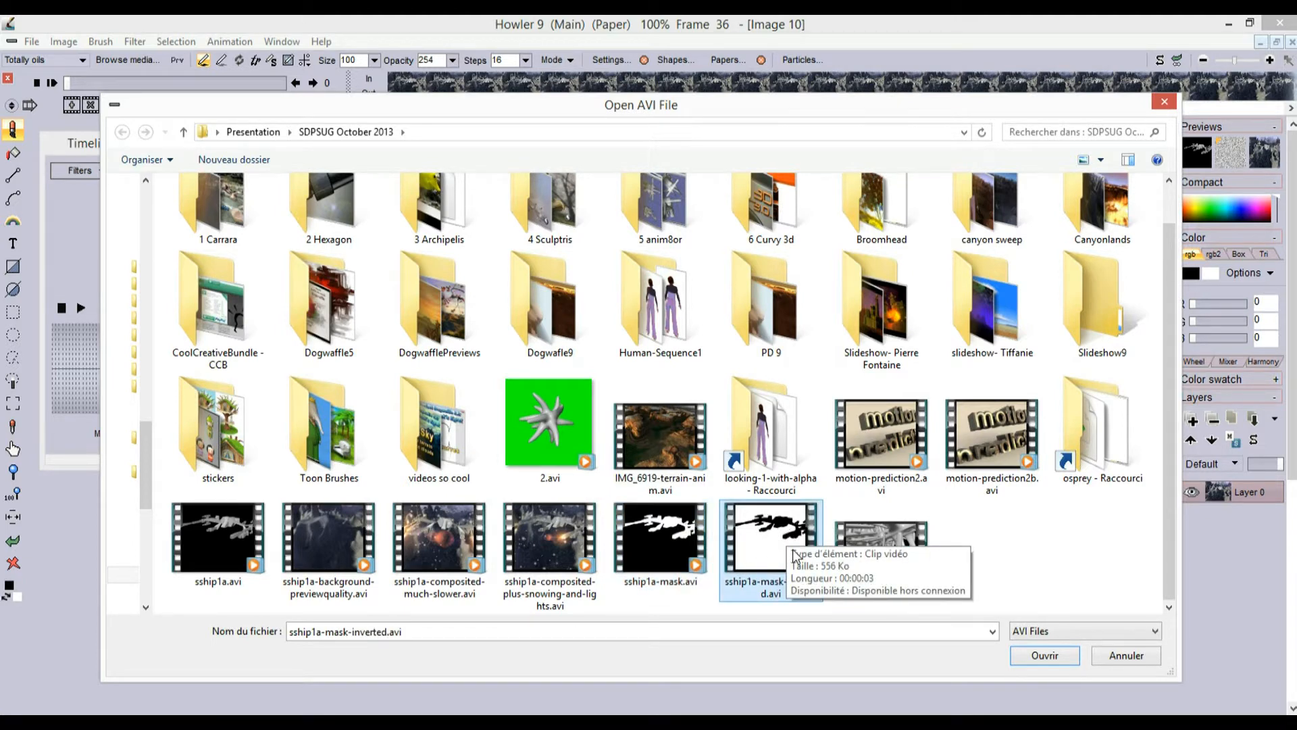
pyautogui.click(1031, 657)
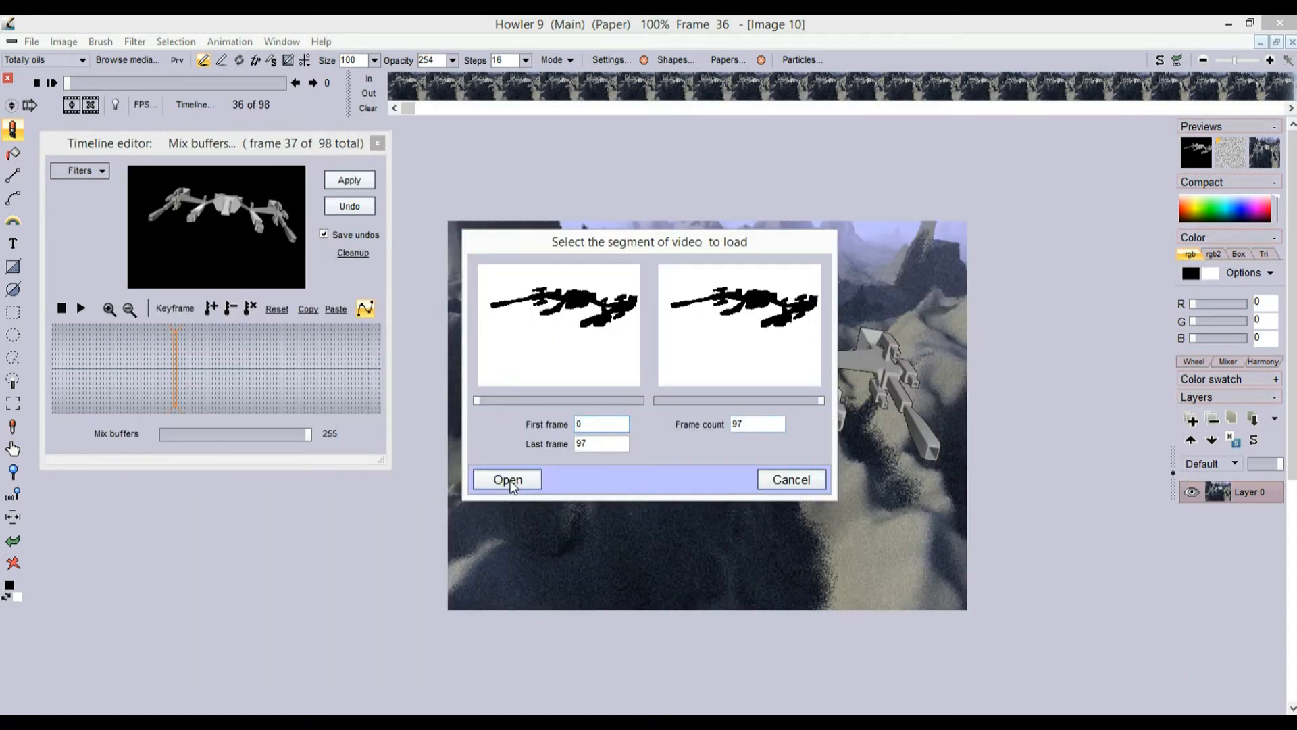
pyautogui.click(801, 481)
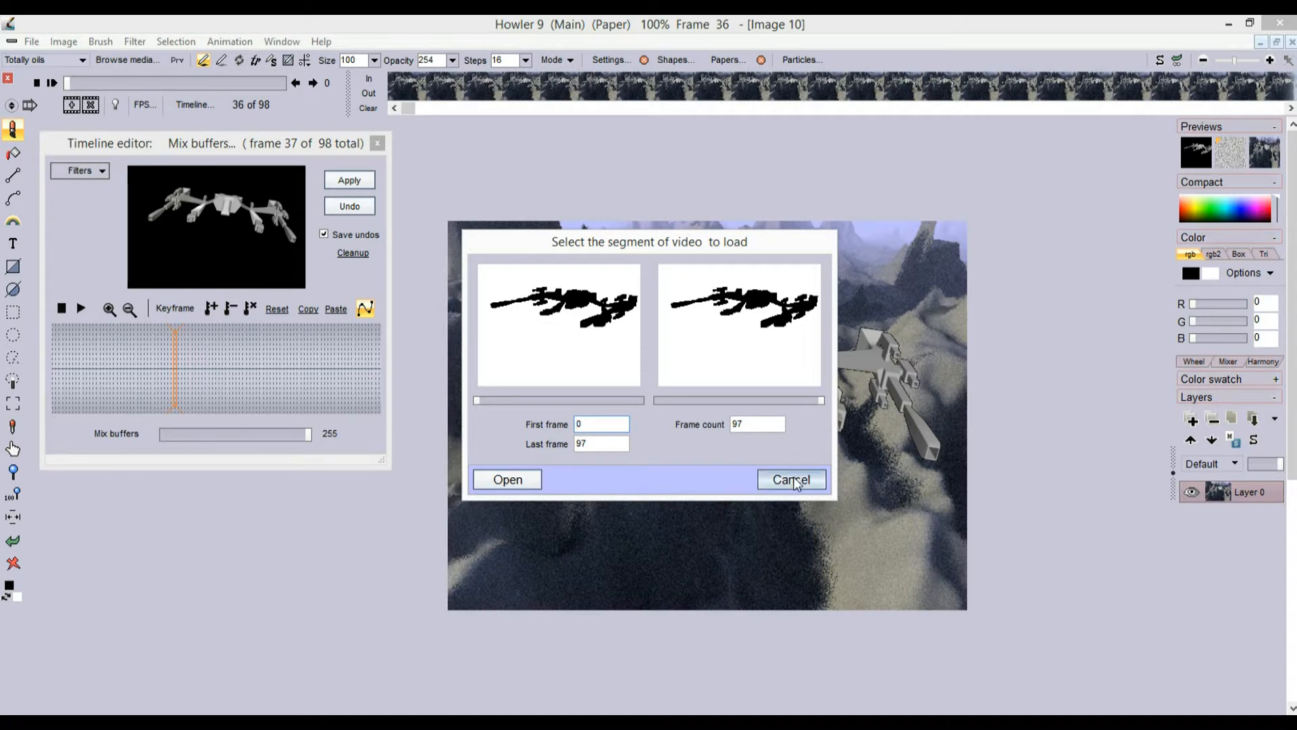
# Load frames 0 to 97 of sship1a-mask-inverted.avi as the animated selection
pyautogui.click(228, 43)
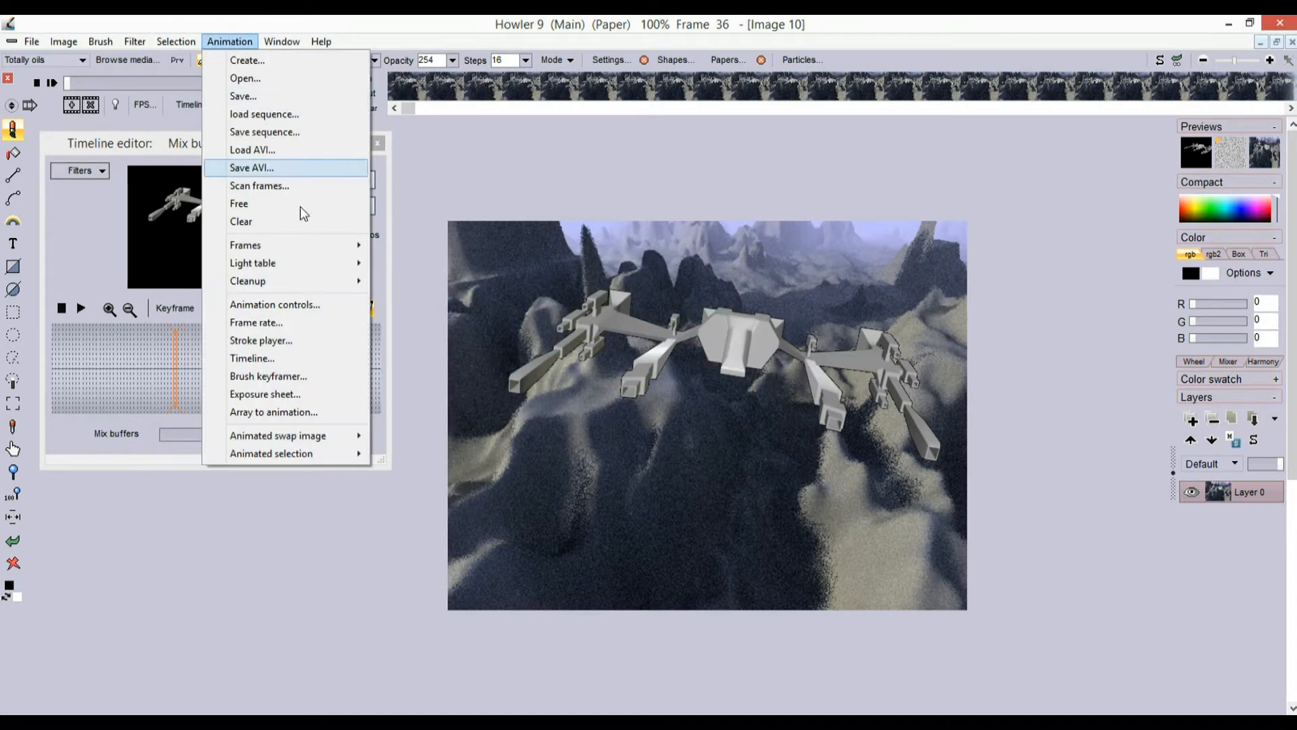
pyautogui.moveTo(305, 442)
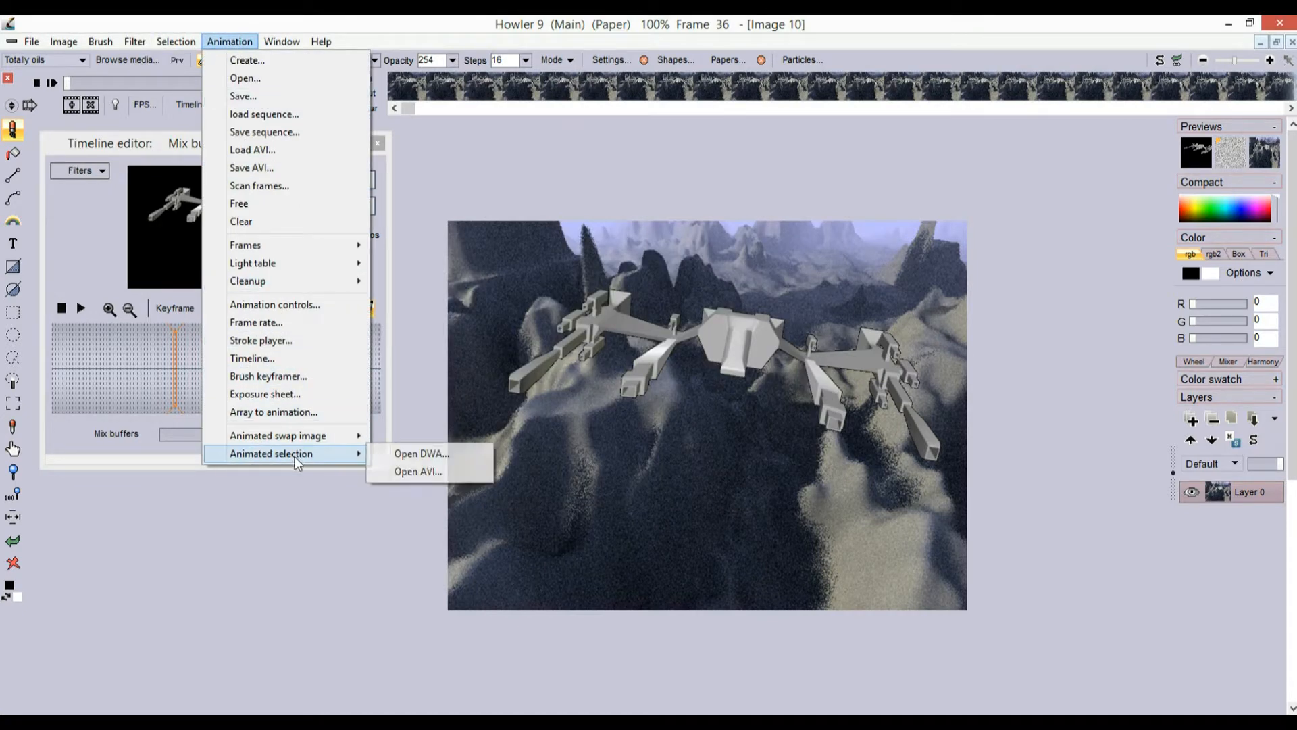
pyautogui.click(415, 473)
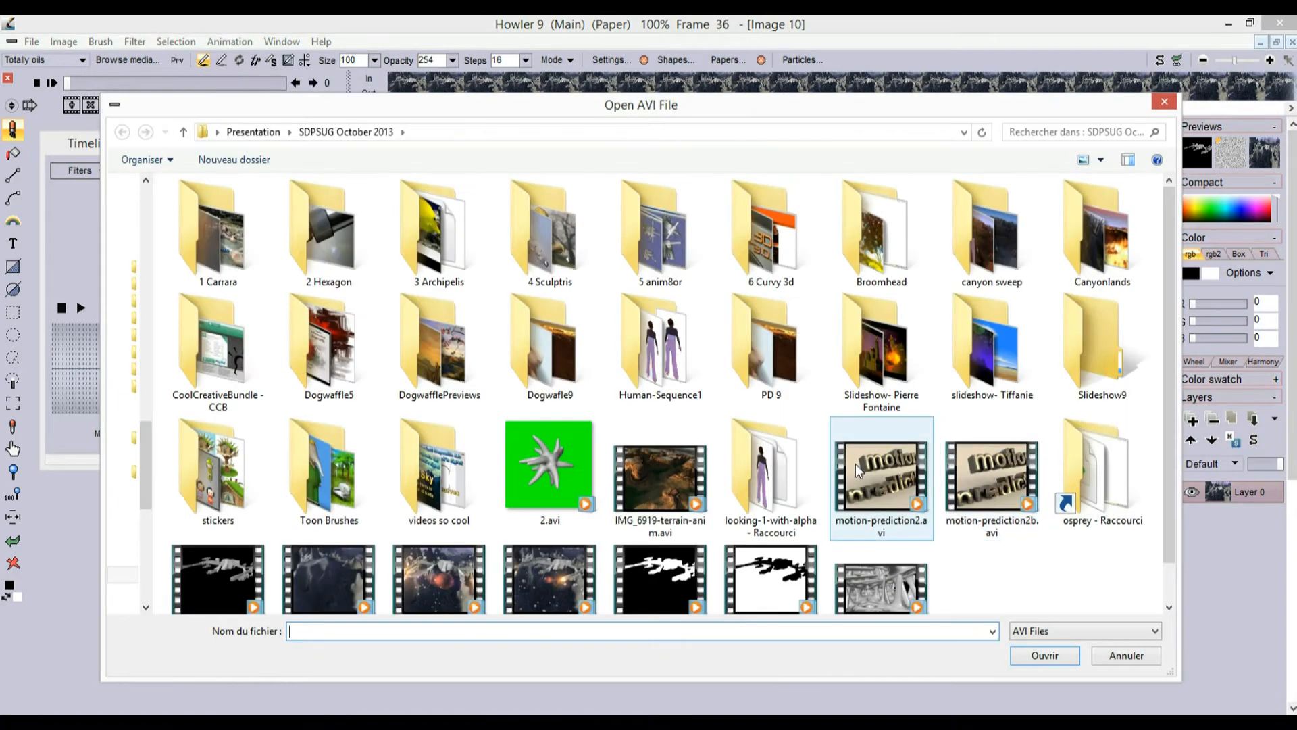
pyautogui.click(771, 578)
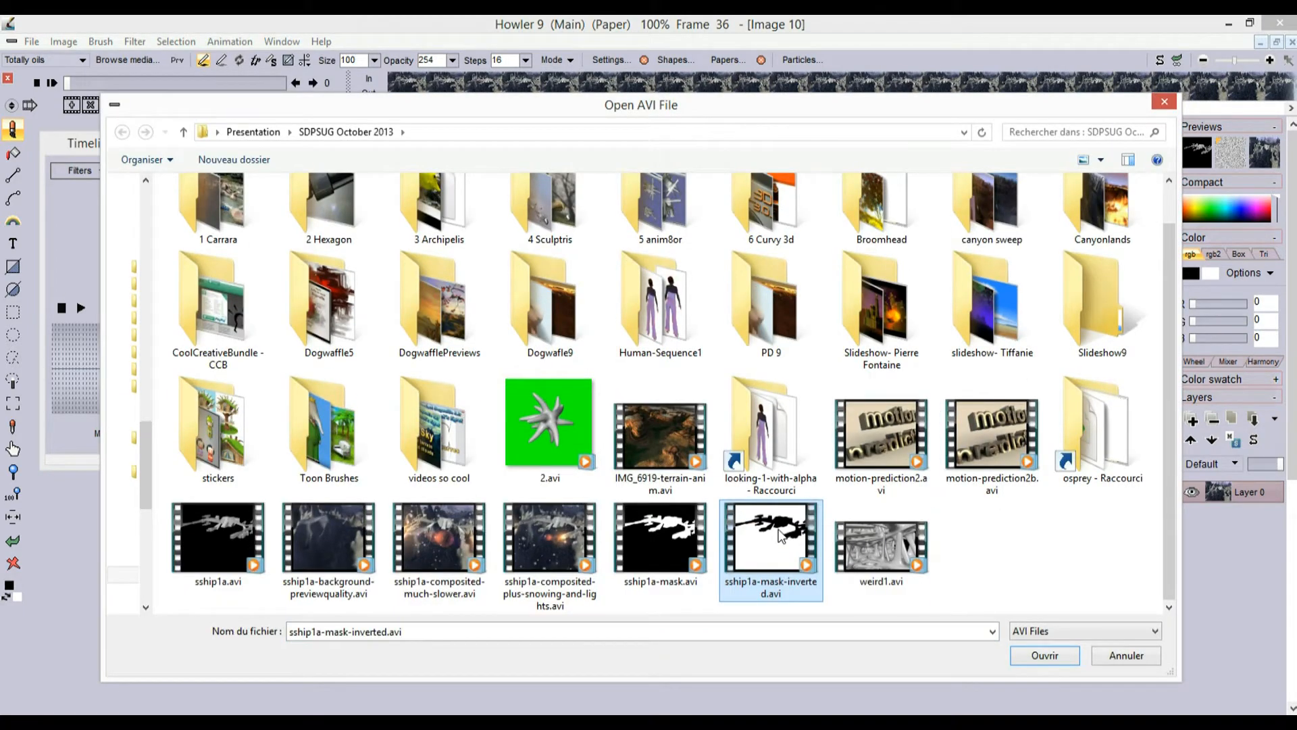
pyautogui.click(1053, 655)
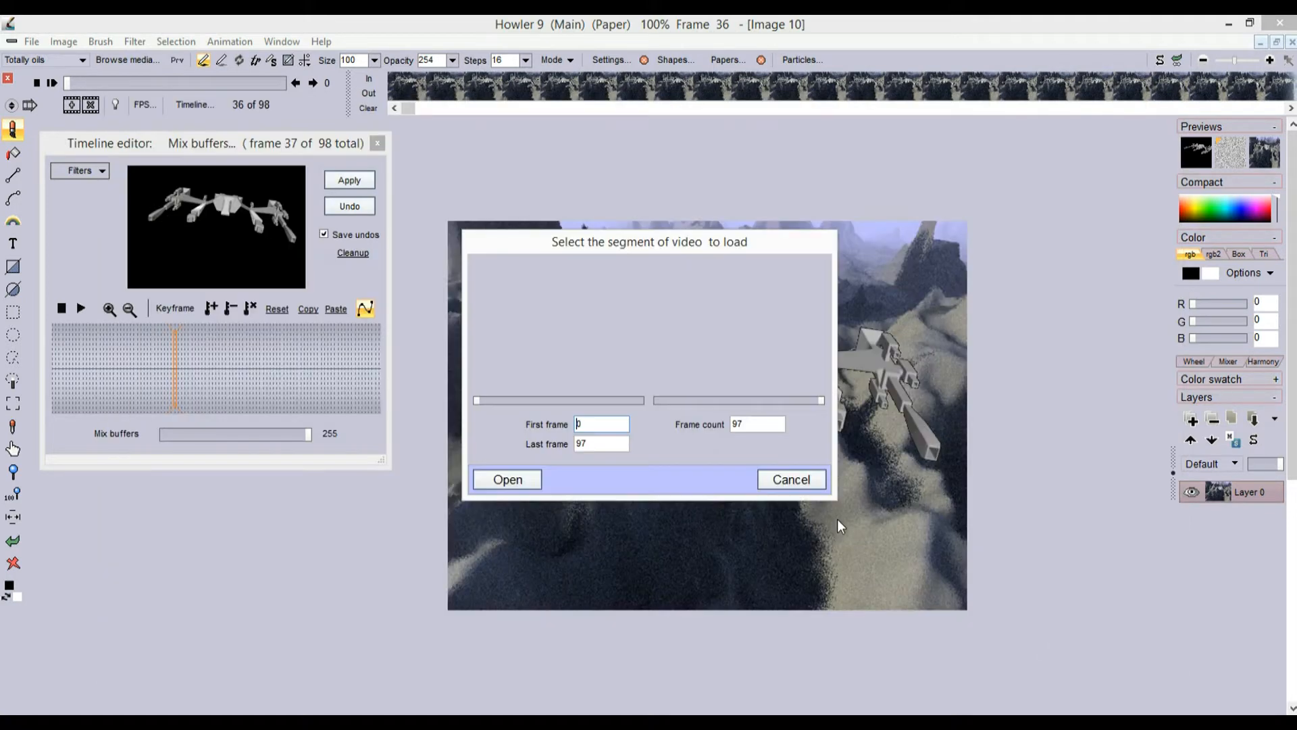
pyautogui.click(514, 478)
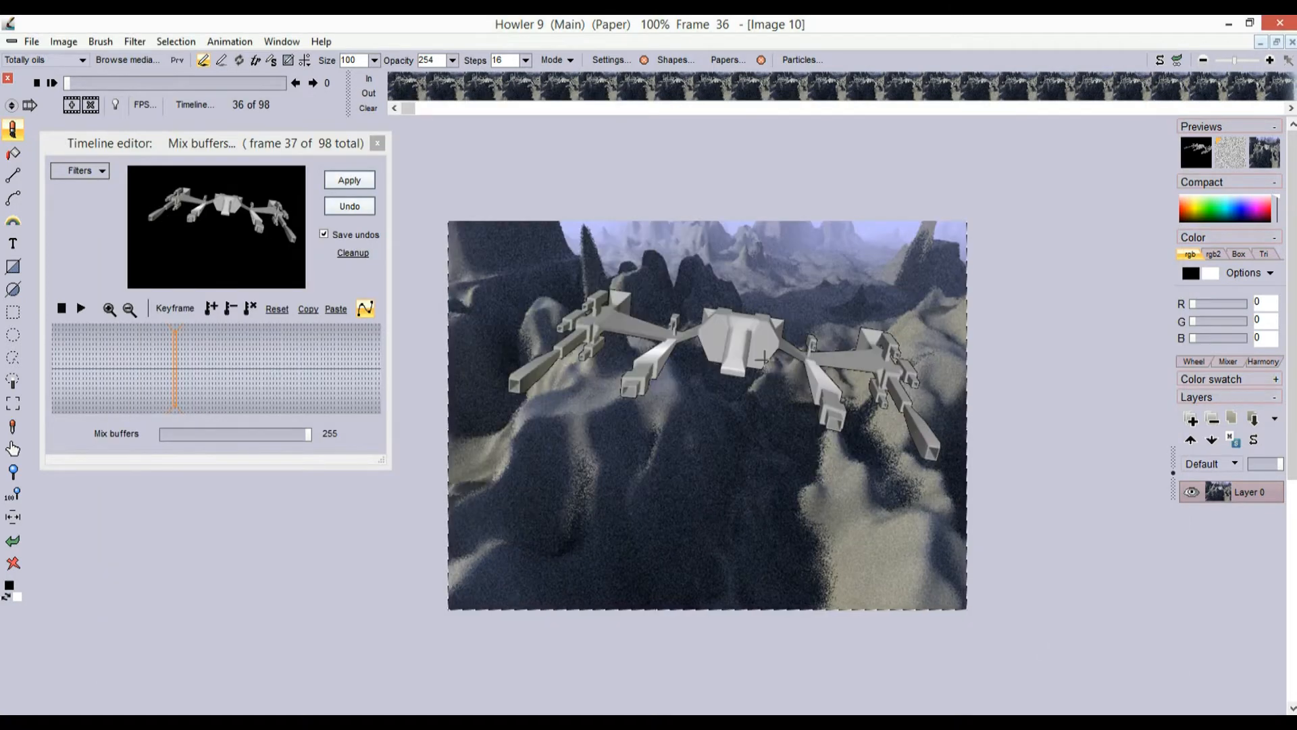
# Switch the alpha off and on again, and scrub to frame 50 to check the inverted mask around the spaceship
pyautogui.click(176, 41)
pyautogui.click(208, 133)
pyautogui.click(188, 43)
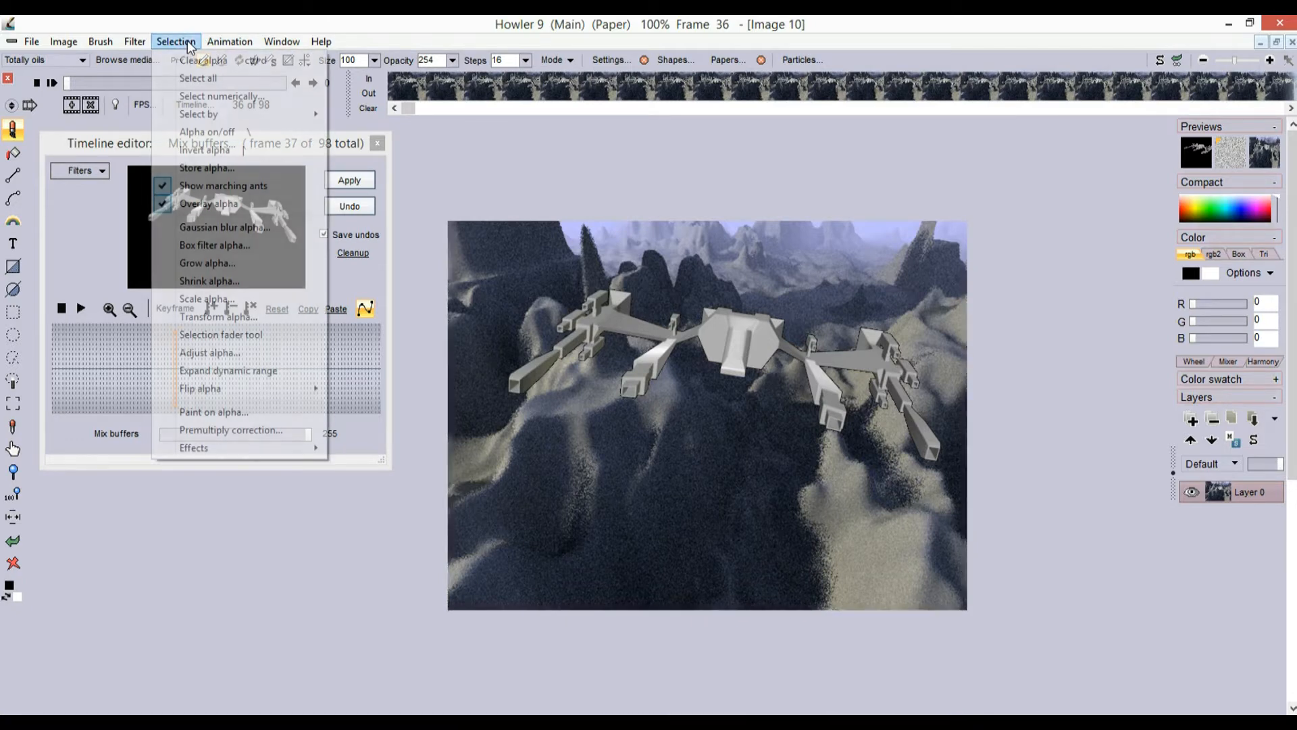
pyautogui.click(207, 133)
pyautogui.moveTo(151, 346); pyautogui.dragTo(229, 354)
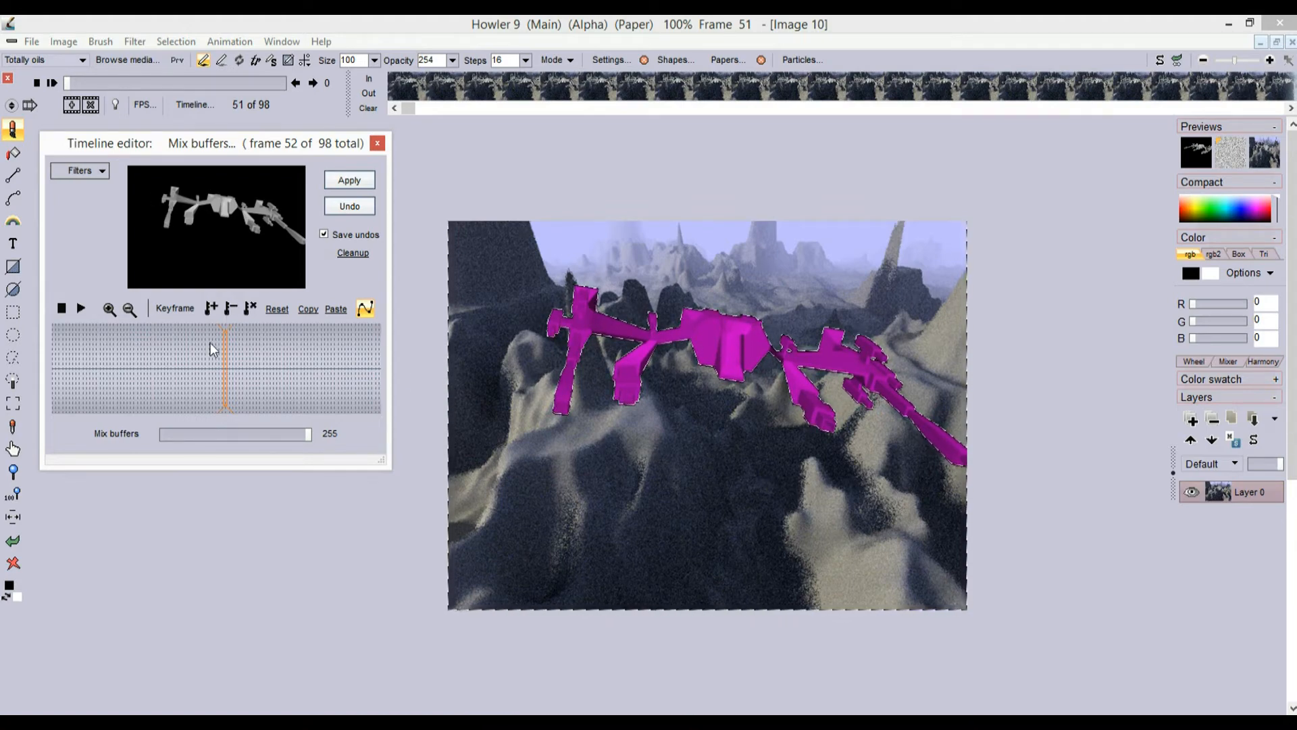
pyautogui.click(223, 364)
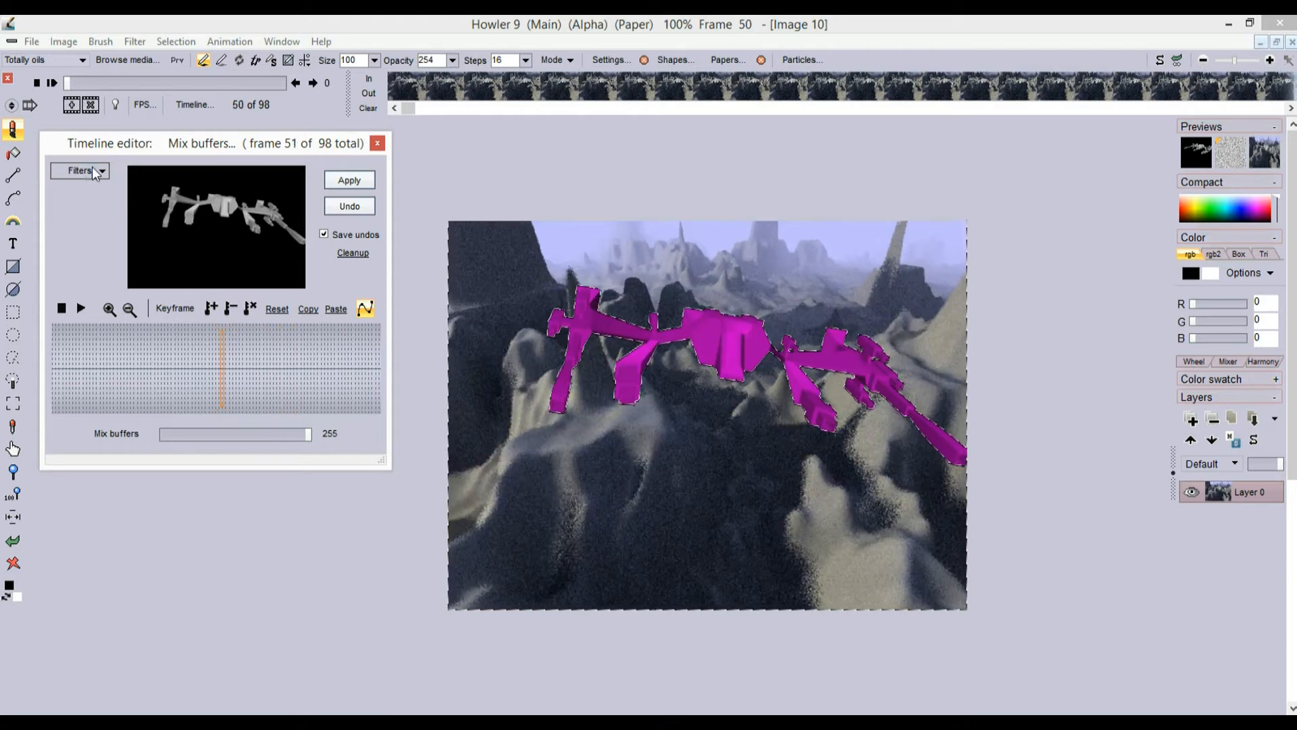
# Try the Gaussian blur filter in the timeline editor, reducing the blur to 5 and down to 2
pyautogui.click(94, 172)
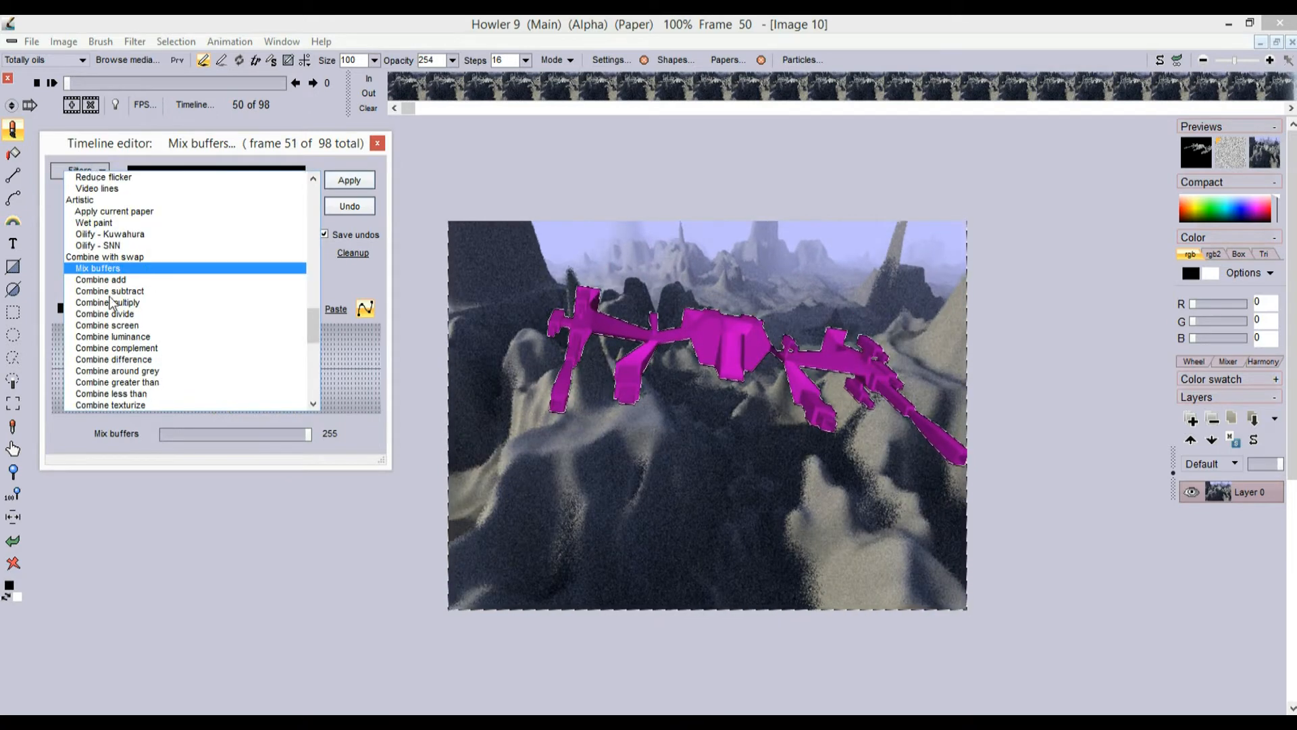
pyautogui.moveTo(314, 319); pyautogui.dragTo(321, 229)
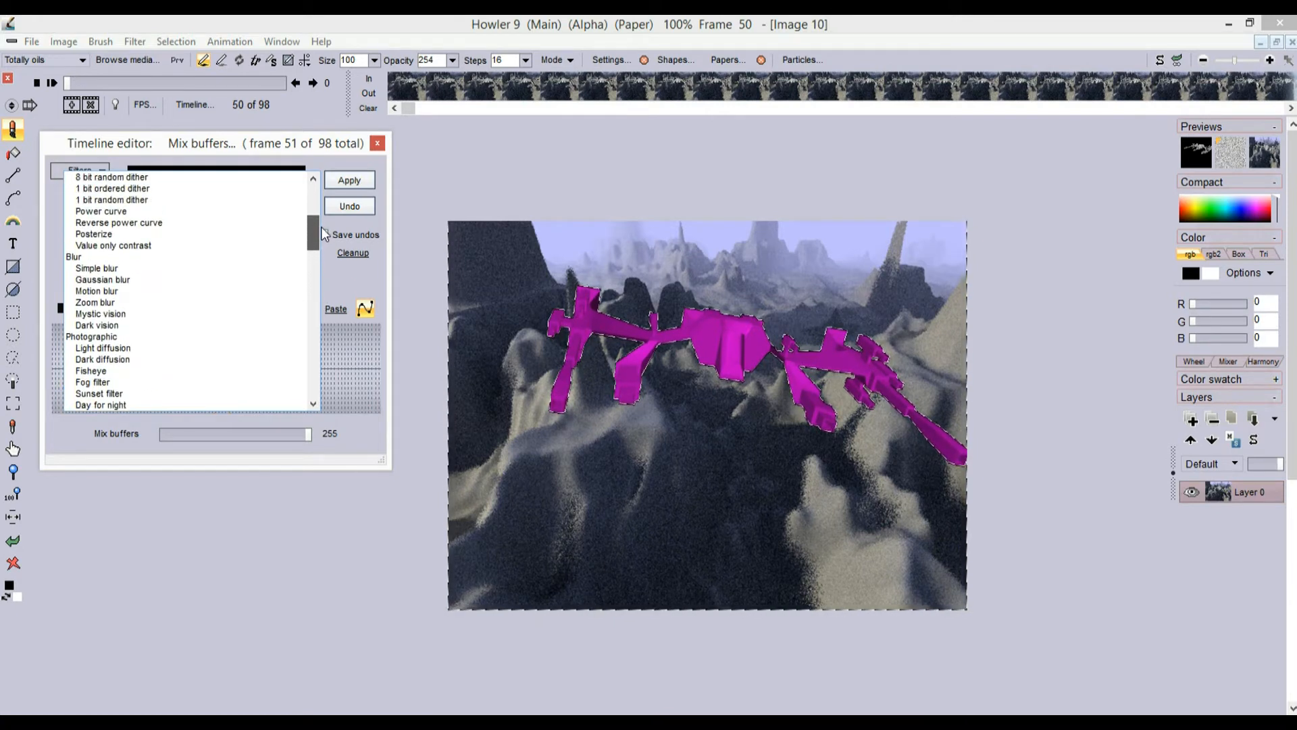
pyautogui.click(101, 279)
pyautogui.moveTo(213, 354)
pyautogui.mouseDown()
pyautogui.moveTo(148, 359)
pyautogui.moveTo(209, 372)
pyautogui.mouseUp()
pyautogui.moveTo(231, 433); pyautogui.dragTo(176, 428)
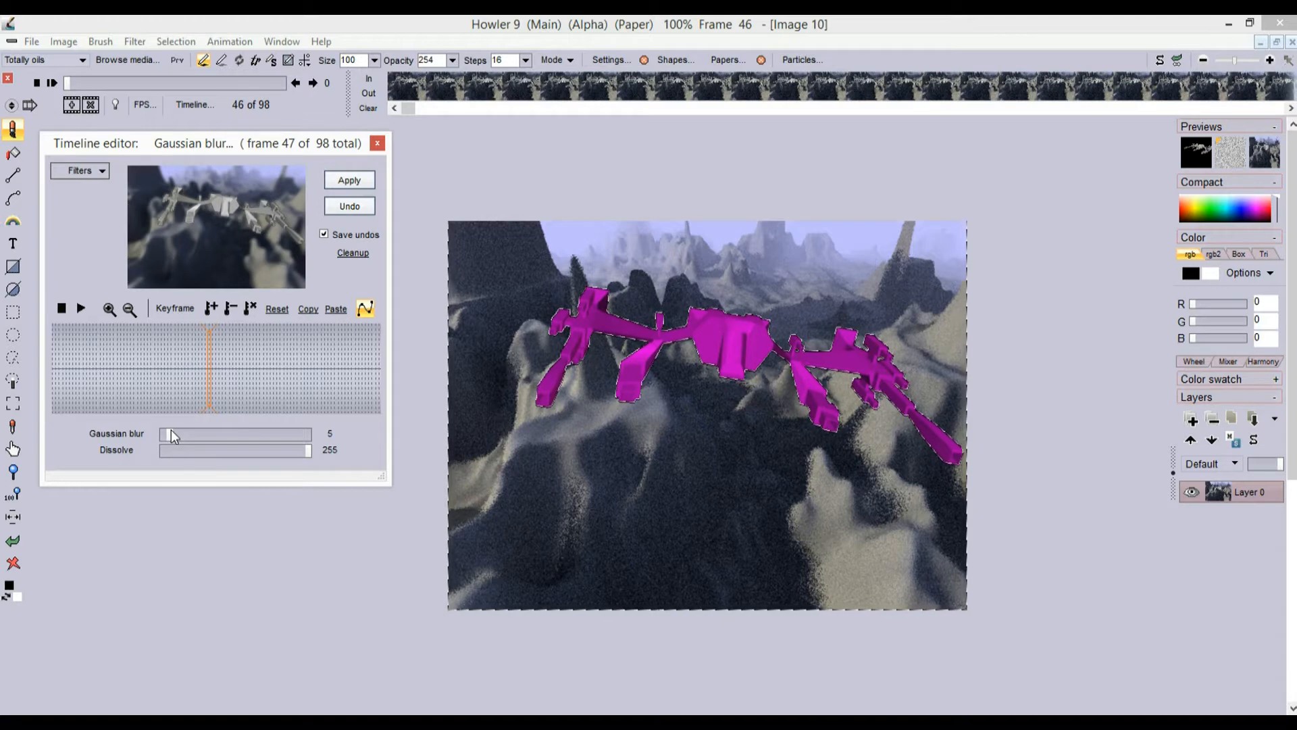
pyautogui.moveTo(169, 433)
pyautogui.mouseDown()
pyautogui.moveTo(199, 428)
pyautogui.moveTo(163, 432)
pyautogui.mouseUp()
# Choose the animated Snowfall filter in the timeline editor and set the snowfall amount to 647 and size to 3
pyautogui.click(79, 171)
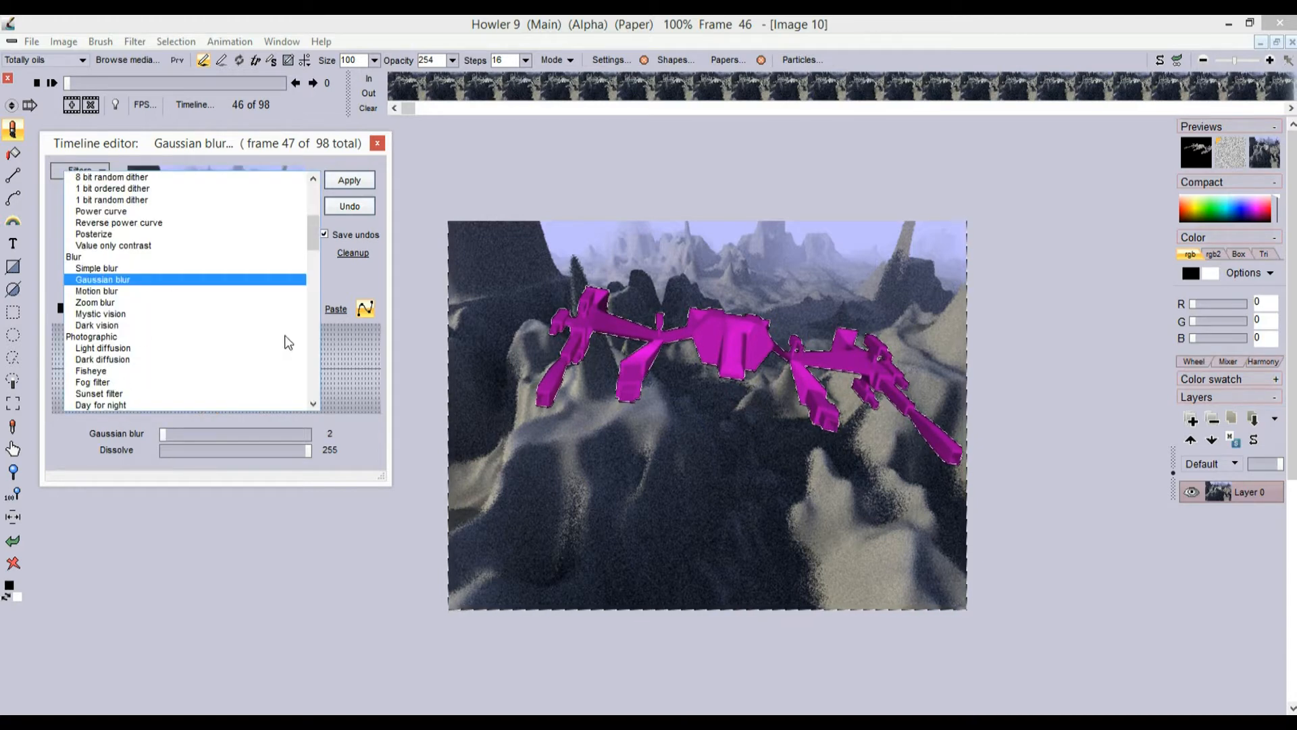
pyautogui.moveTo(318, 233); pyautogui.dragTo(304, 398)
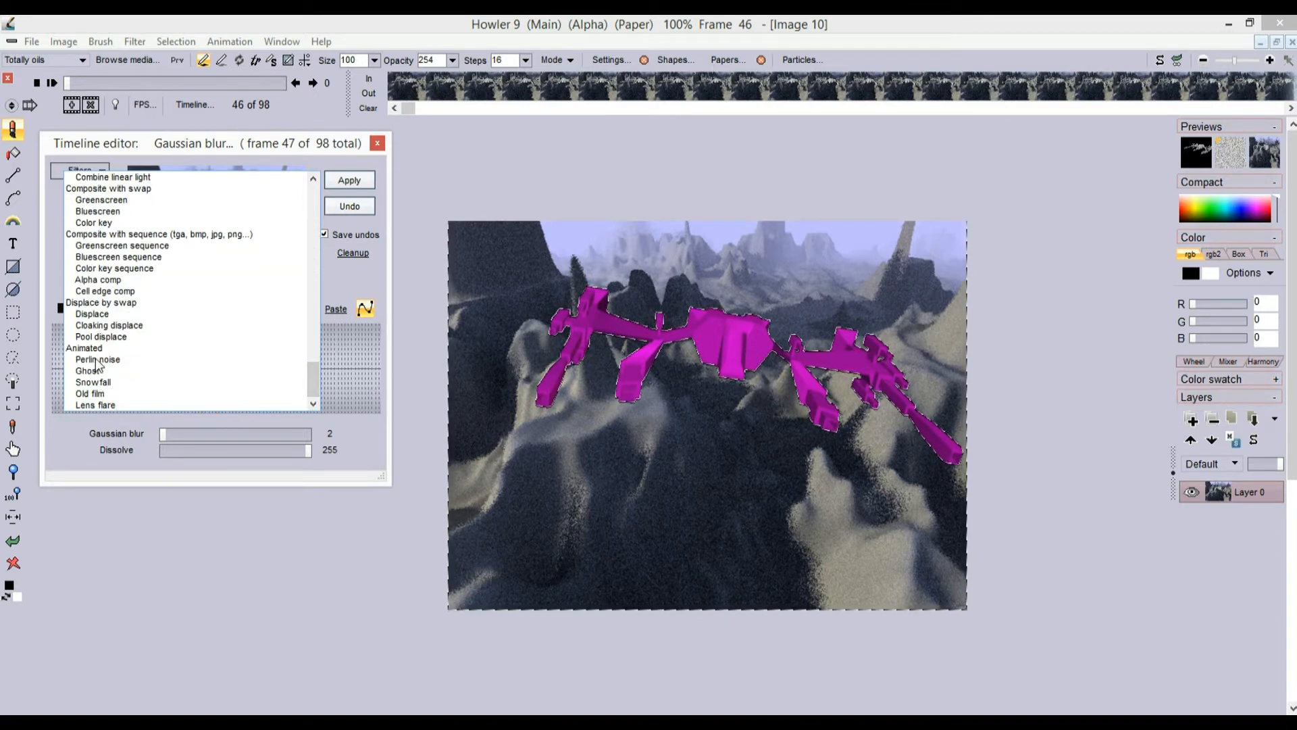
pyautogui.click(93, 383)
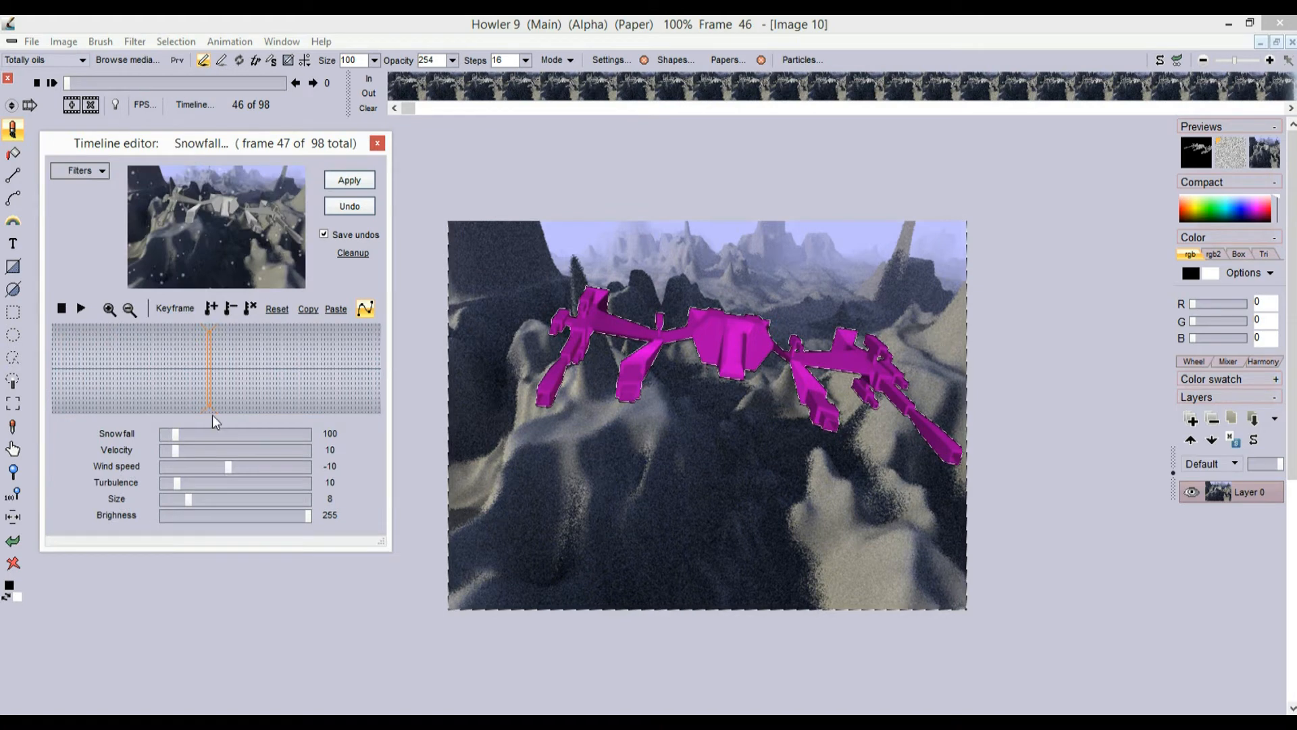
pyautogui.moveTo(231, 433)
pyautogui.mouseDown()
pyautogui.moveTo(291, 433)
pyautogui.moveTo(257, 433)
pyautogui.mouseUp()
pyautogui.click(172, 503)
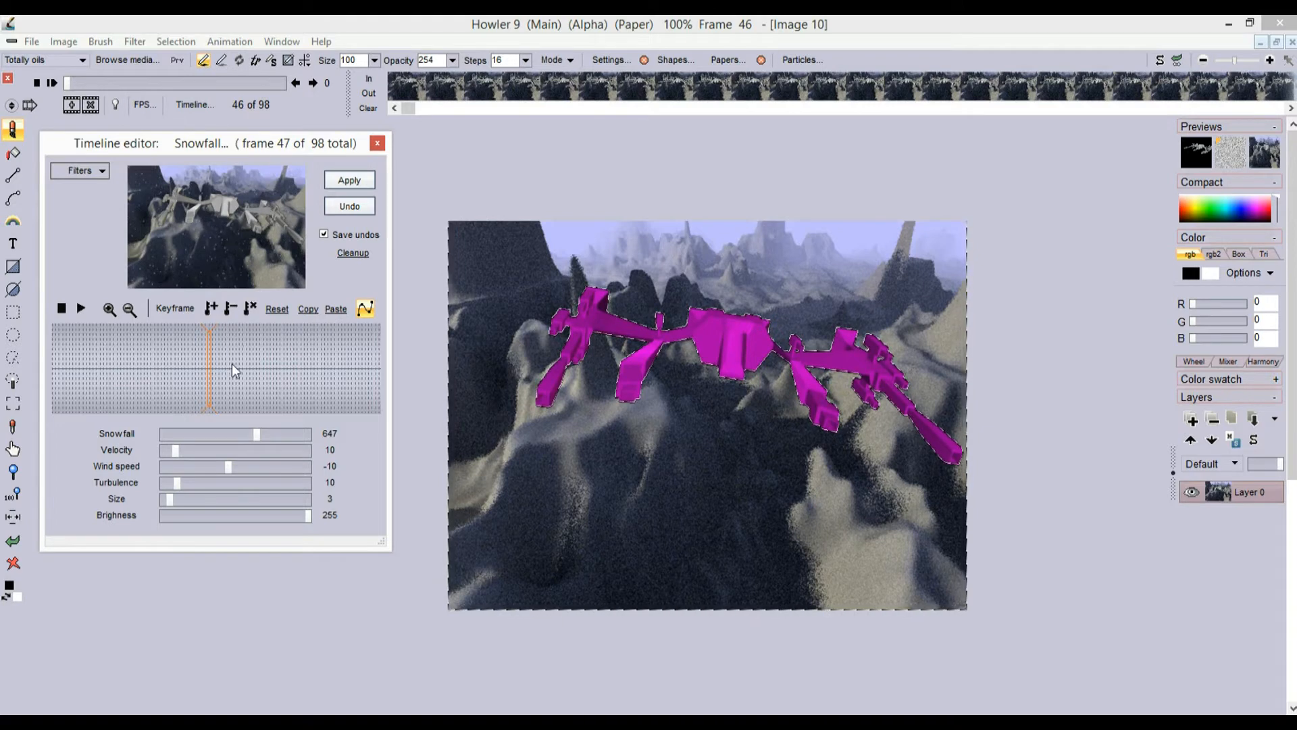
# Set the snow's velocity to 4, wind speed to 80, brightness to 191 and turbulence to 5, previewing frame 45
pyautogui.click(175, 451)
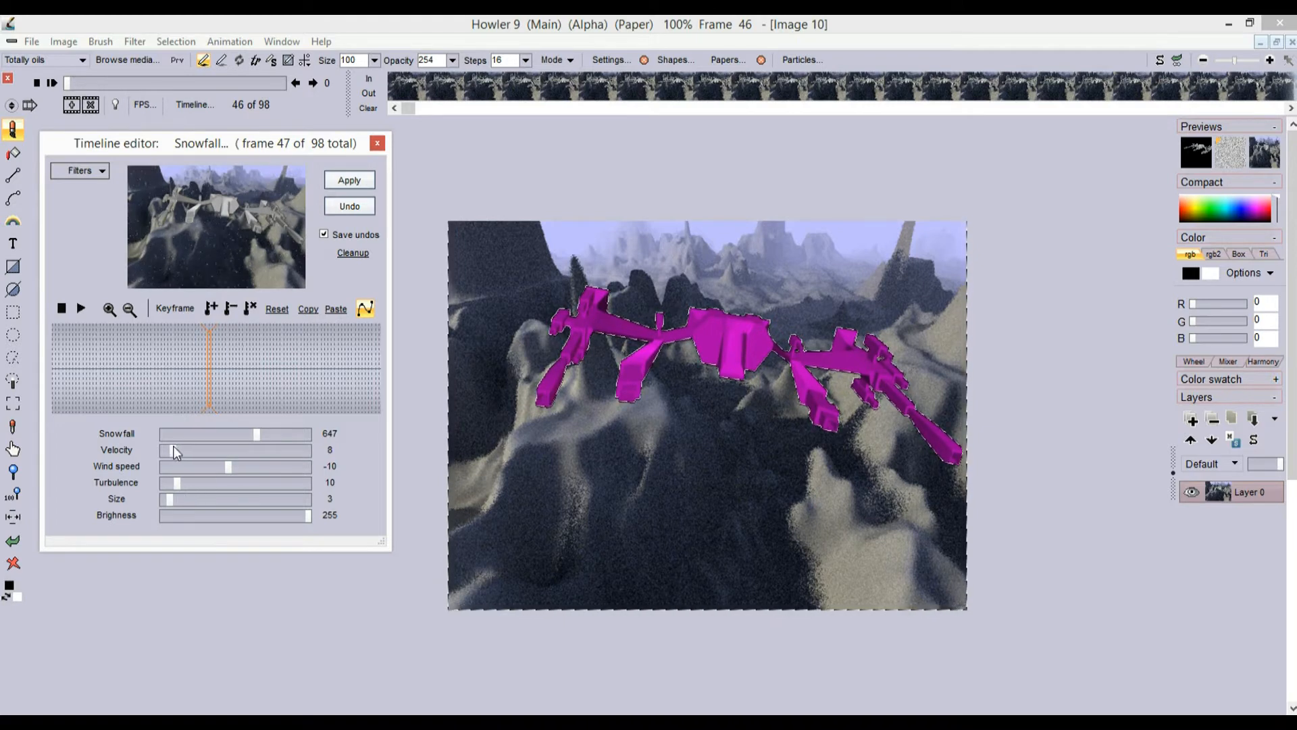
pyautogui.click(166, 451)
pyautogui.click(245, 468)
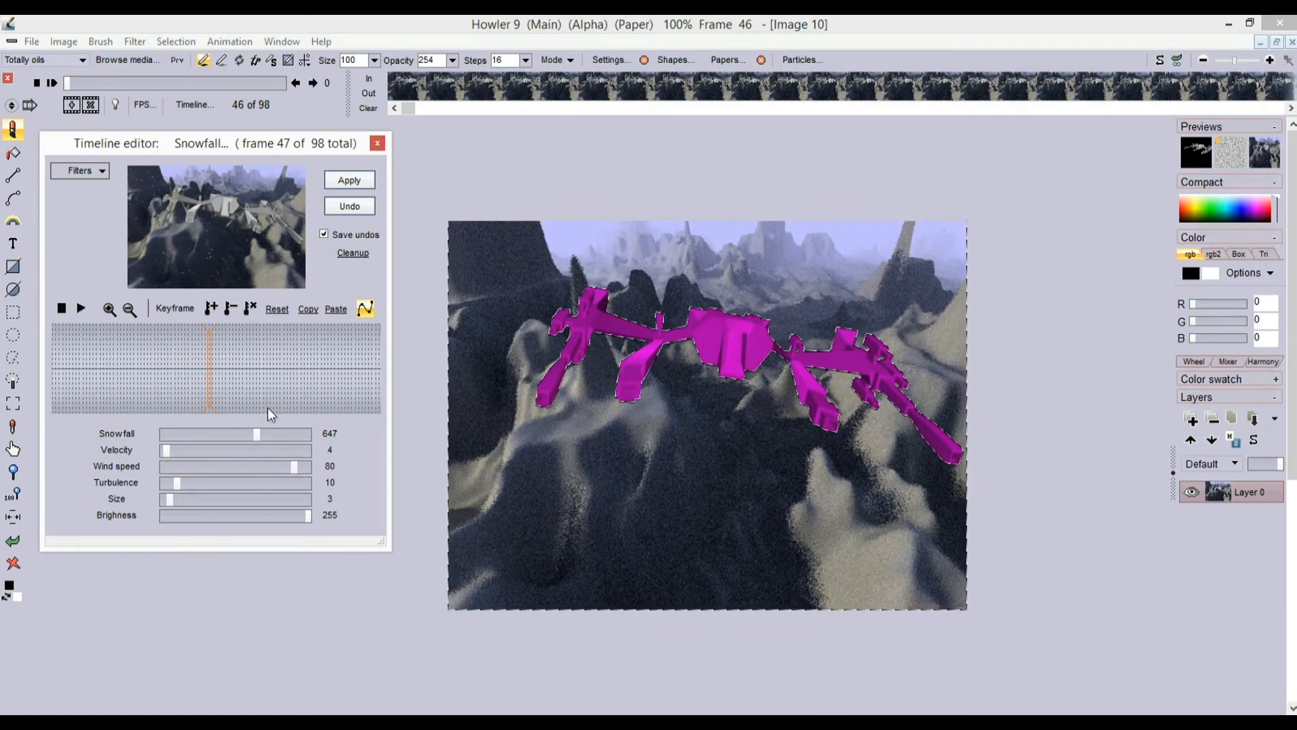
pyautogui.moveTo(209, 368)
pyautogui.mouseDown()
pyautogui.moveTo(273, 365)
pyautogui.moveTo(204, 377)
pyautogui.mouseUp()
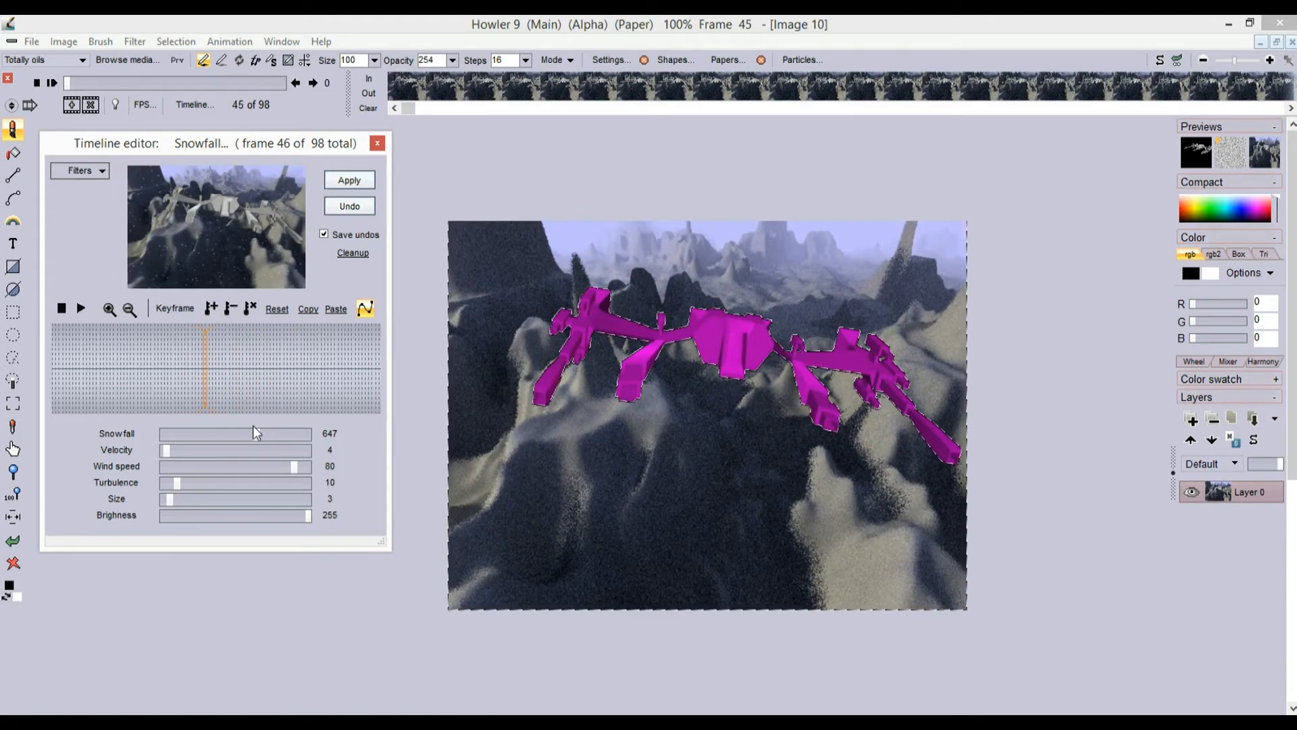
pyautogui.moveTo(285, 519)
pyautogui.mouseDown()
pyautogui.moveTo(296, 518)
pyautogui.moveTo(270, 517)
pyautogui.mouseUp()
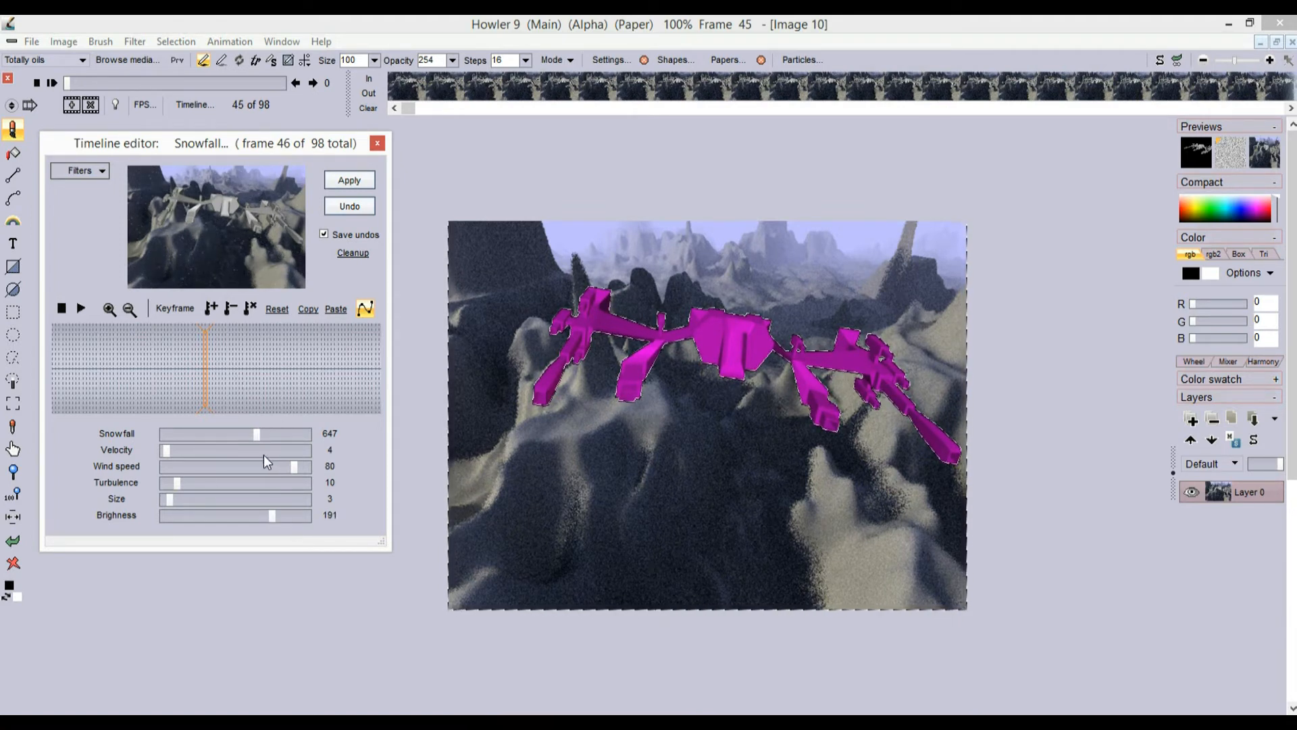
pyautogui.moveTo(178, 482); pyautogui.dragTo(170, 489)
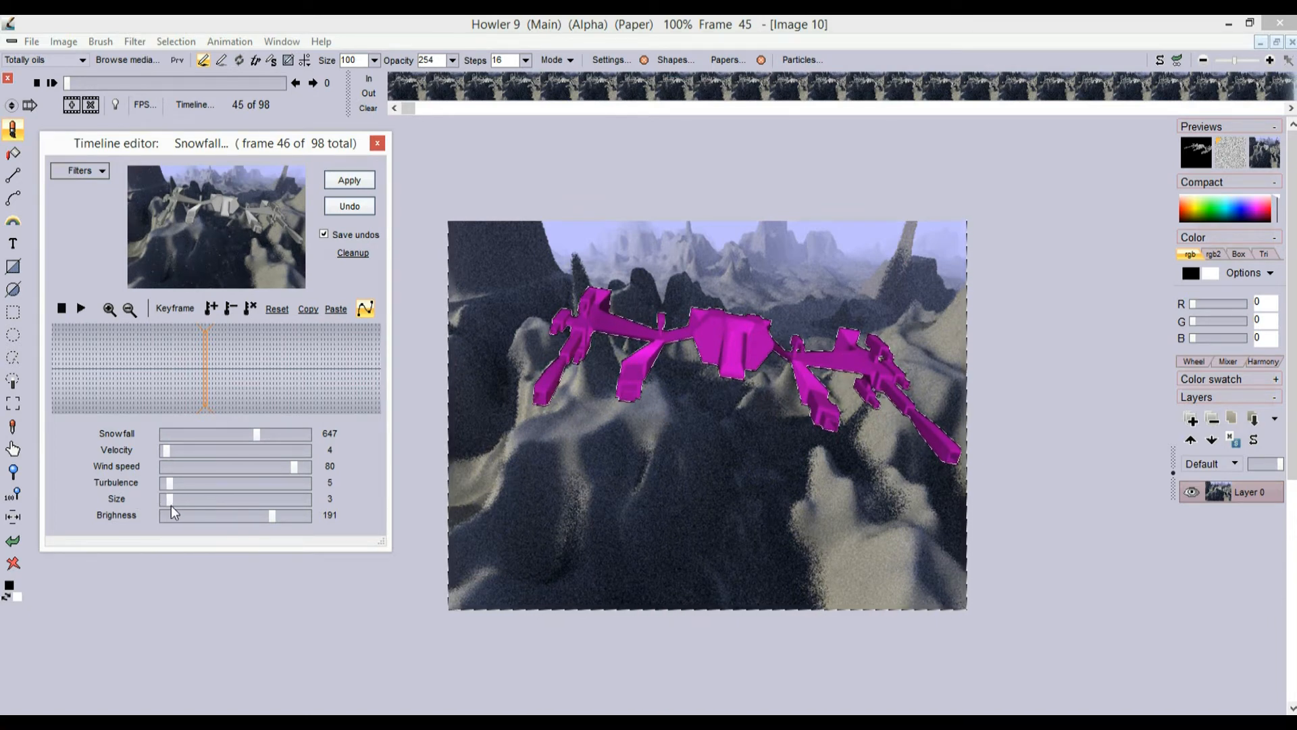
# Raise the snowfall amount to 1000, apply the filter to all frames and play back the animation
pyautogui.moveTo(259, 433); pyautogui.dragTo(336, 413)
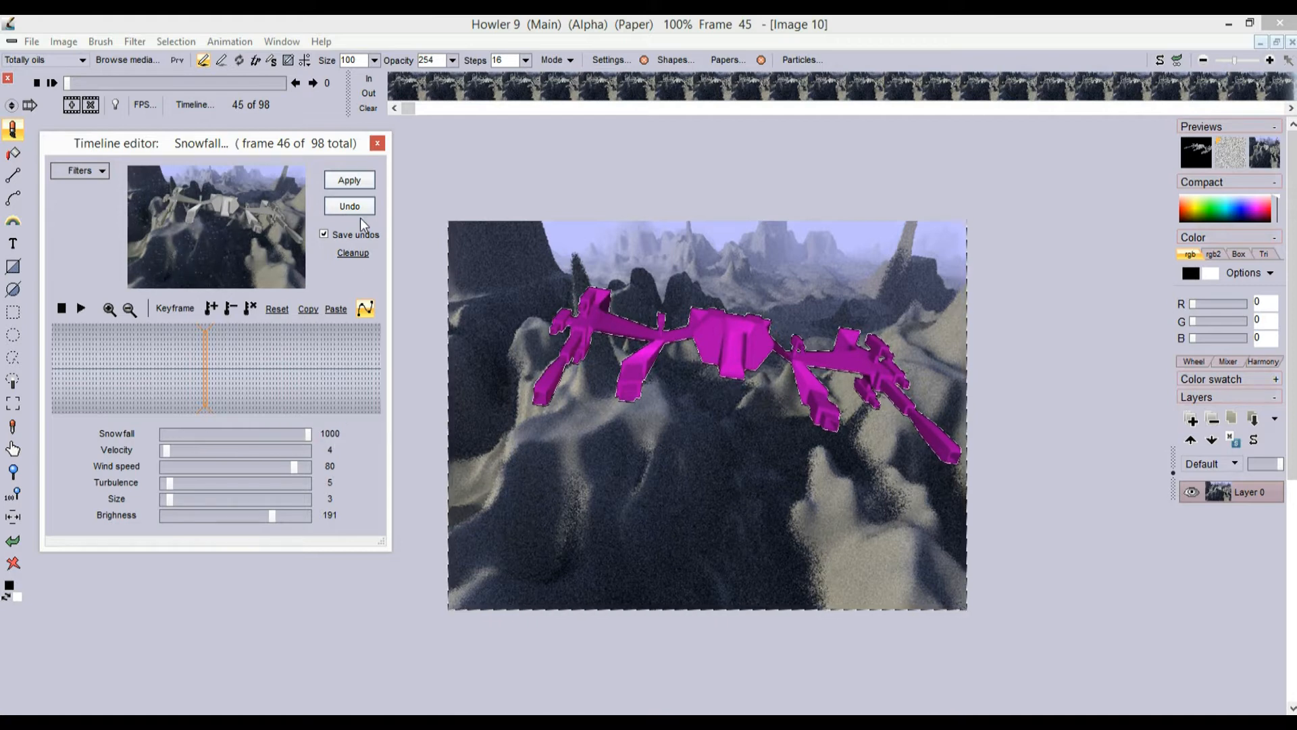
pyautogui.click(346, 181)
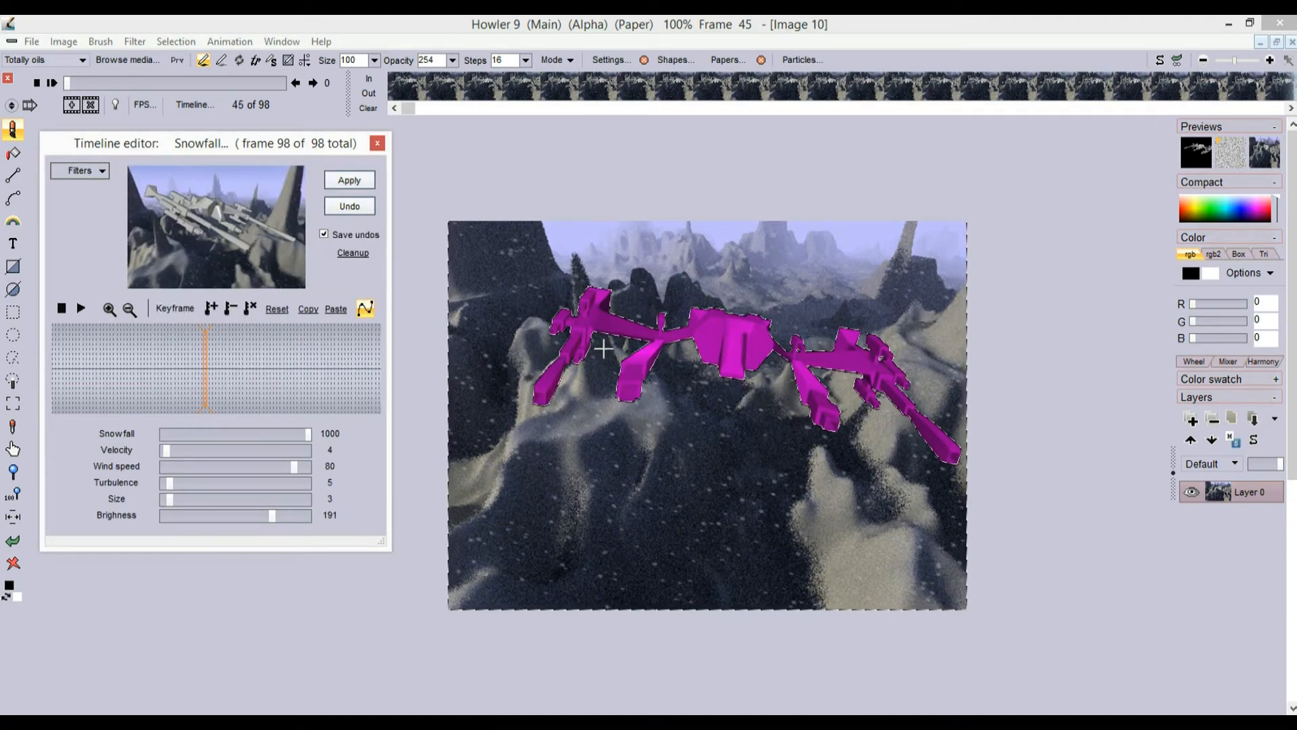
pyautogui.click(51, 83)
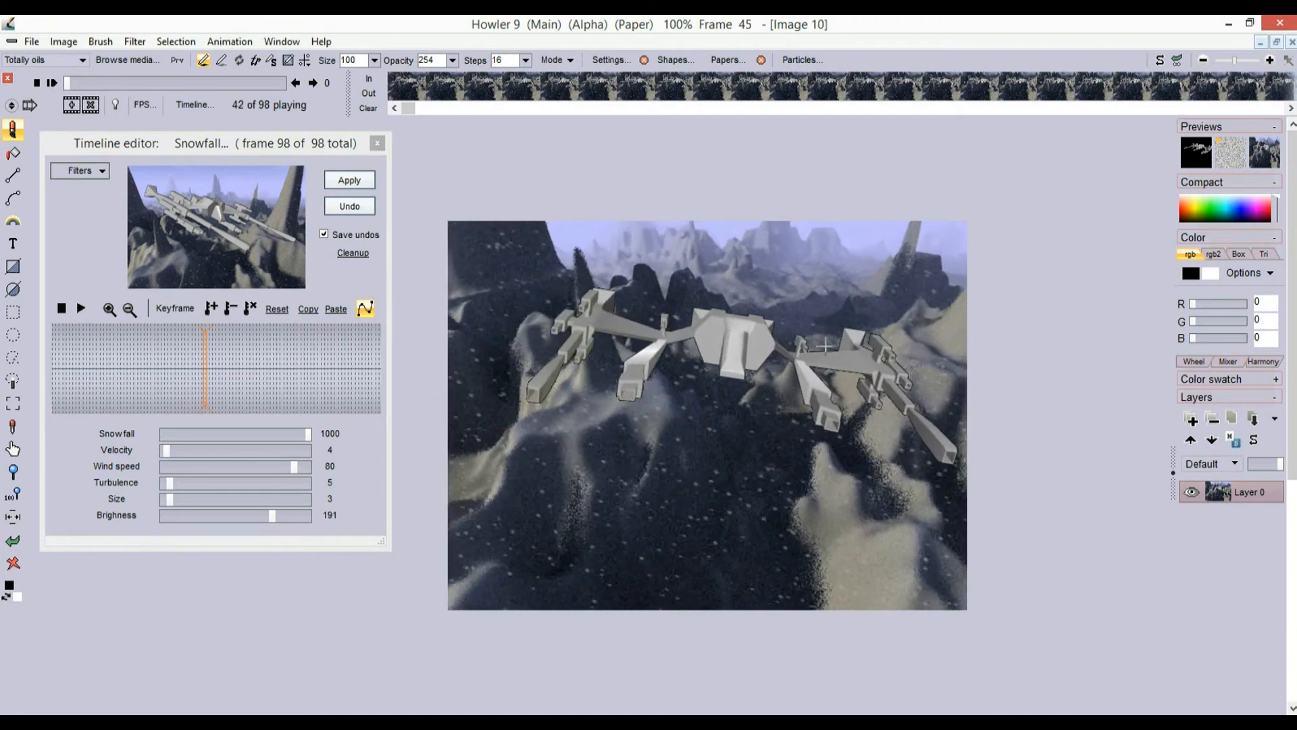
# Check frames 33 and 50, and apply a second pass of snowfall with the same settings
pyautogui.click(165, 352)
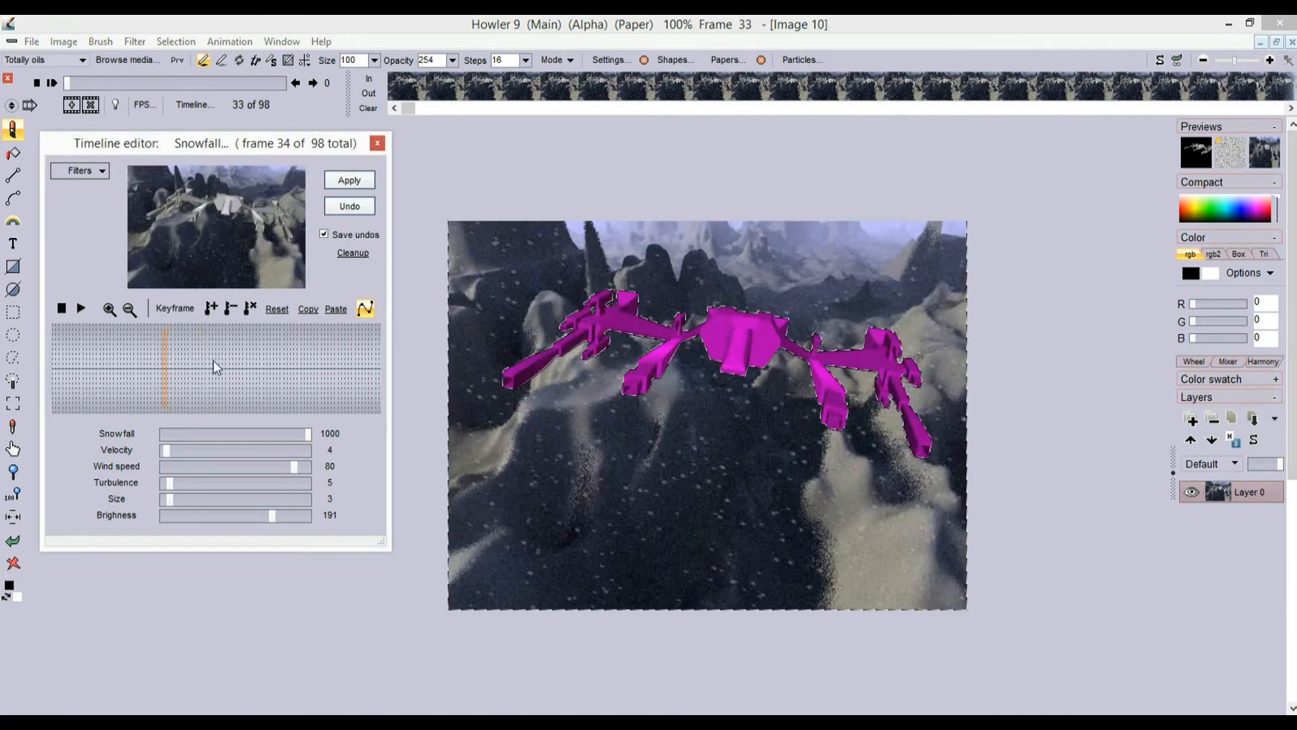
pyautogui.click(222, 366)
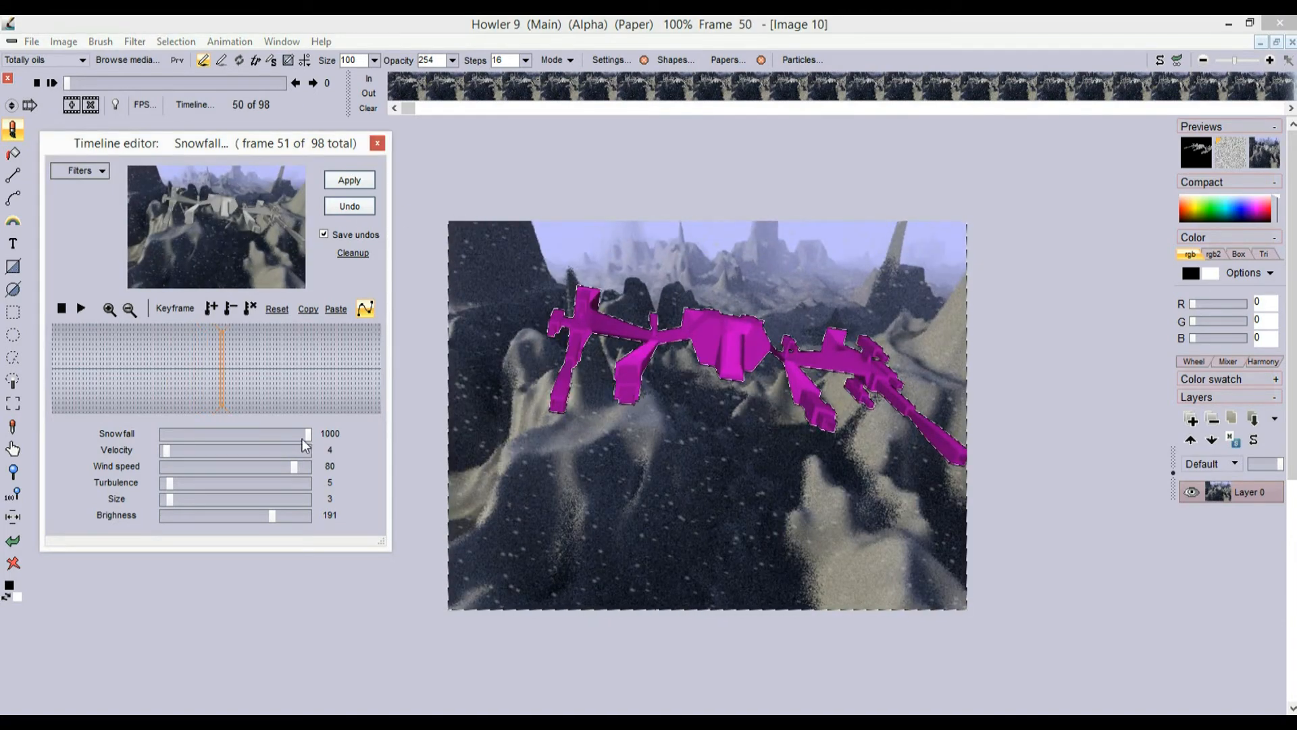
pyautogui.click(348, 179)
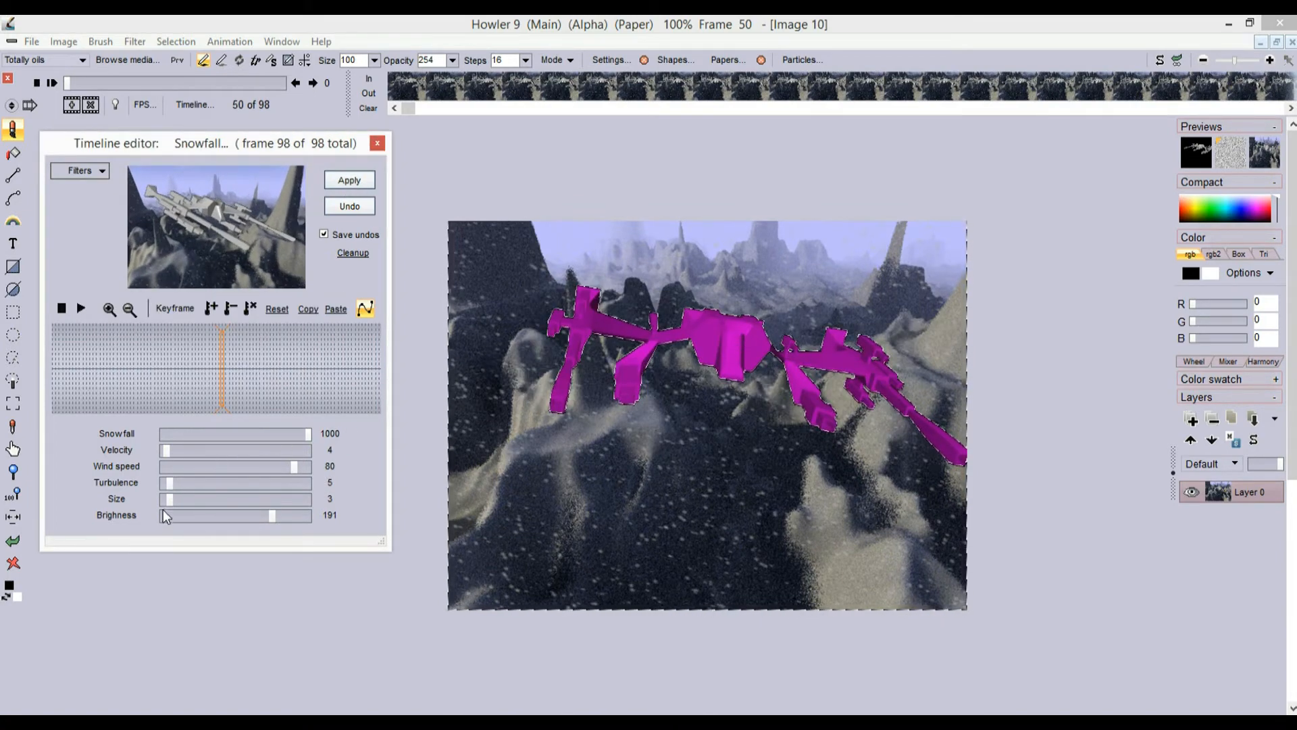
# Apply a further snowfall pass with size 2, turbulence 12 and brightness 163, and review it by playing and scrubbing the animation
pyautogui.moveTo(171, 497); pyautogui.dragTo(166, 504)
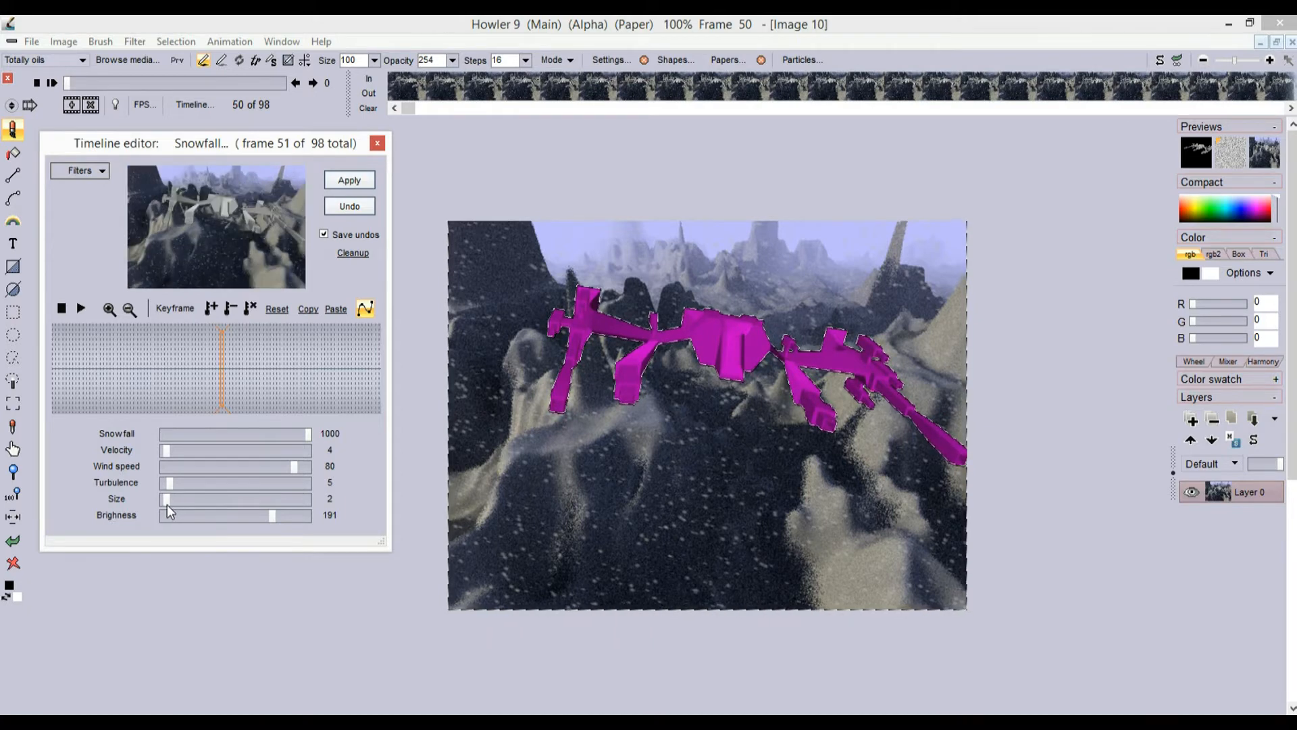
pyautogui.moveTo(177, 482); pyautogui.dragTo(181, 483)
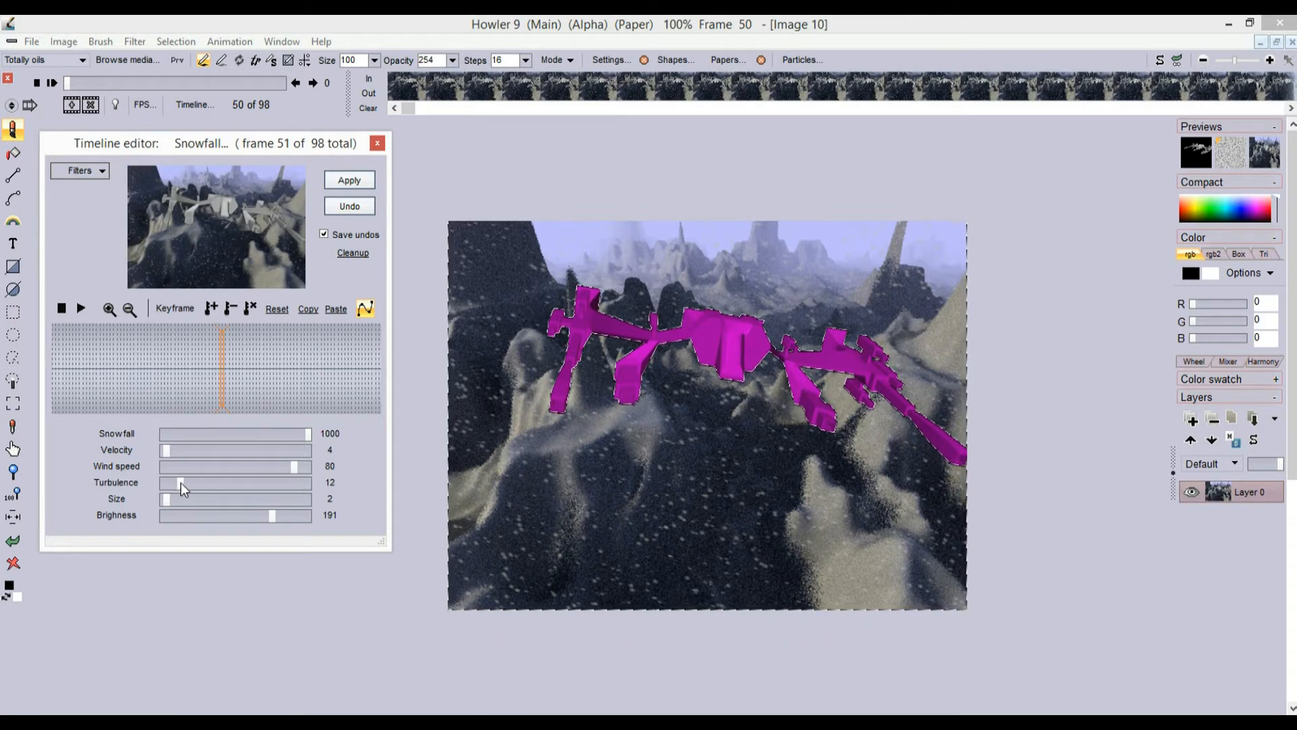
pyautogui.moveTo(271, 516); pyautogui.dragTo(257, 520)
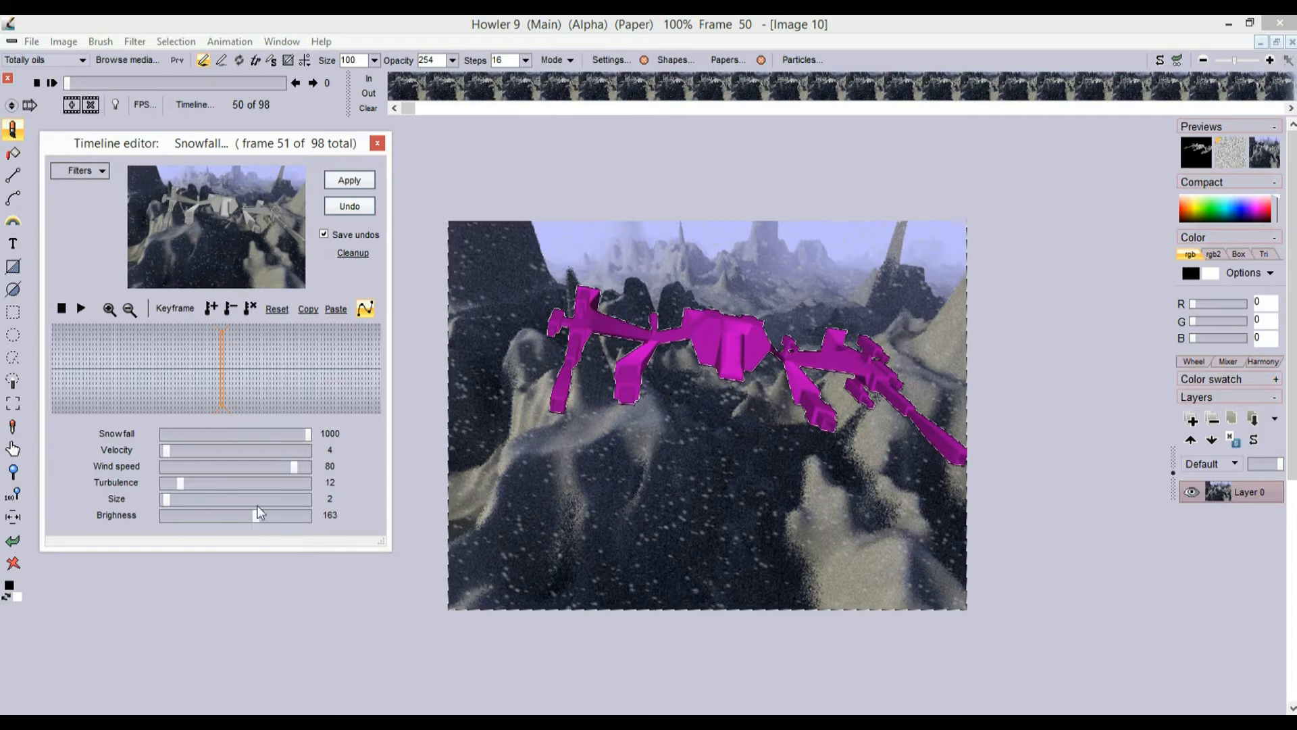
pyautogui.click(350, 180)
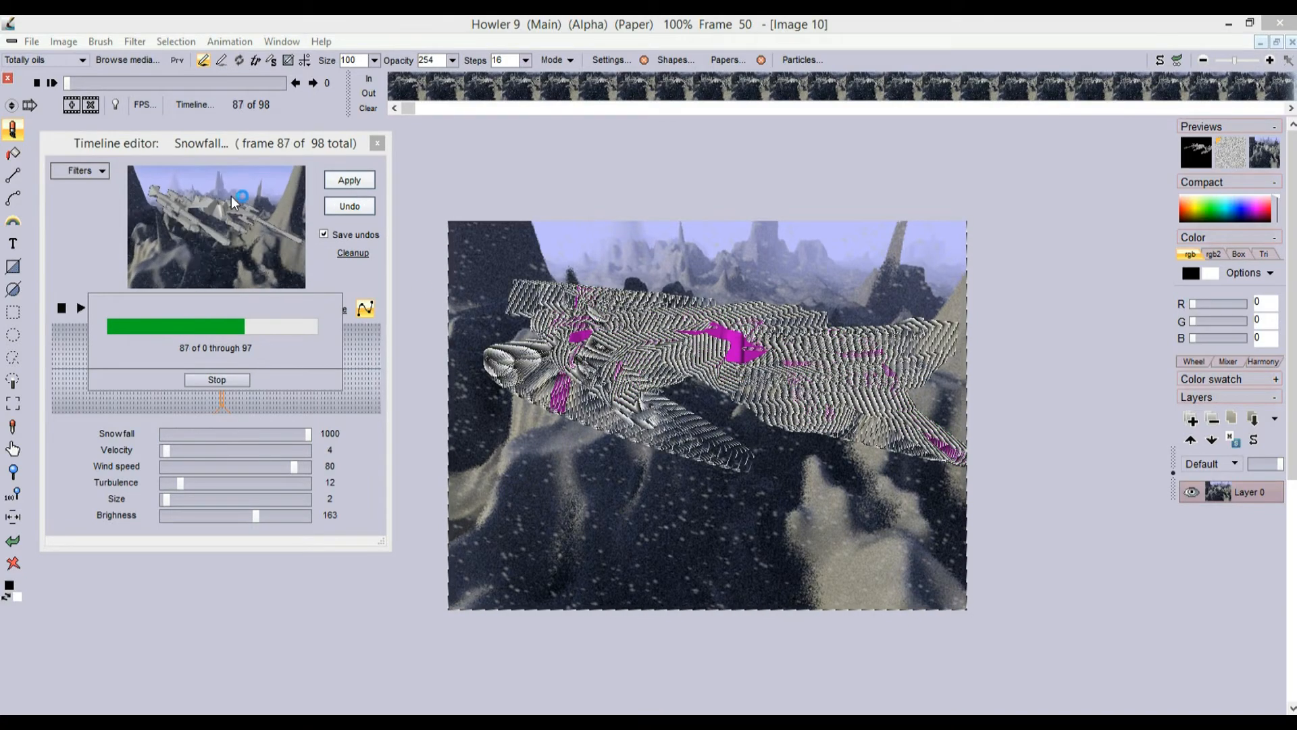
pyautogui.click(55, 79)
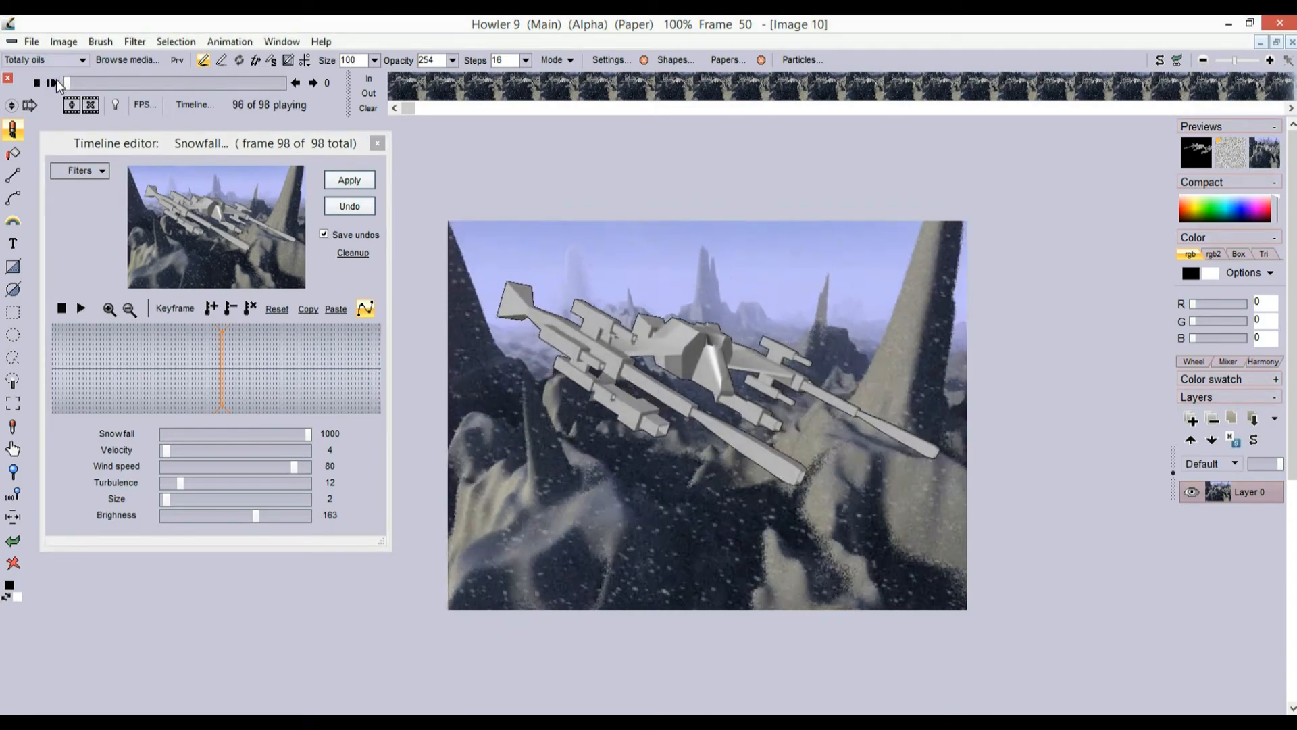
pyautogui.click(151, 84)
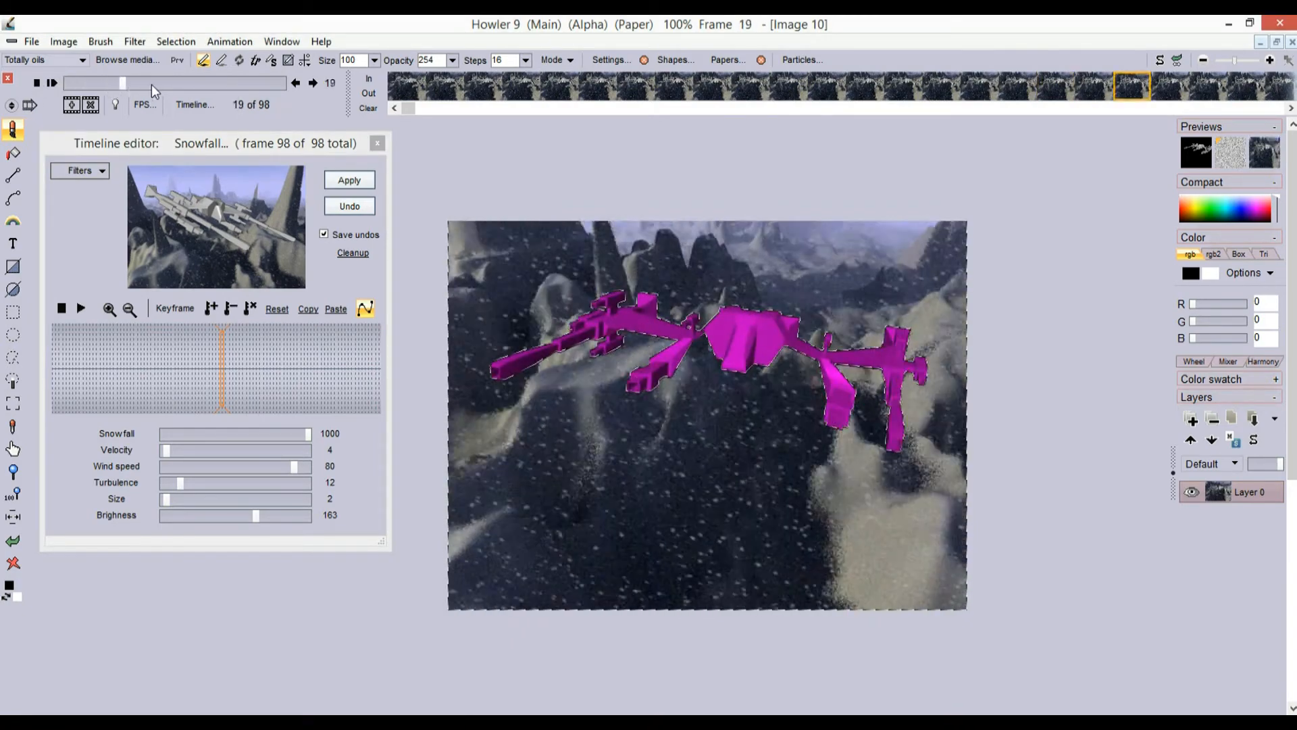
pyautogui.click(78, 84)
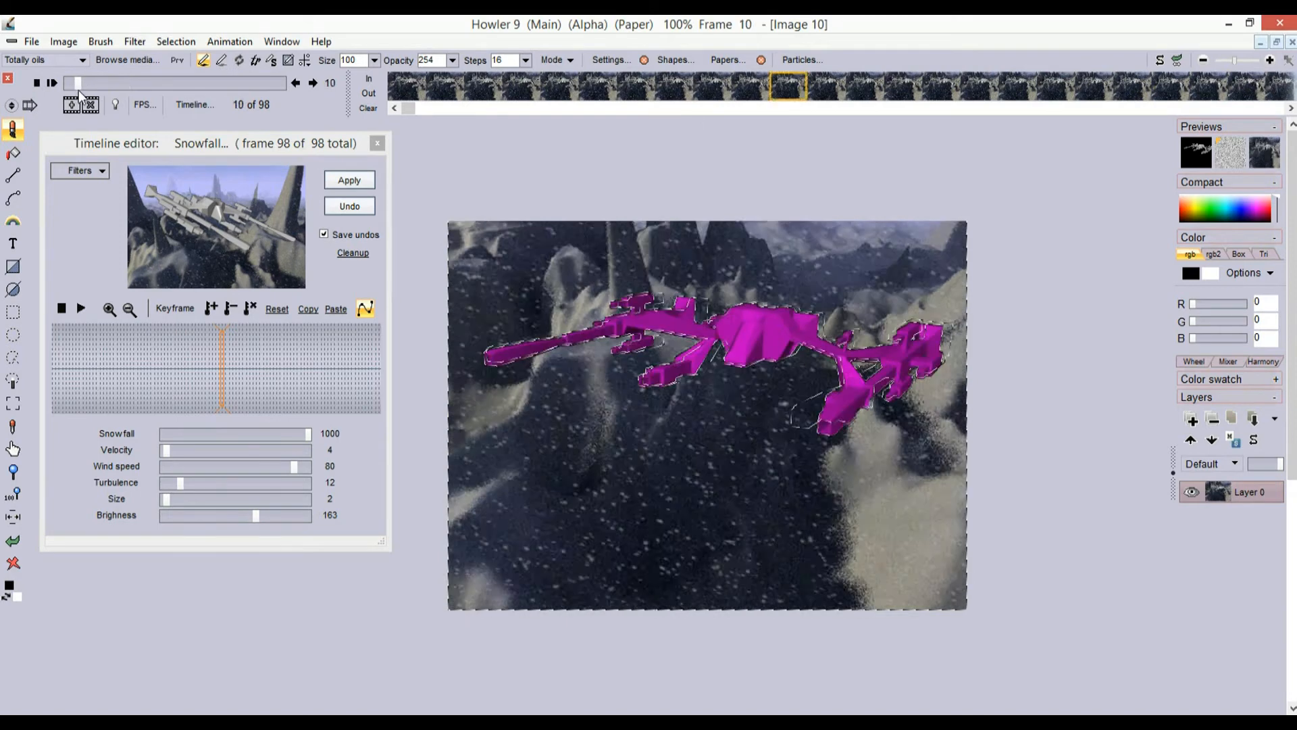
# Apply a Gaussian blur of 3 to the masked background across all frames and check it at frame 41
pyautogui.click(79, 169)
pyautogui.moveTo(311, 327); pyautogui.dragTo(306, 224)
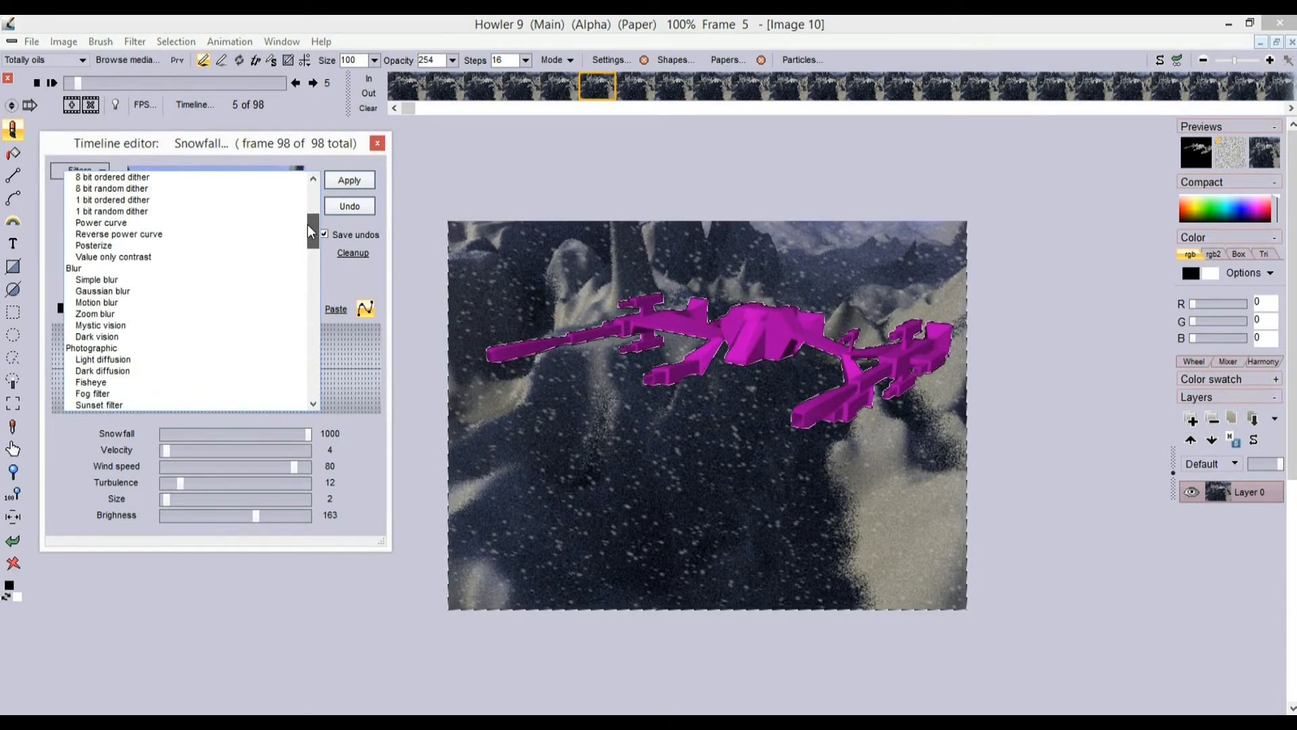
pyautogui.click(108, 291)
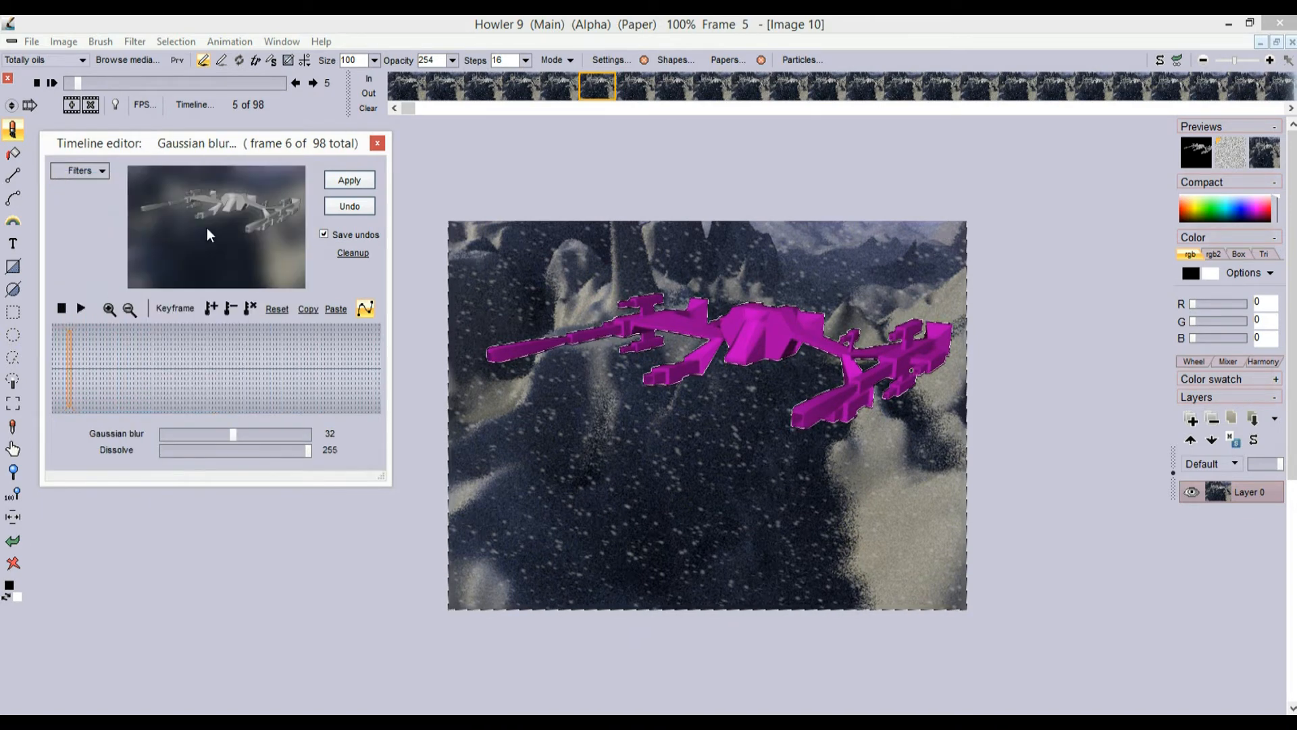
pyautogui.moveTo(233, 433); pyautogui.dragTo(169, 440)
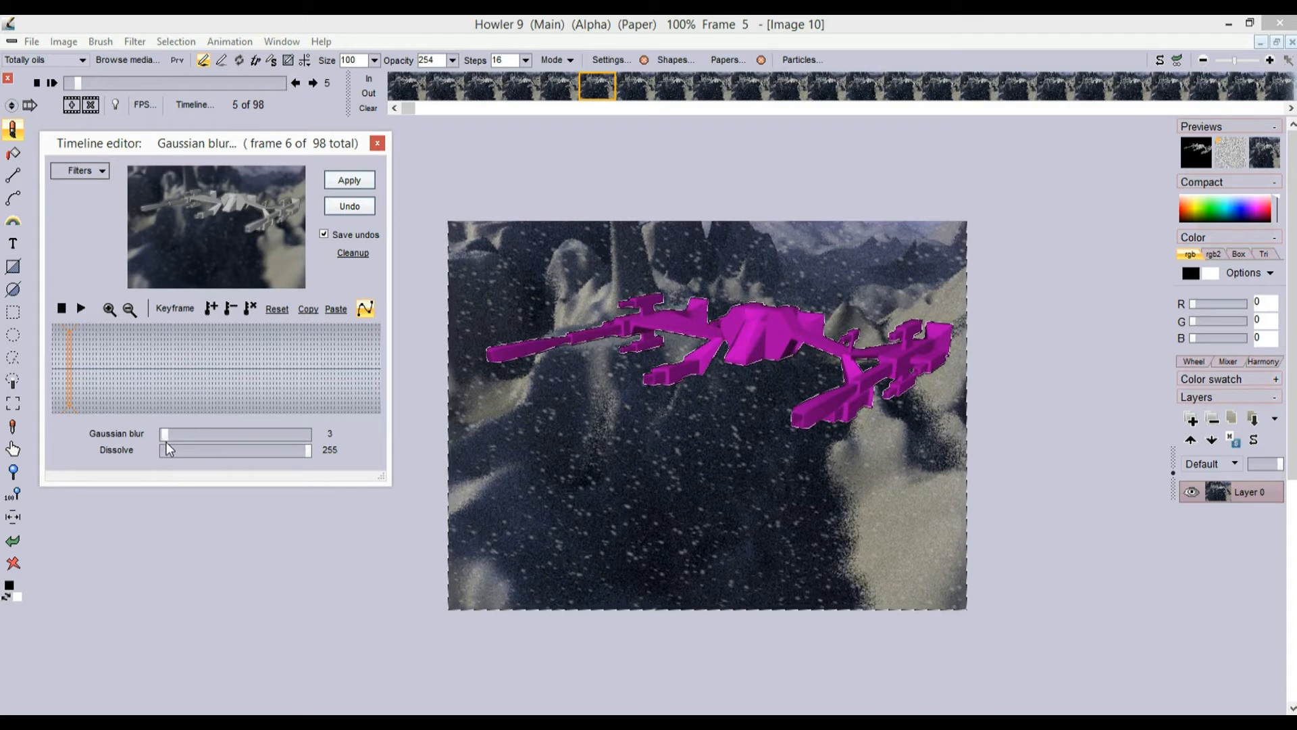
pyautogui.click(347, 179)
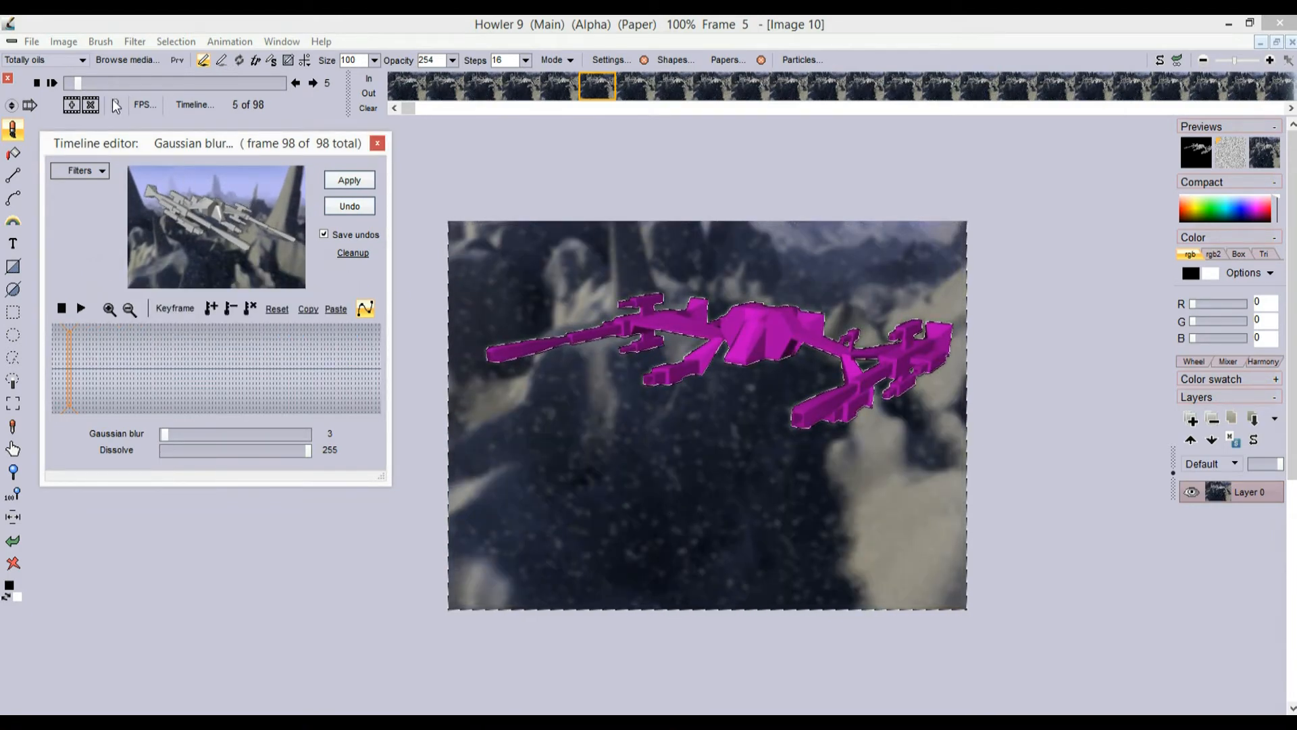
pyautogui.moveTo(93, 83); pyautogui.dragTo(164, 66)
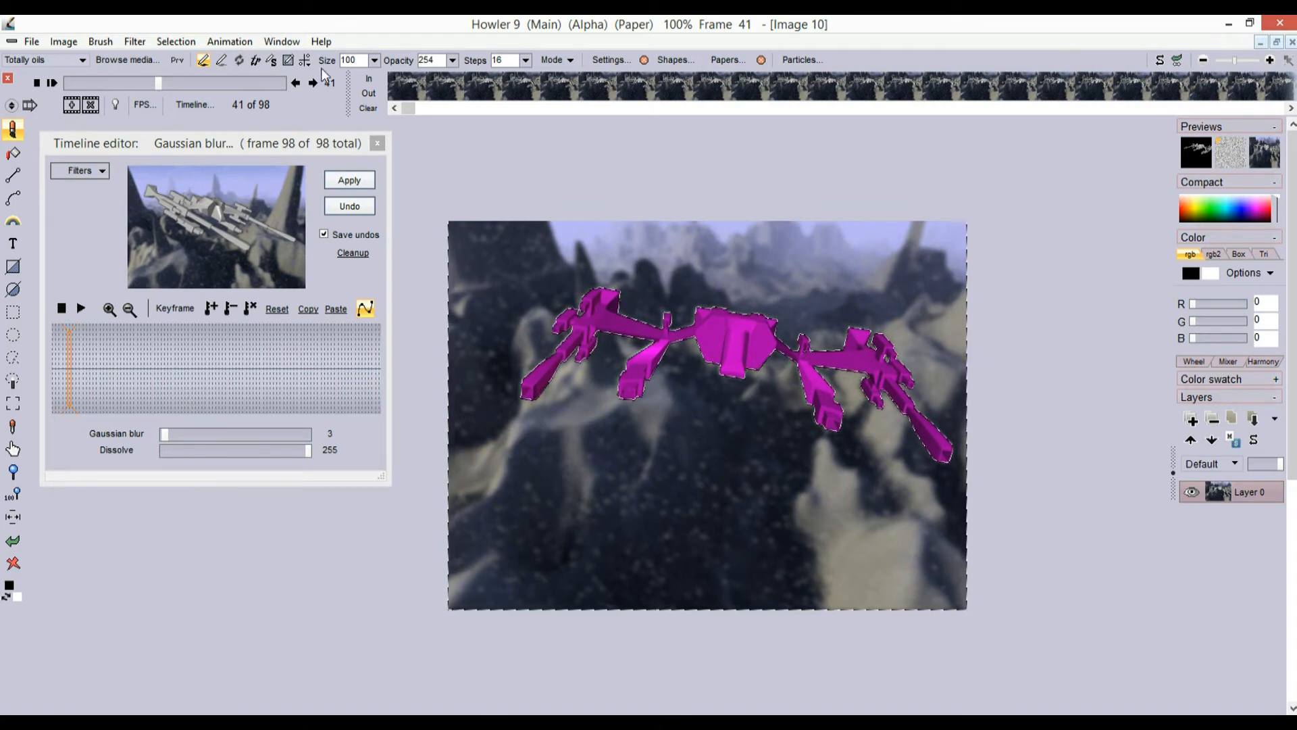
# Turn off the animated selection AVI, clear the alpha and scrub to frame 47
pyautogui.click(175, 41)
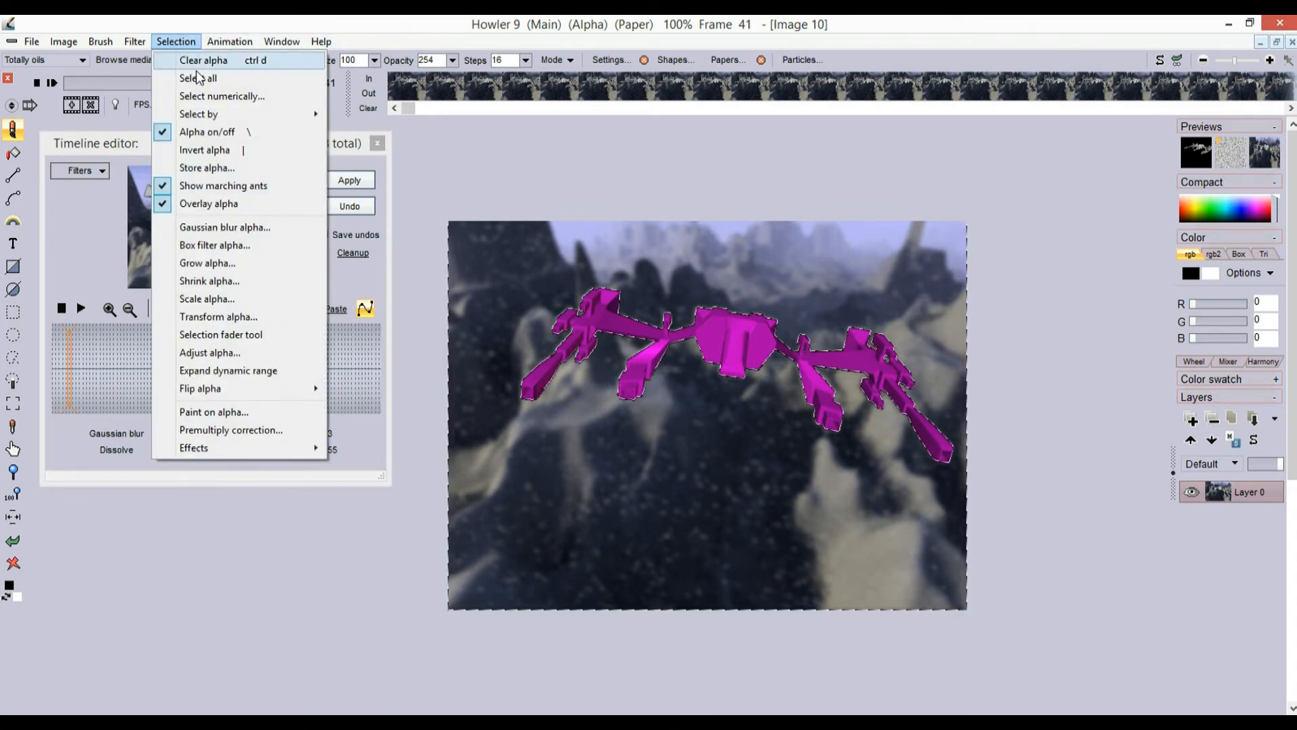
pyautogui.moveTo(246, 37)
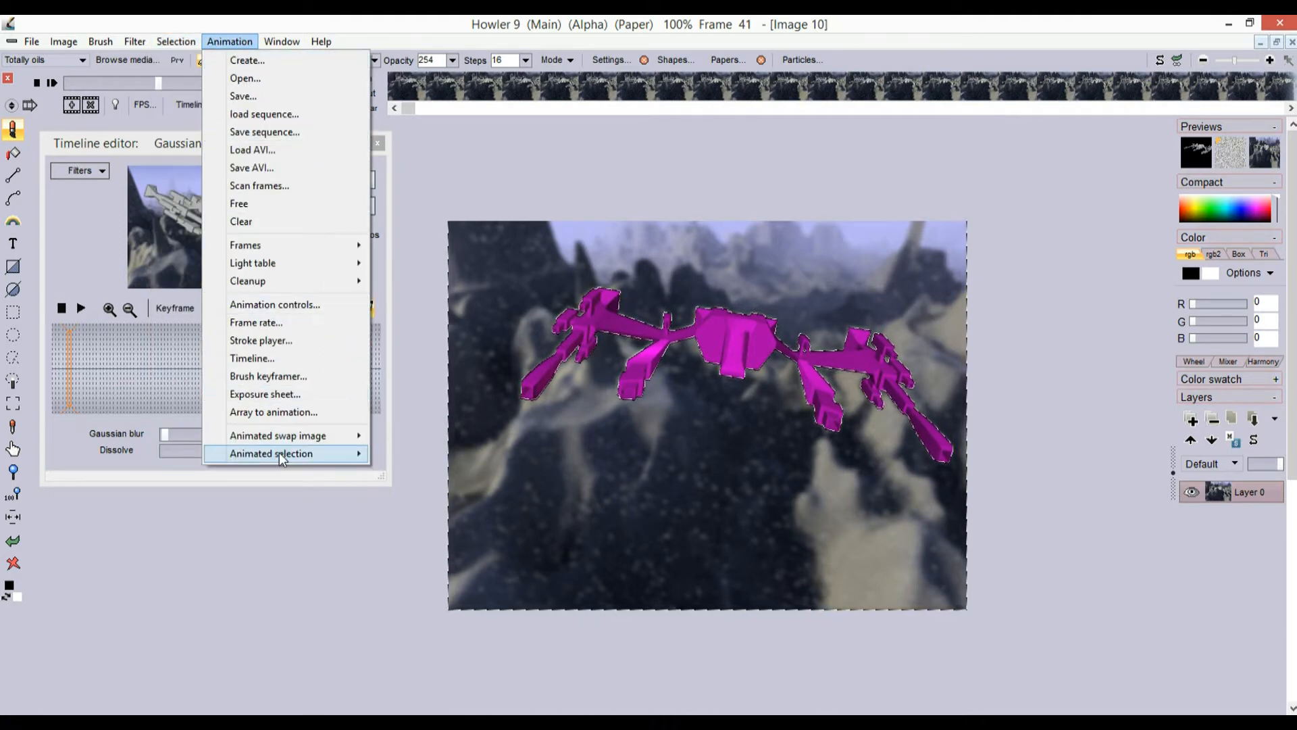
pyautogui.moveTo(278, 452)
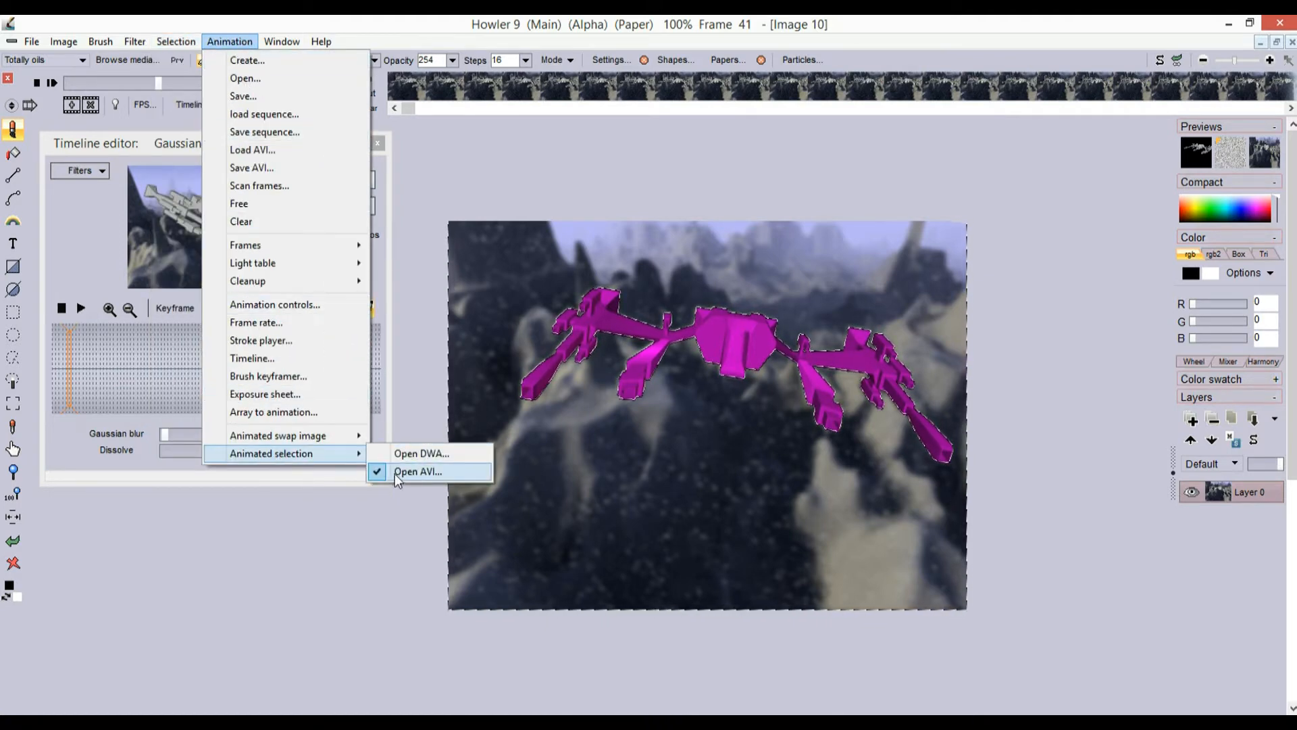
pyautogui.click(376, 473)
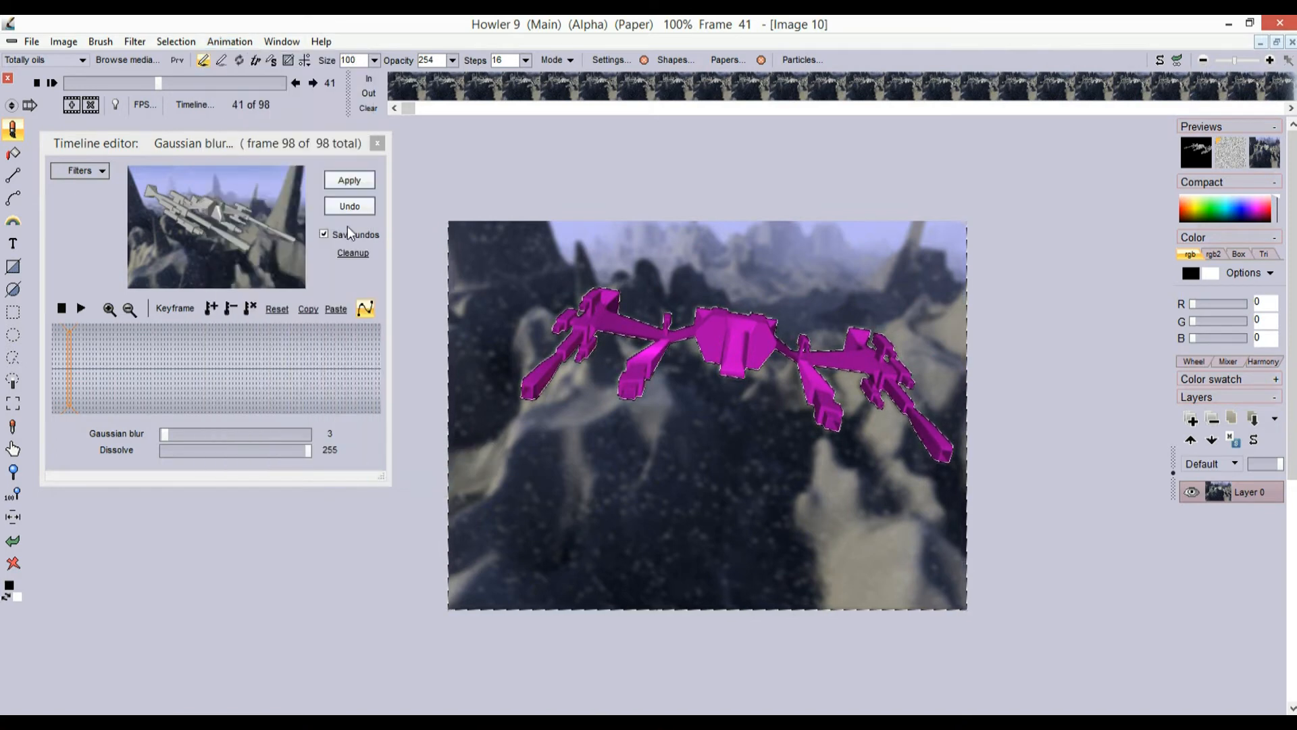
pyautogui.click(175, 41)
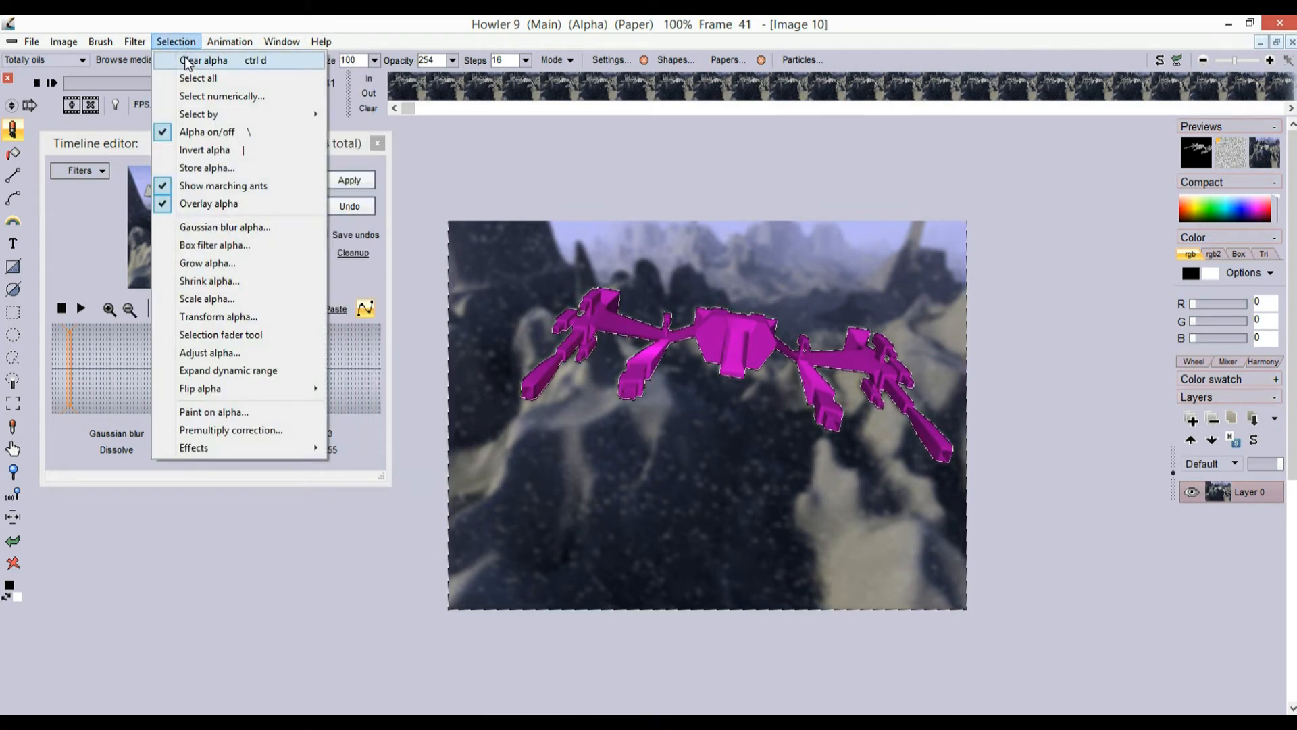
pyautogui.click(199, 58)
pyautogui.moveTo(119, 367)
pyautogui.mouseDown()
pyautogui.moveTo(339, 362)
pyautogui.moveTo(212, 372)
pyautogui.mouseUp()
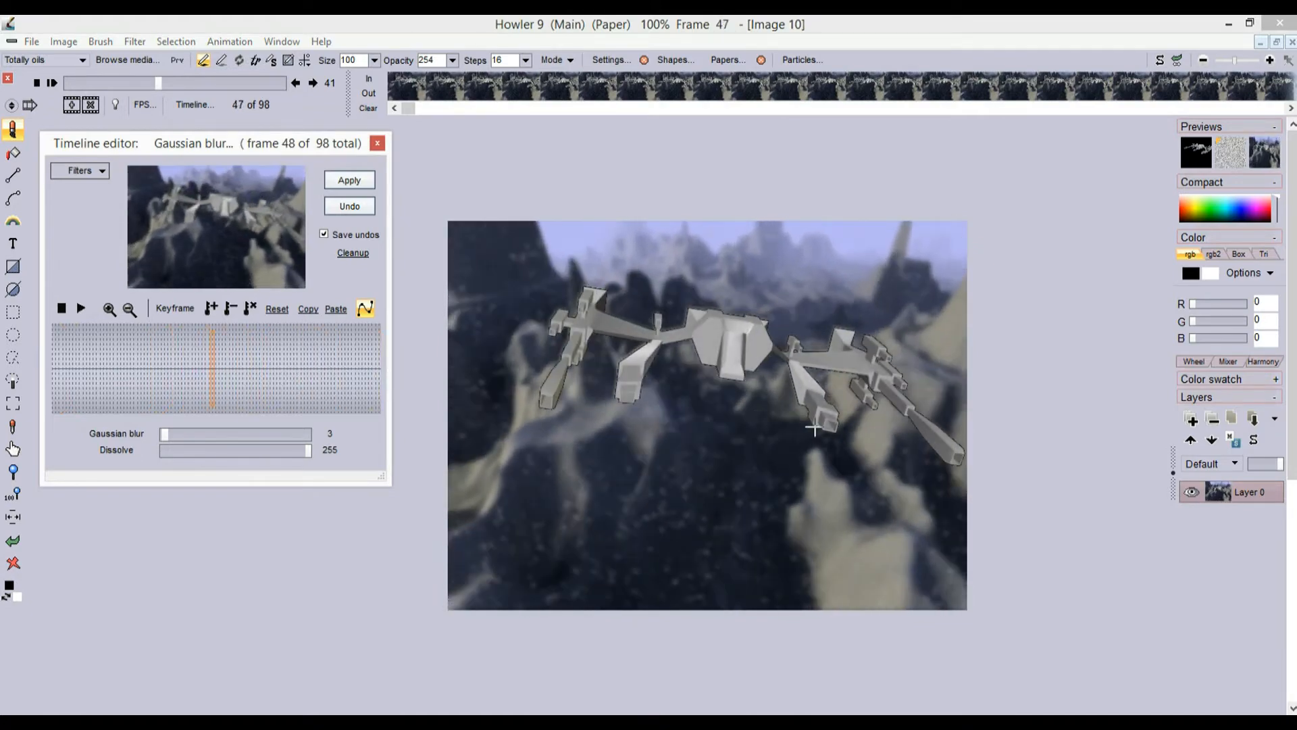
# Inspect the spaceship against the blurred background up close, and choose the Snowfall filter in the timeline editor at frame 33
pyautogui.scroll(5, 651, 348)
pyautogui.moveTo(845, 255); pyautogui.dragTo(579, 290)
pyautogui.scroll(-4, 834, 324)
pyautogui.moveTo(720, 351); pyautogui.dragTo(870, 348)
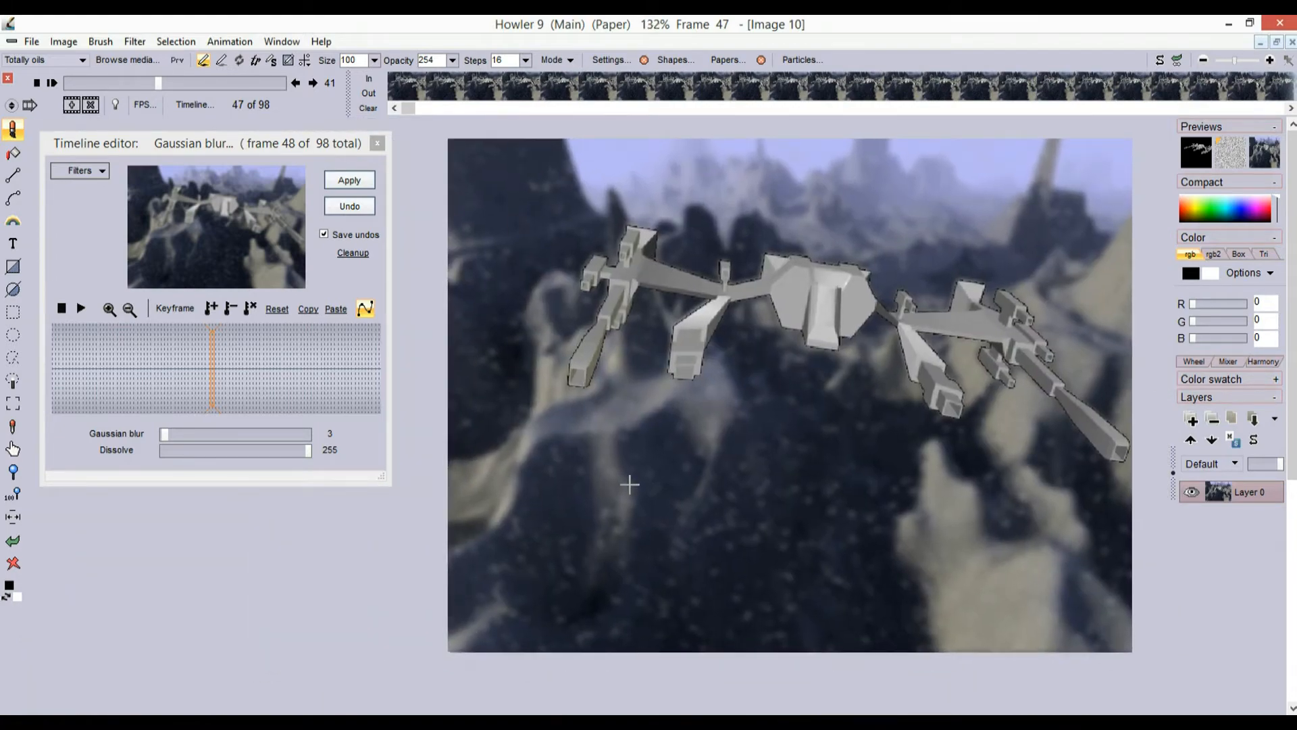
pyautogui.moveTo(223, 358)
pyautogui.mouseDown()
pyautogui.moveTo(236, 359)
pyautogui.moveTo(177, 478)
pyautogui.mouseUp()
pyautogui.click(101, 171)
pyautogui.moveTo(315, 235); pyautogui.dragTo(314, 396)
pyautogui.click(98, 383)
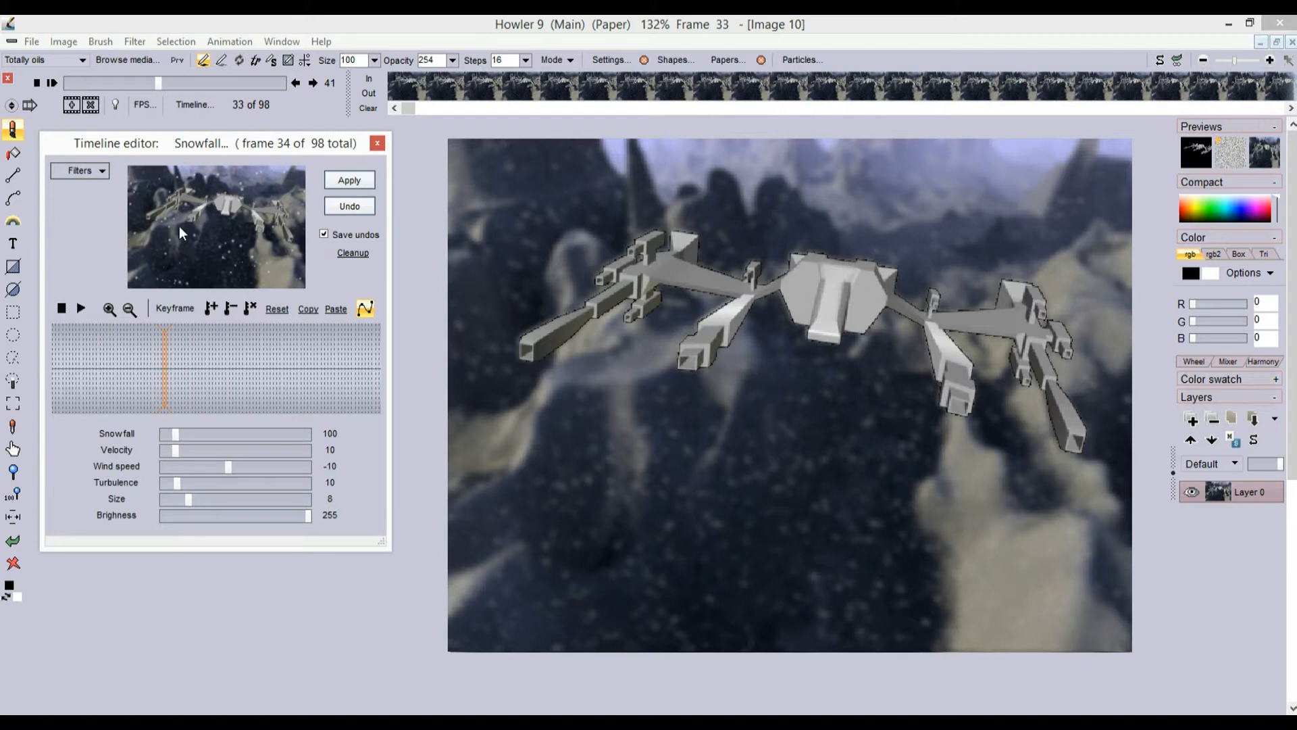
# Set the foreground snowfall to 70, velocity 8, wind speed 26, turbulence 31, size 7 and brightness 243, previewing frame 39
pyautogui.moveTo(180, 432)
pyautogui.mouseDown()
pyautogui.moveTo(258, 443)
pyautogui.moveTo(180, 440)
pyautogui.mouseUp()
pyautogui.moveTo(186, 485); pyautogui.dragTo(225, 485)
pyautogui.moveTo(99, 386)
pyautogui.mouseDown()
pyautogui.moveTo(221, 371)
pyautogui.moveTo(188, 405)
pyautogui.mouseUp()
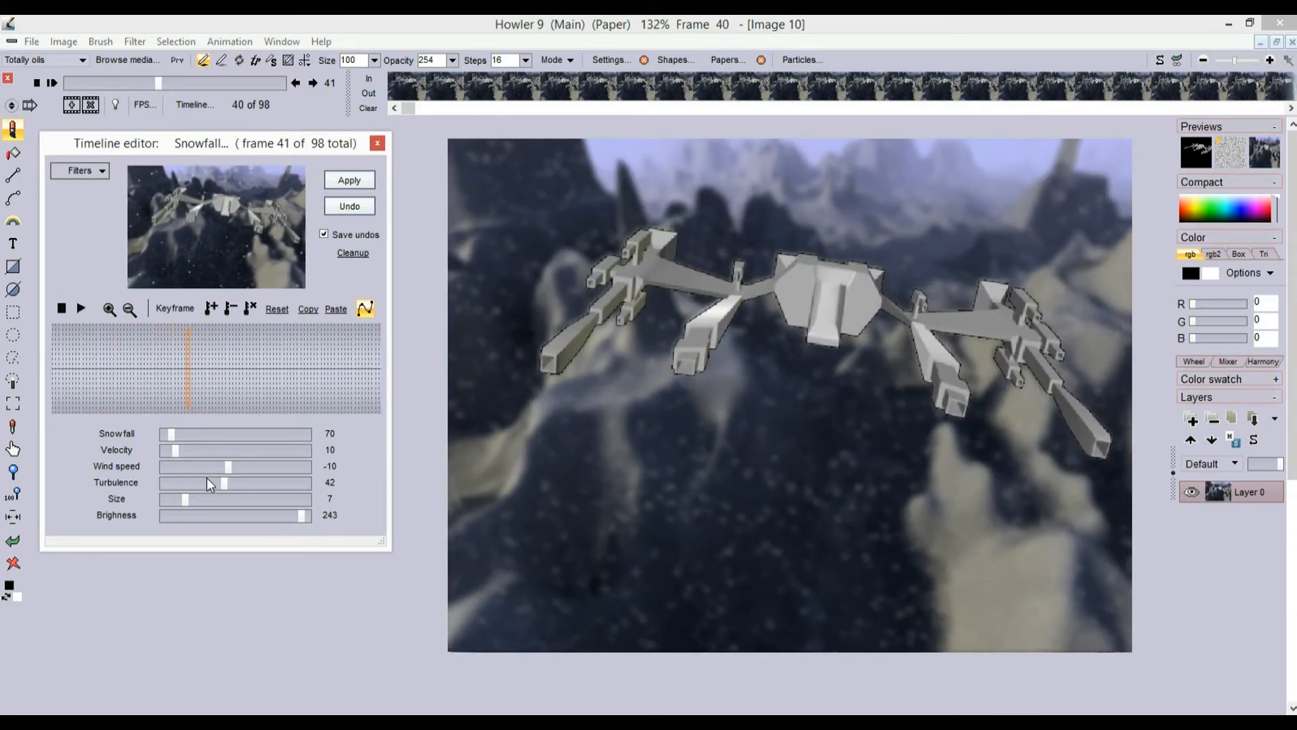
pyautogui.click(233, 465)
pyautogui.moveTo(231, 486); pyautogui.dragTo(211, 485)
pyautogui.moveTo(234, 466); pyautogui.dragTo(254, 462)
pyautogui.click(187, 369)
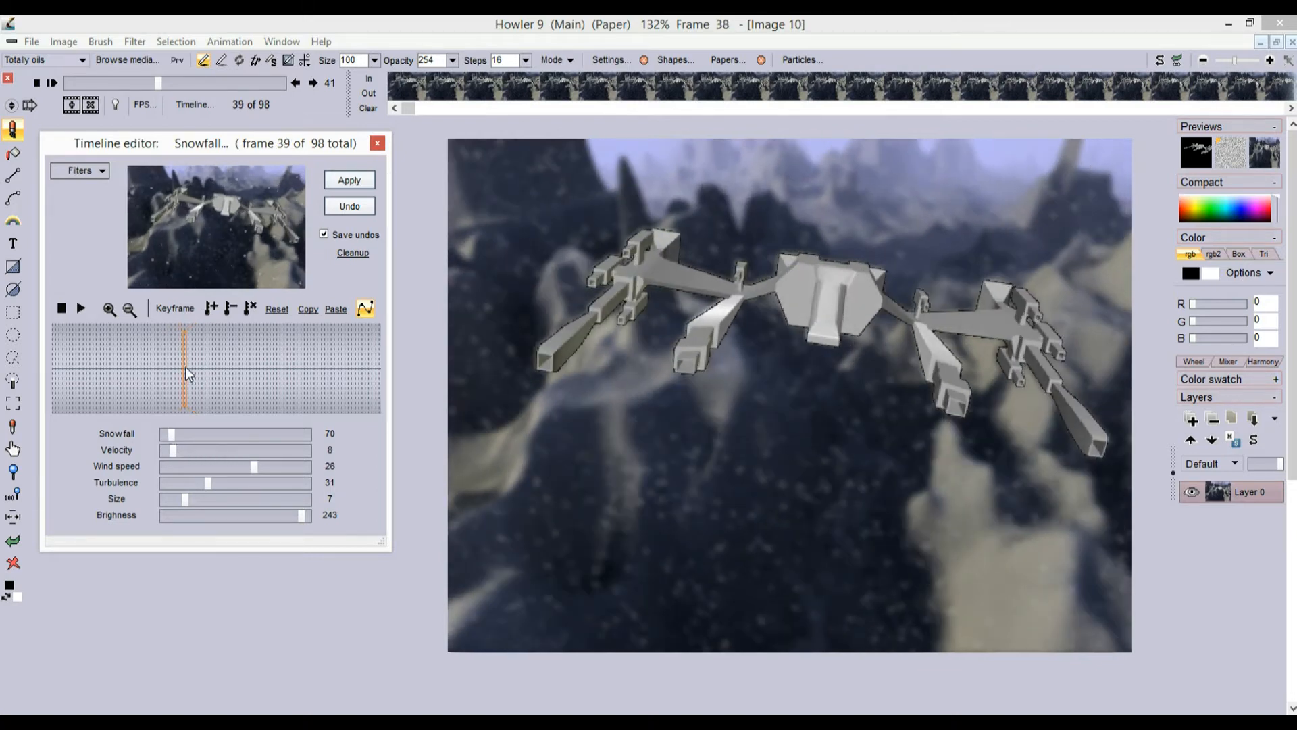
# Apply the foreground snowfall to all frames and play back the animation
pyautogui.click(348, 180)
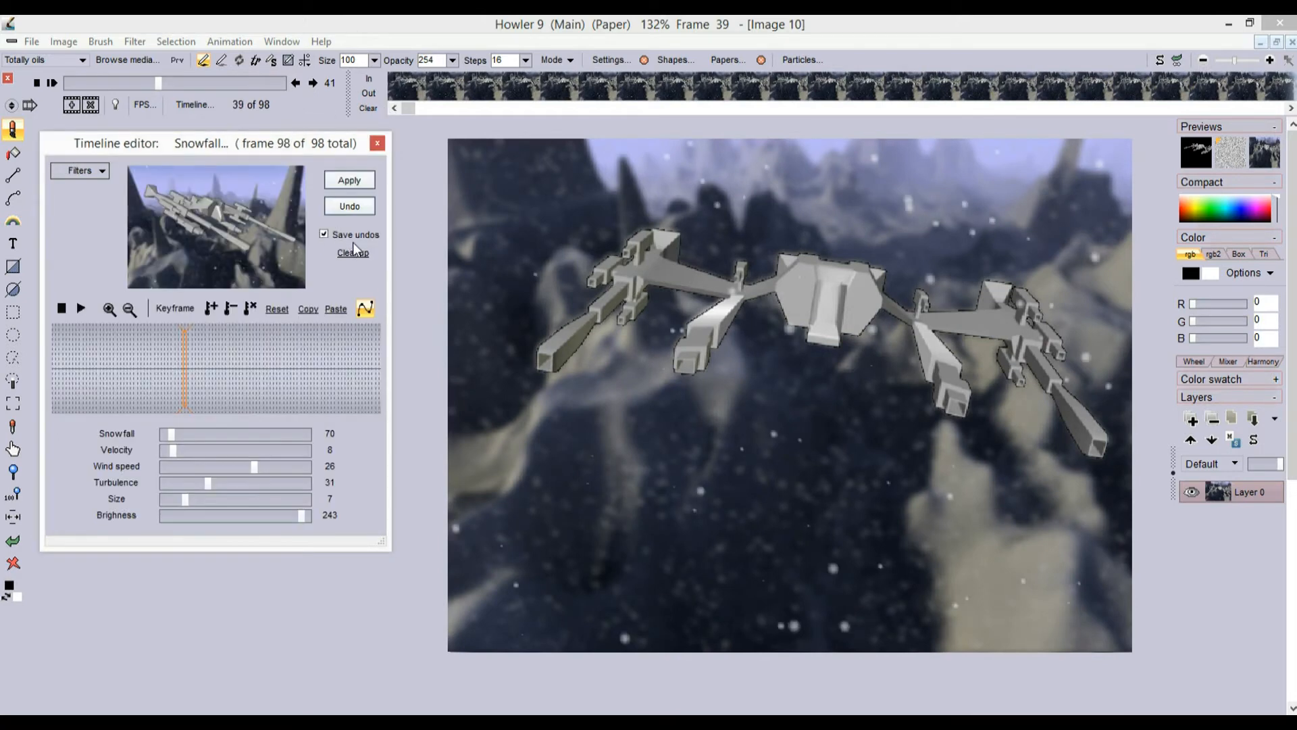
pyautogui.click(51, 82)
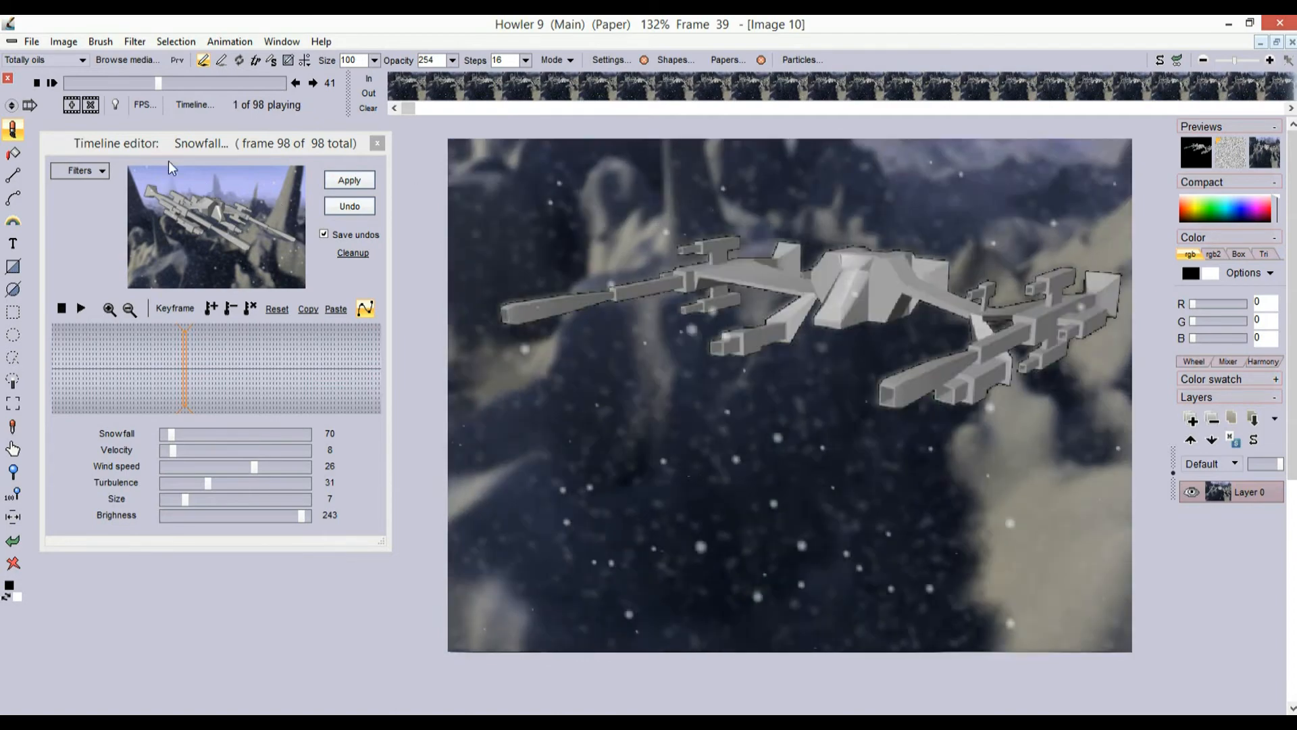
pyautogui.click(162, 136)
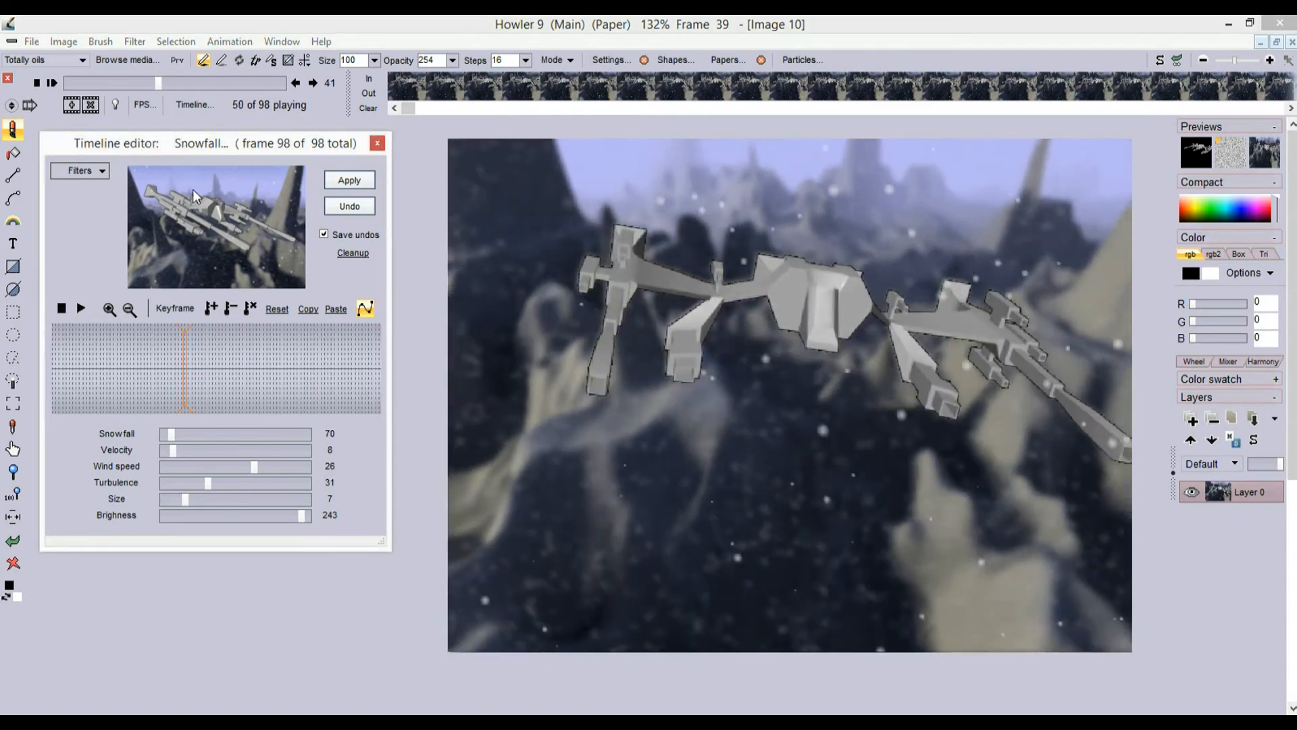
# Apply another foreground pass with snowfall 114, velocity 4, wind speed 93, turbulence 52, size 5 and brightness 225, and scrub through it
pyautogui.click(164, 357)
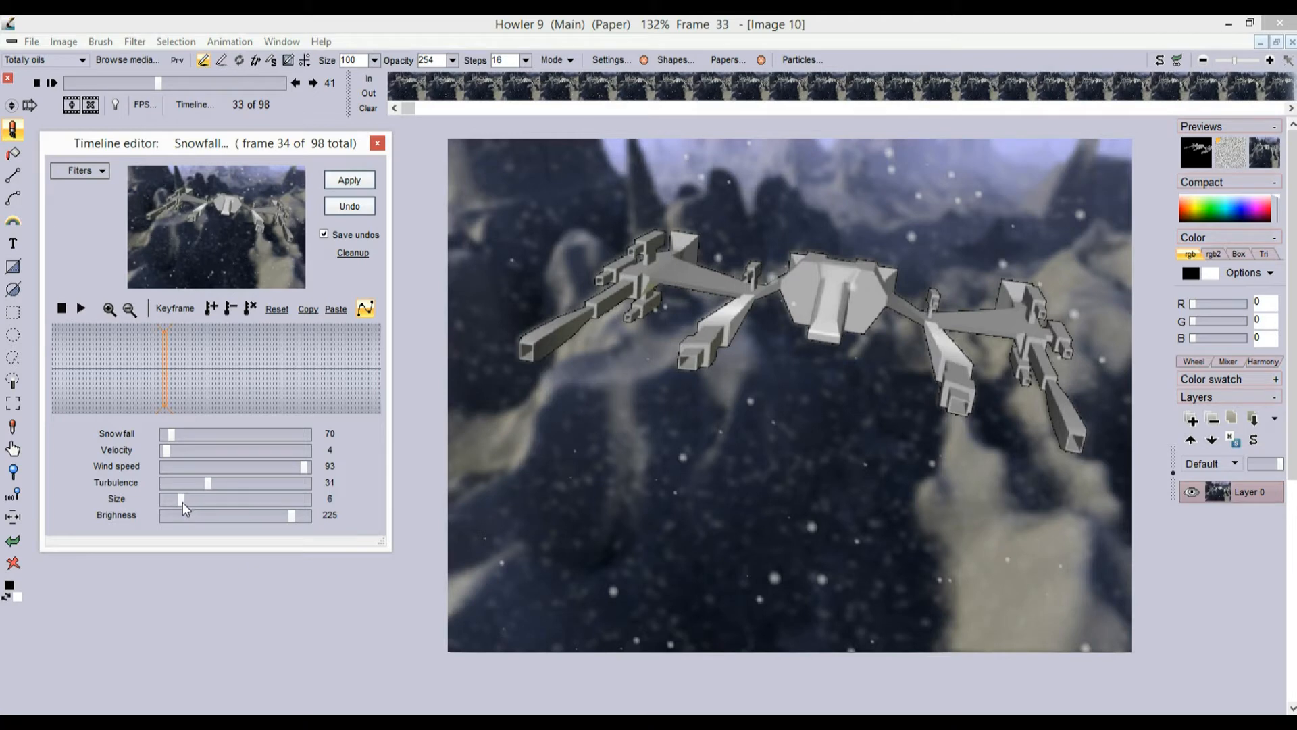
pyautogui.moveTo(176, 436); pyautogui.dragTo(178, 436)
pyautogui.moveTo(200, 485); pyautogui.dragTo(252, 488)
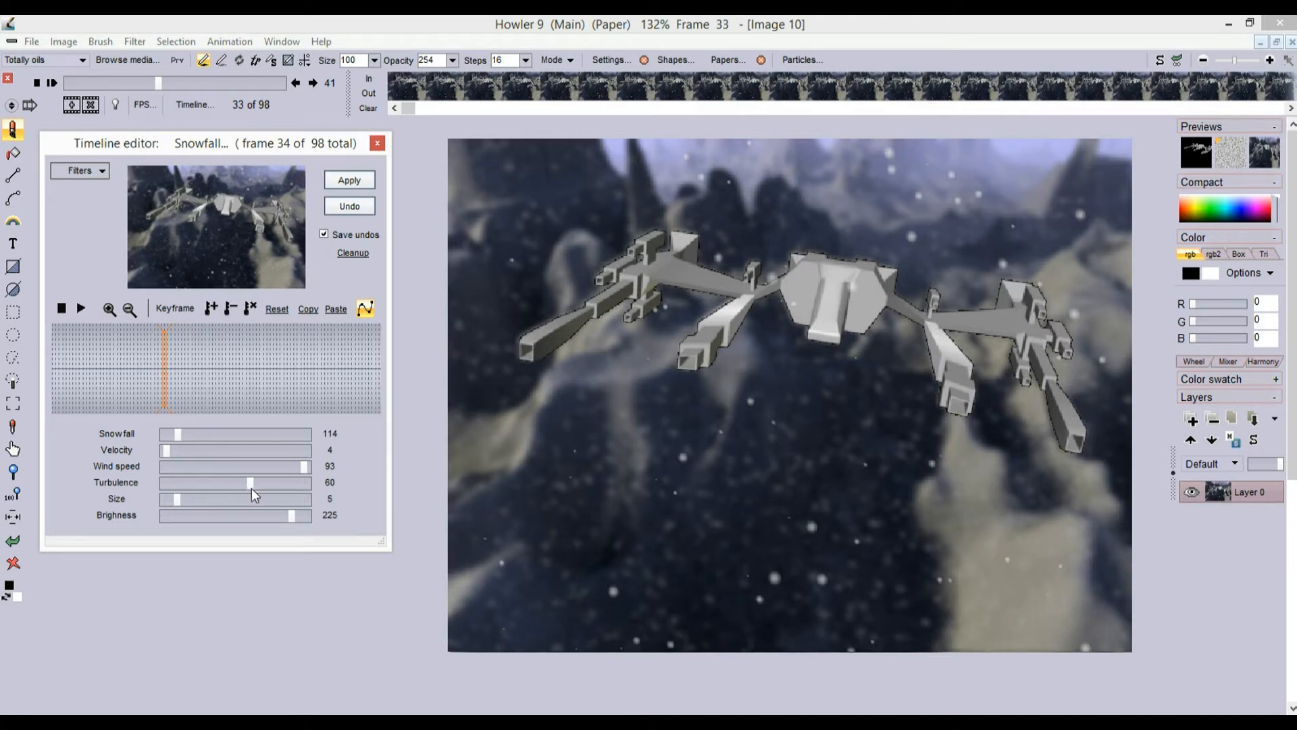
pyautogui.click(355, 181)
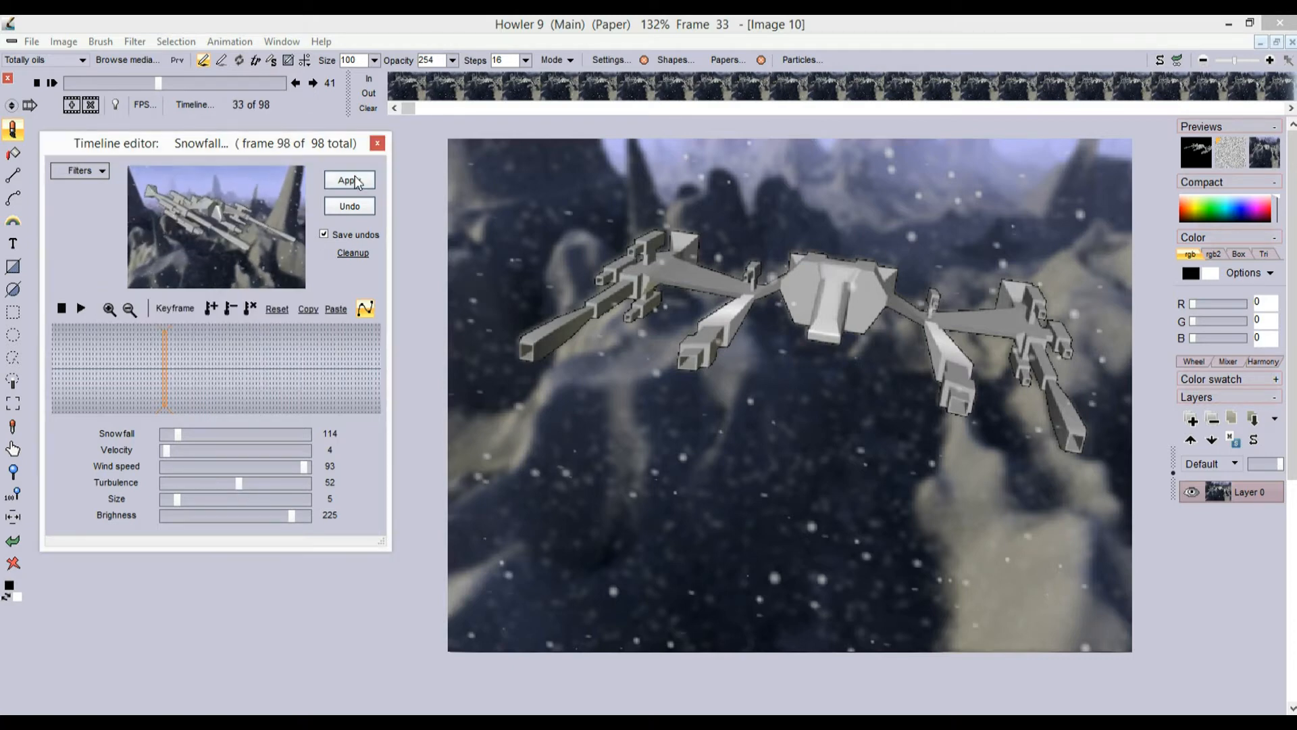
pyautogui.moveTo(131, 82); pyautogui.dragTo(139, 113)
# Watch the reference video sship1a-composited-plus-snowing-and-lights.avi from the presentation folder, and return to the Howler timeline editor
pyautogui.hotkey('alt', 'Tab')
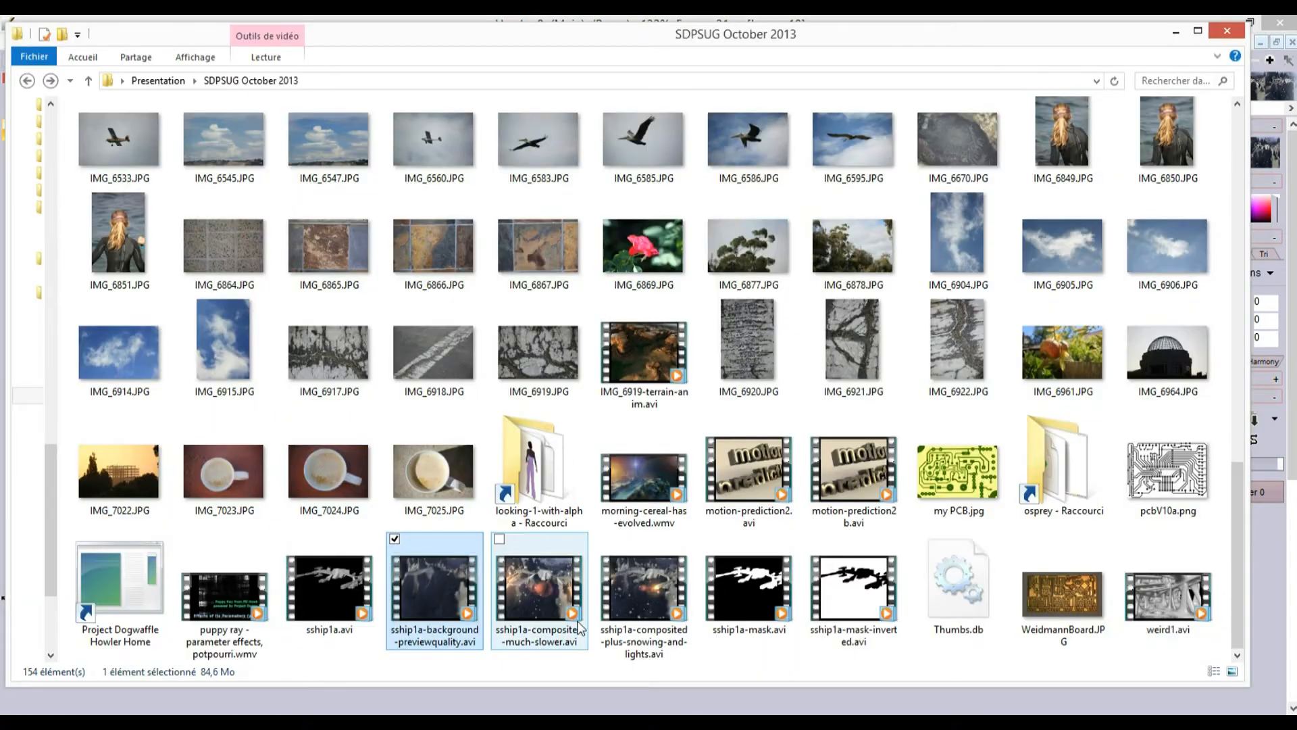
pyautogui.doubleClick(634, 594)
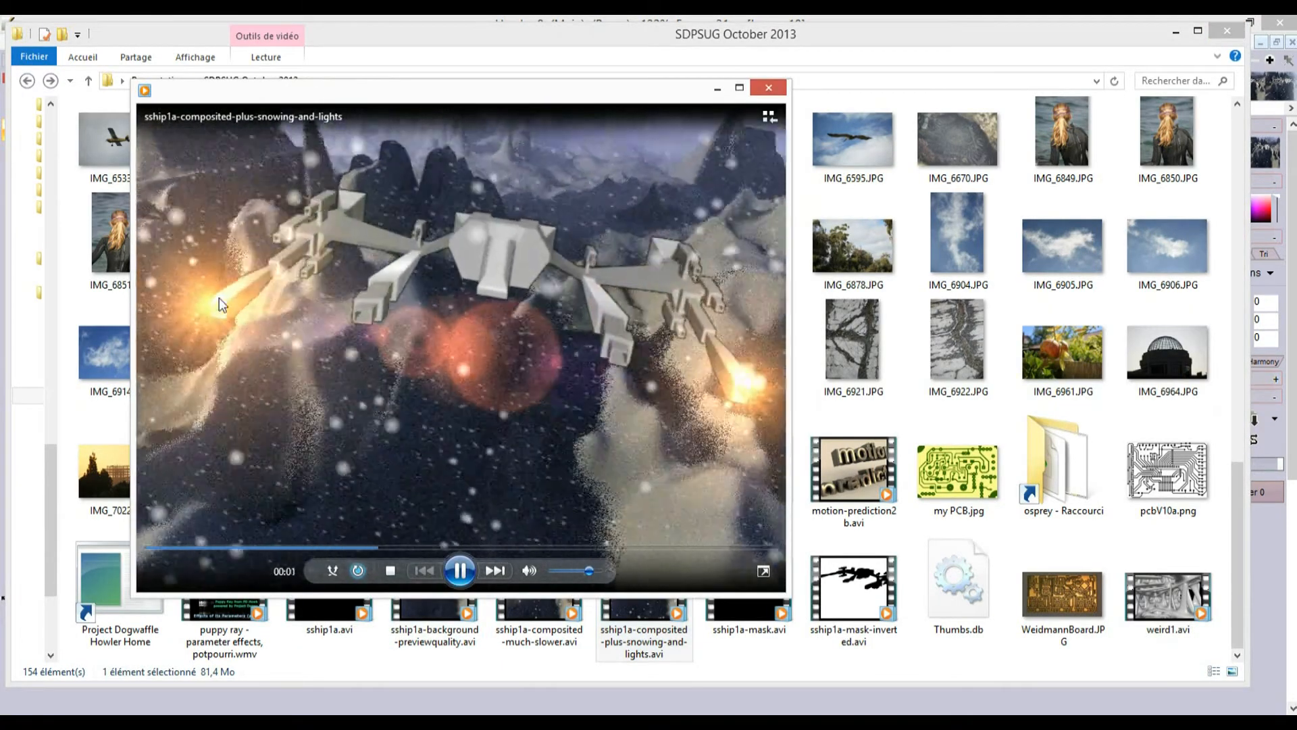
pyautogui.click(769, 87)
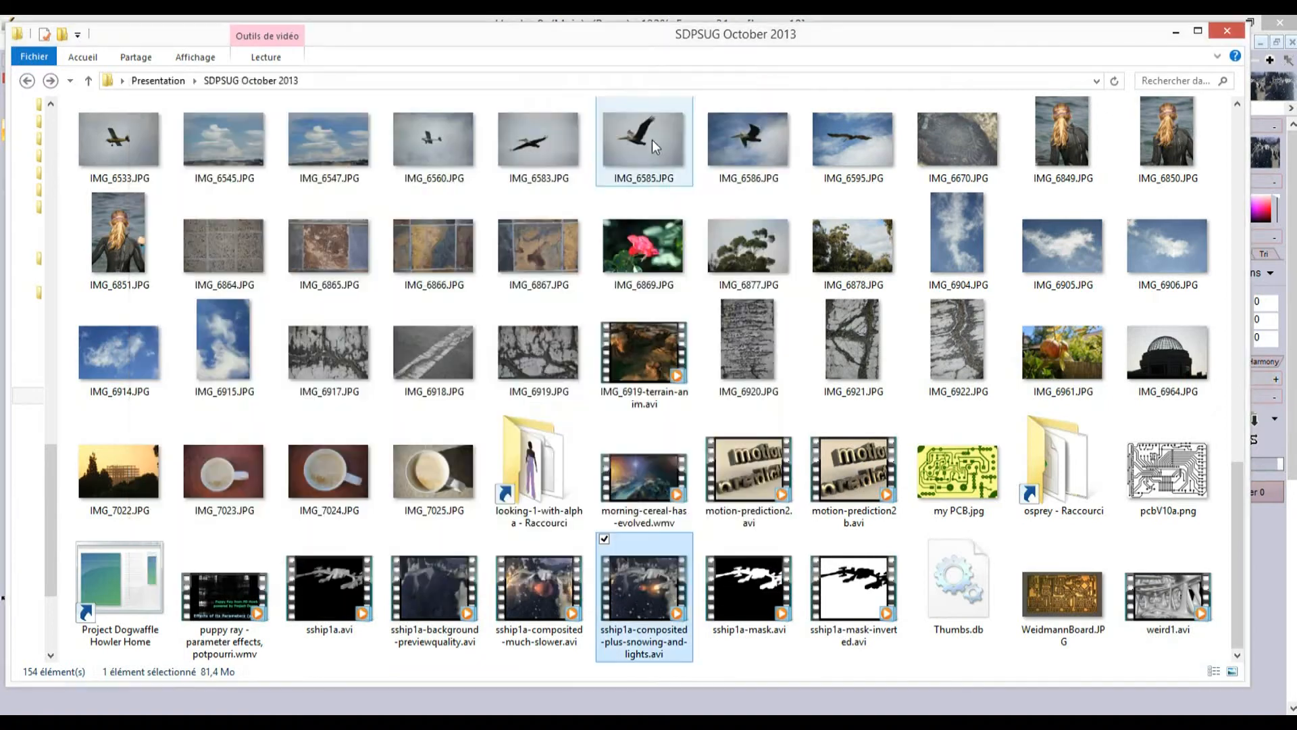
pyautogui.hotkey('alt', 'Tab')
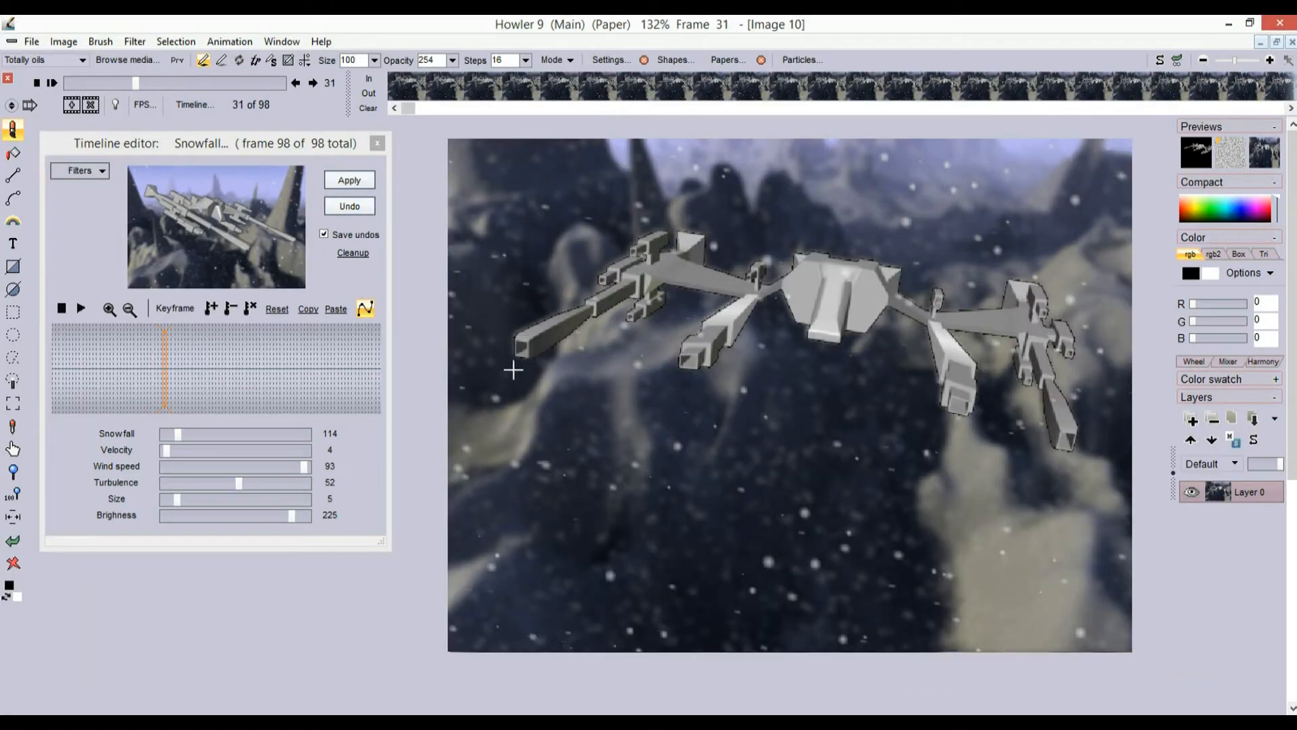
# Choose the animated Lens flare filter, open its flare settings, and move the options window clear of the preview
pyautogui.click(100, 173)
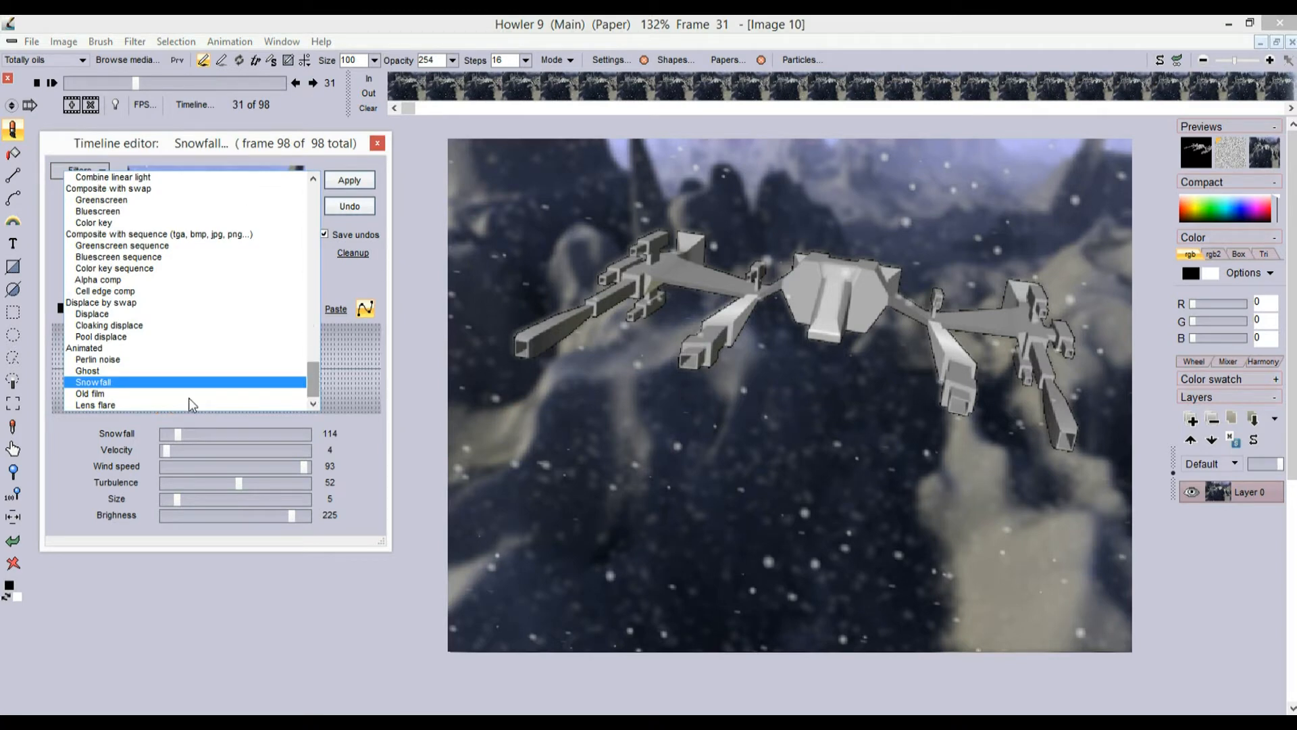
pyautogui.click(148, 404)
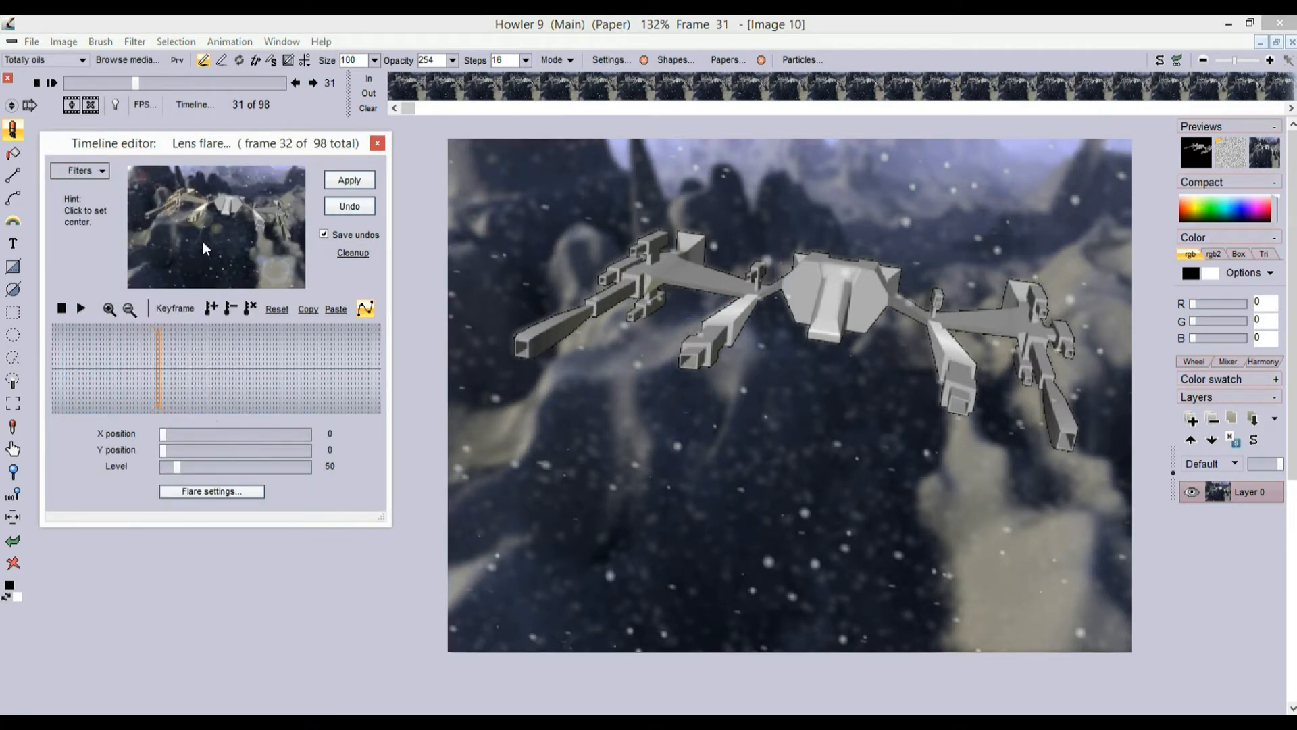
pyautogui.click(204, 489)
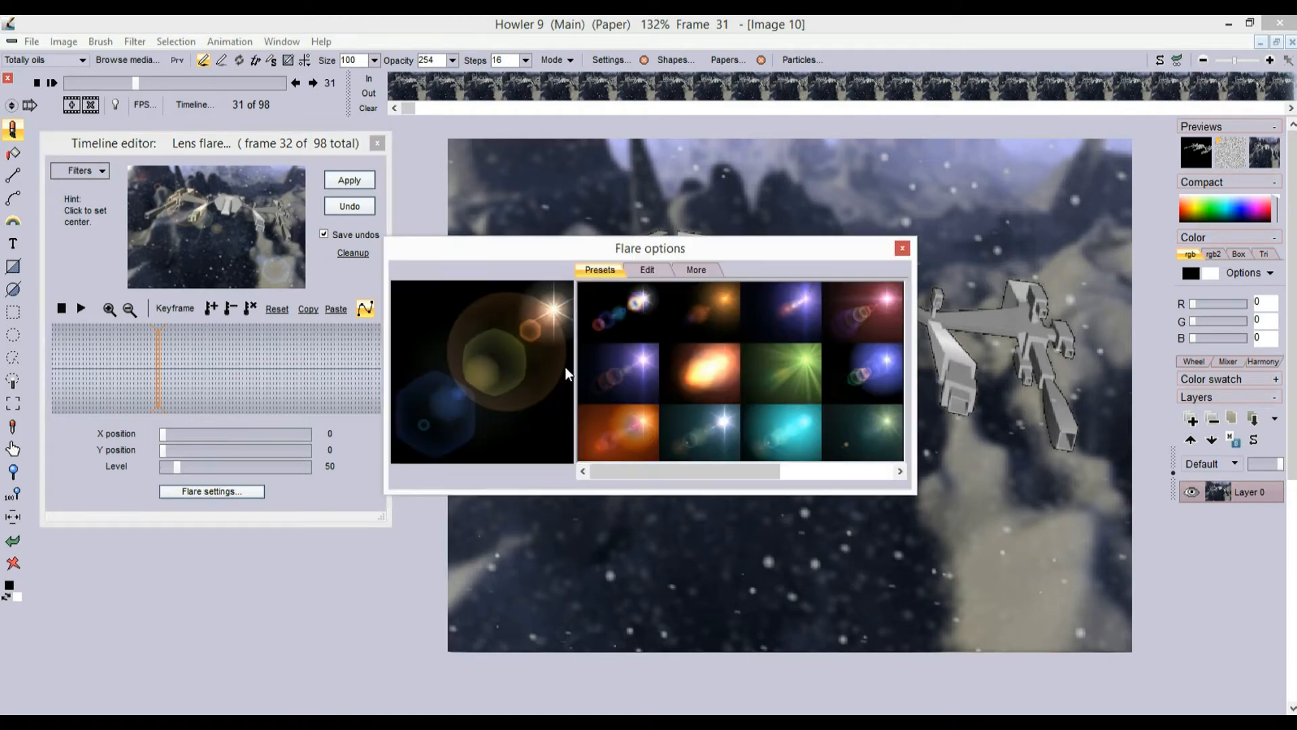
pyautogui.moveTo(532, 255)
pyautogui.mouseDown()
pyautogui.moveTo(395, 411)
pyautogui.moveTo(196, 451)
pyautogui.moveTo(522, 485)
pyautogui.moveTo(335, 476)
pyautogui.moveTo(167, 446)
pyautogui.mouseUp()
# Preview the default flare on frame 18, centered at X 63, Y 75 with level 97
pyautogui.moveTo(98, 335)
pyautogui.mouseDown()
pyautogui.moveTo(231, 355)
pyautogui.moveTo(111, 371)
pyautogui.mouseUp()
pyautogui.moveTo(237, 259)
pyautogui.mouseDown()
pyautogui.moveTo(188, 253)
pyautogui.moveTo(140, 217)
pyautogui.moveTo(238, 257)
pyautogui.mouseUp()
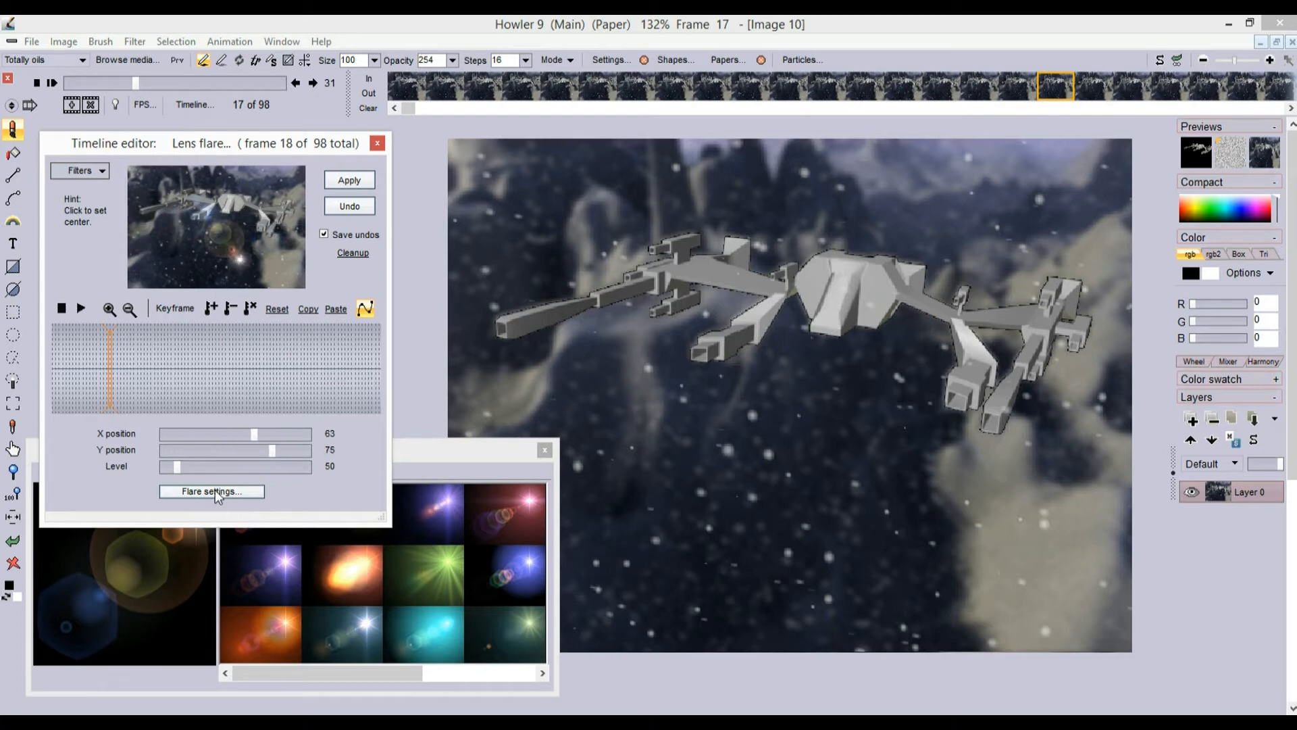
pyautogui.click(191, 466)
pyautogui.moveTo(189, 466); pyautogui.dragTo(192, 466)
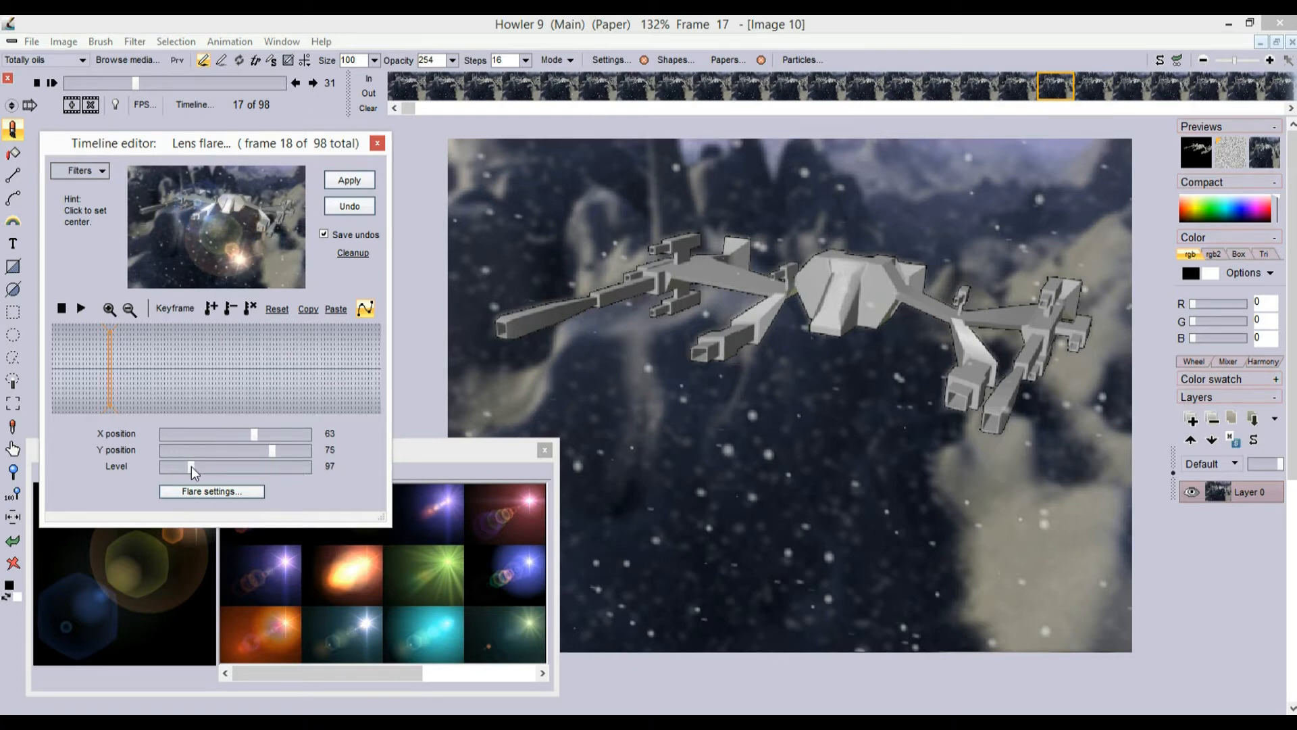
# Try the fiery orange, blue-white star and dark green flare presets at different positions on frame 18
pyautogui.click(354, 574)
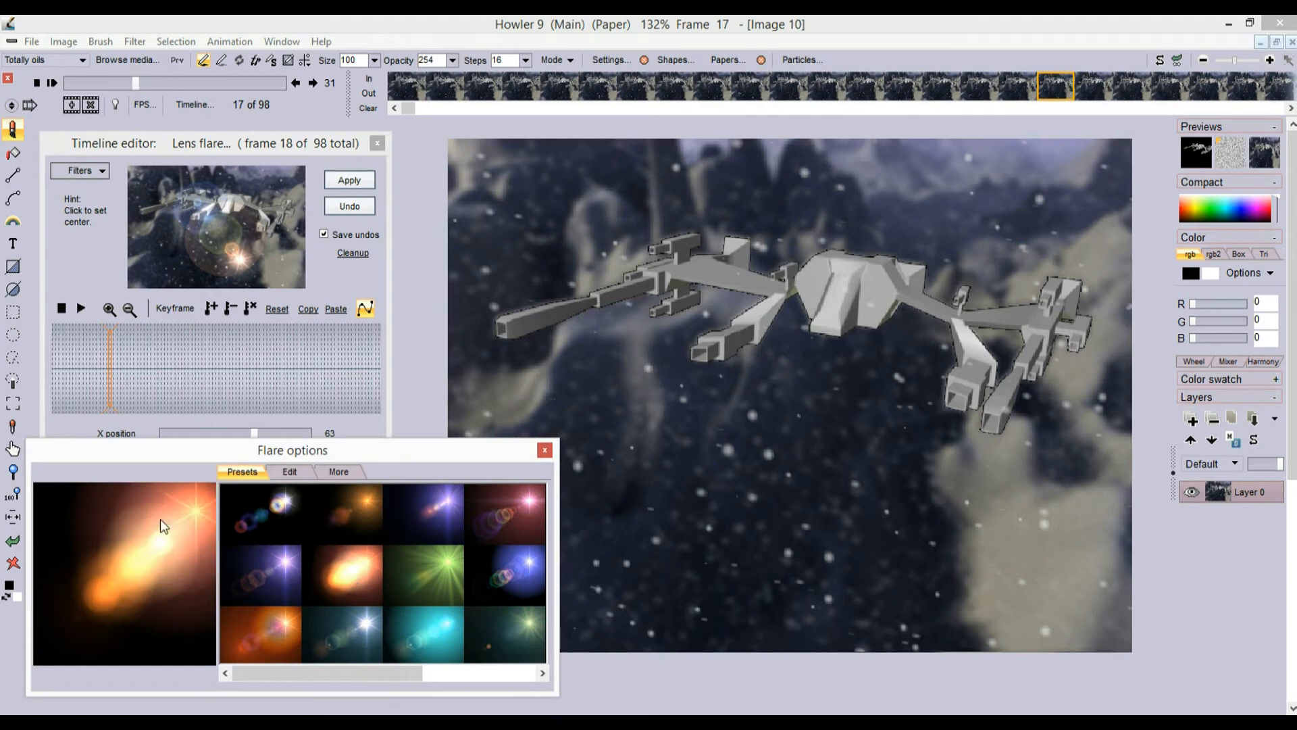
pyautogui.click(214, 244)
pyautogui.click(160, 252)
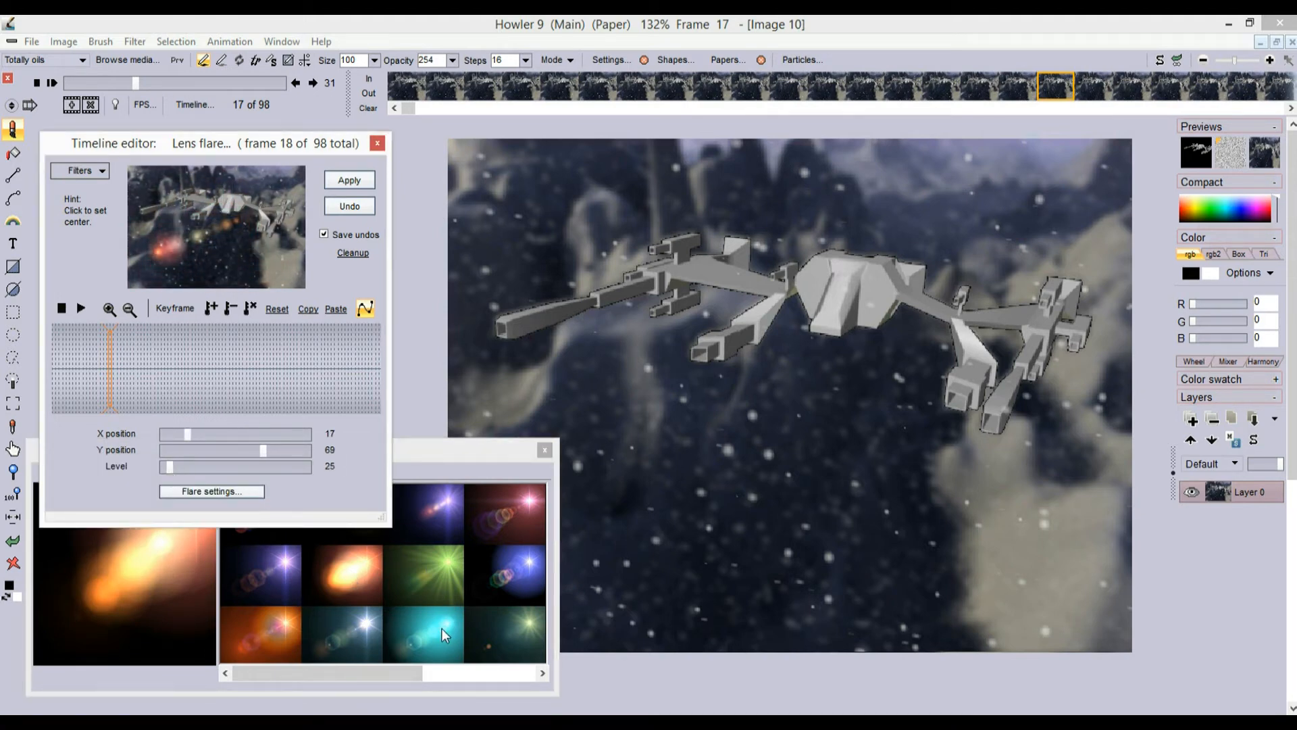
pyautogui.click(371, 624)
pyautogui.click(371, 624)
pyautogui.click(521, 629)
pyautogui.moveTo(214, 252); pyautogui.dragTo(196, 256)
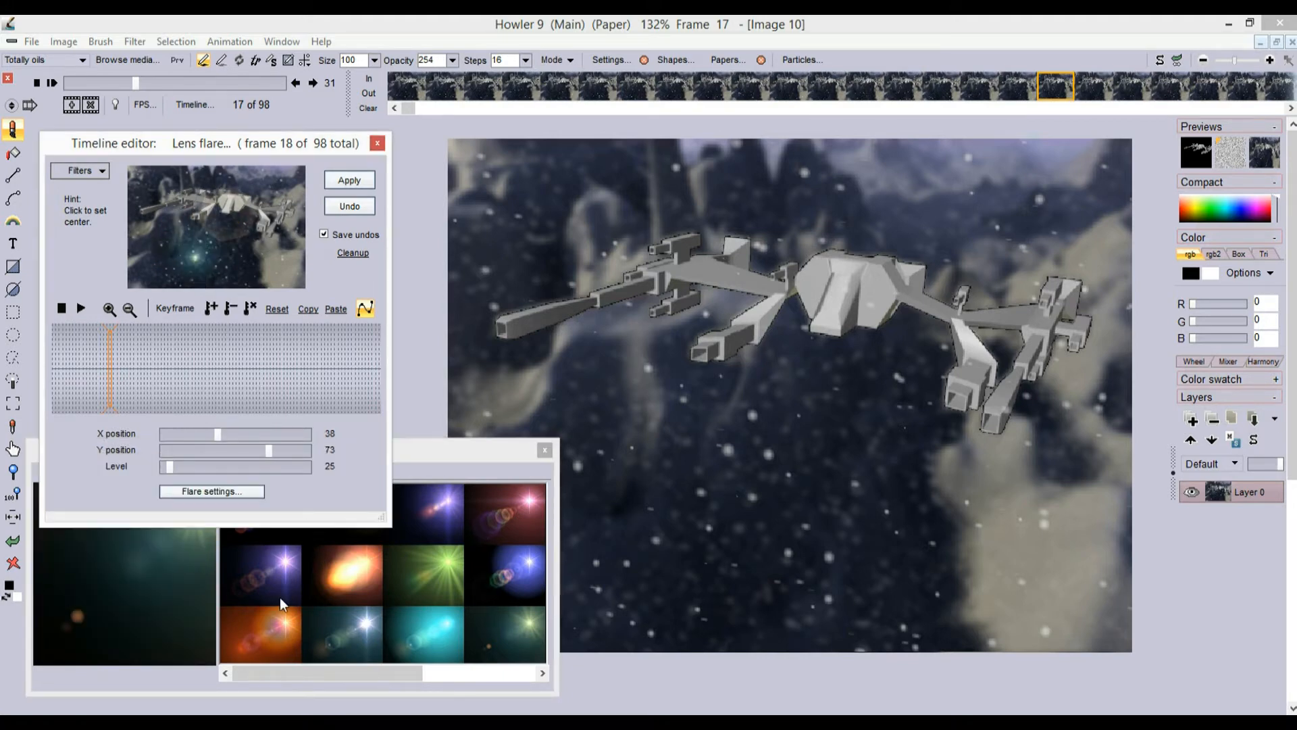
# Choose the orange flare preset with the purple rings and preview it on frame 30 at X 35, Y 64
pyautogui.click(273, 619)
pyautogui.click(152, 355)
pyautogui.moveTo(198, 233)
pyautogui.mouseDown()
pyautogui.moveTo(146, 217)
pyautogui.moveTo(188, 246)
pyautogui.mouseUp()
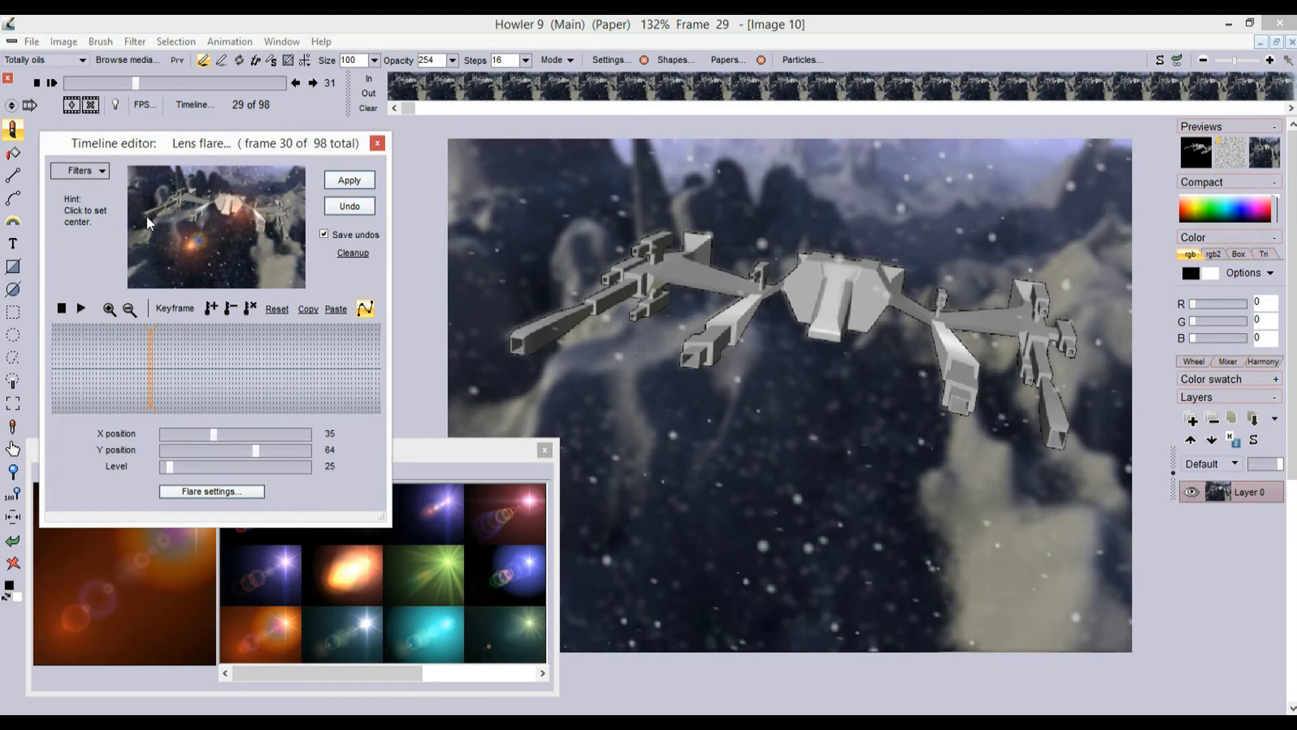
# Keyframe the flare at frame 1 on the spaceship's left gun tip, with X 8, Y 34 and level 44
pyautogui.moveTo(148, 216); pyautogui.dragTo(158, 228)
pyautogui.moveTo(88, 375); pyautogui.dragTo(54, 372)
pyautogui.moveTo(148, 219); pyautogui.dragTo(143, 209)
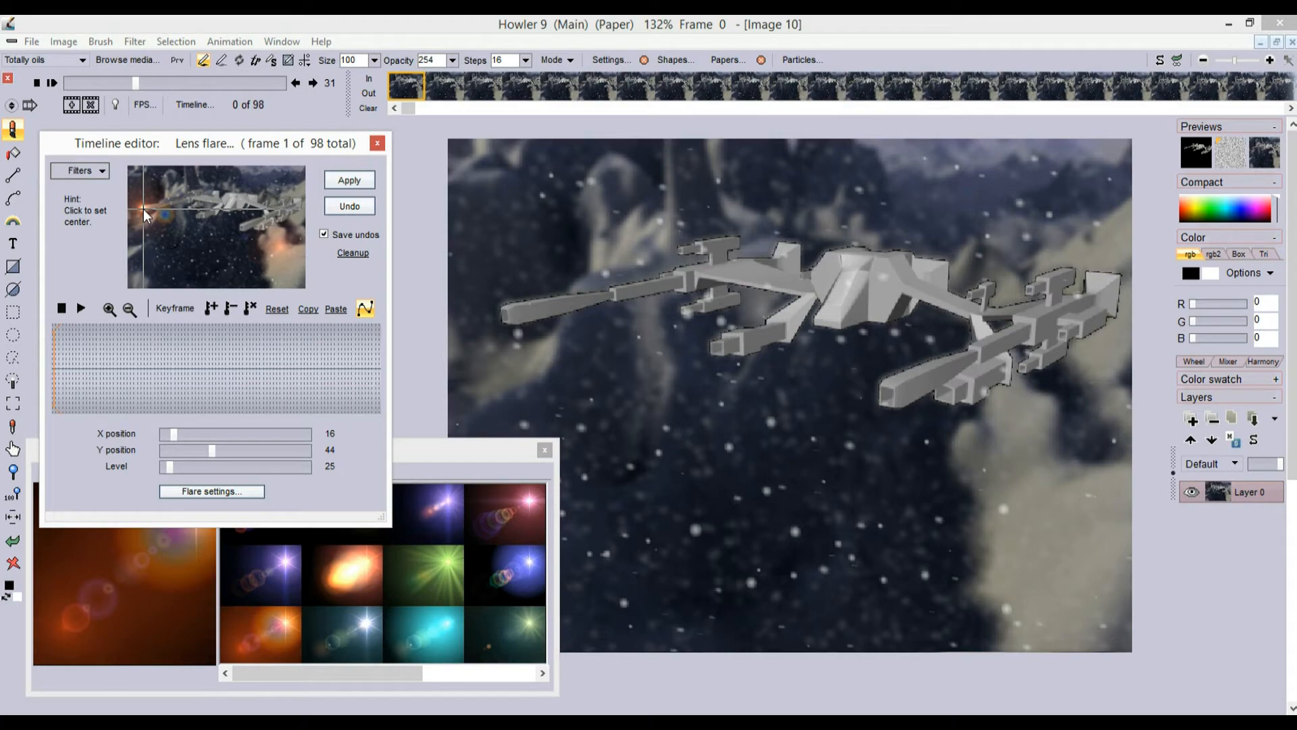
pyautogui.moveTo(172, 470); pyautogui.dragTo(175, 463)
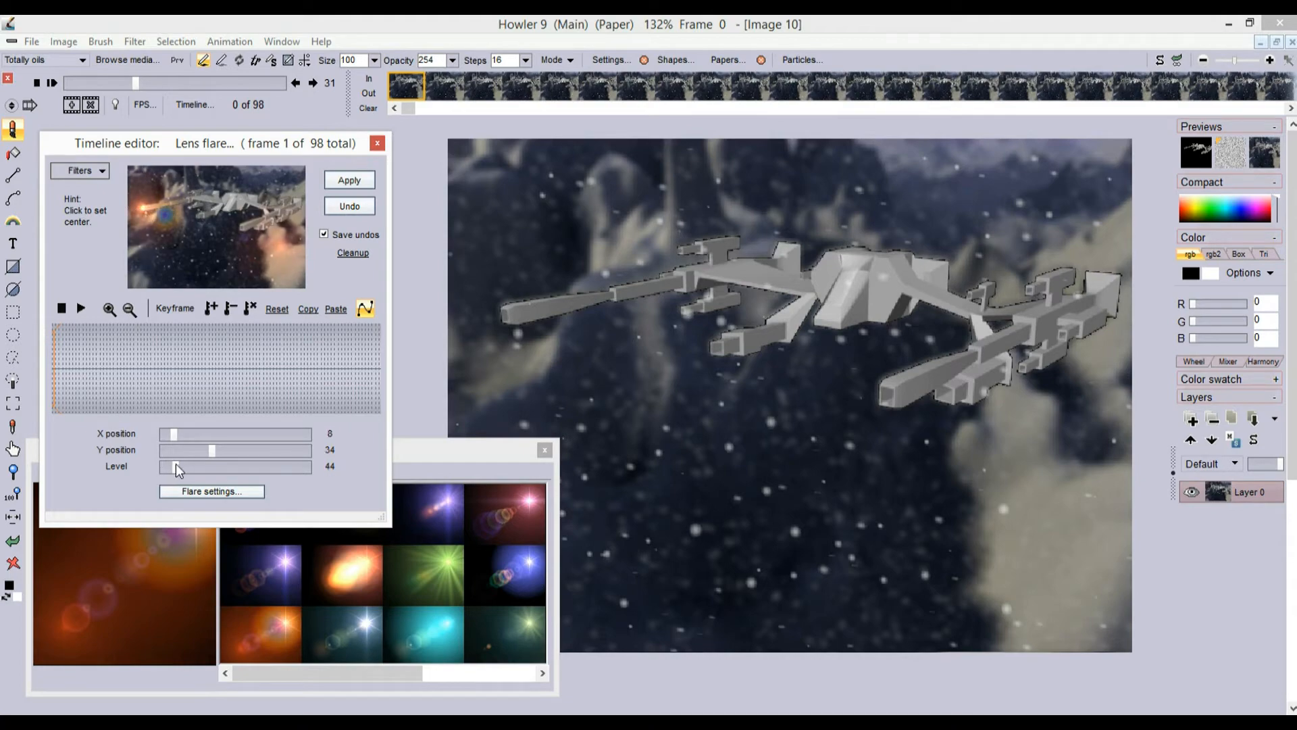
# Keyframe the flare at frame 46 on the same gun tip, with X 17, Y 44 and level 80
pyautogui.moveTo(75, 375); pyautogui.dragTo(206, 369)
pyautogui.click(158, 220)
pyautogui.moveTo(160, 221); pyautogui.dragTo(166, 224)
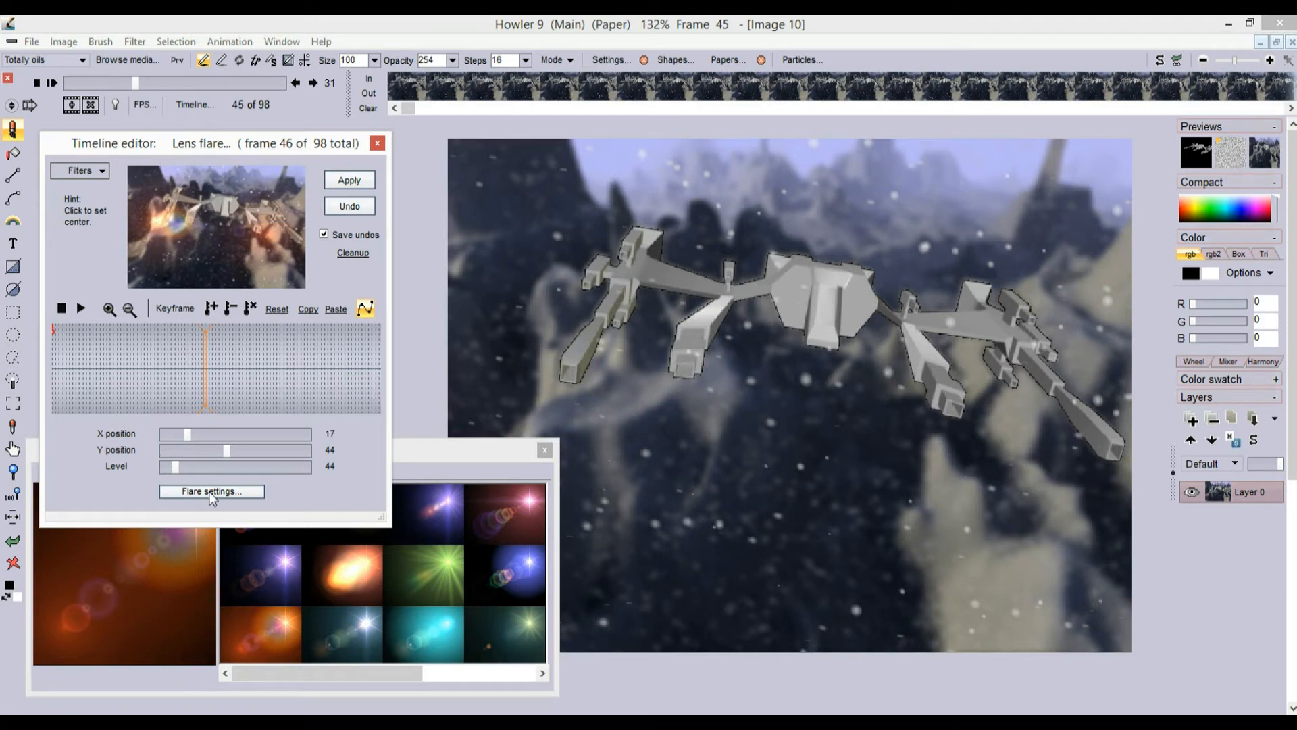
pyautogui.moveTo(178, 467); pyautogui.dragTo(186, 468)
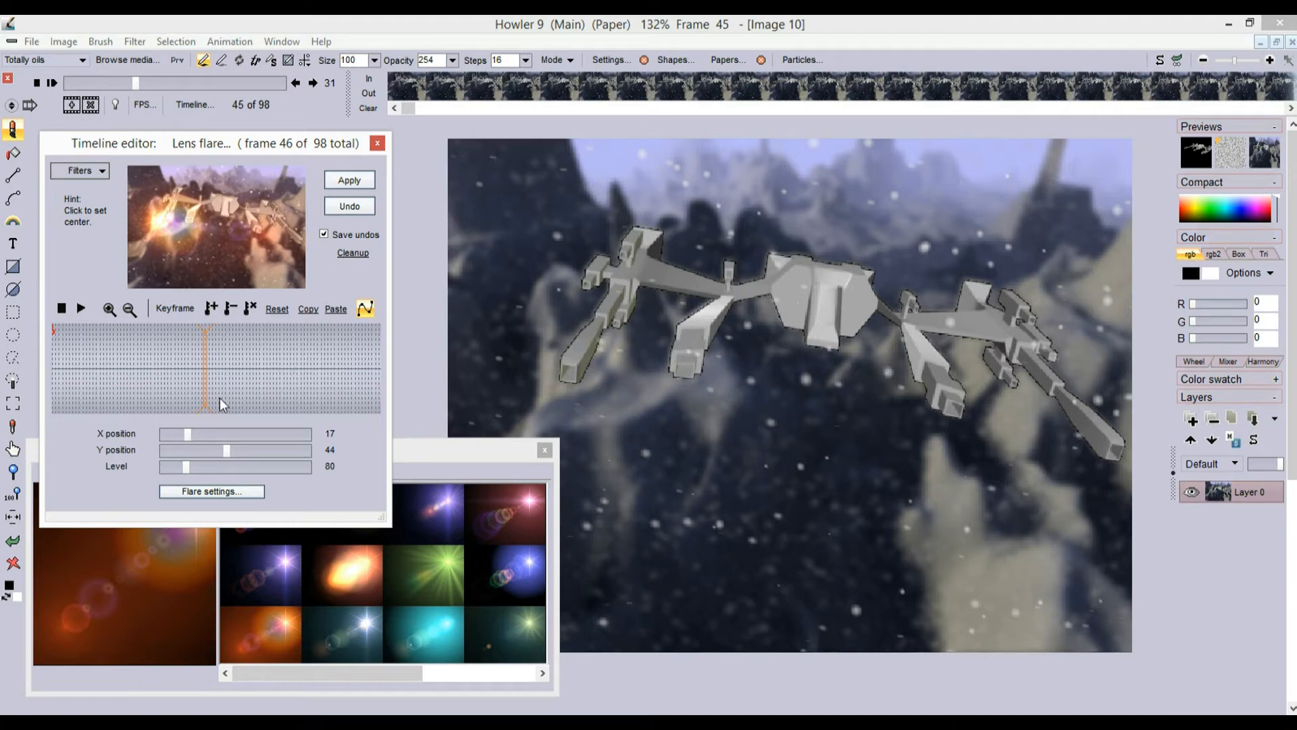
pyautogui.click(229, 306)
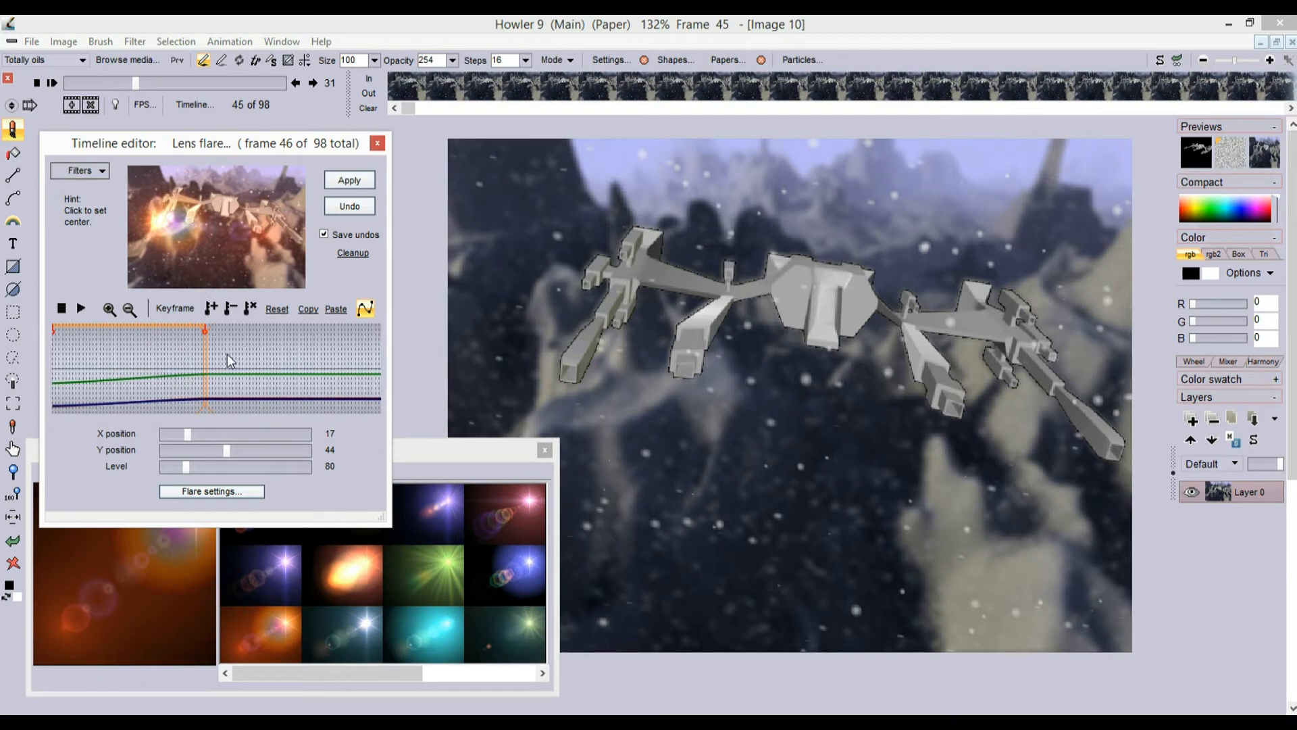
# Keyframe the flare at frame 98 on the end of the long gun, with X 68, Y 65 and level 75
pyautogui.moveTo(228, 354); pyautogui.dragTo(394, 355)
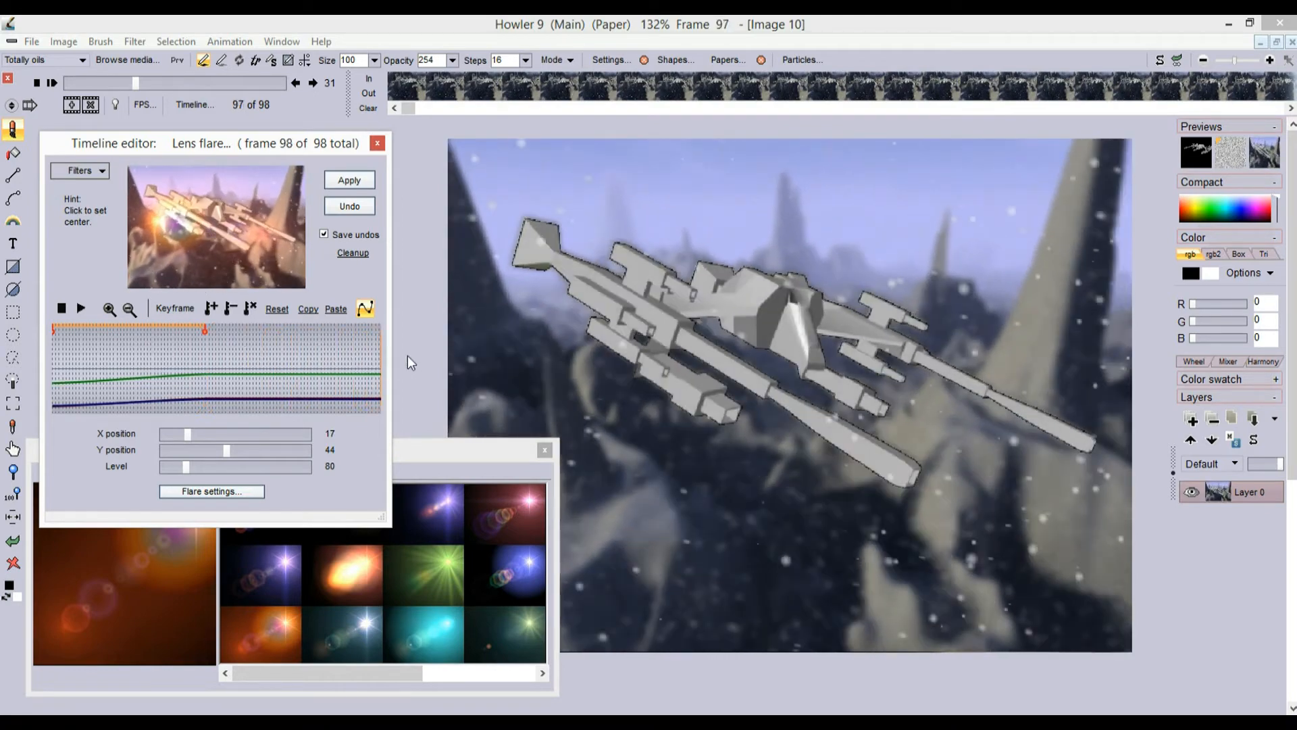
pyautogui.click(250, 248)
pyautogui.click(250, 250)
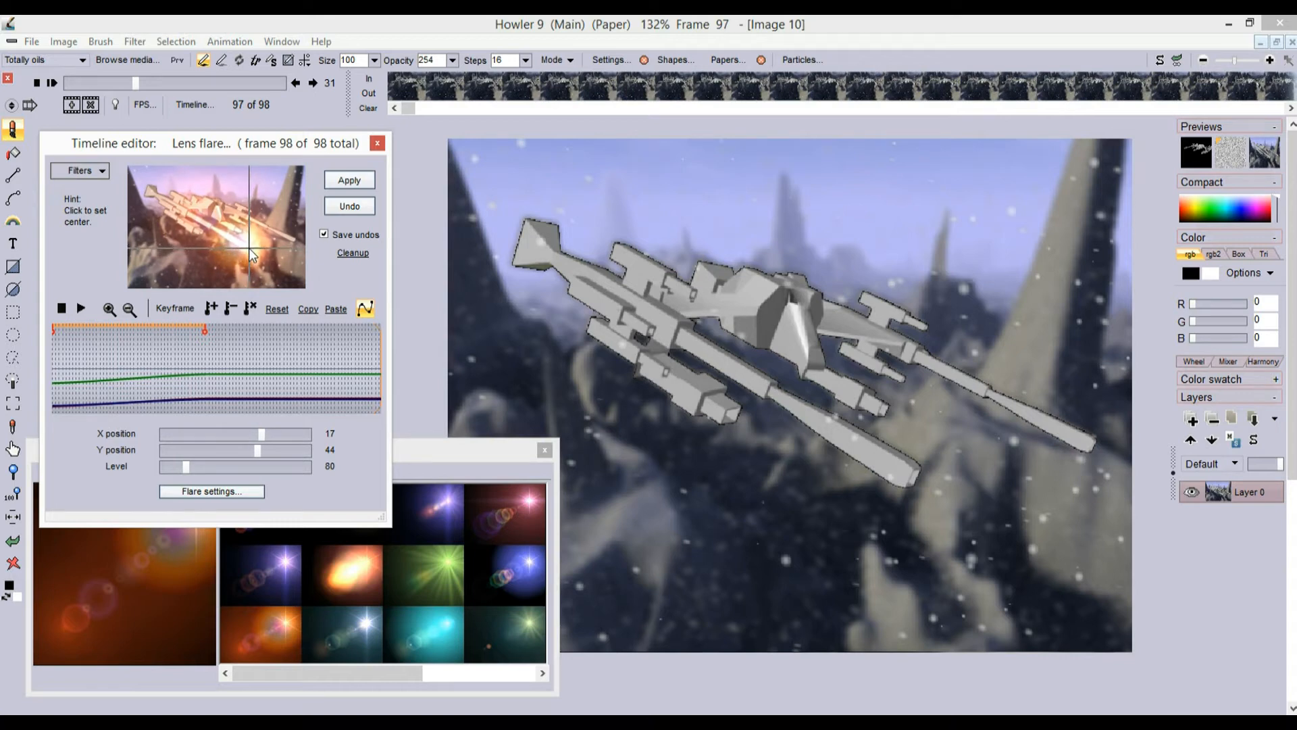
pyautogui.click(181, 470)
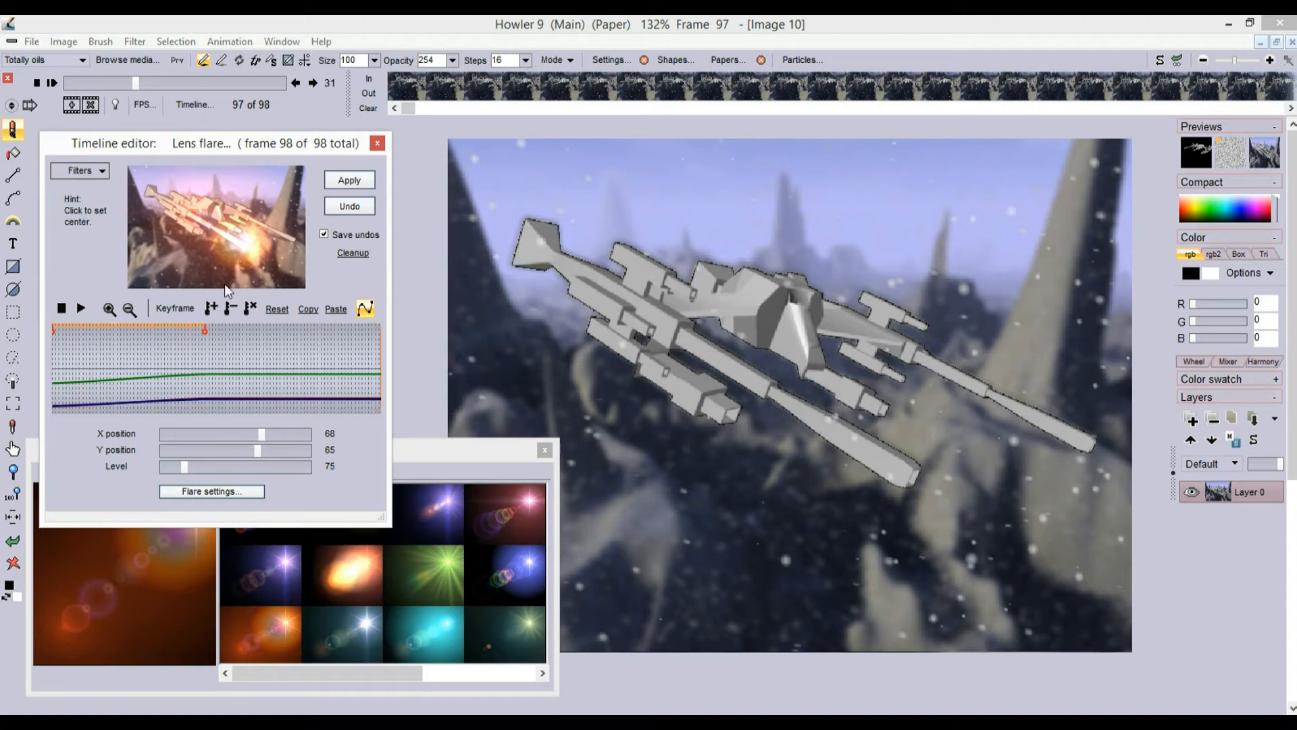
pyautogui.click(212, 308)
# Keyframe the flare at frame 22 on the left gun tip, with X 8, Y 38 and level 75
pyautogui.moveTo(315, 368); pyautogui.dragTo(123, 383)
pyautogui.moveTo(179, 224); pyautogui.dragTo(142, 217)
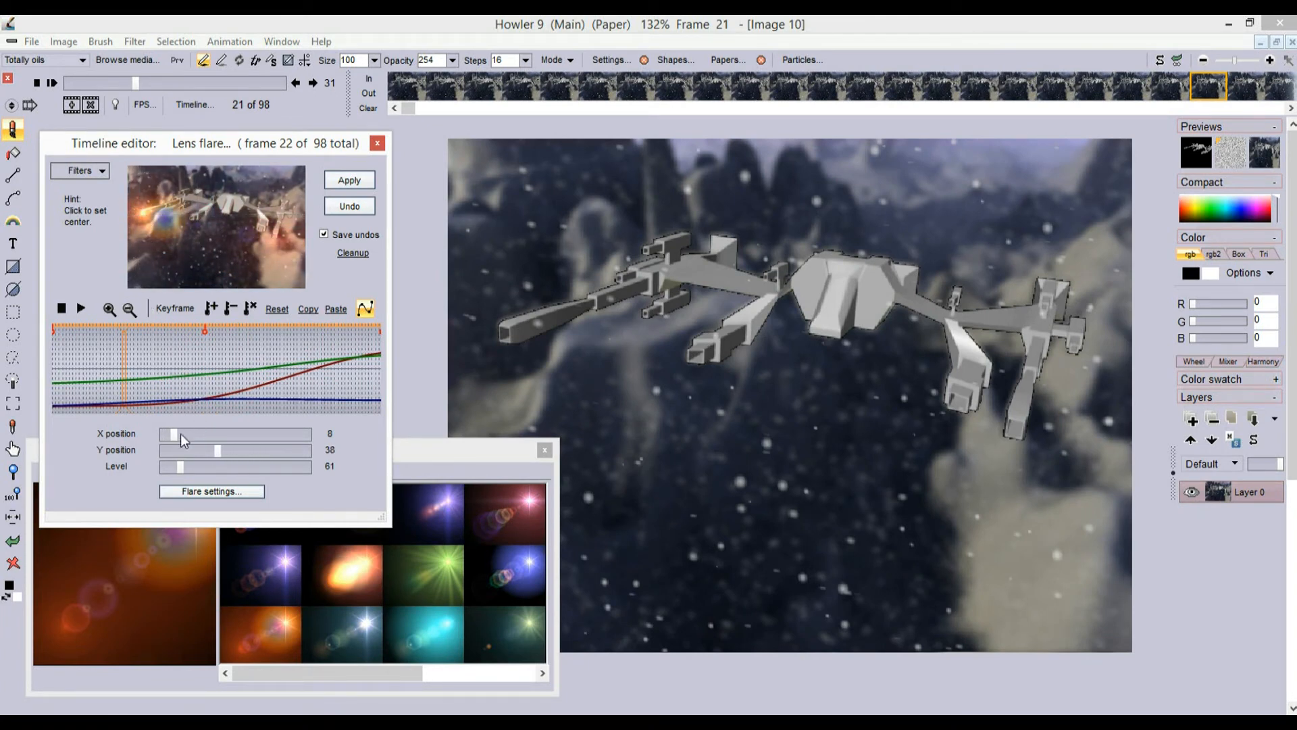
pyautogui.moveTo(182, 466); pyautogui.dragTo(185, 469)
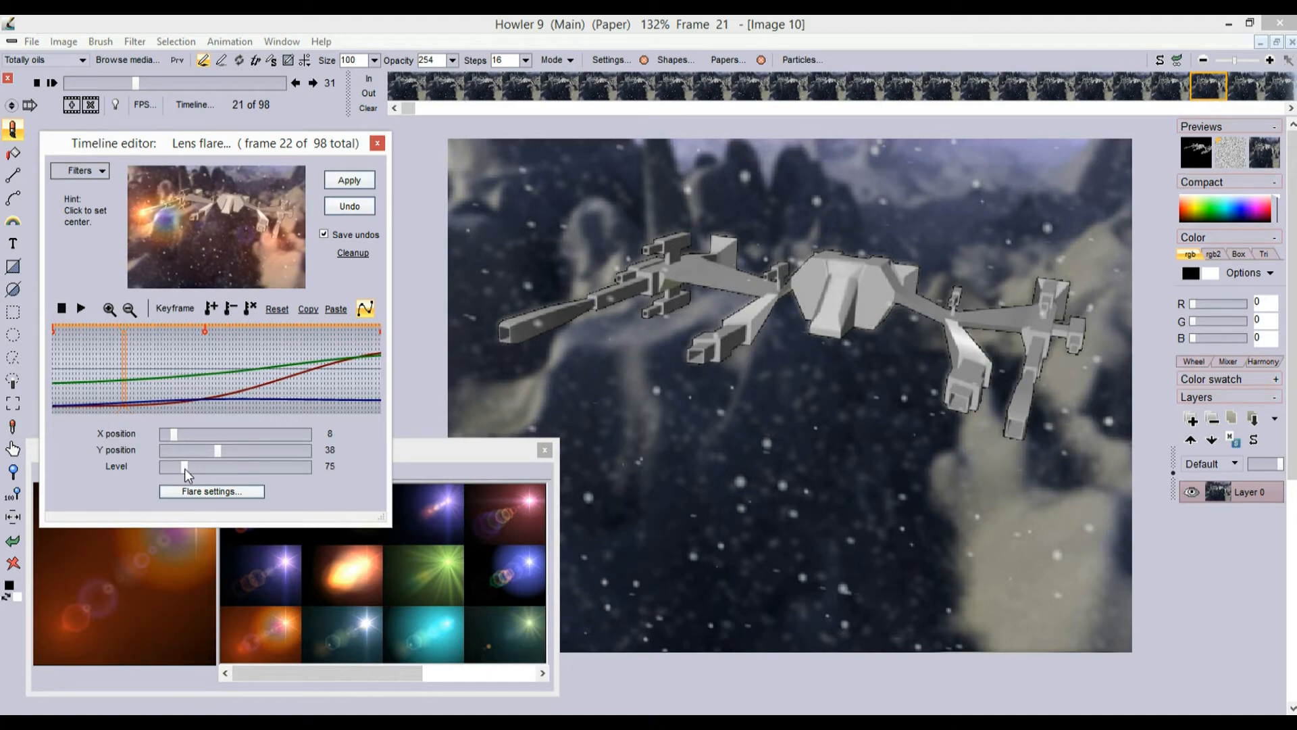
# Keyframe the flare at frame 71 on the gun tip, with X 39, Y 56 and level 78
pyautogui.moveTo(95, 355)
pyautogui.mouseDown()
pyautogui.moveTo(141, 356)
pyautogui.moveTo(83, 365)
pyautogui.moveTo(147, 368)
pyautogui.moveTo(116, 368)
pyautogui.moveTo(160, 333)
pyautogui.moveTo(112, 336)
pyautogui.moveTo(127, 334)
pyautogui.moveTo(131, 359)
pyautogui.moveTo(88, 365)
pyautogui.moveTo(347, 383)
pyautogui.moveTo(267, 383)
pyautogui.moveTo(301, 384)
pyautogui.moveTo(291, 382)
pyautogui.mouseUp()
pyautogui.moveTo(192, 237); pyautogui.dragTo(196, 246)
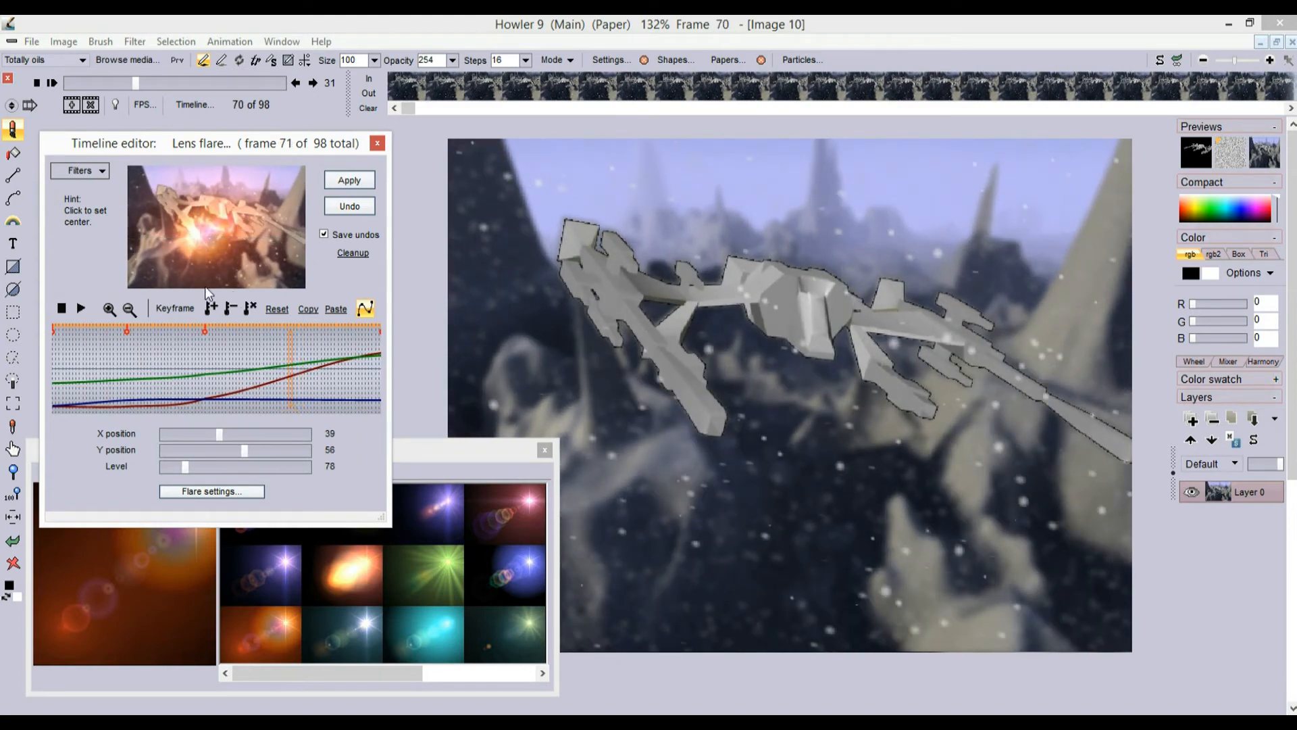
pyautogui.click(211, 308)
# Refine the flare position at frame 98 to X 67, Y 66, and apply the animated lens flare to all frames
pyautogui.moveTo(286, 378)
pyautogui.mouseDown()
pyautogui.moveTo(124, 382)
pyautogui.moveTo(387, 386)
pyautogui.moveTo(339, 393)
pyautogui.moveTo(315, 392)
pyautogui.moveTo(387, 378)
pyautogui.mouseUp()
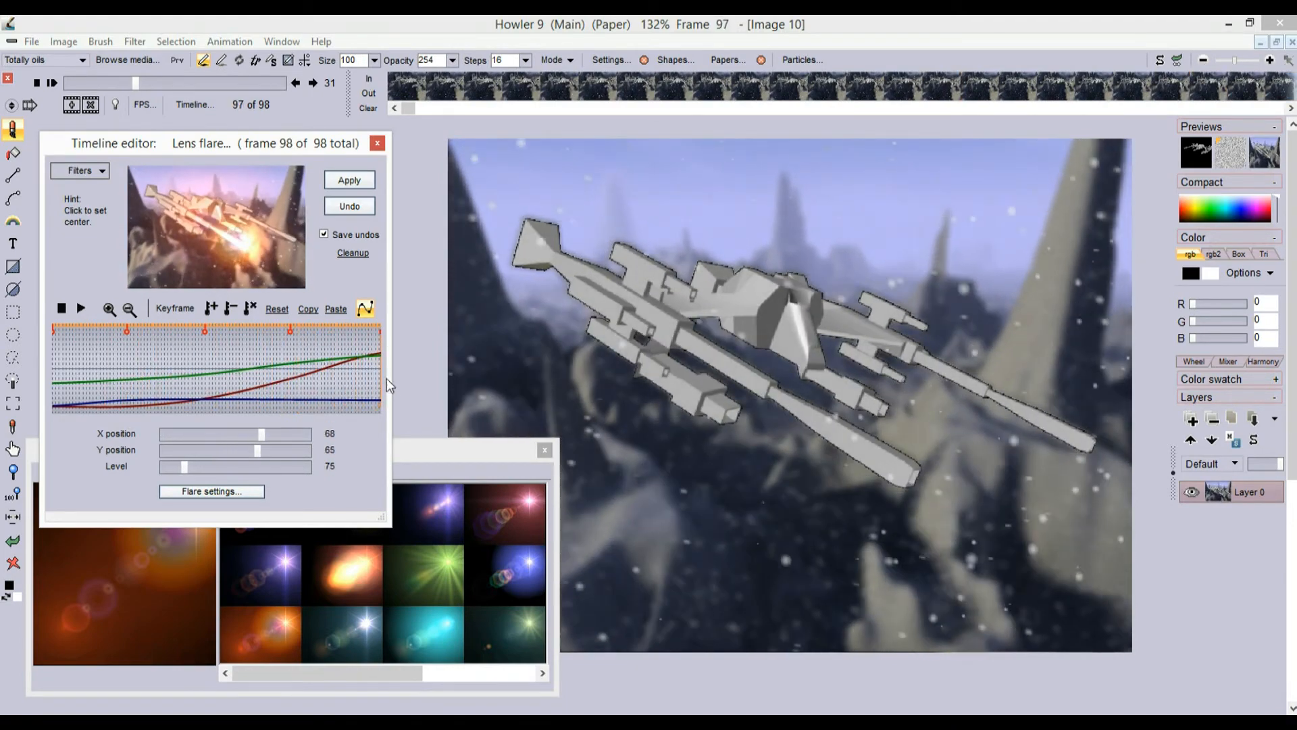
pyautogui.moveTo(258, 249); pyautogui.dragTo(250, 251)
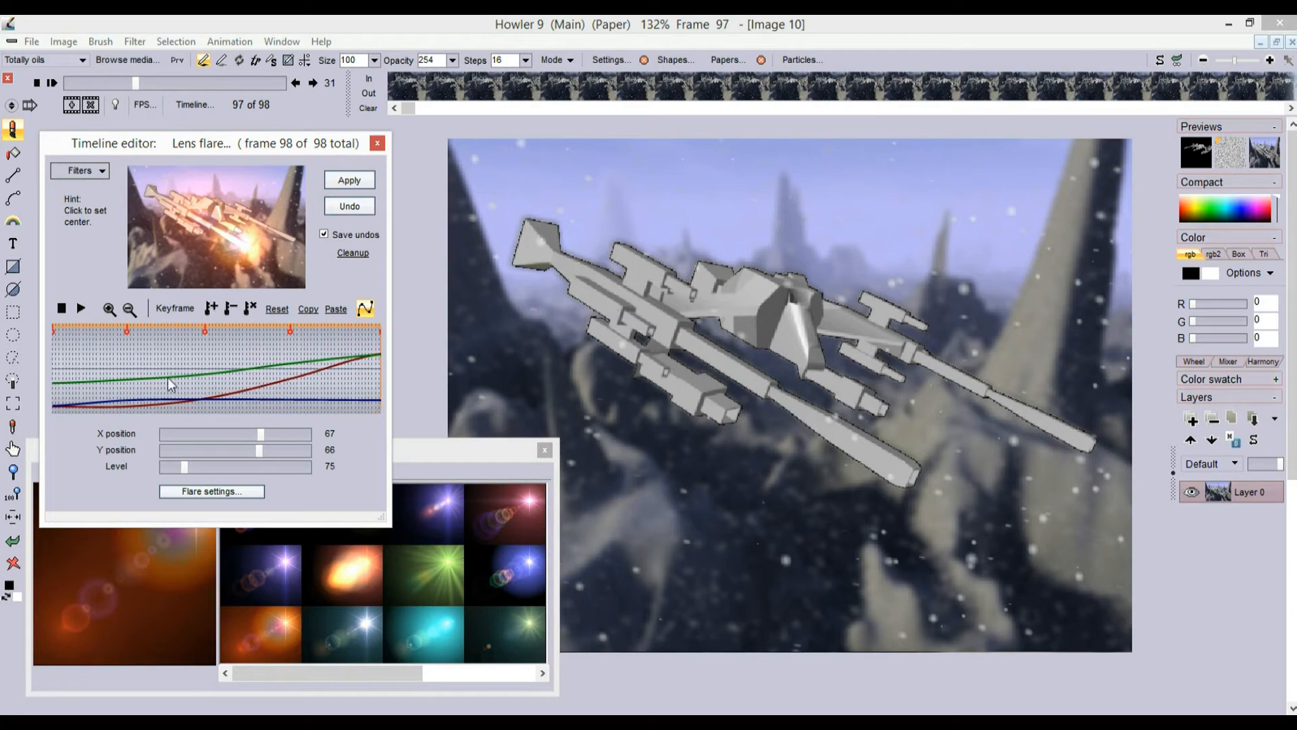
pyautogui.press('space')
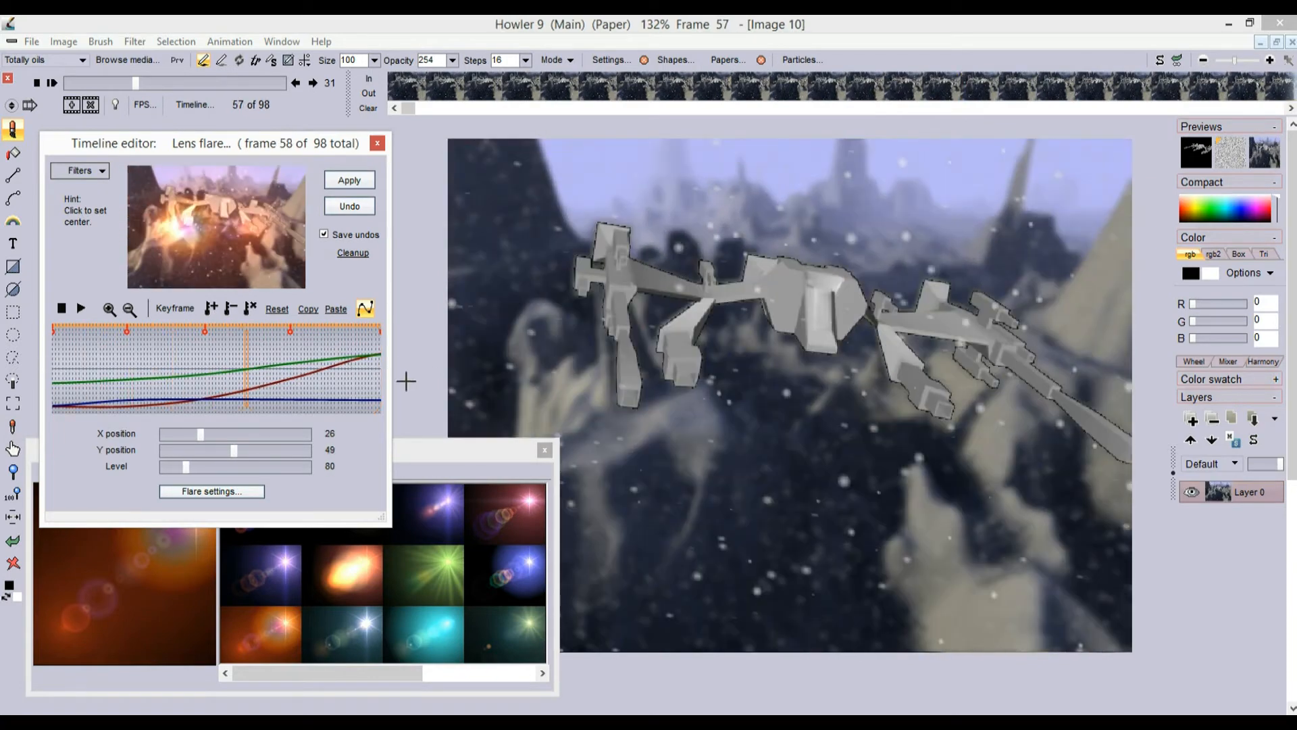
pyautogui.moveTo(390, 405); pyautogui.dragTo(338, 430)
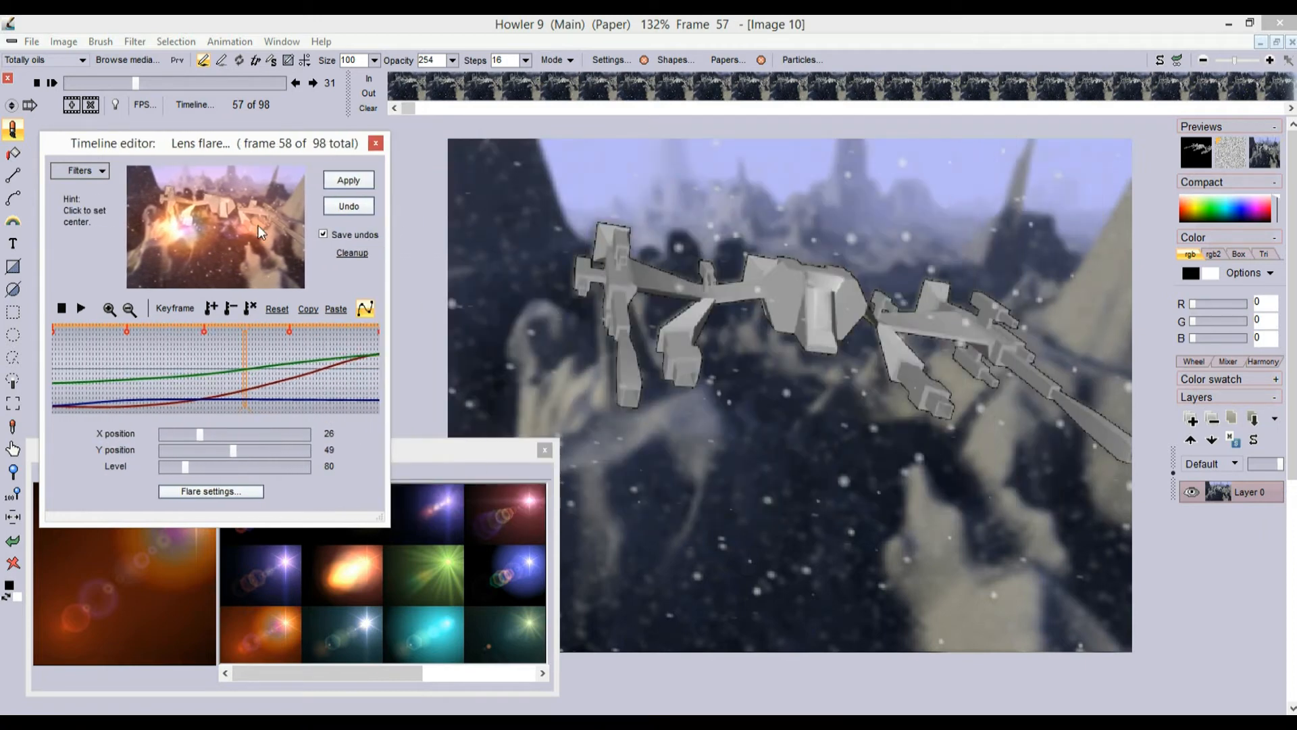
pyautogui.click(349, 180)
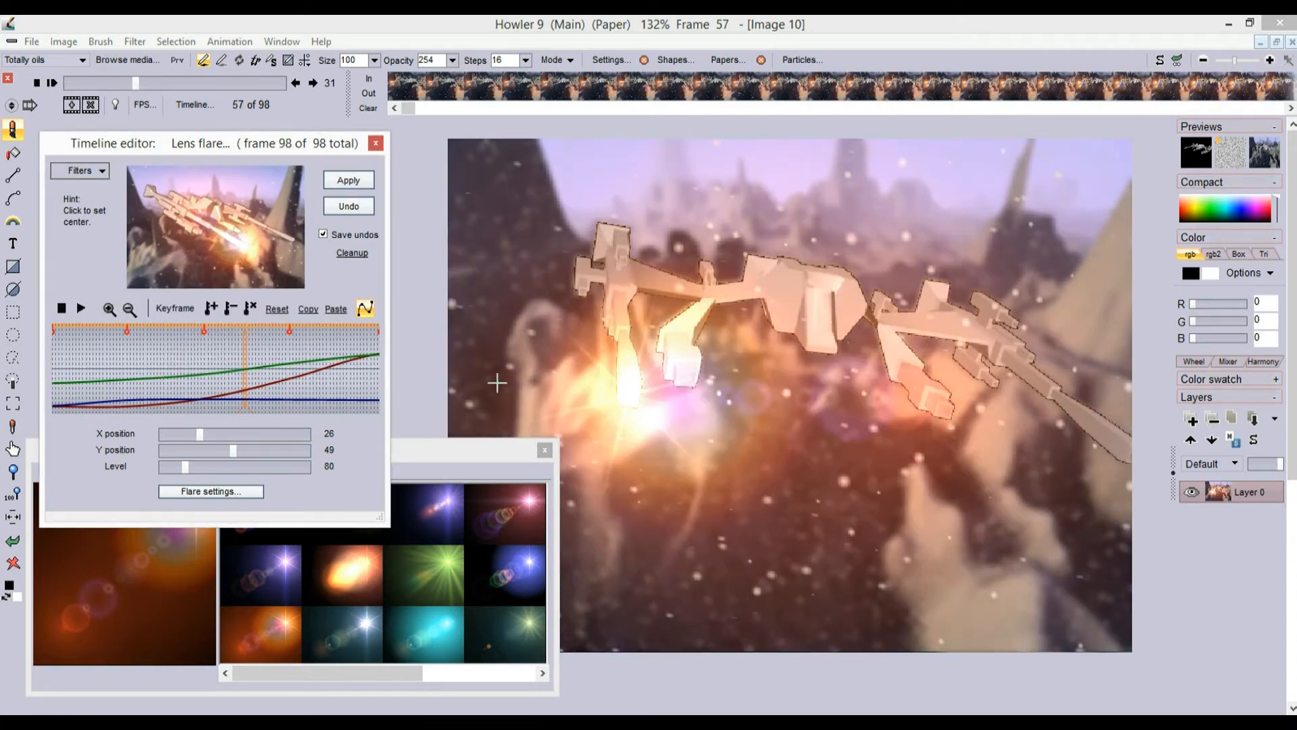
# Clear all flare keyframes and preview a second flare near the spaceship's opposite gun on frame 27
pyautogui.click(250, 309)
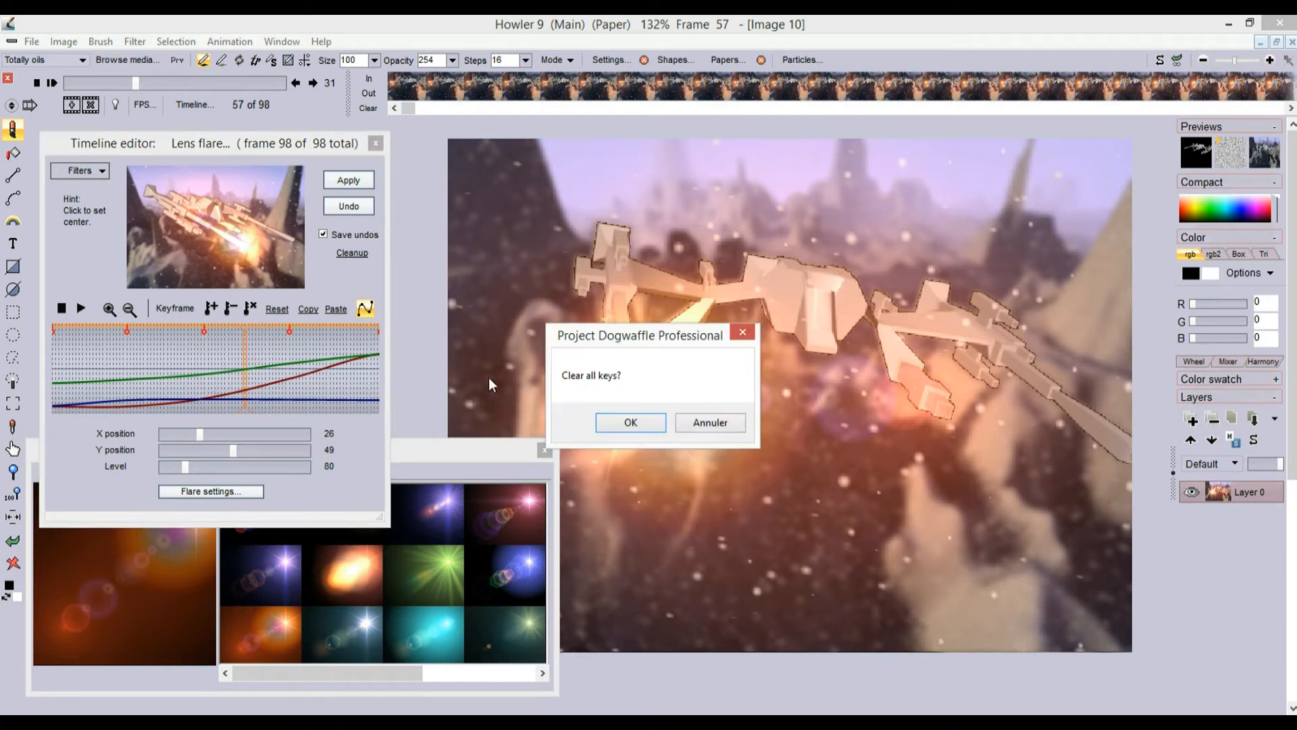
pyautogui.click(630, 421)
pyautogui.click(165, 341)
pyautogui.click(142, 343)
pyautogui.moveTo(284, 233)
pyautogui.mouseDown()
pyautogui.moveTo(284, 245)
pyautogui.moveTo(243, 237)
pyautogui.mouseUp()
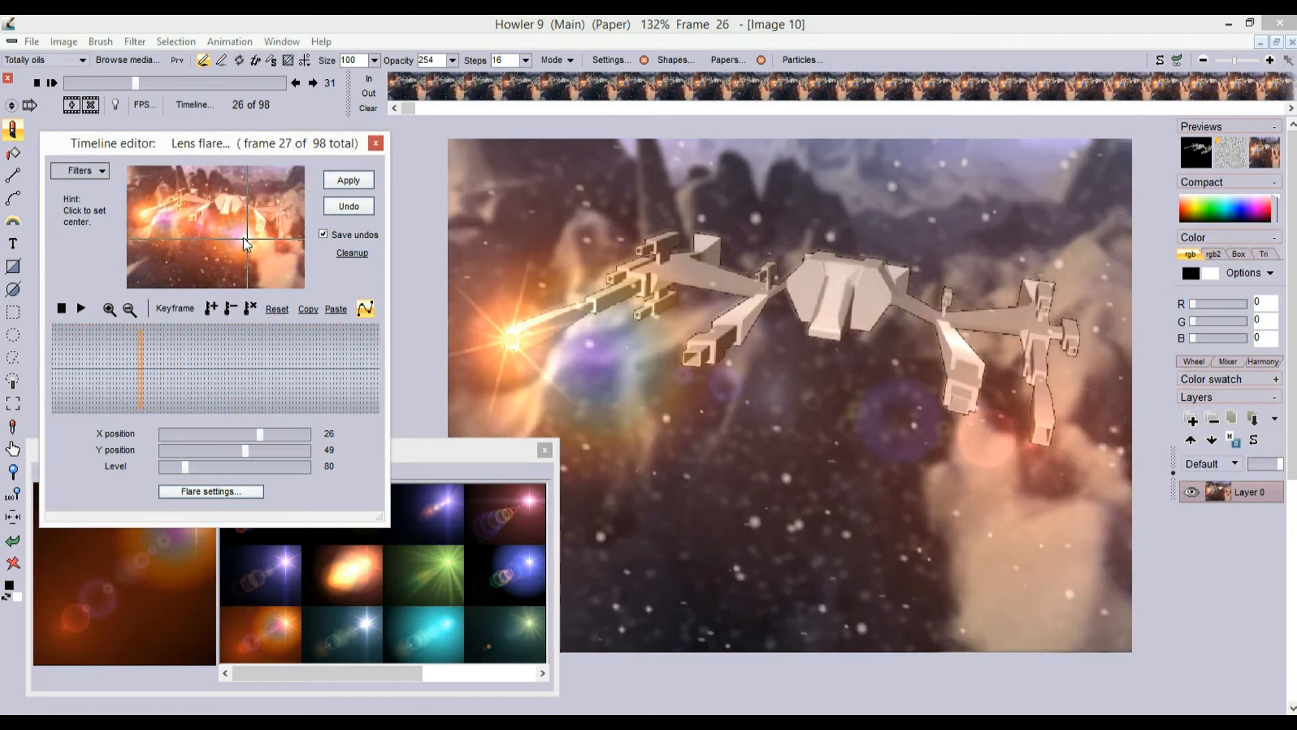
# Keyframe the second flare at frame 12 with X 73, Y 53 and level 0, and advance to frame 13
pyautogui.moveTo(141, 357)
pyautogui.mouseDown()
pyautogui.moveTo(52, 366)
pyautogui.moveTo(120, 368)
pyautogui.moveTo(99, 367)
pyautogui.mouseUp()
pyautogui.moveTo(257, 228); pyautogui.dragTo(261, 237)
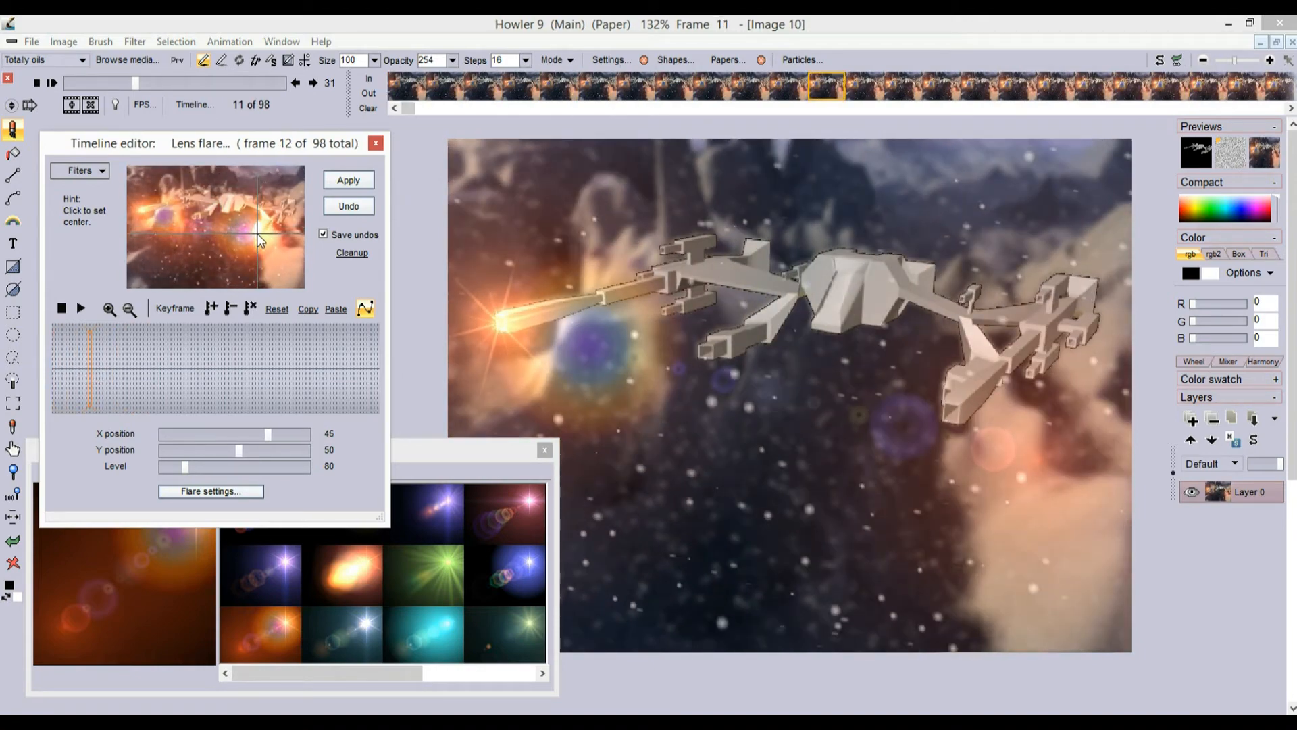
pyautogui.moveTo(185, 466); pyautogui.dragTo(135, 469)
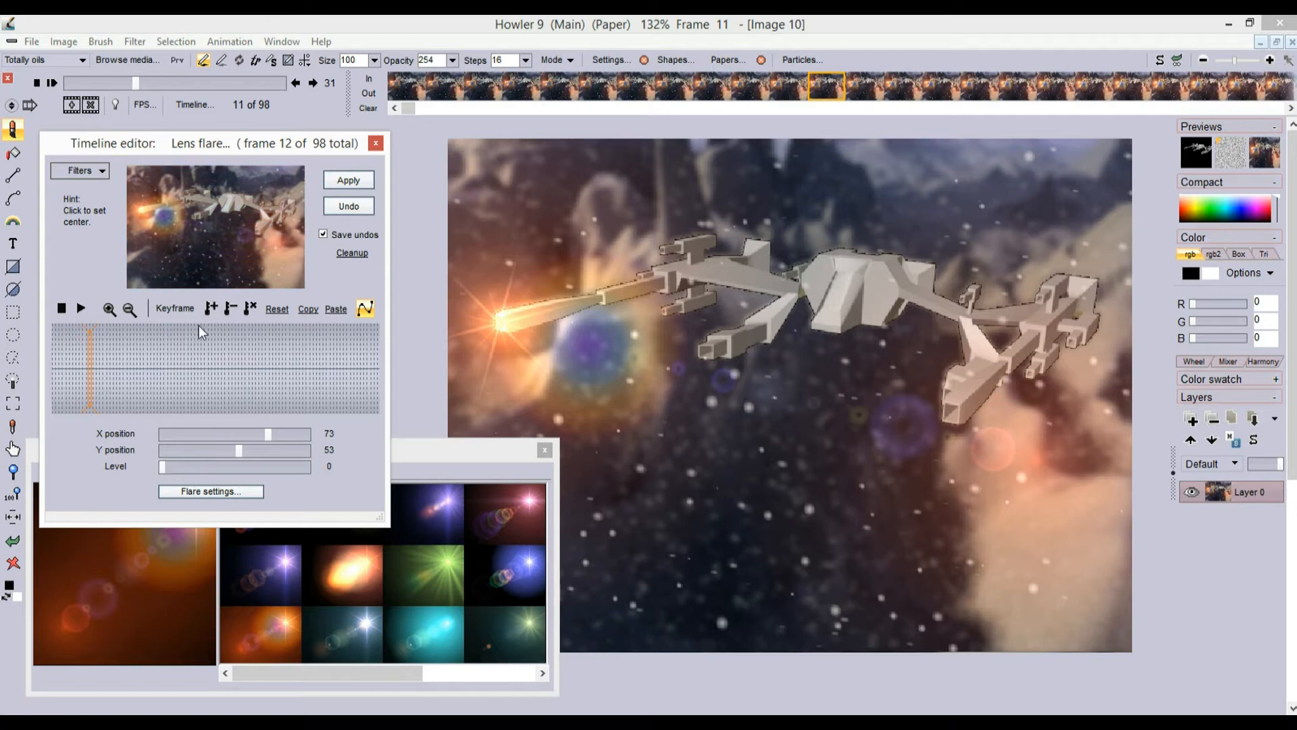
pyautogui.click(211, 308)
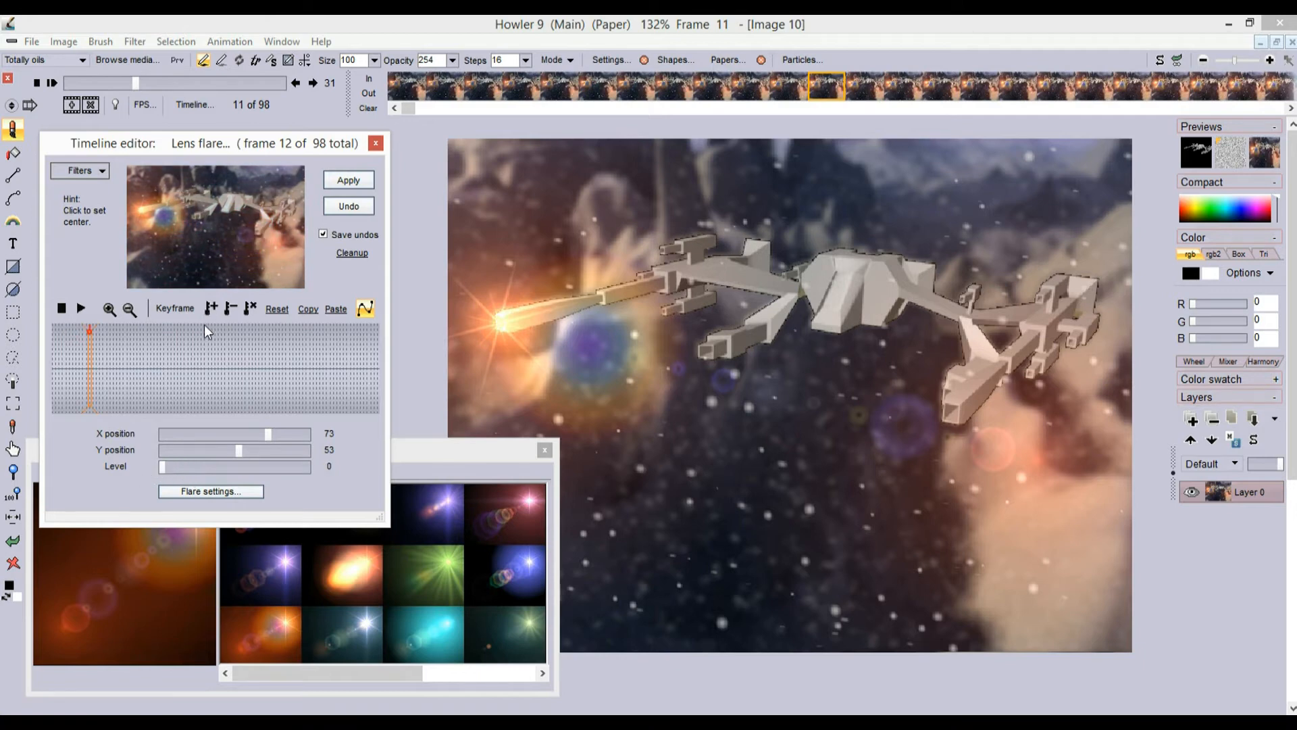
pyautogui.click(94, 349)
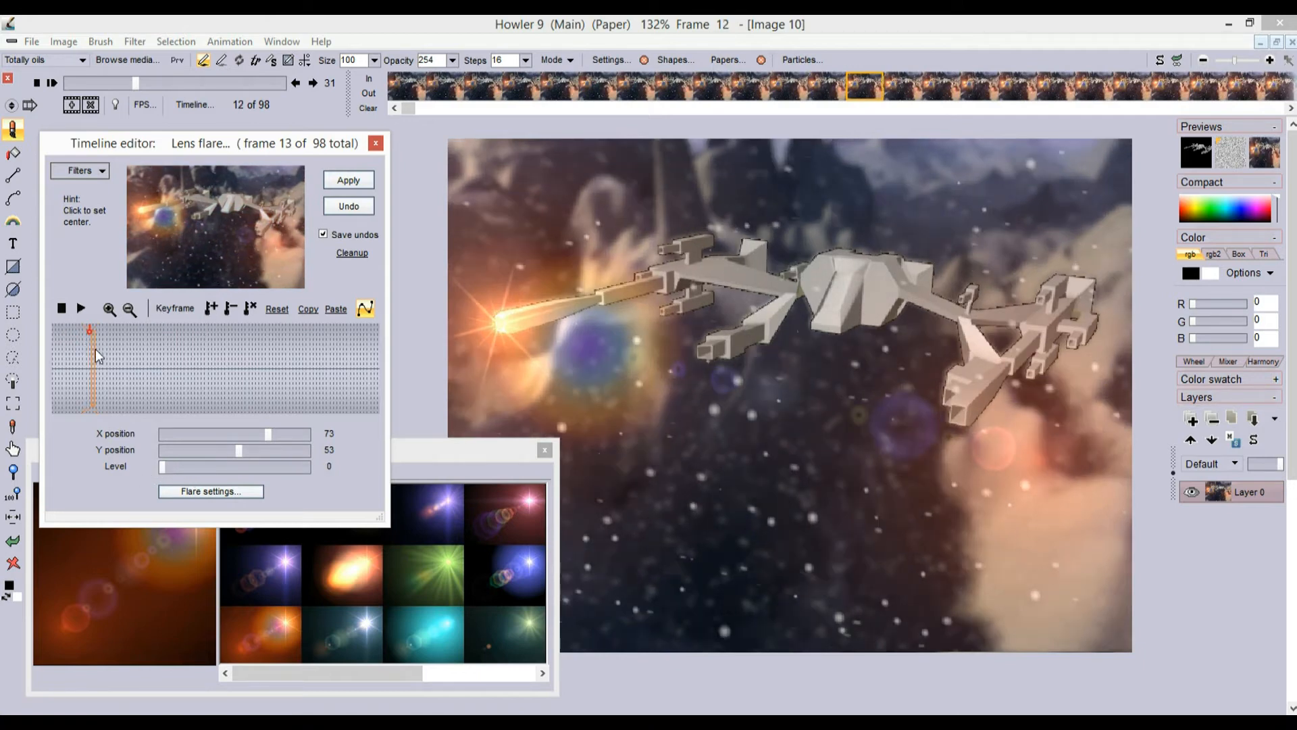
# Keyframe the second flare's level at 200 on frame 13 and at 0 on frame 15
pyautogui.moveTo(196, 466); pyautogui.dragTo(223, 467)
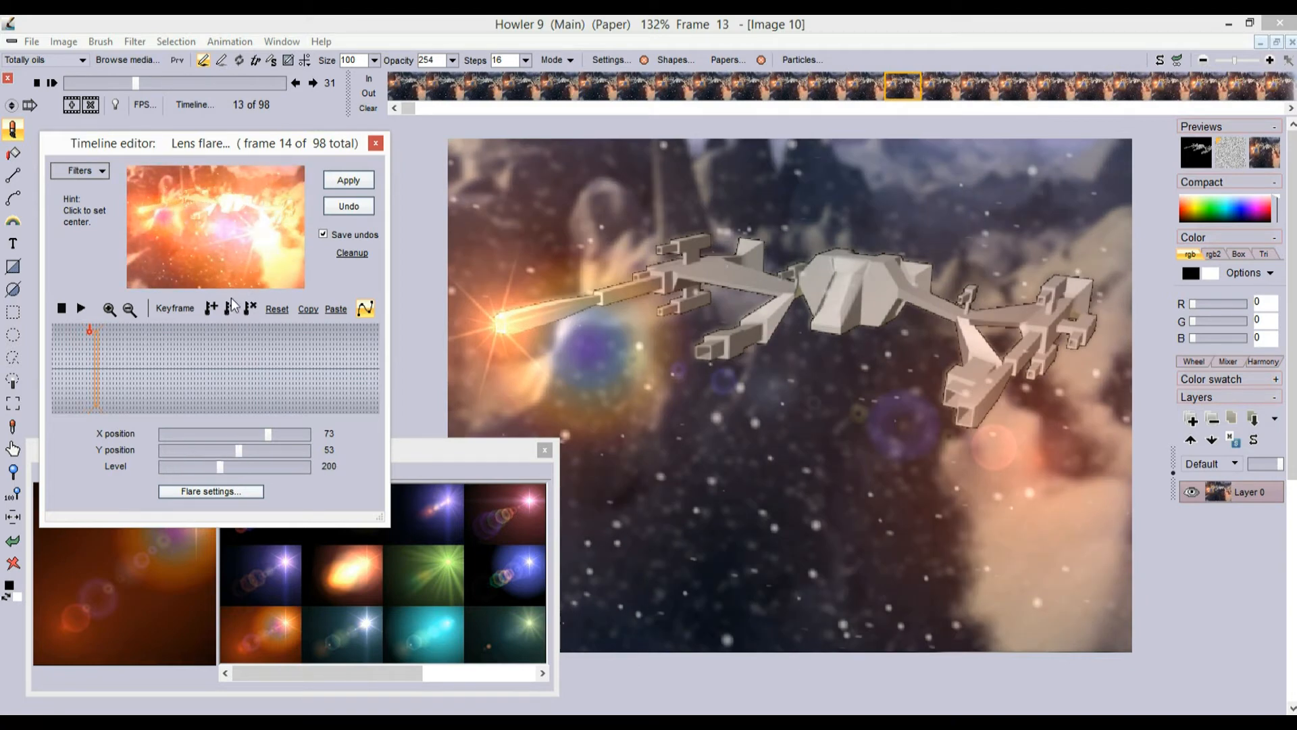
pyautogui.click(211, 309)
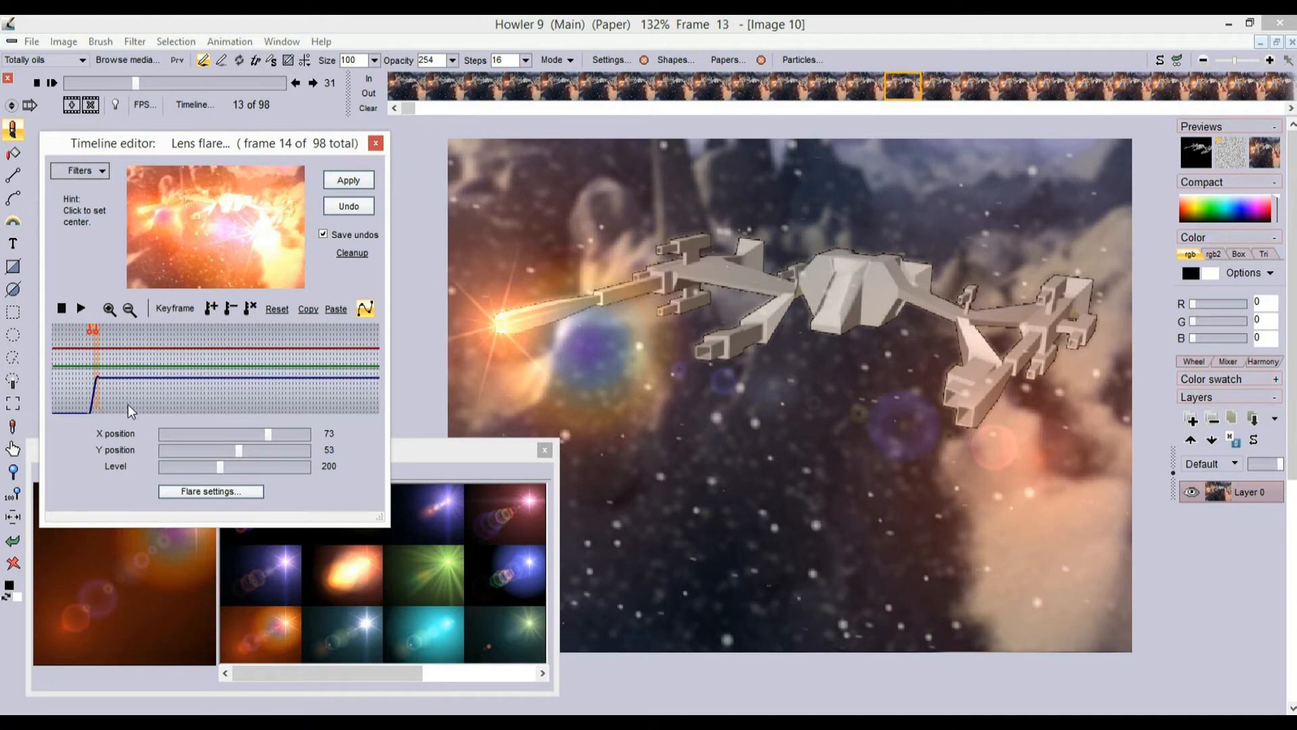
pyautogui.click(102, 336)
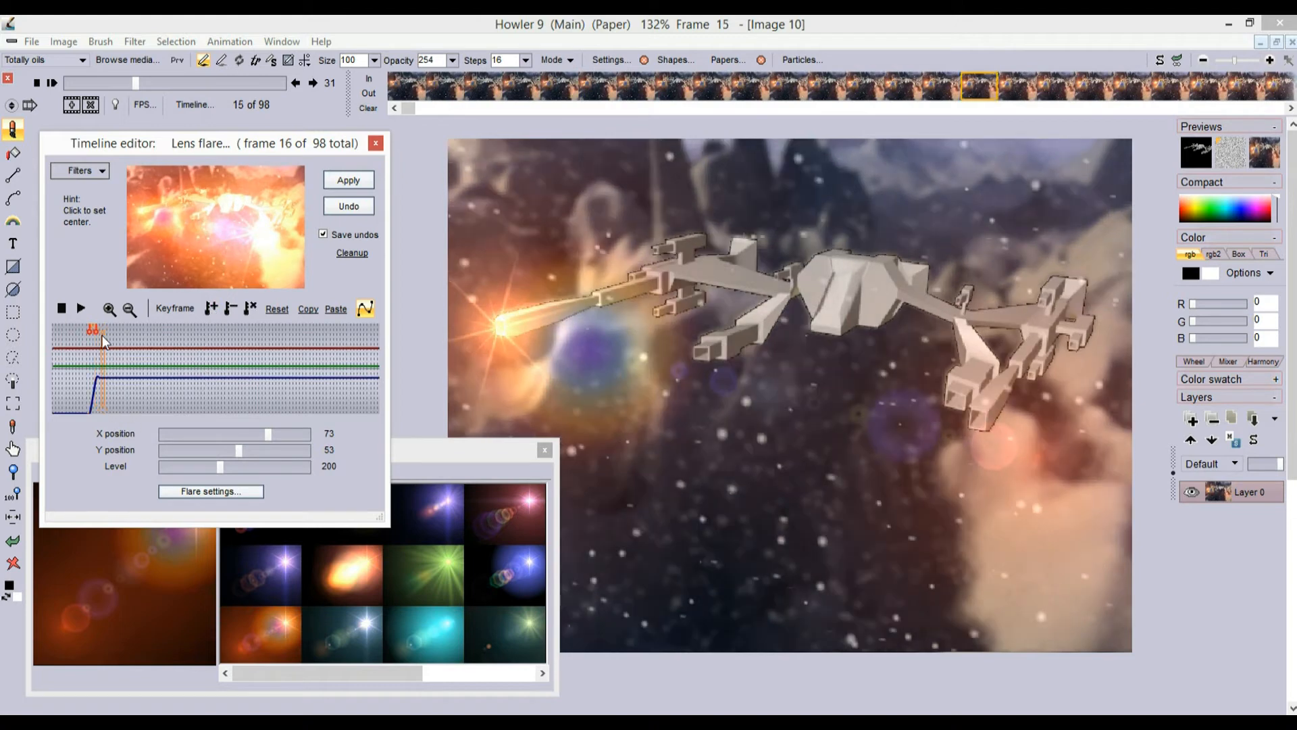
pyautogui.click(211, 308)
# Keyframe the second flare at frame 22 on the gun tip, with X 84, Y 55 and level 0
pyautogui.moveTo(125, 360); pyautogui.dragTo(127, 372)
pyautogui.click(276, 246)
pyautogui.moveTo(277, 246); pyautogui.dragTo(278, 234)
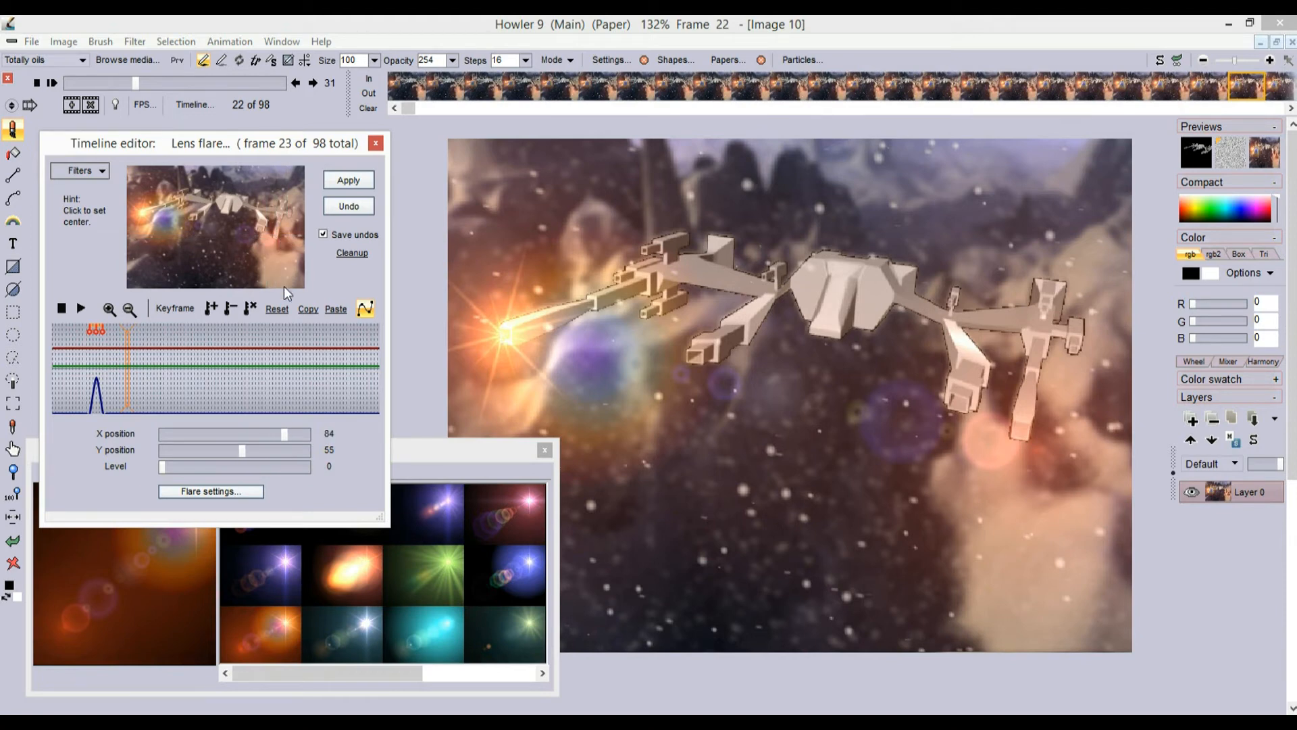
pyautogui.click(213, 309)
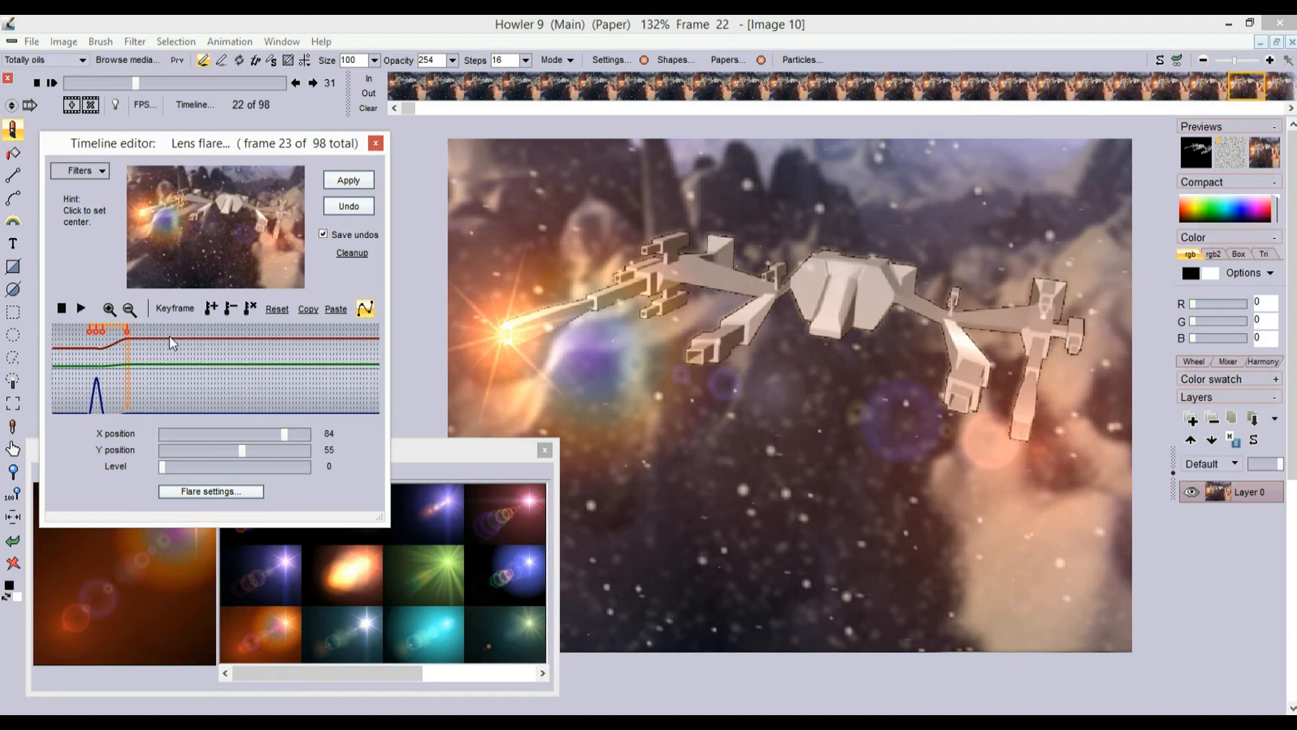
# Keyframe the second flare at frame 25 with X 85, Y 58 and level 147
pyautogui.moveTo(139, 349); pyautogui.dragTo(135, 357)
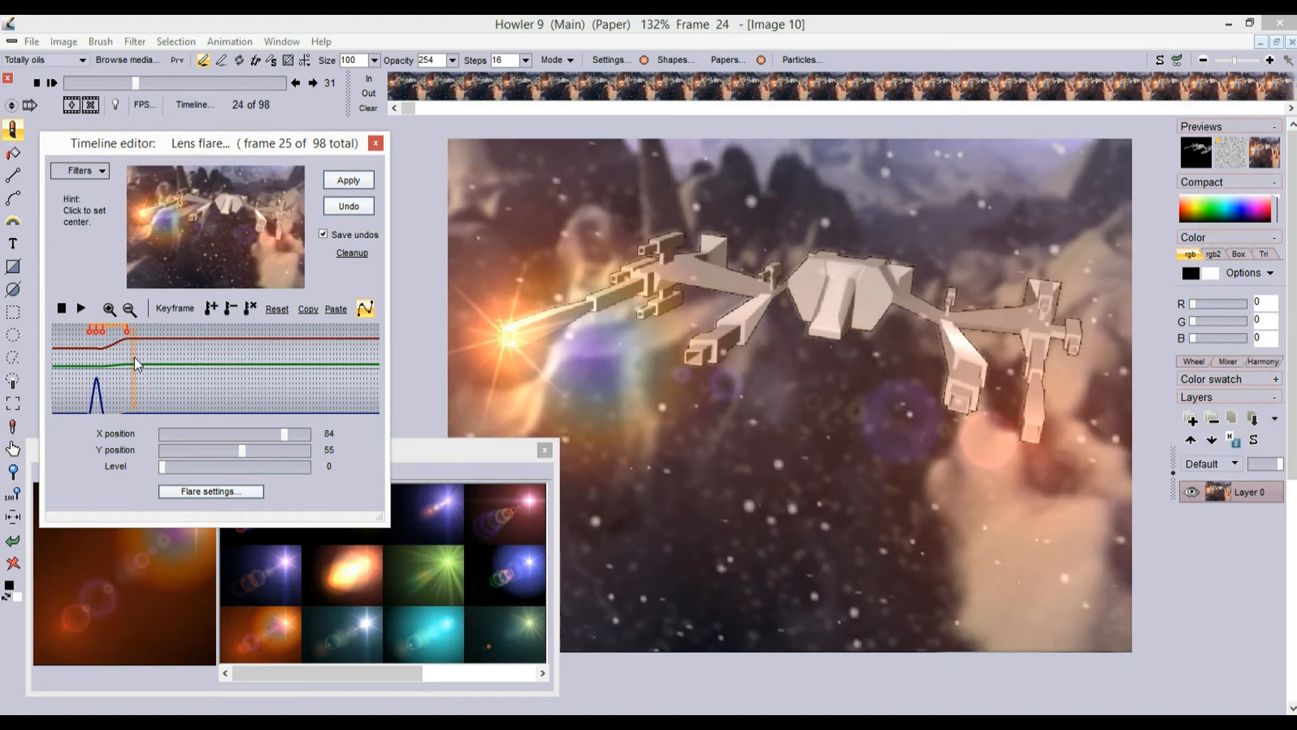
pyautogui.moveTo(275, 237); pyautogui.dragTo(280, 239)
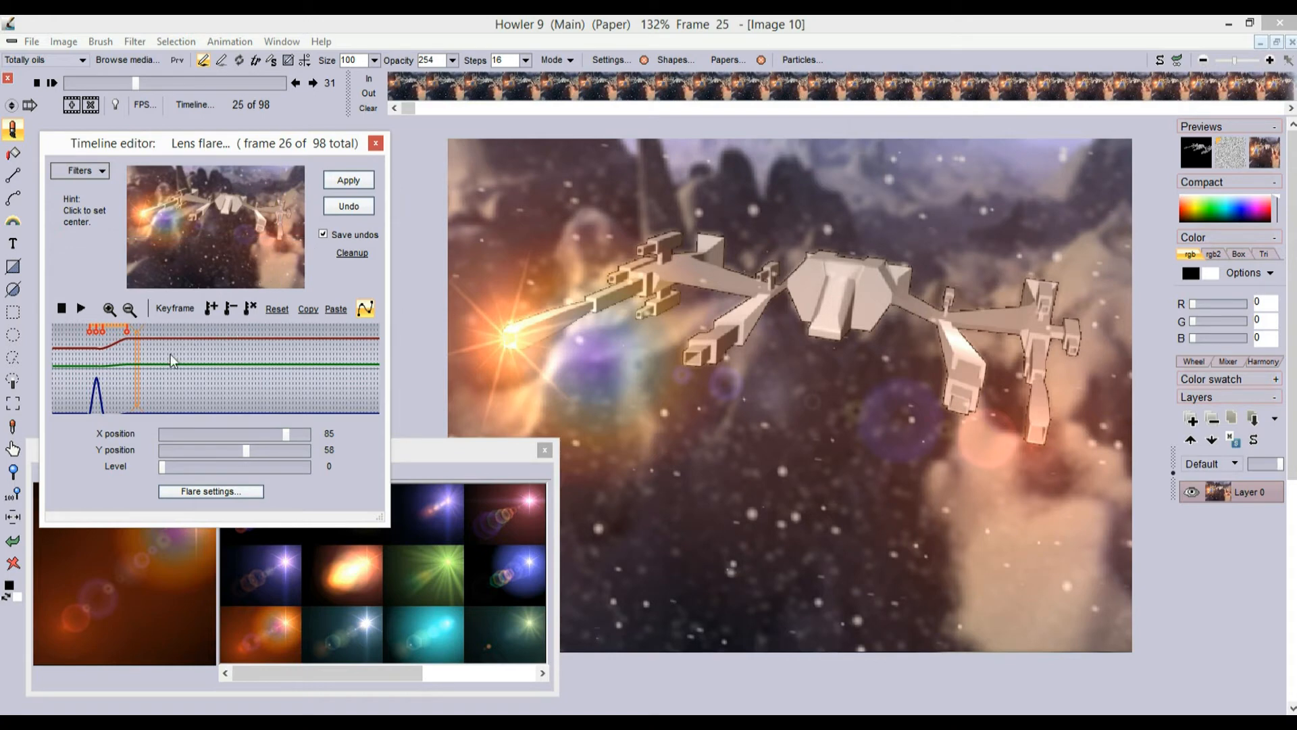
pyautogui.moveTo(185, 471); pyautogui.dragTo(205, 471)
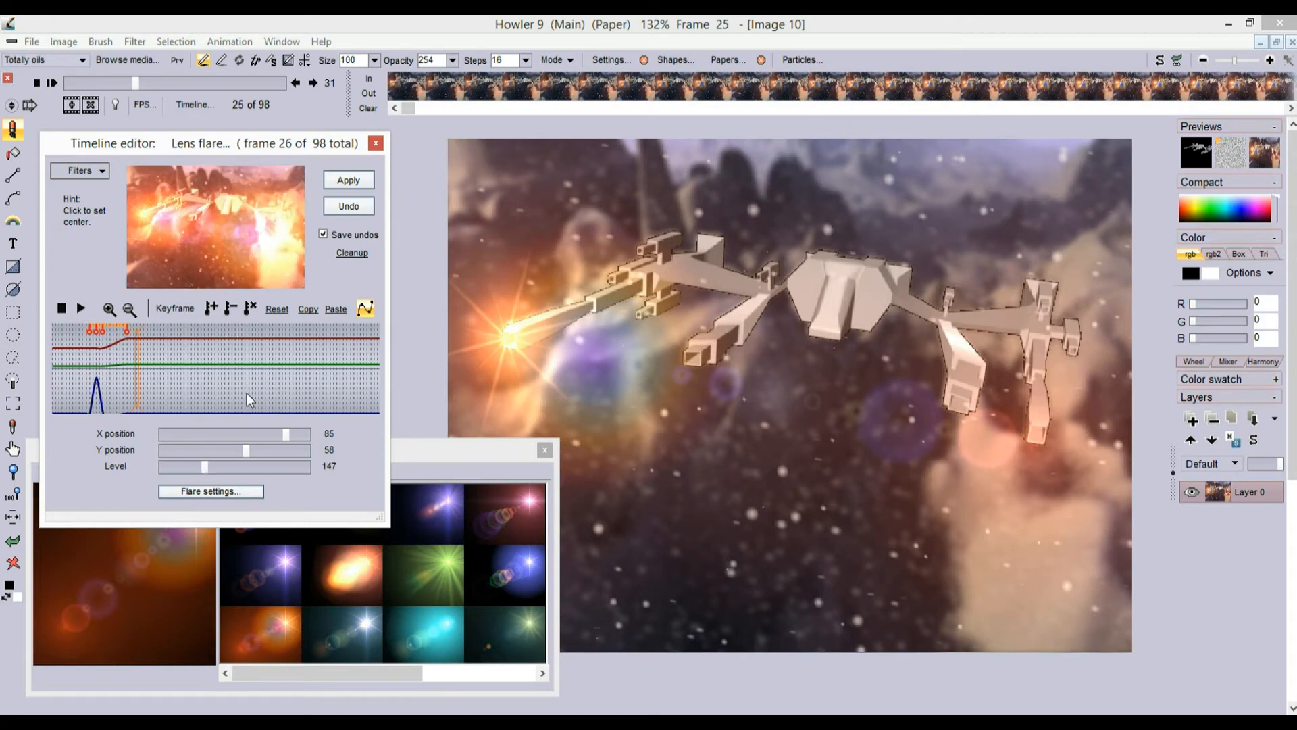
pyautogui.click(212, 308)
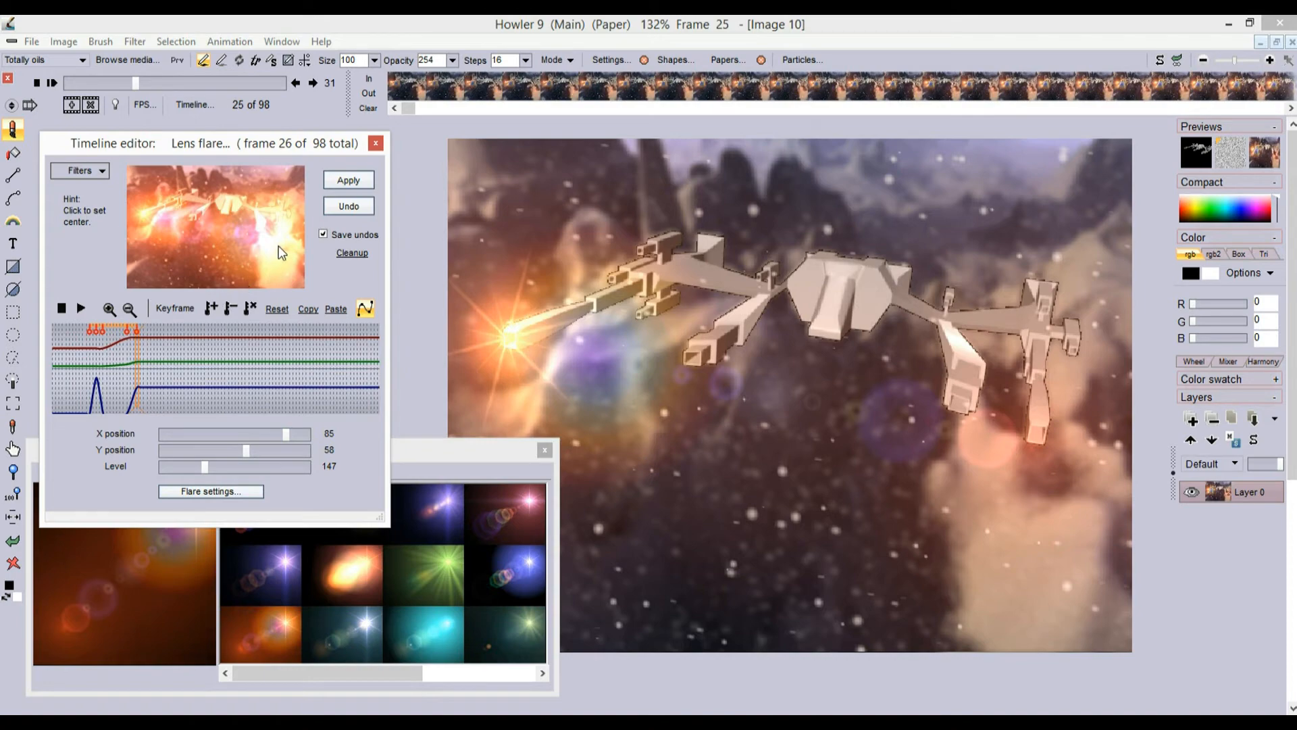
# Keyframe the second flare at frame 27 with X 87, Y 59 and level 0
pyautogui.moveTo(149, 408); pyautogui.dragTo(144, 409)
pyautogui.moveTo(207, 467); pyautogui.dragTo(155, 476)
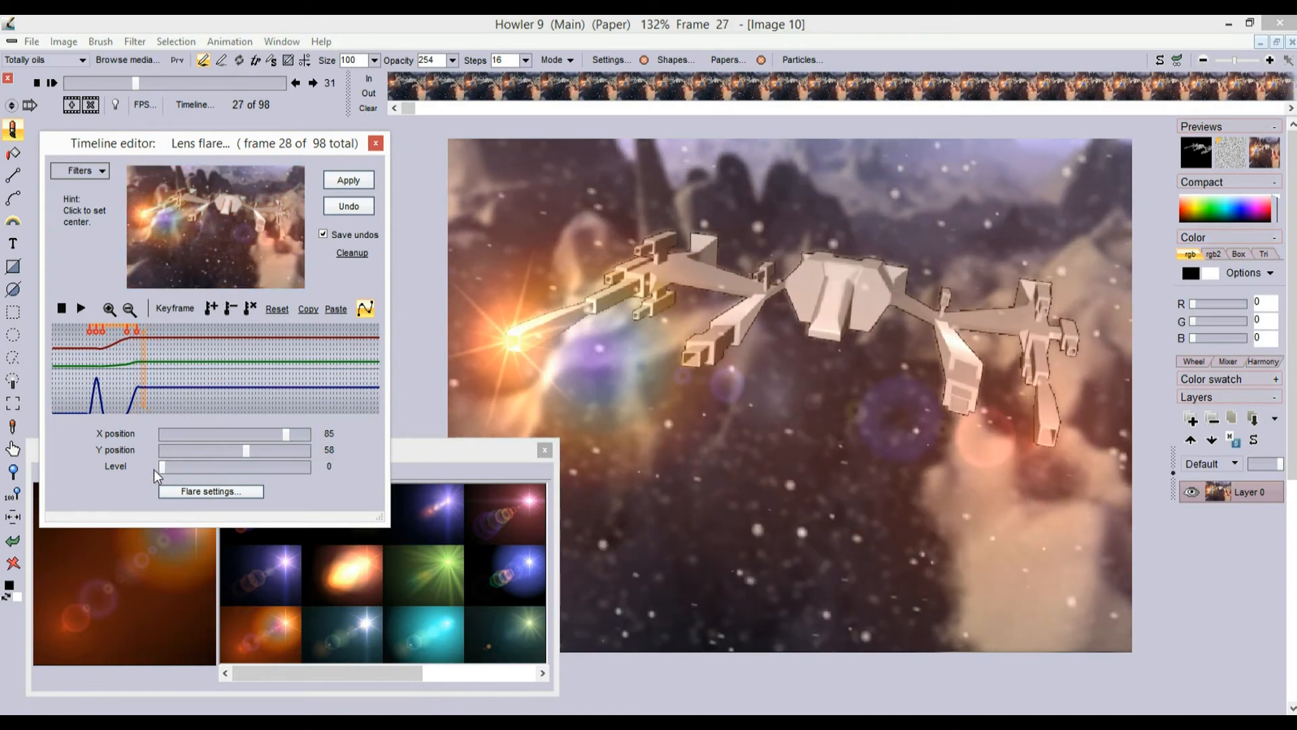
pyautogui.moveTo(280, 237); pyautogui.dragTo(282, 237)
pyautogui.click(216, 304)
pyautogui.moveTo(269, 261)
pyautogui.mouseDown()
pyautogui.moveTo(239, 267)
pyautogui.moveTo(273, 264)
pyautogui.moveTo(283, 240)
pyautogui.mouseUp()
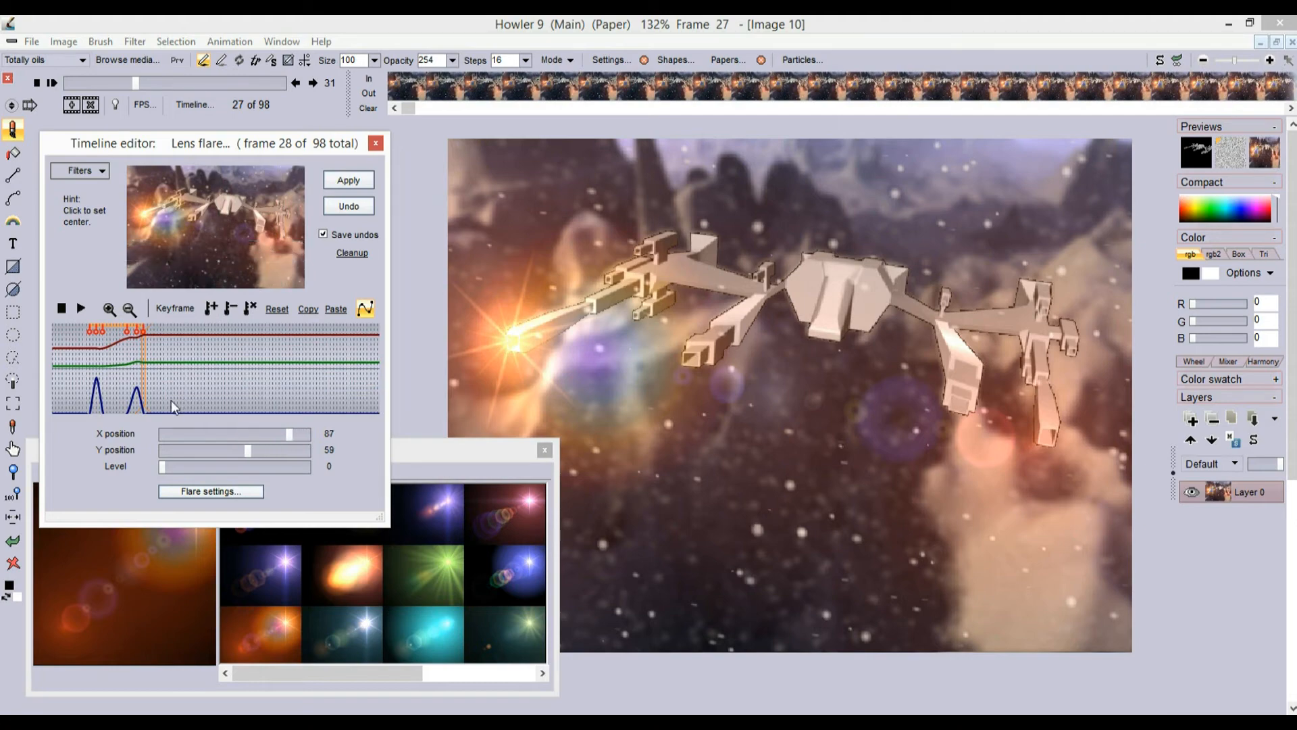
# Review the flare's first burst at frames 14 and 13, and apply the animated second lens flare to all frames
pyautogui.click(127, 391)
pyautogui.moveTo(110, 389)
pyautogui.mouseDown()
pyautogui.moveTo(169, 381)
pyautogui.moveTo(101, 392)
pyautogui.mouseUp()
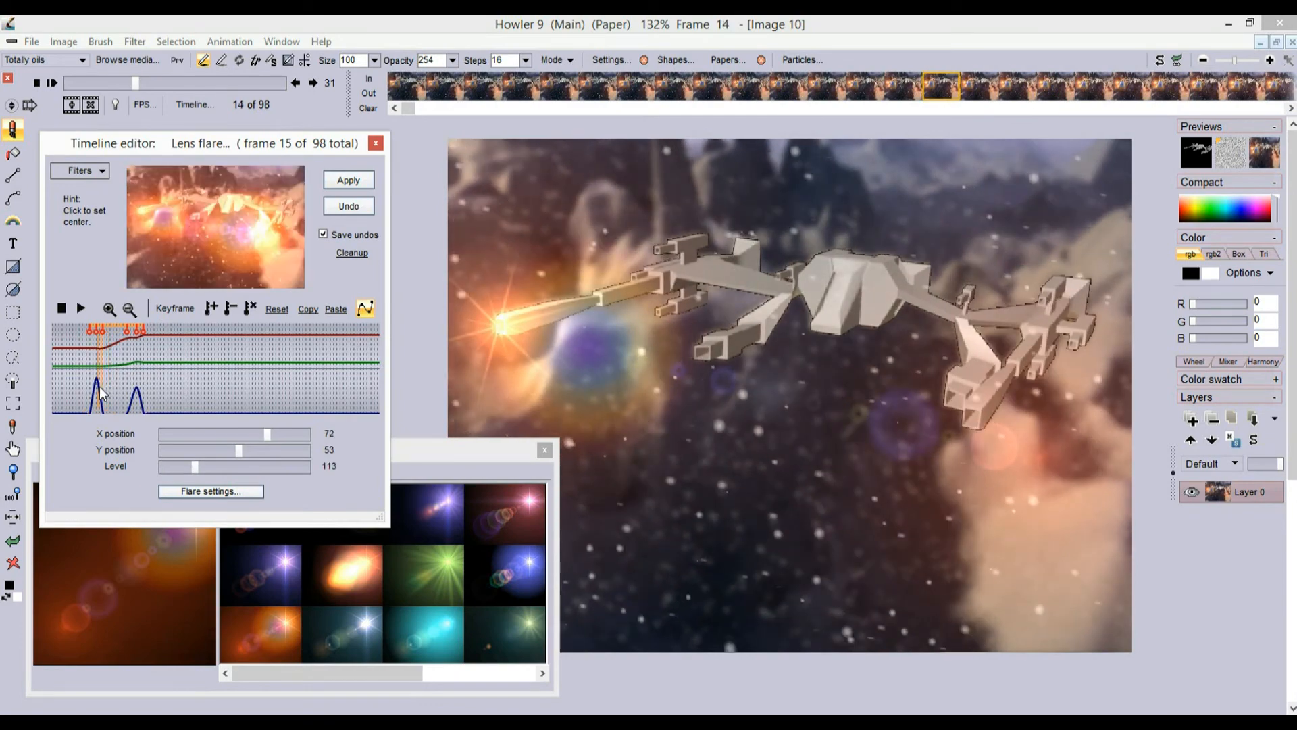
pyautogui.moveTo(100, 392); pyautogui.dragTo(99, 394)
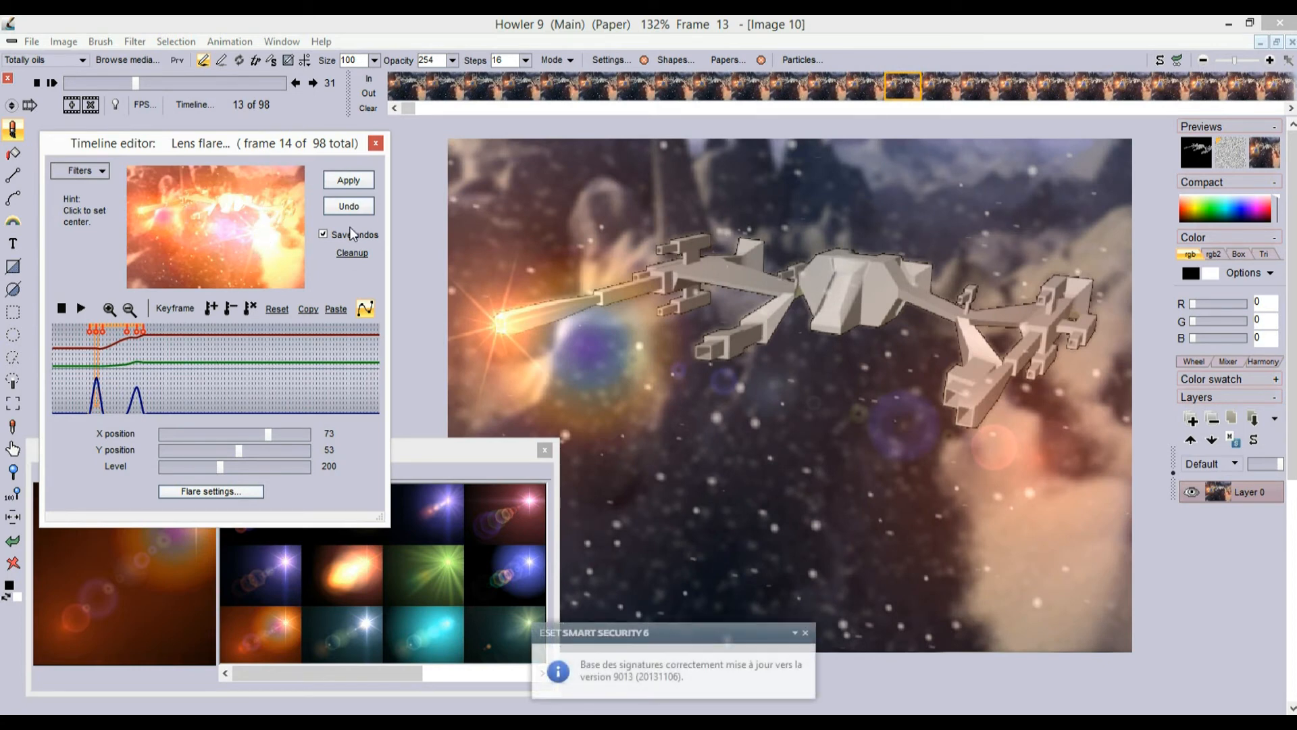
pyautogui.click(353, 182)
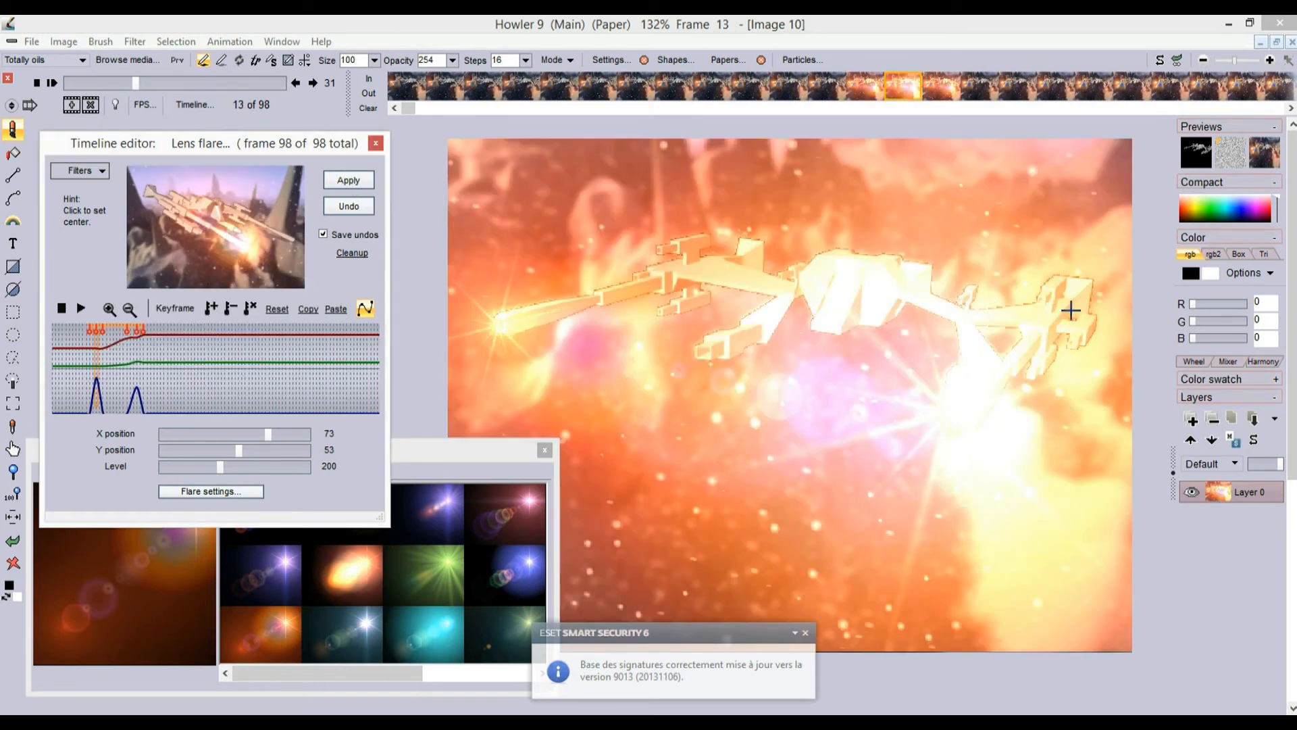
# Examine the rendered flares on several frames, close the timeline editor, and play the animation before scrubbing to frame 36
pyautogui.click(188, 365)
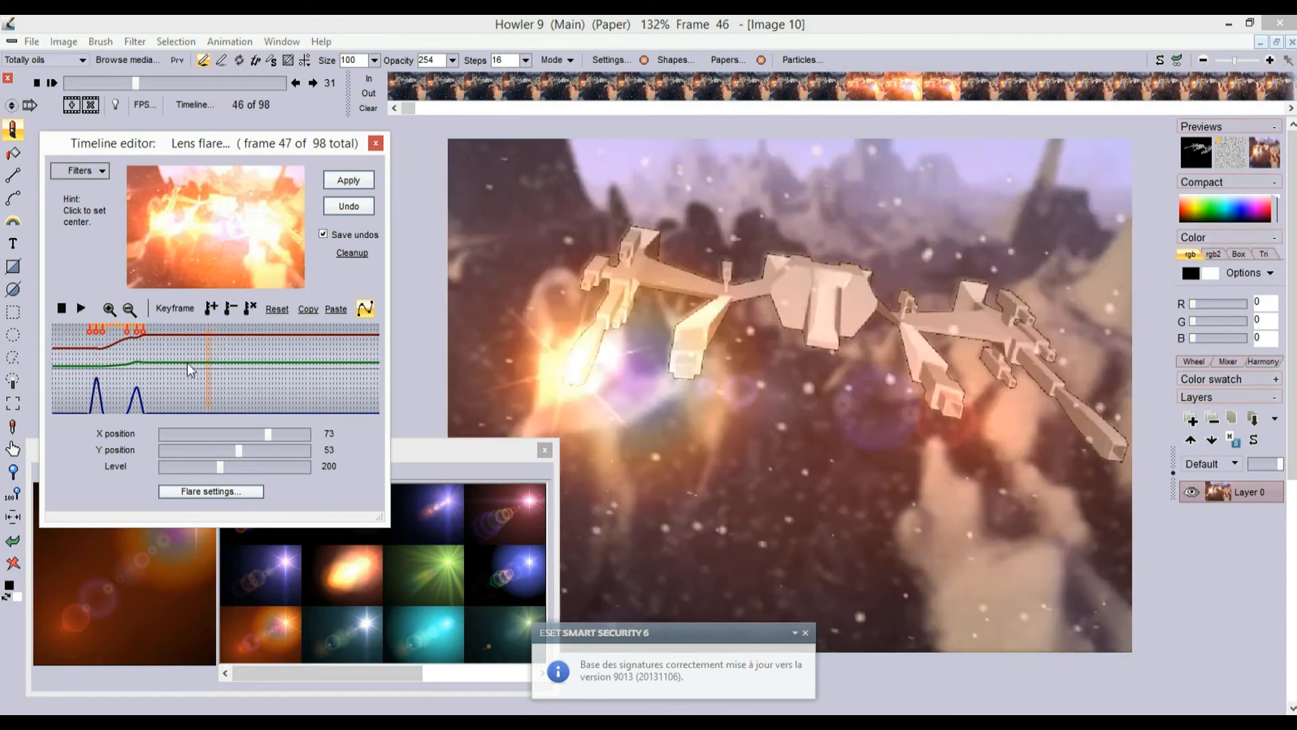
pyautogui.moveTo(217, 363)
pyautogui.mouseDown()
pyautogui.moveTo(356, 366)
pyautogui.moveTo(79, 378)
pyautogui.moveTo(102, 377)
pyautogui.mouseUp()
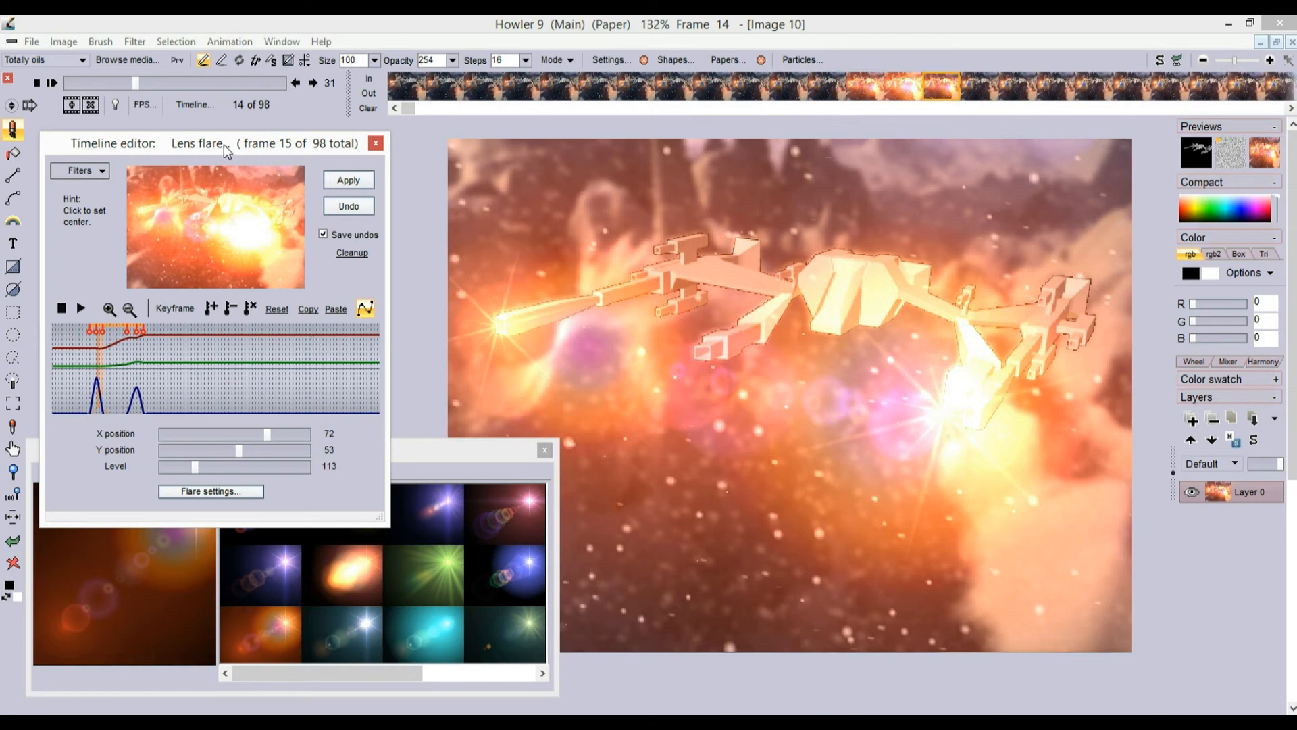
pyautogui.click(376, 144)
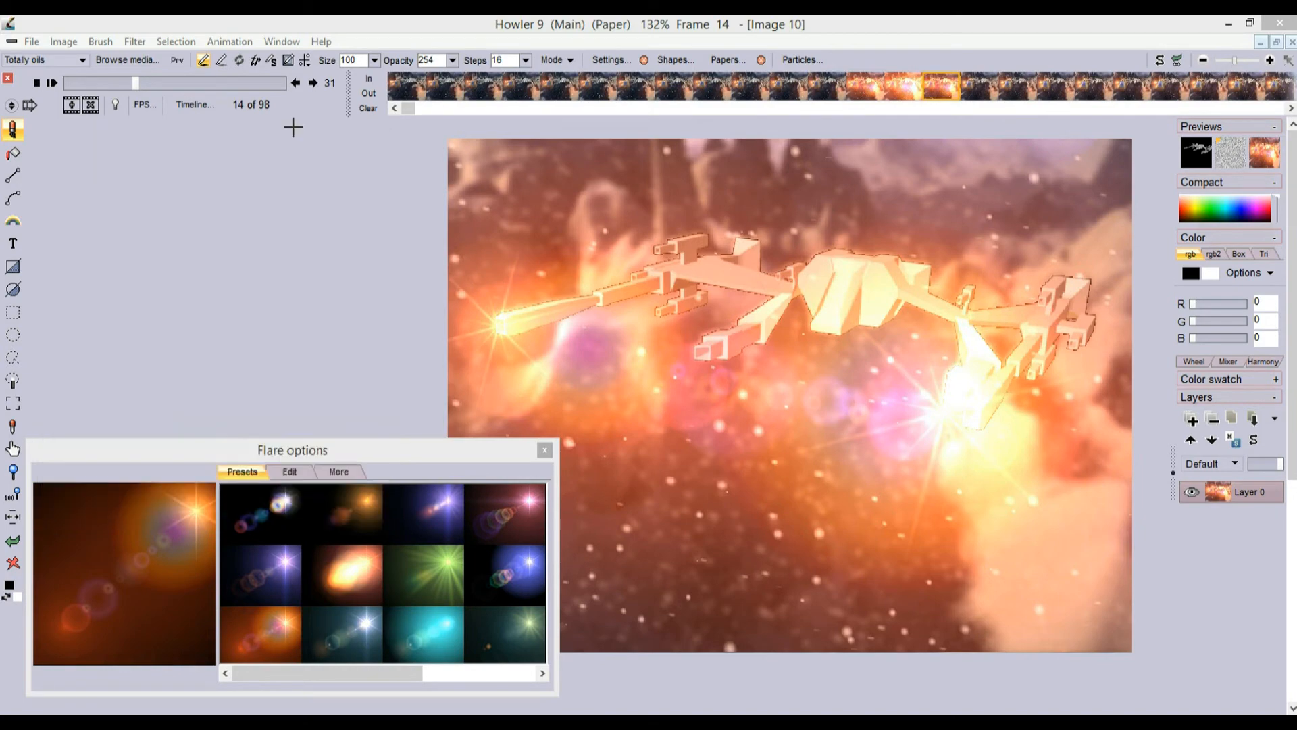
pyautogui.click(52, 82)
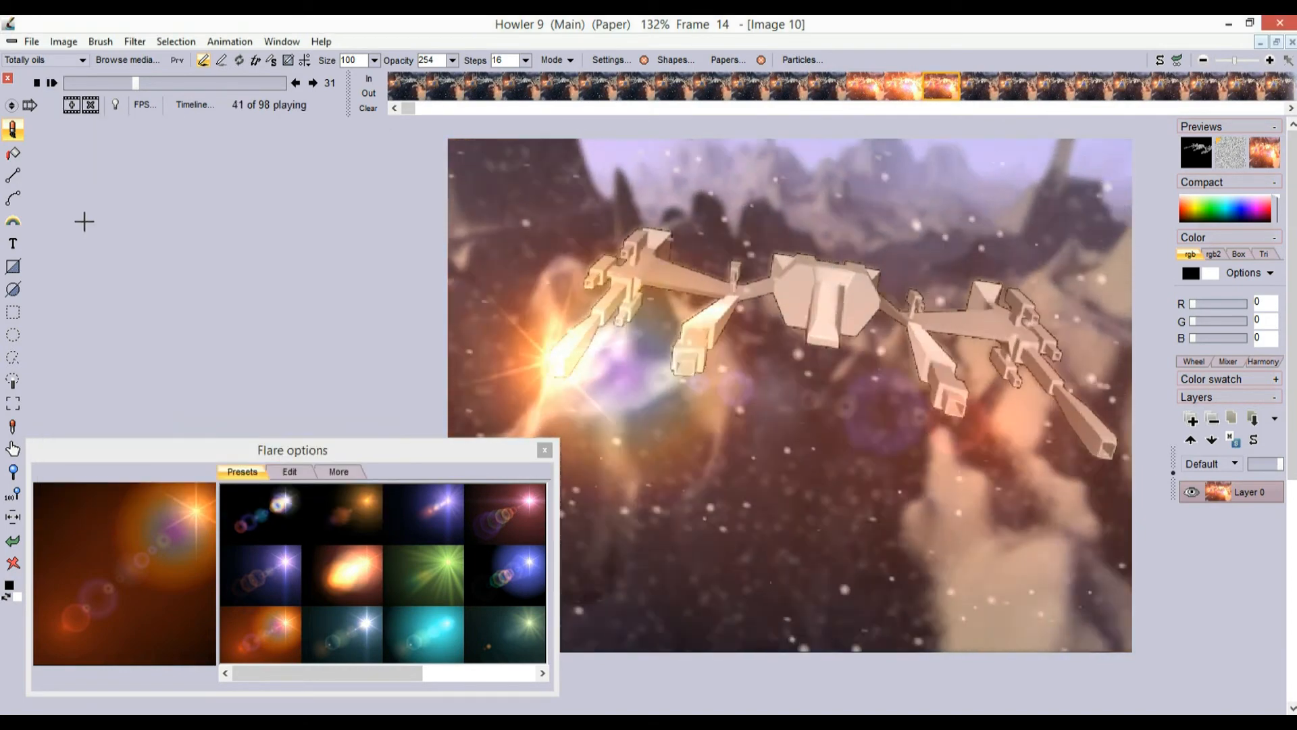
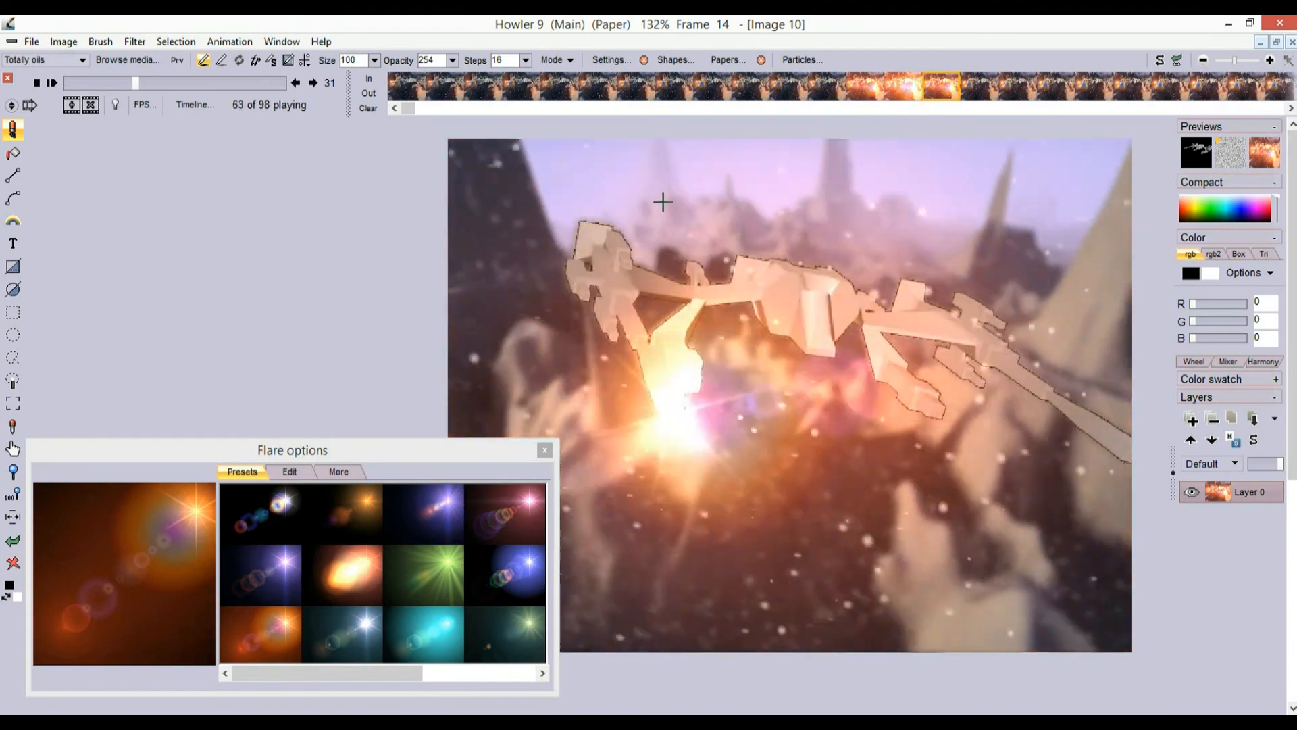
pyautogui.moveTo(135, 84)
pyautogui.mouseDown()
pyautogui.moveTo(108, 84)
pyautogui.moveTo(176, 79)
pyautogui.moveTo(110, 82)
pyautogui.moveTo(149, 79)
pyautogui.mouseUp()
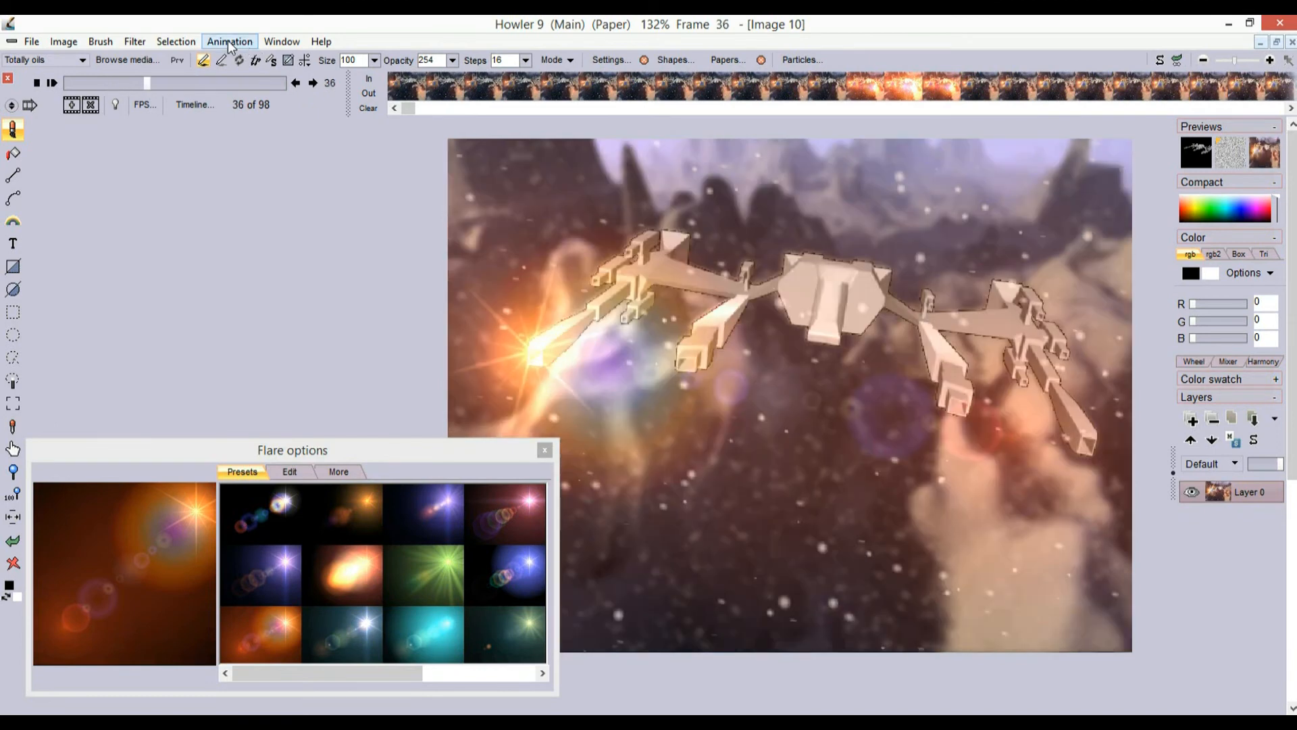
# Load sship1a.avi as a custom animated brush from the SDPSUG October 2013 folder
pyautogui.click(94, 43)
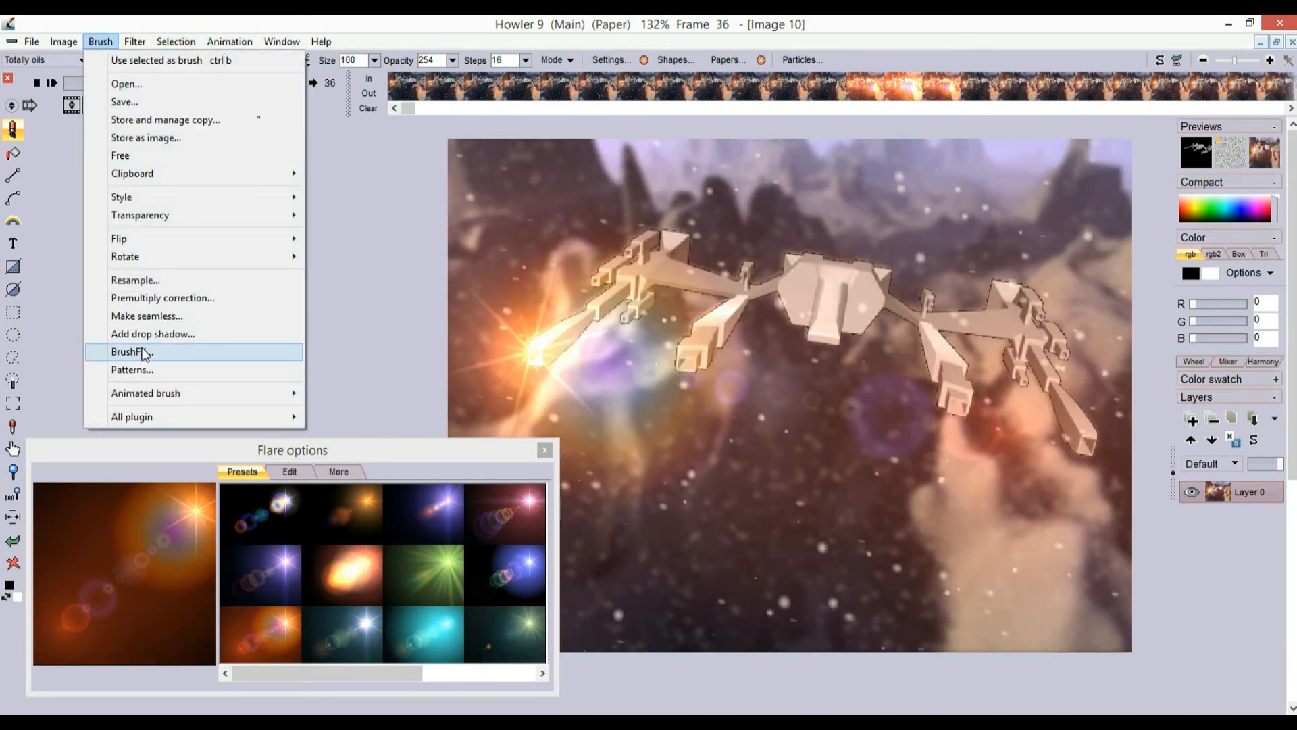
pyautogui.moveTo(150, 395)
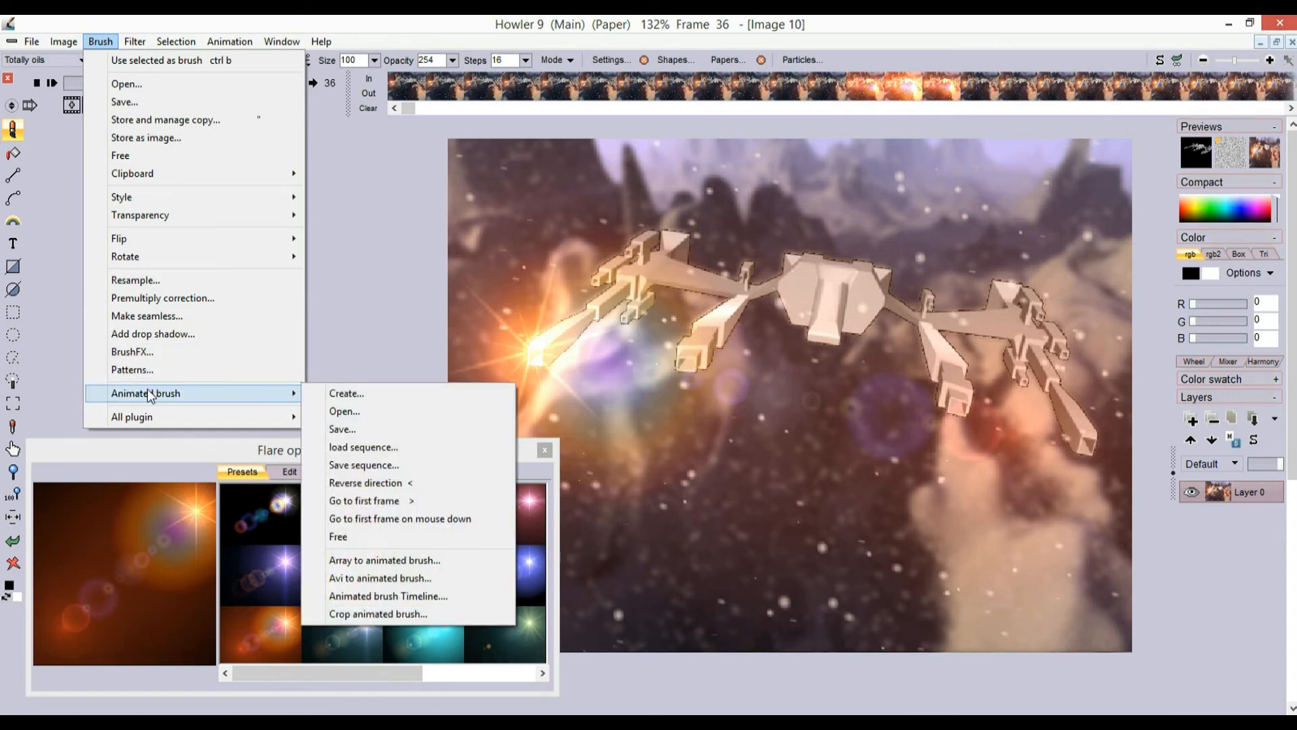
pyautogui.click(404, 578)
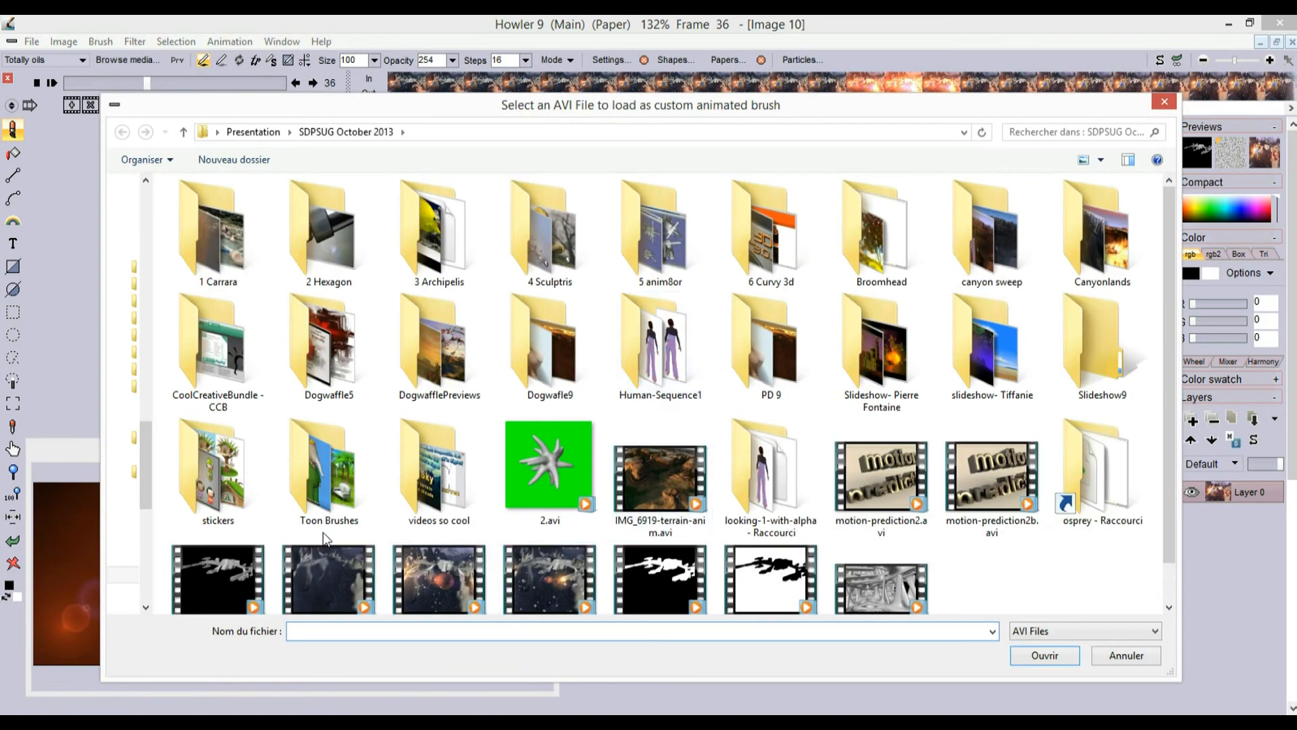
pyautogui.click(228, 570)
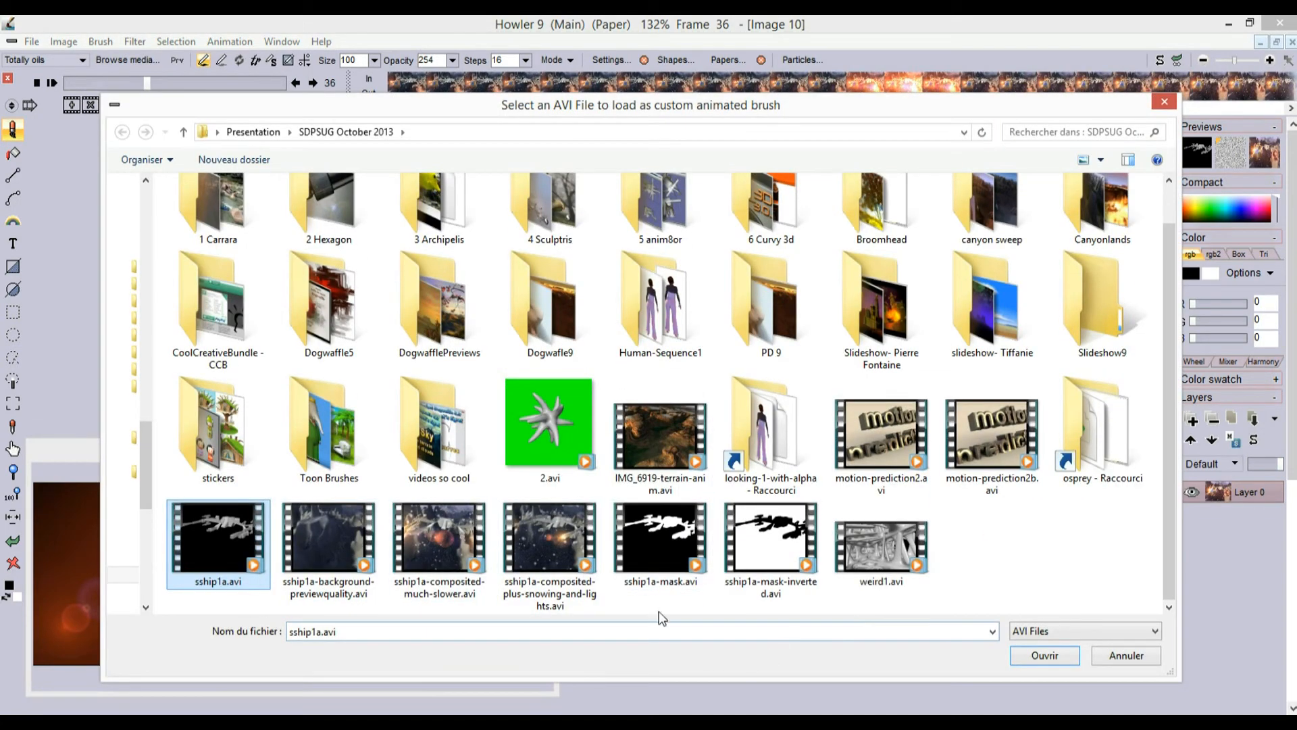
pyautogui.click(1043, 657)
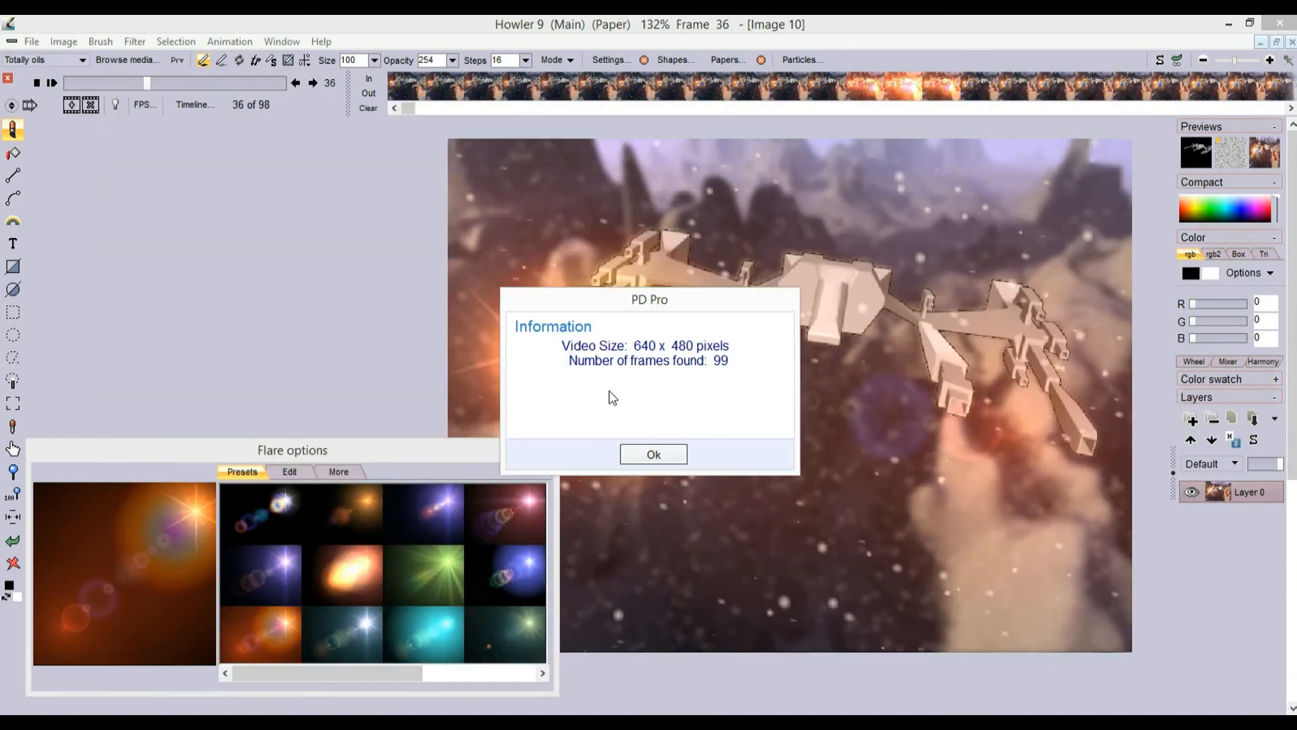
pyautogui.click(654, 452)
pyautogui.click(607, 423)
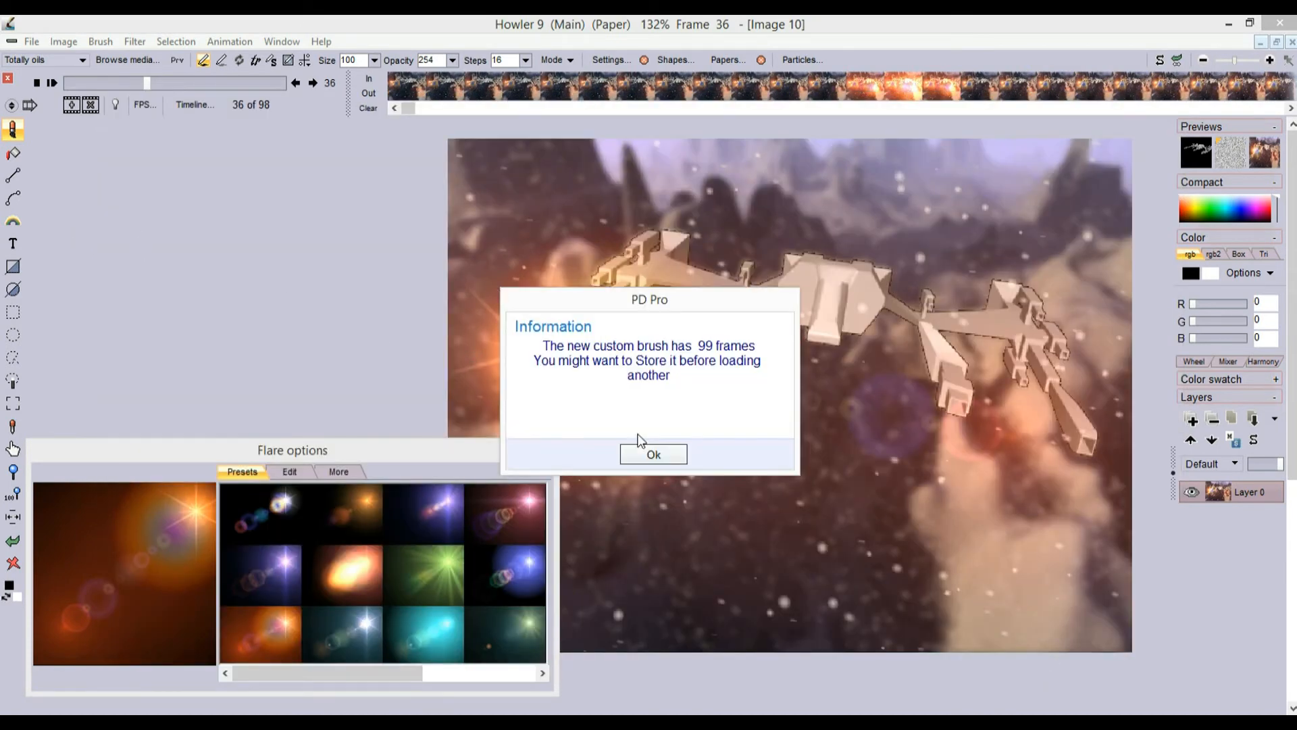
pyautogui.click(654, 455)
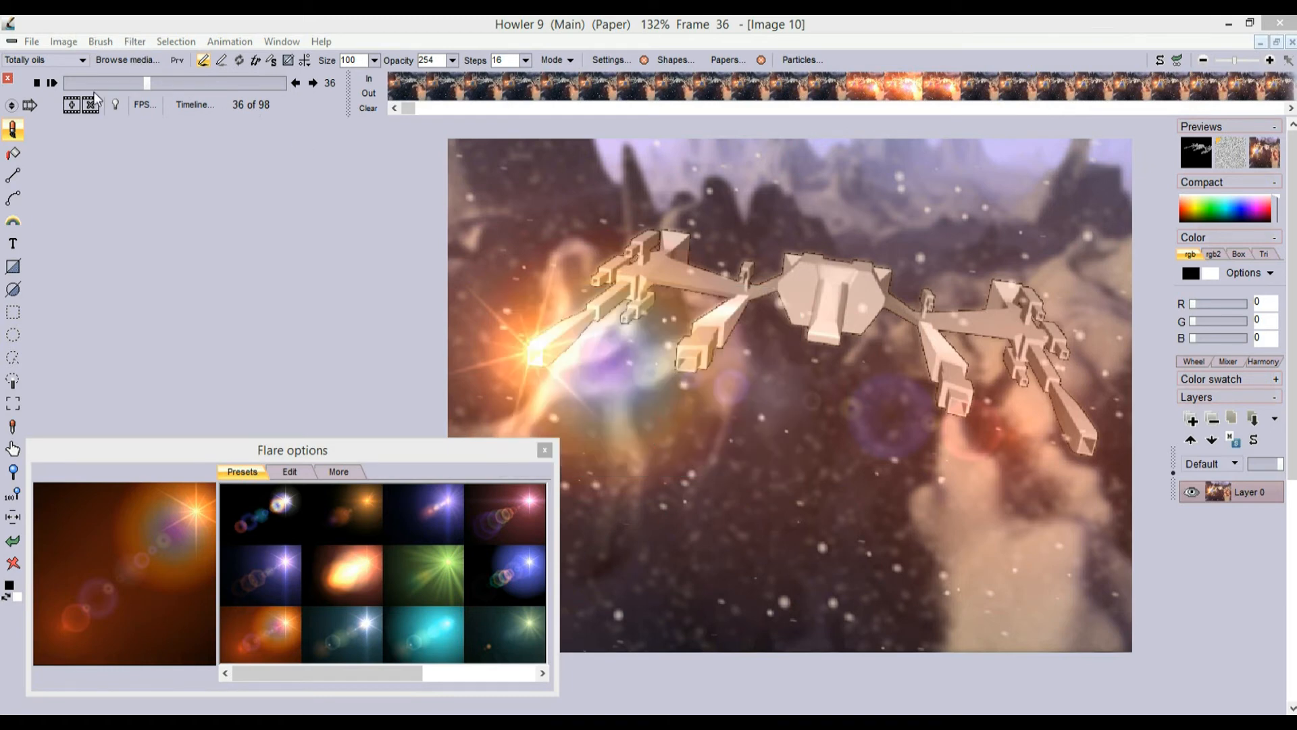
# Key out the spaceship brush's black background by adjusting its high pass, preview it over the image, and set the opacity to 255
pyautogui.click(13, 406)
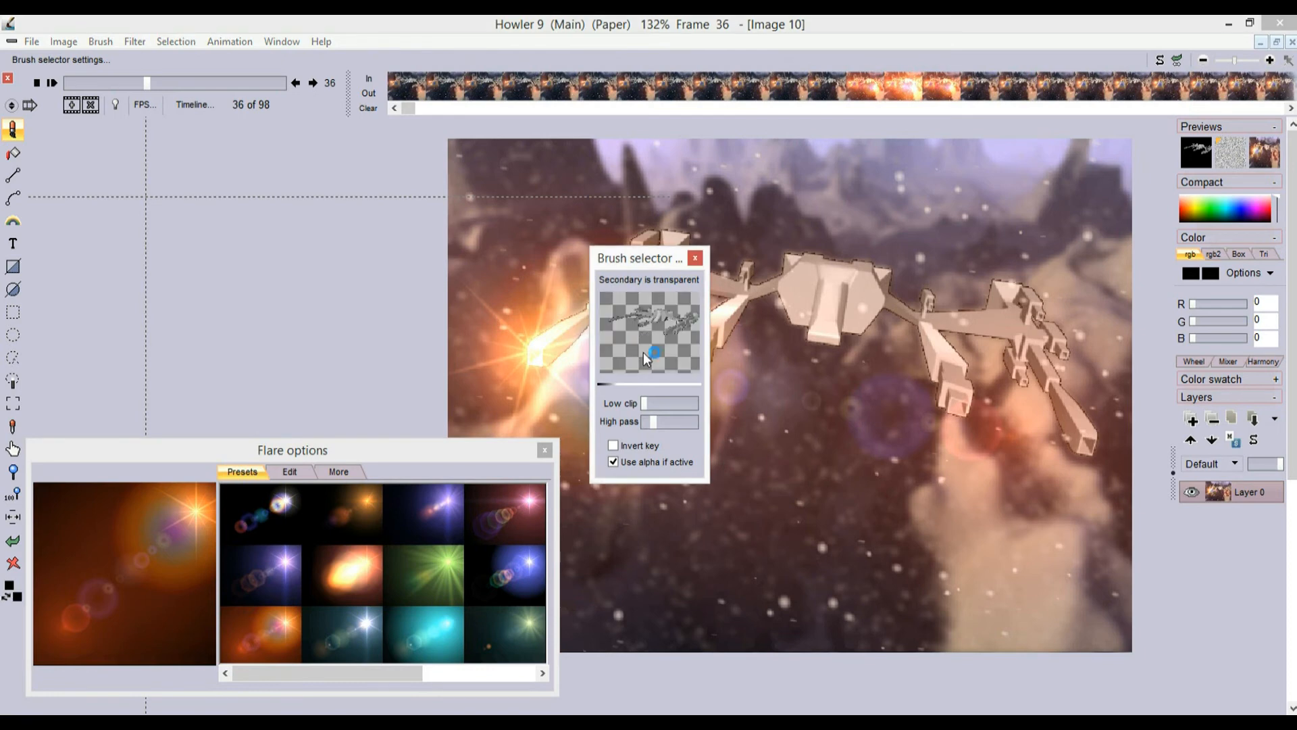
pyautogui.click(660, 421)
pyautogui.moveTo(649, 258); pyautogui.dragTo(181, 190)
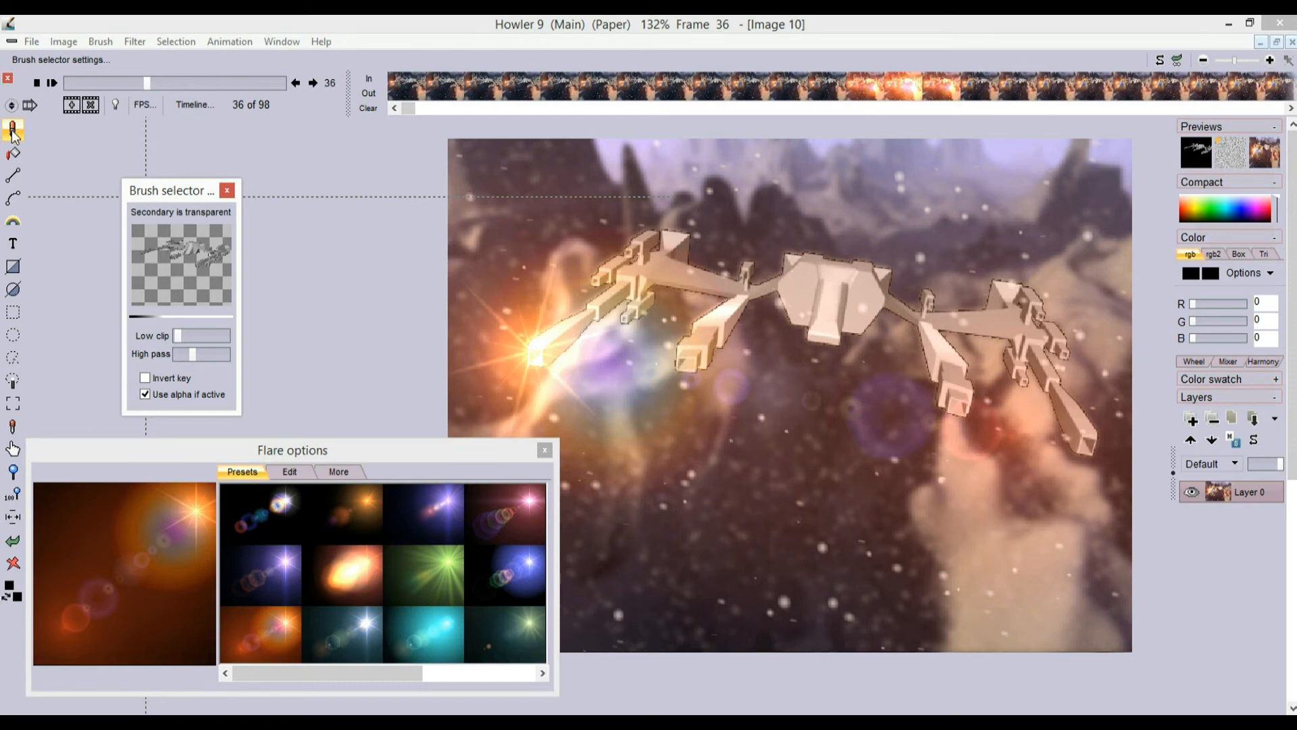
pyautogui.click(128, 93)
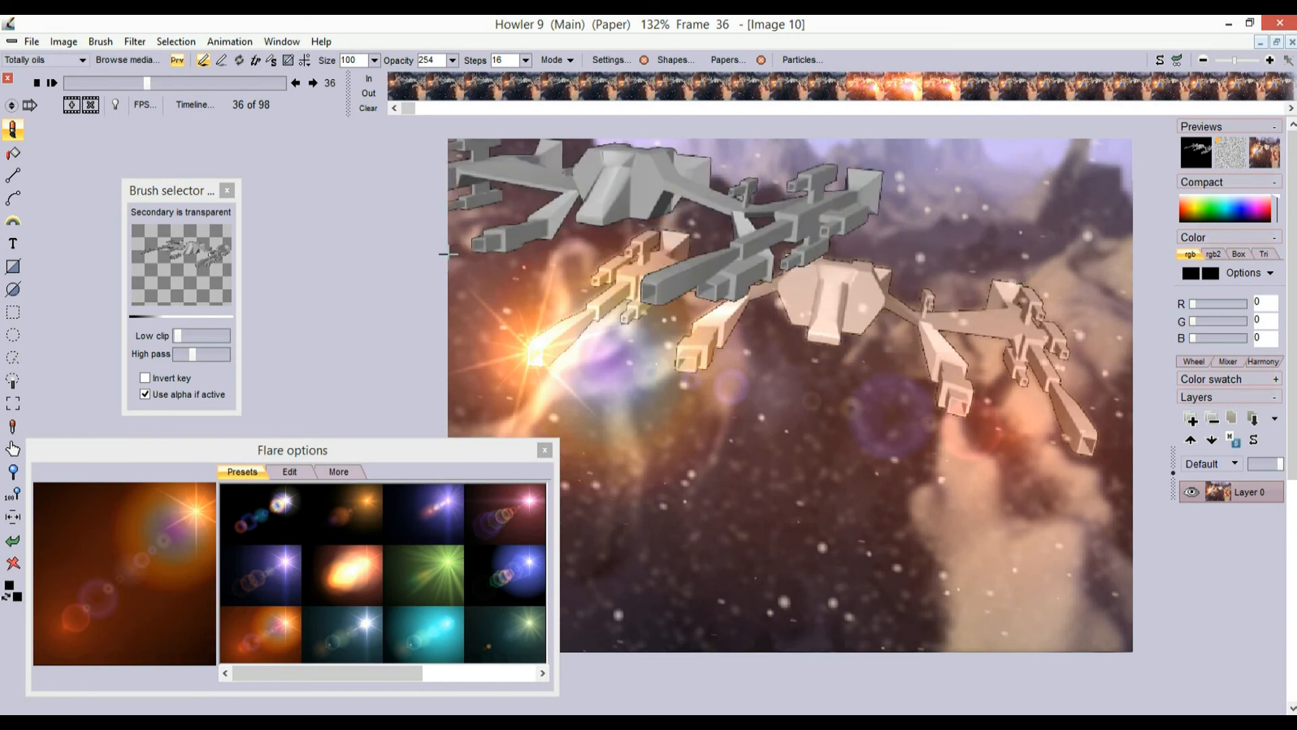
pyautogui.click(452, 59)
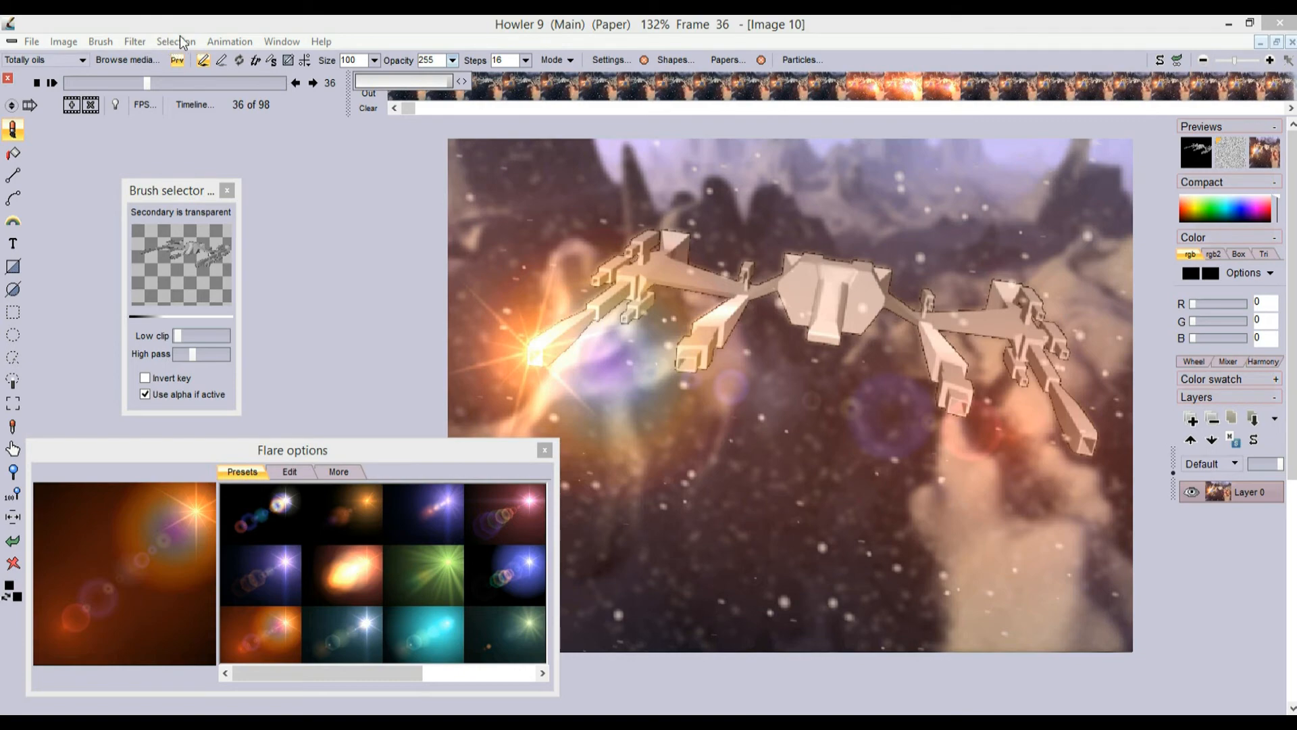
# Open the Brush keyframer, scale the spaceship brush to 66, and place it below the existing ship on frame 0
pyautogui.click(233, 40)
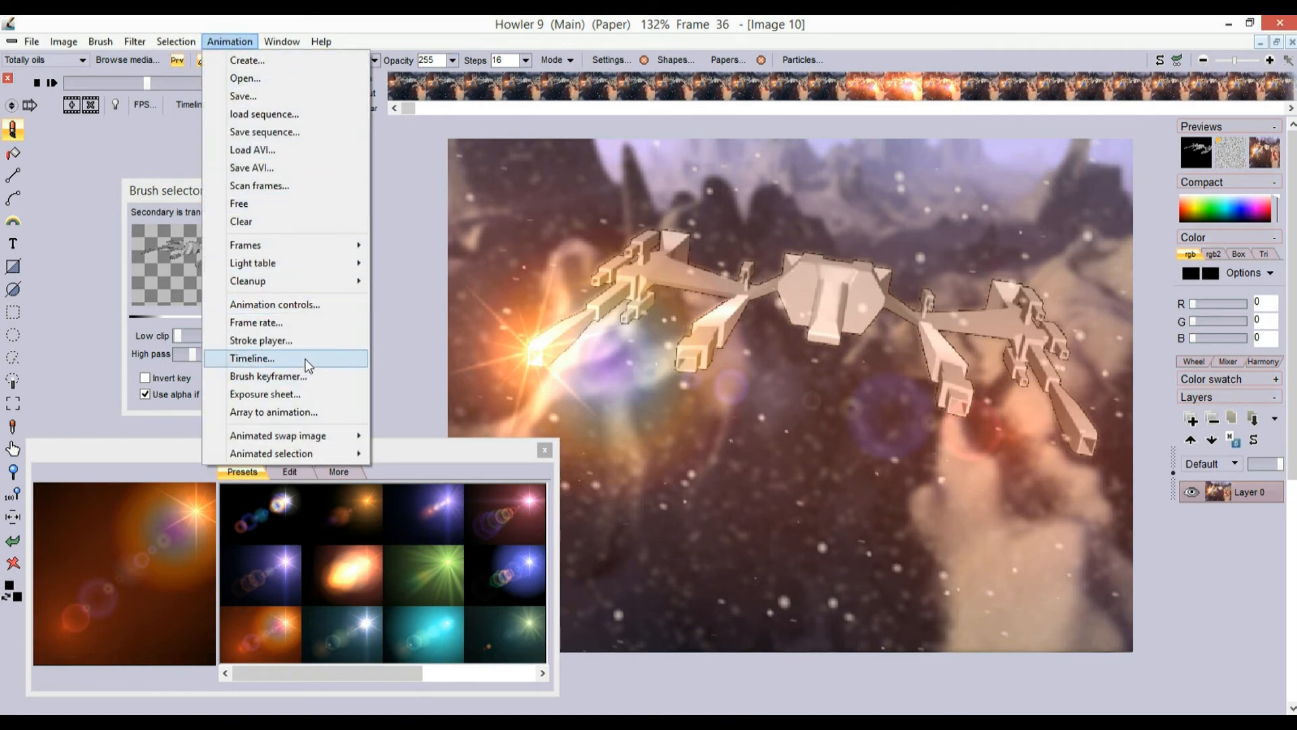
pyautogui.click(279, 378)
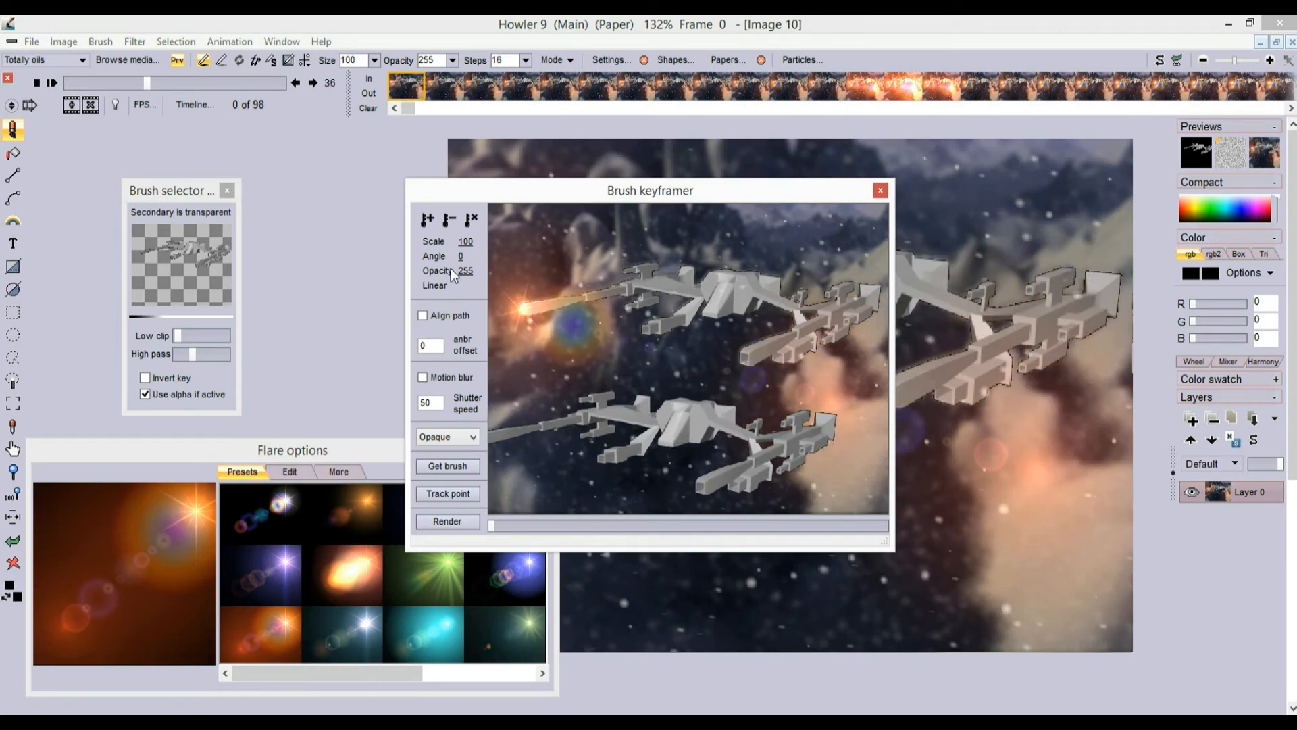
pyautogui.moveTo(467, 240); pyautogui.dragTo(589, 342)
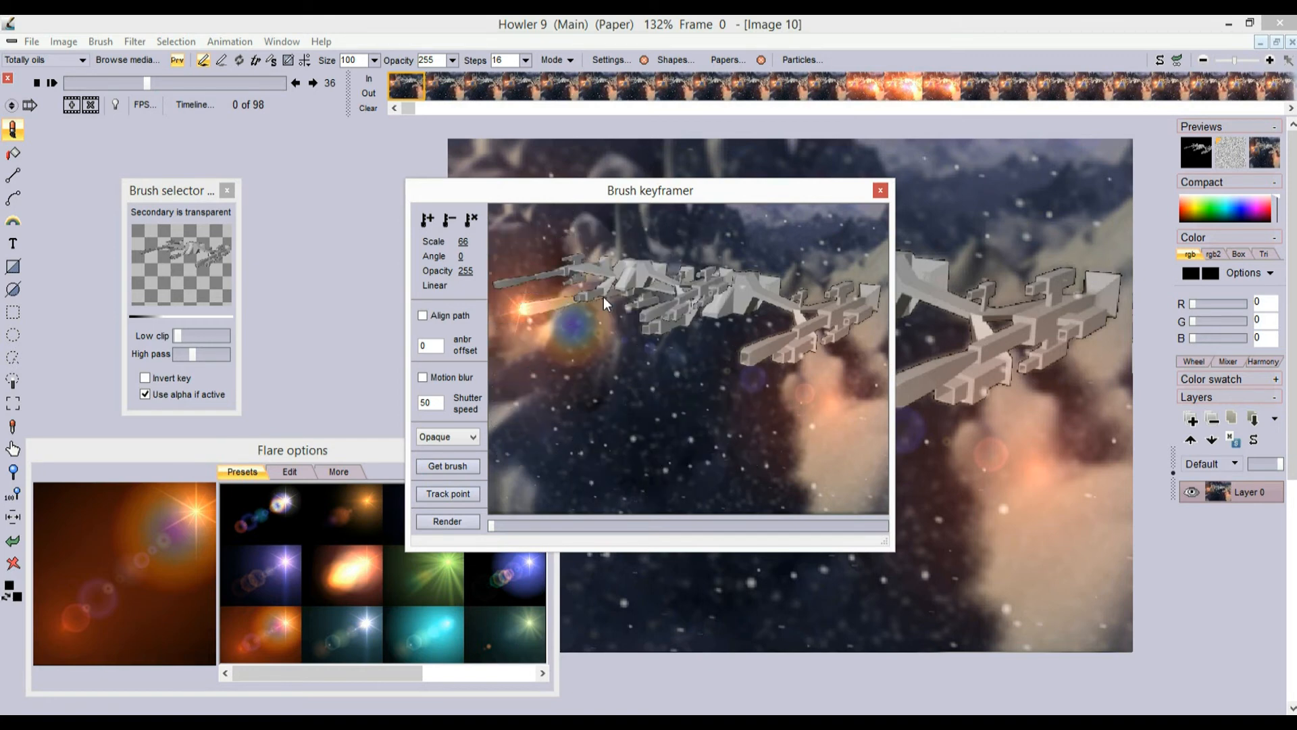
pyautogui.click(618, 449)
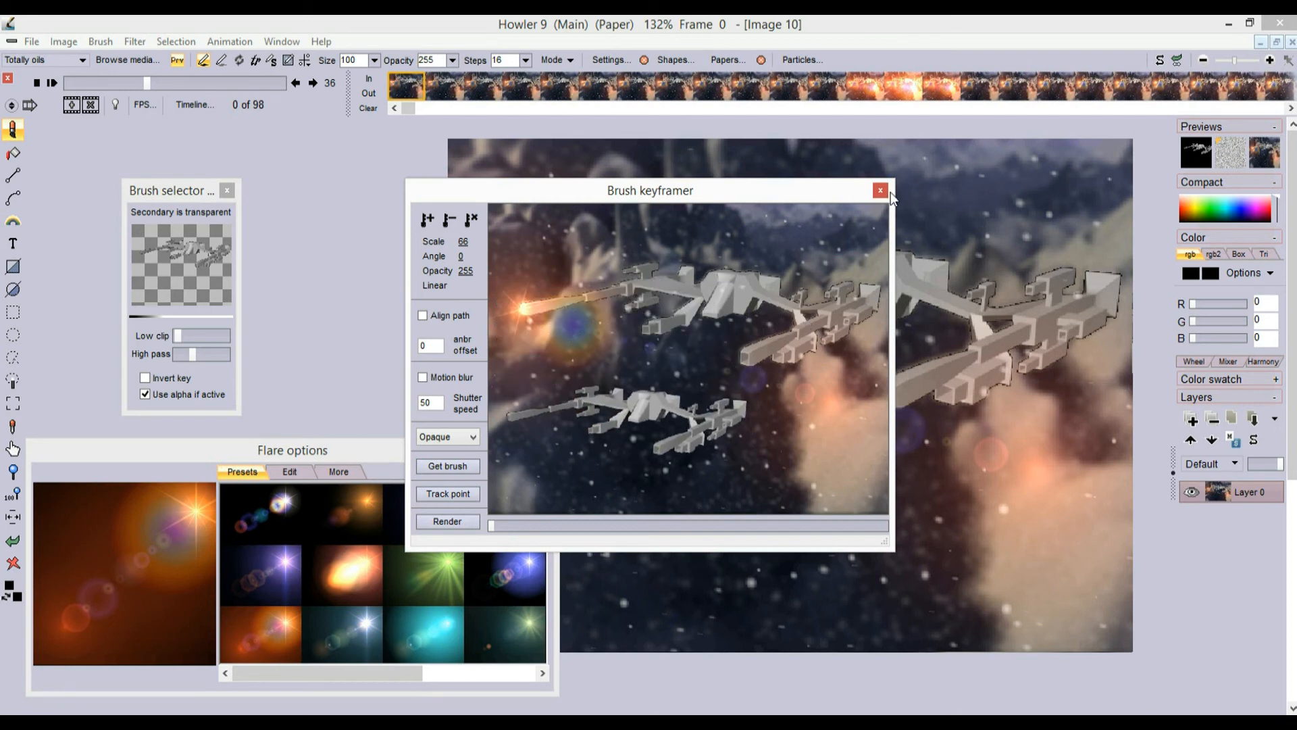
# Load sship1a-mask-inverted.avi from the SDPSUG October 2013 folder as an animated selection, using frames 0 to 97
pyautogui.click(230, 42)
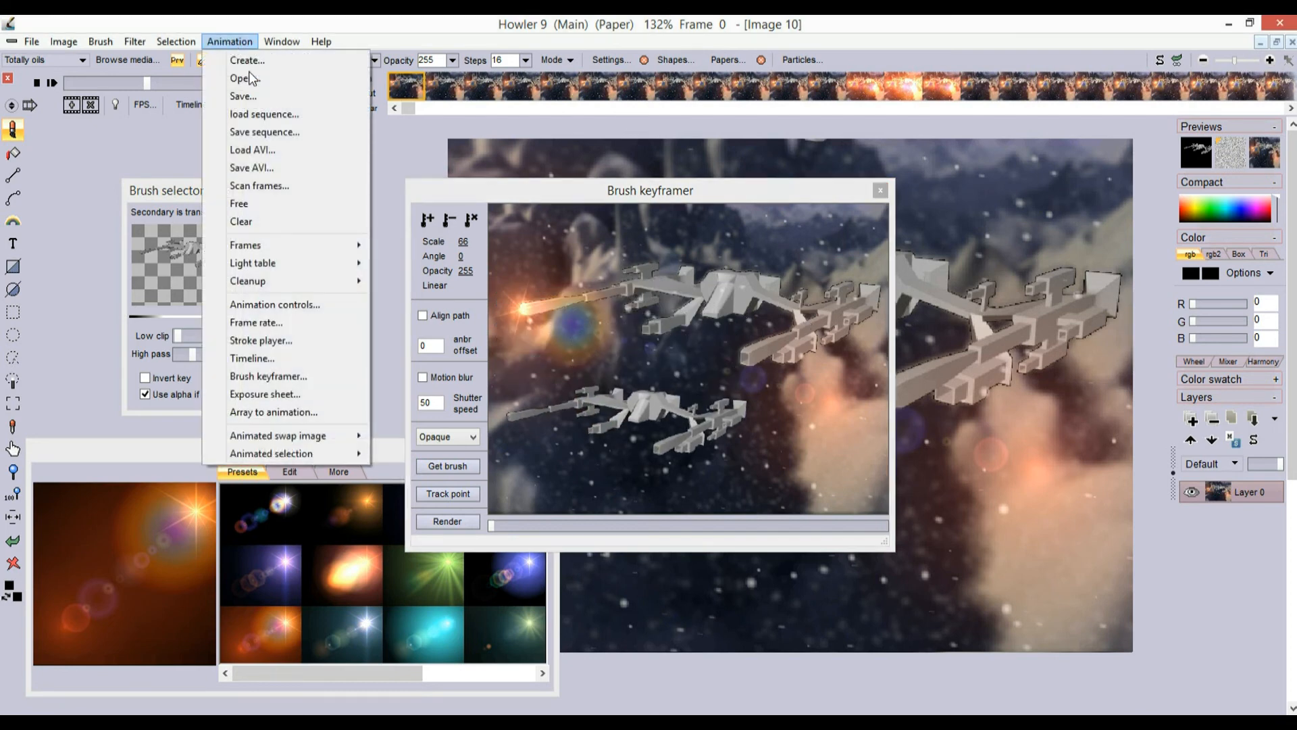
pyautogui.moveTo(296, 454)
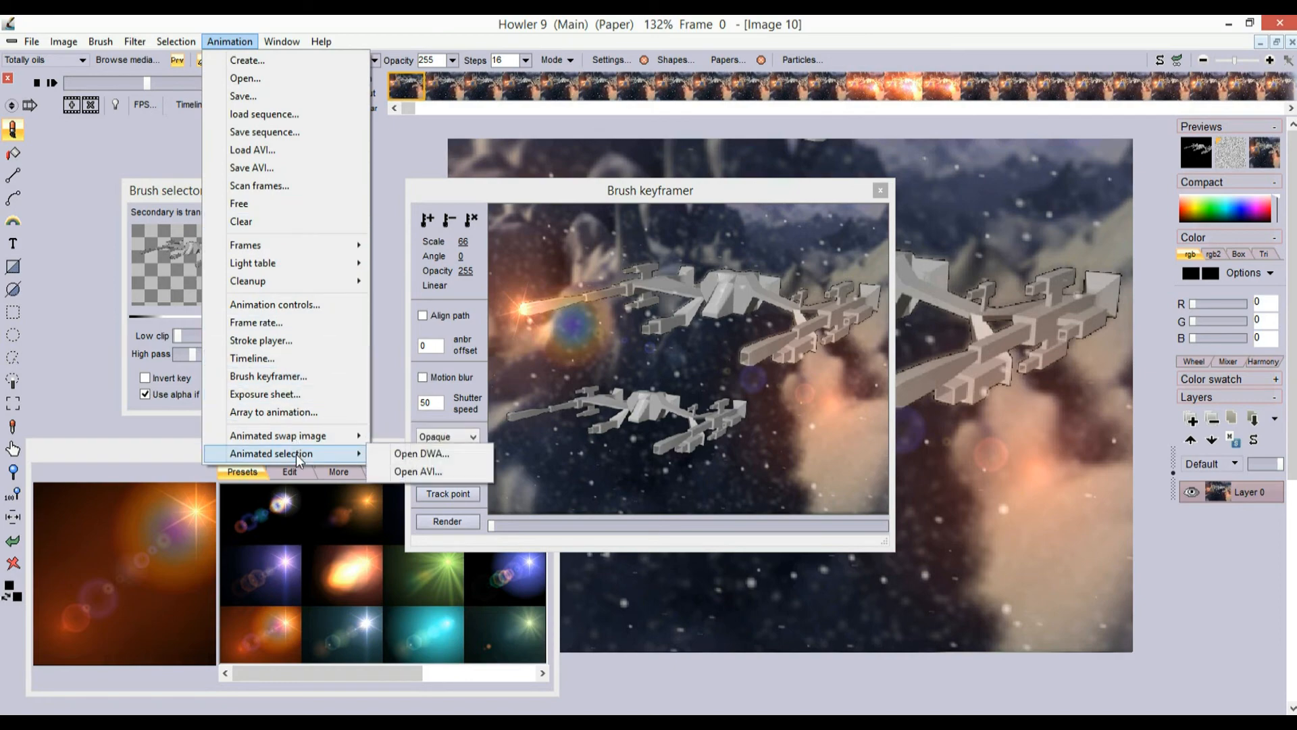
pyautogui.click(432, 469)
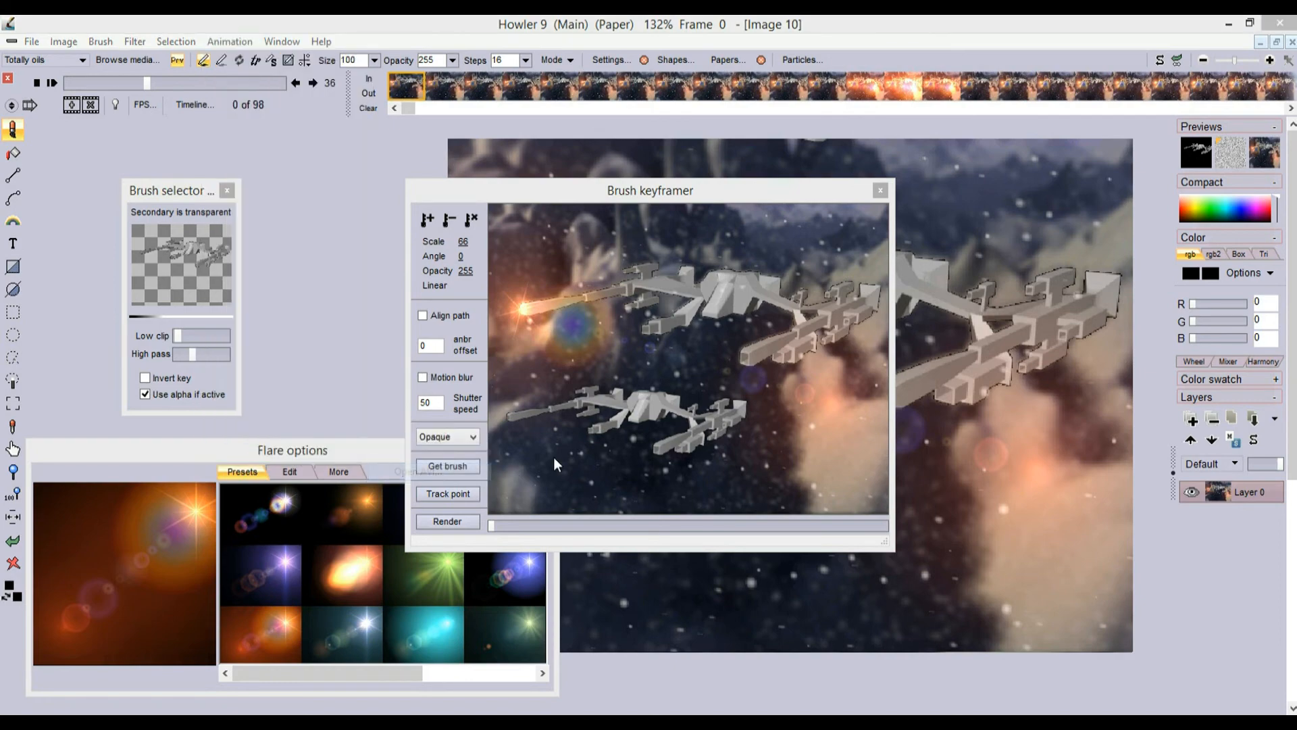
pyautogui.click(779, 578)
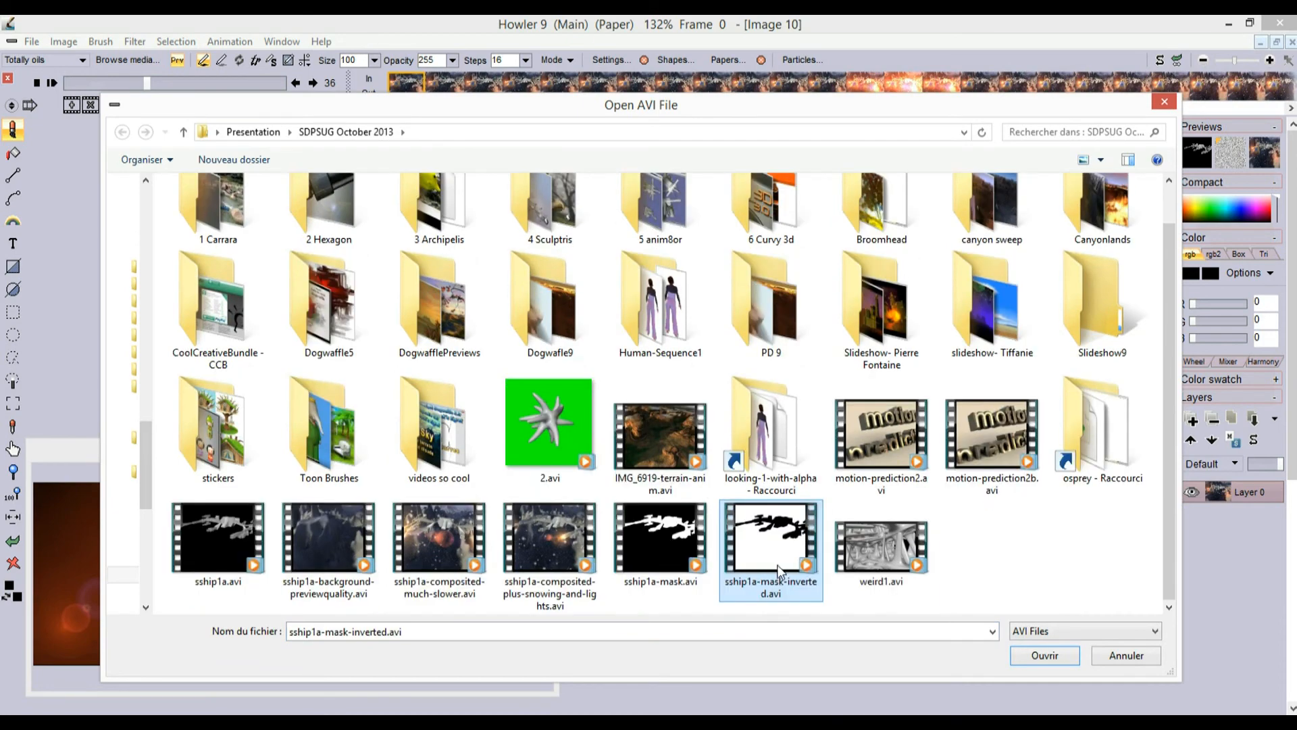
pyautogui.click(1054, 654)
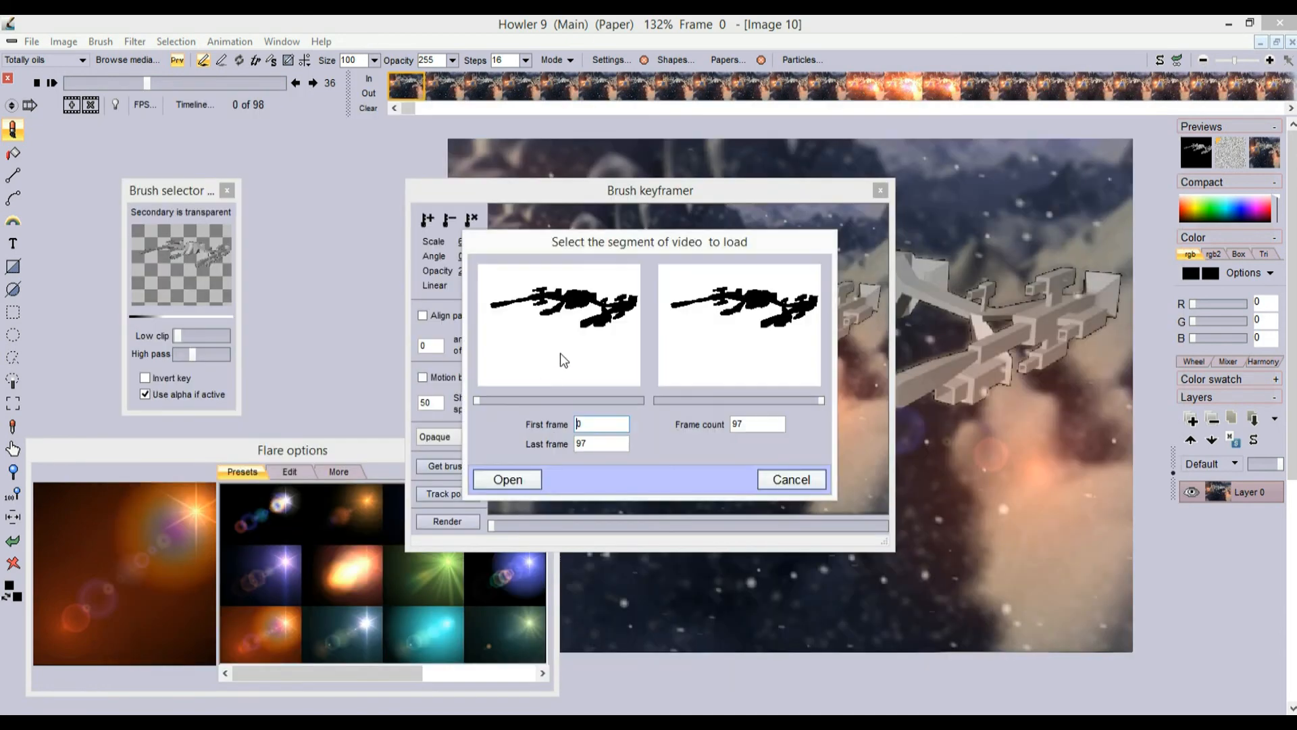
pyautogui.click(521, 480)
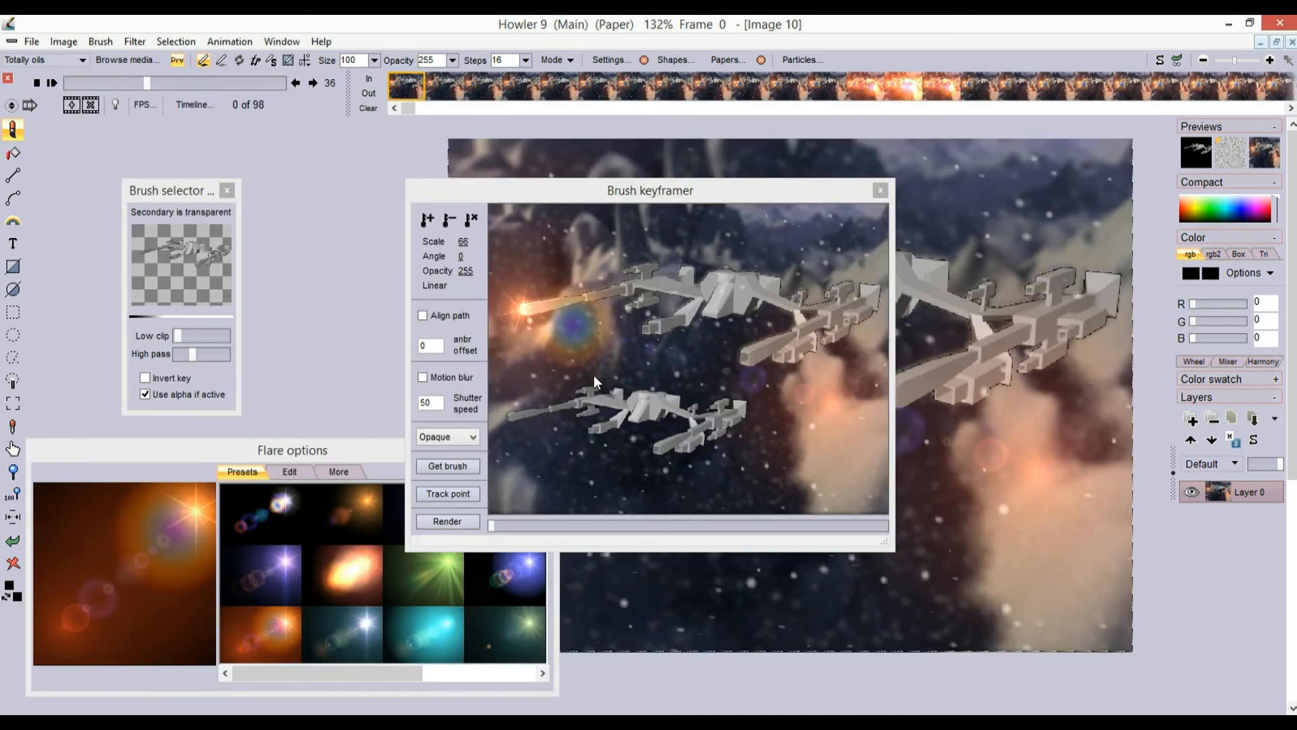
# Place the brush ship below the existing ship on frame 0, set its scale to 80, and add a keyframe
pyautogui.moveTo(577, 453); pyautogui.dragTo(629, 295)
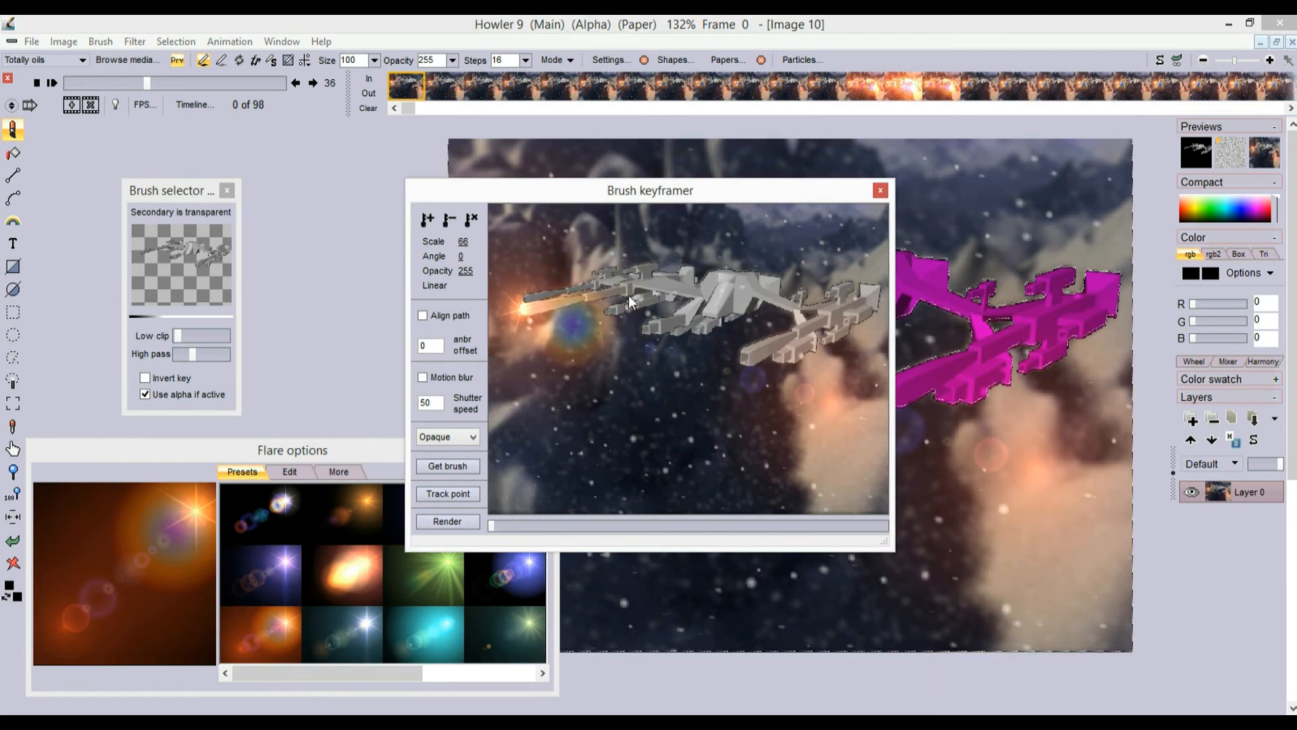
pyautogui.moveTo(584, 196); pyautogui.dragTo(331, 204)
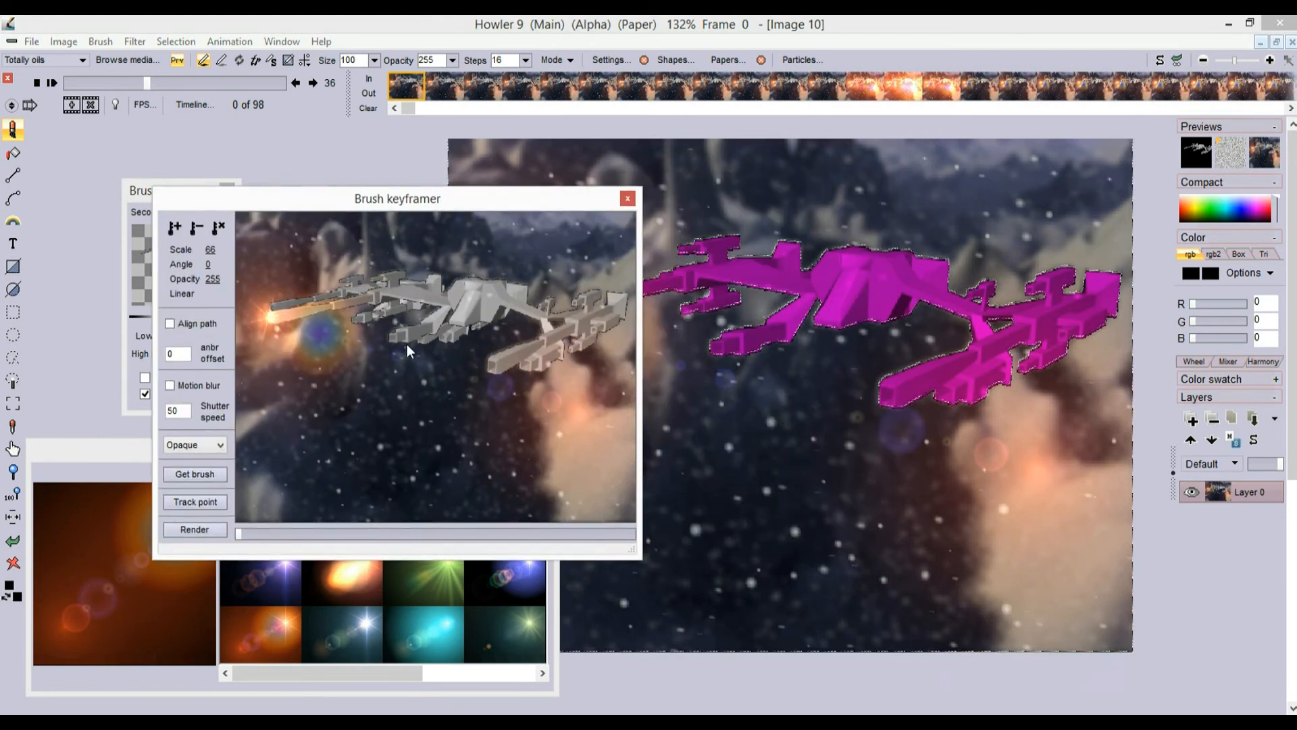
pyautogui.moveTo(400, 302); pyautogui.dragTo(414, 461)
pyautogui.click(306, 534)
pyautogui.moveTo(306, 534); pyautogui.dragTo(228, 532)
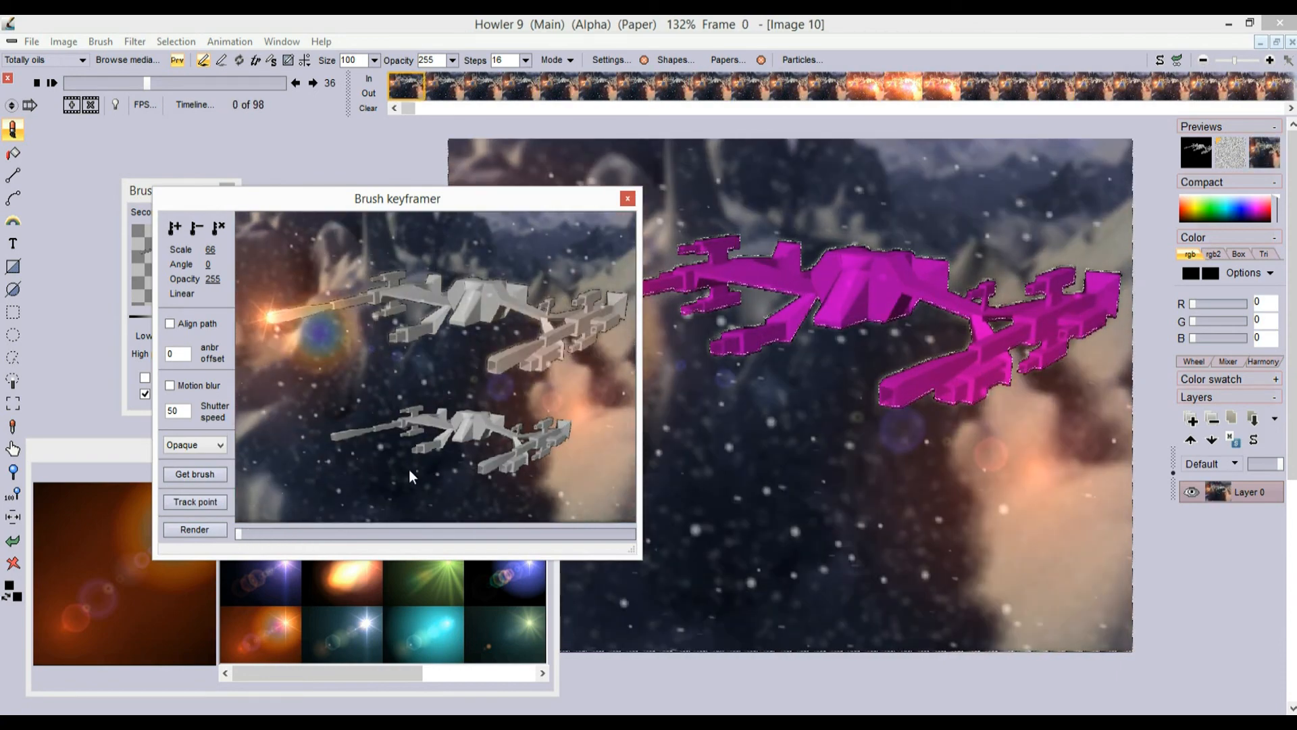
pyautogui.moveTo(480, 462); pyautogui.dragTo(488, 504)
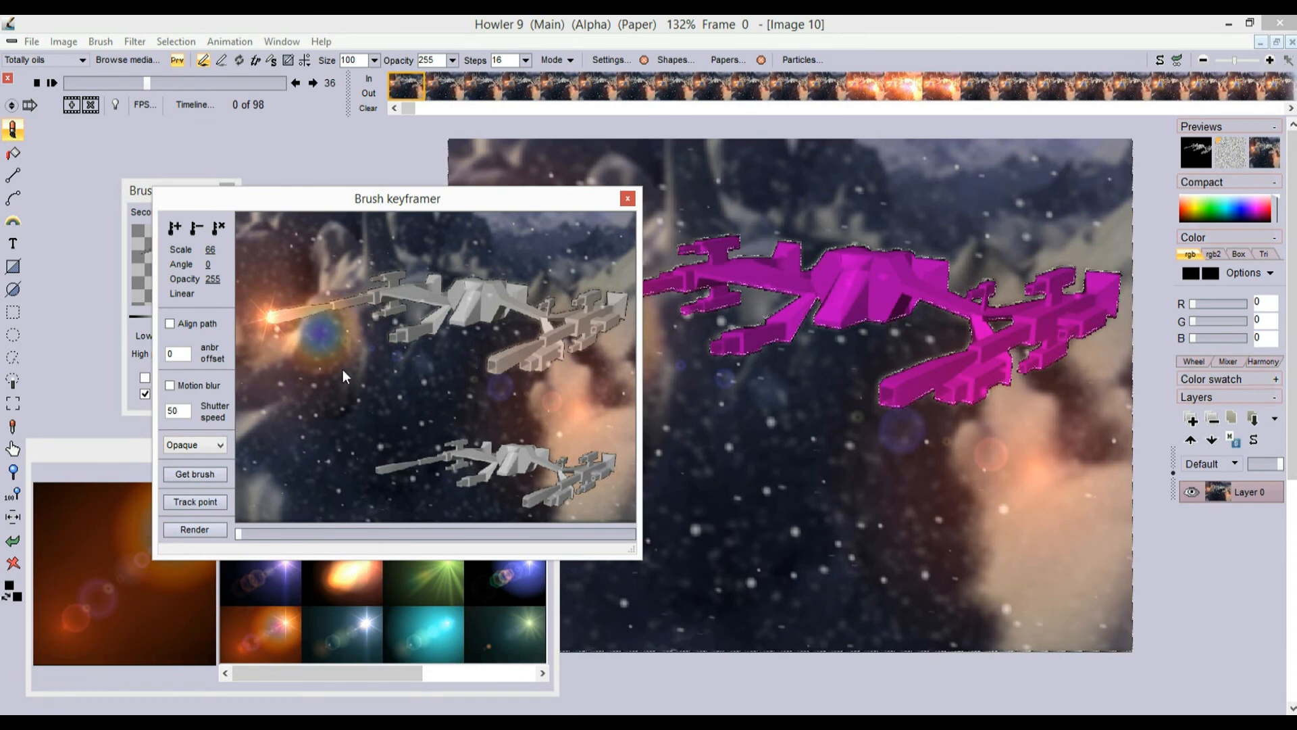
pyautogui.moveTo(211, 250); pyautogui.dragTo(199, 278)
pyautogui.moveTo(177, 277); pyautogui.dragTo(254, 269)
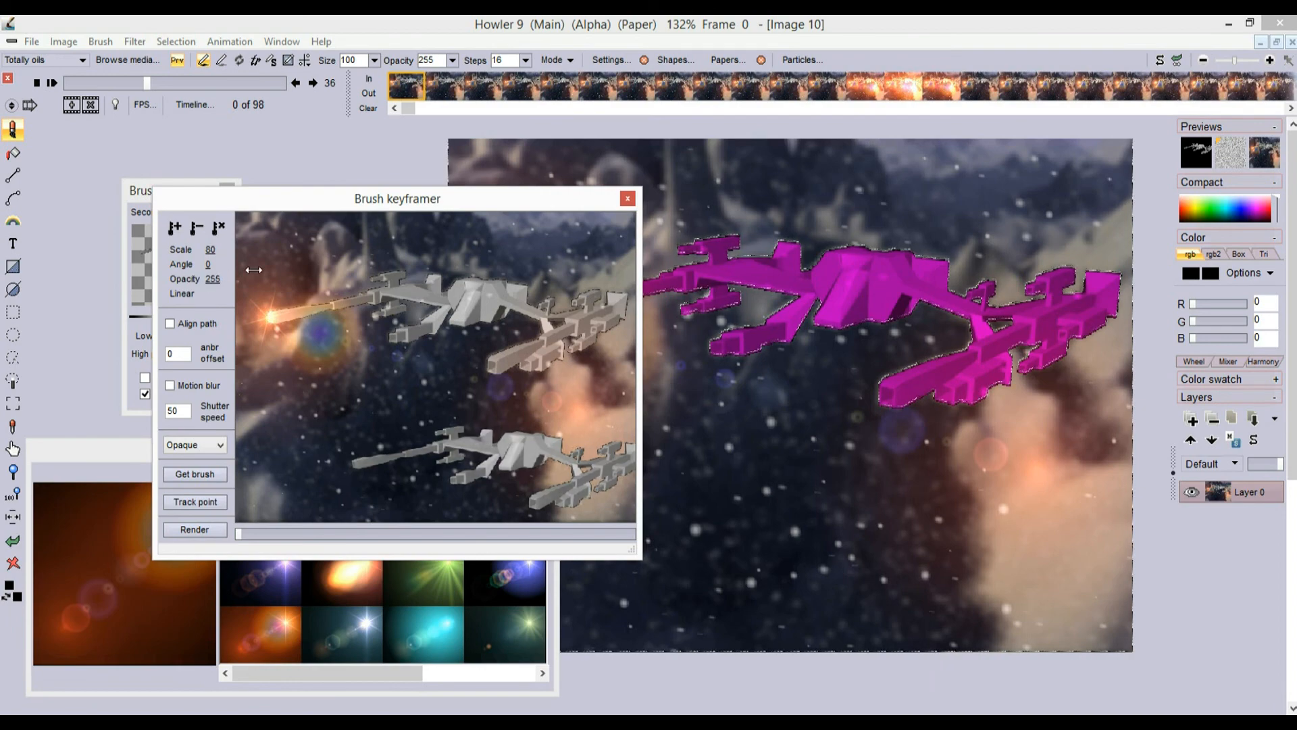
pyautogui.click(177, 230)
# On frame 56, place the brush ship above and behind the existing ship, set its scale to 61, and add a keyframe
pyautogui.moveTo(238, 534); pyautogui.dragTo(468, 533)
pyautogui.moveTo(523, 362)
pyautogui.mouseDown()
pyautogui.moveTo(528, 302)
pyautogui.moveTo(512, 314)
pyautogui.moveTo(515, 303)
pyautogui.mouseUp()
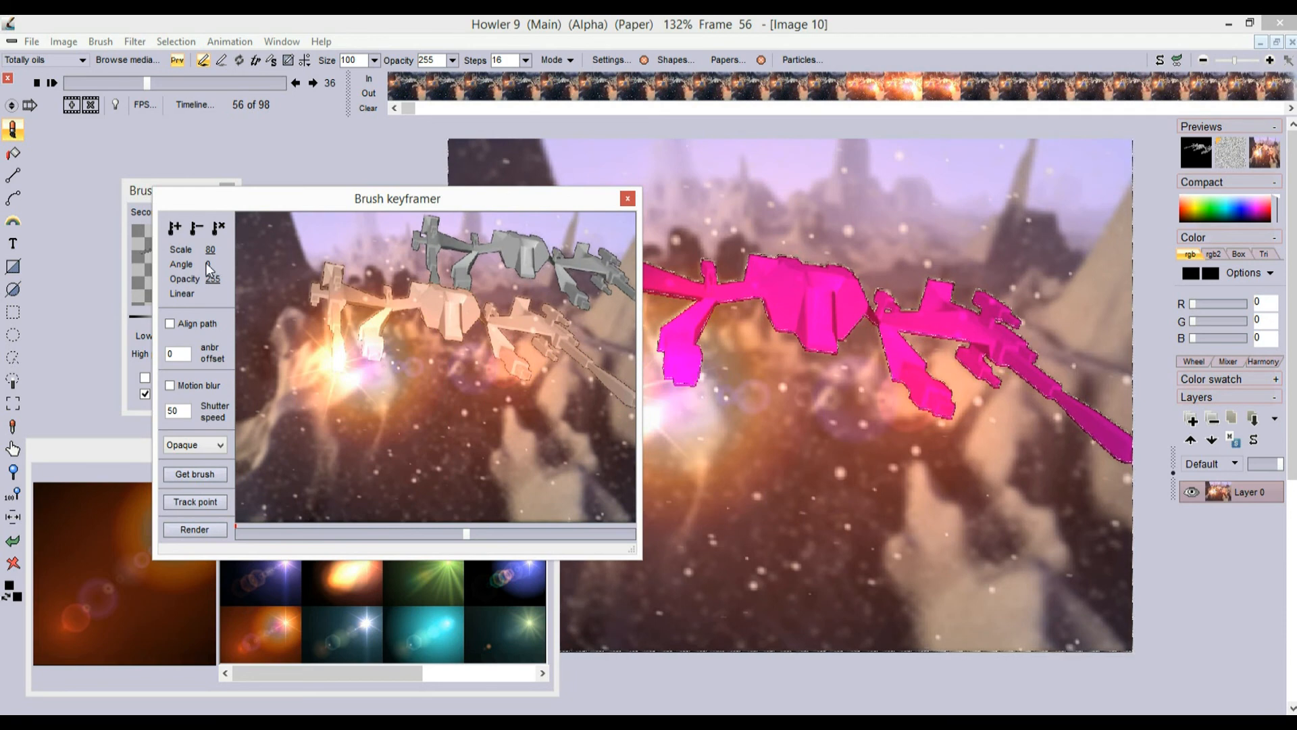
pyautogui.moveTo(419, 240)
pyautogui.mouseDown()
pyautogui.moveTo(493, 238)
pyautogui.moveTo(423, 283)
pyautogui.mouseUp()
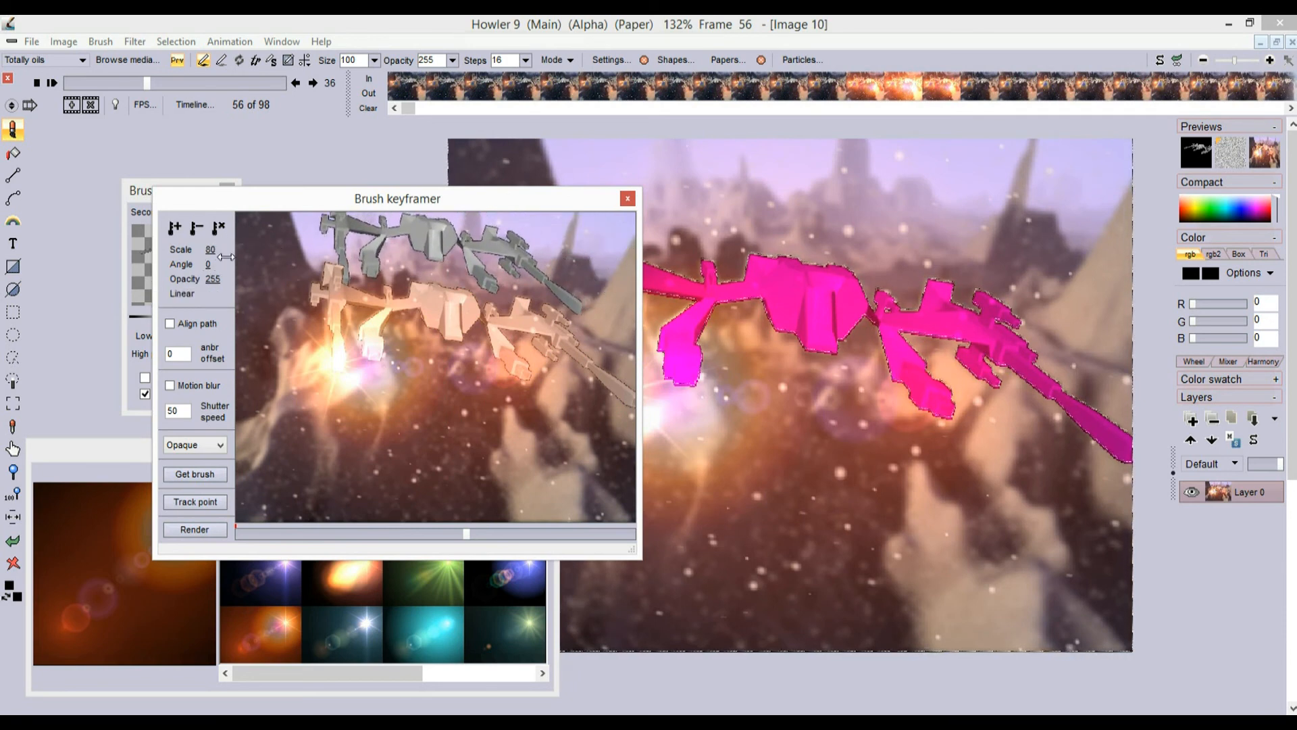
pyautogui.moveTo(211, 250); pyautogui.dragTo(204, 250)
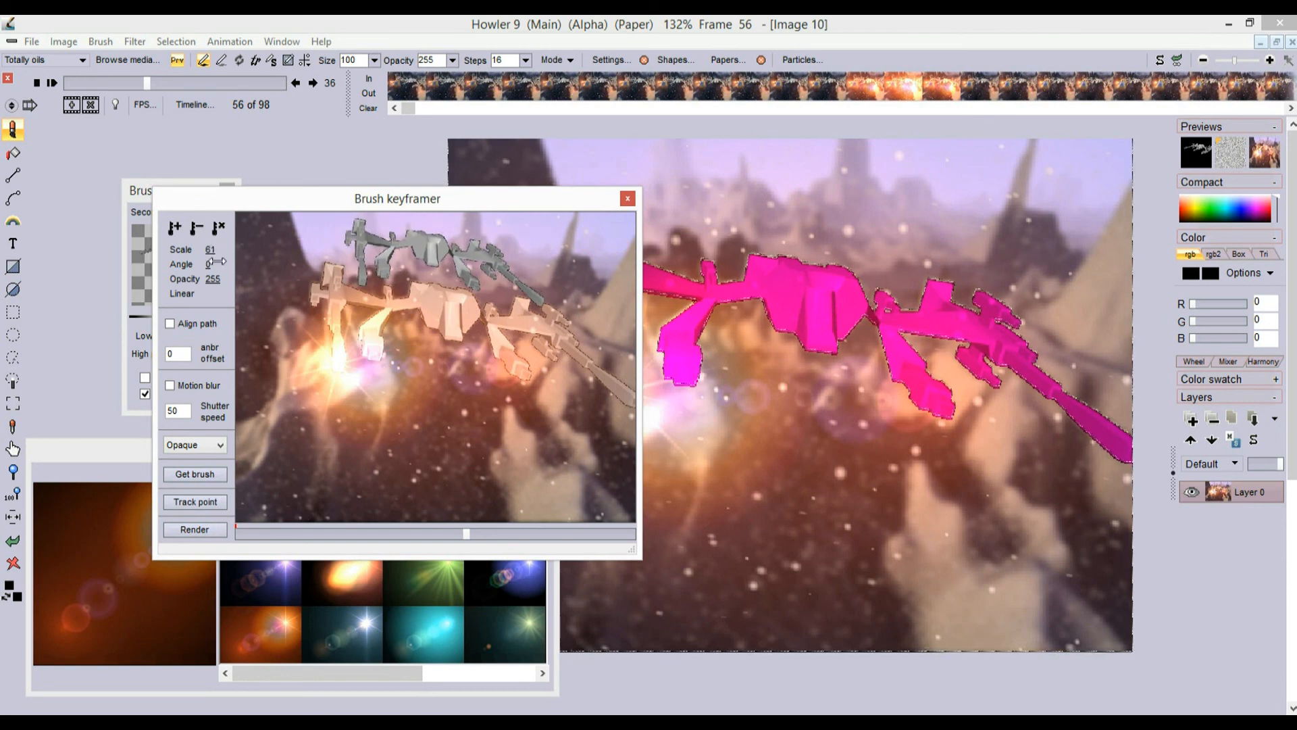
pyautogui.click(174, 230)
# On frame 97, set the brush ship's angle to -19 and scale to 55, move it to the right image edge, and add a keyframe
pyautogui.moveTo(466, 533); pyautogui.dragTo(643, 541)
pyautogui.click(179, 228)
pyautogui.moveTo(412, 245)
pyautogui.mouseDown()
pyautogui.moveTo(613, 286)
pyautogui.moveTo(572, 290)
pyautogui.moveTo(582, 302)
pyautogui.mouseUp()
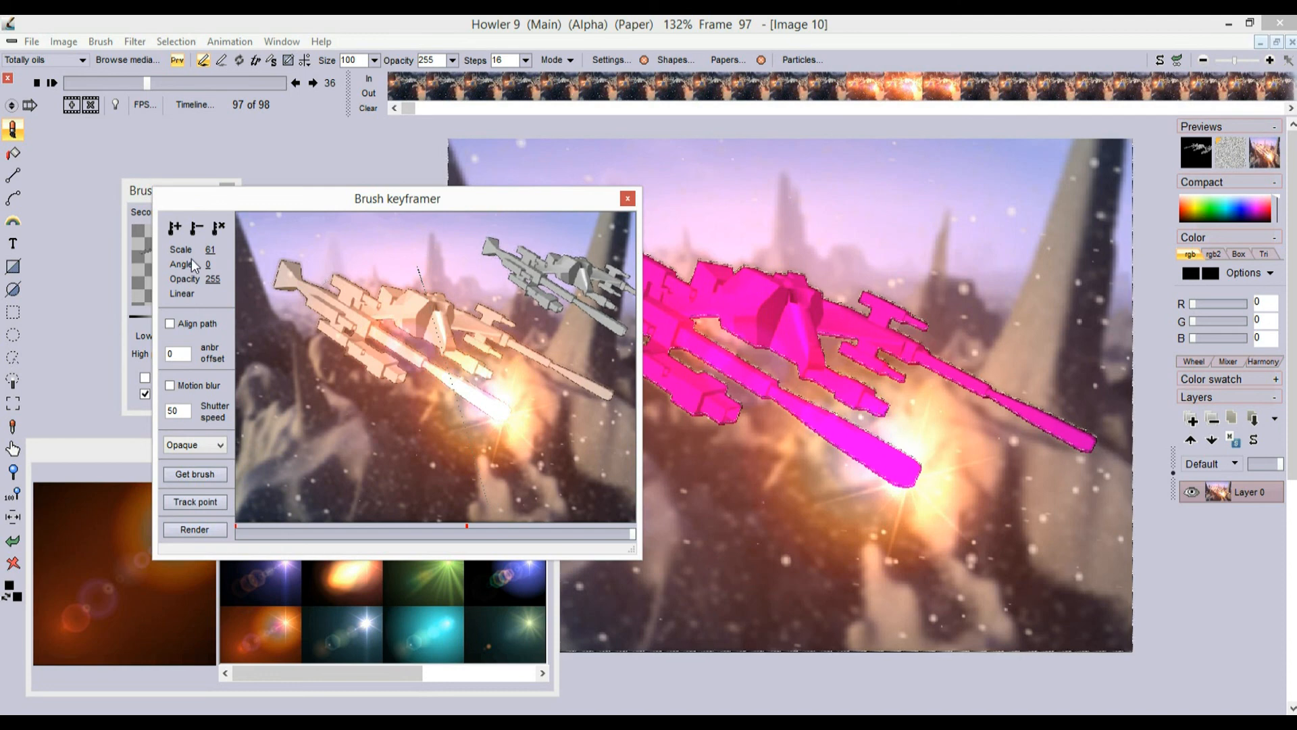
pyautogui.moveTo(206, 263); pyautogui.dragTo(194, 262)
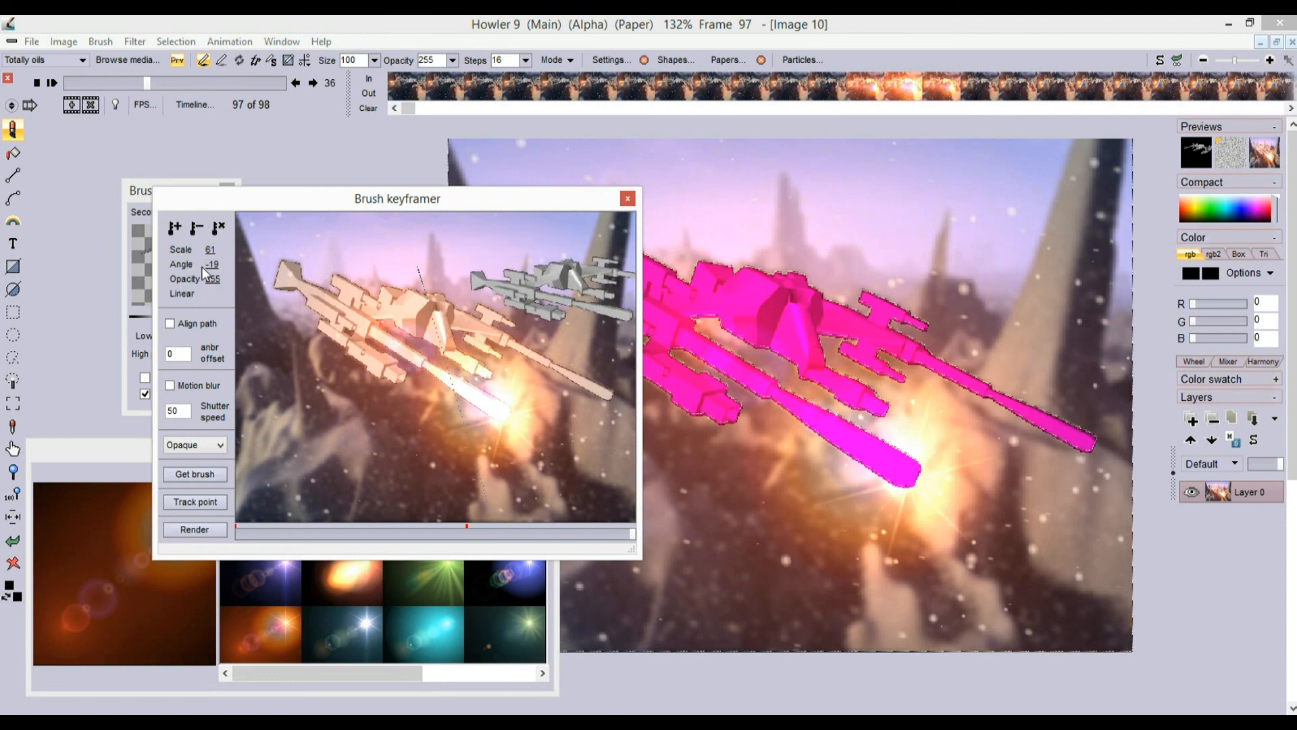
pyautogui.moveTo(210, 248); pyautogui.dragTo(197, 249)
pyautogui.moveTo(514, 290)
pyautogui.mouseDown()
pyautogui.moveTo(680, 289)
pyautogui.moveTo(663, 282)
pyautogui.mouseUp()
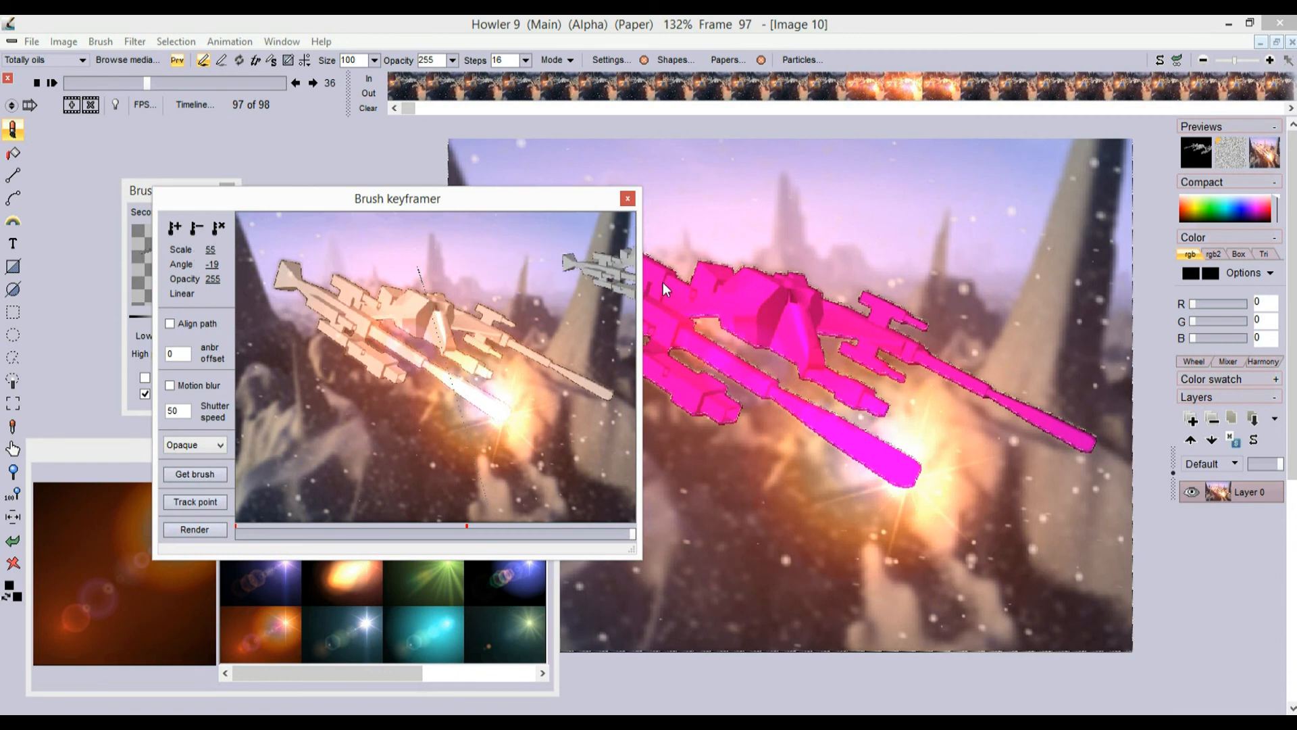
pyautogui.click(178, 226)
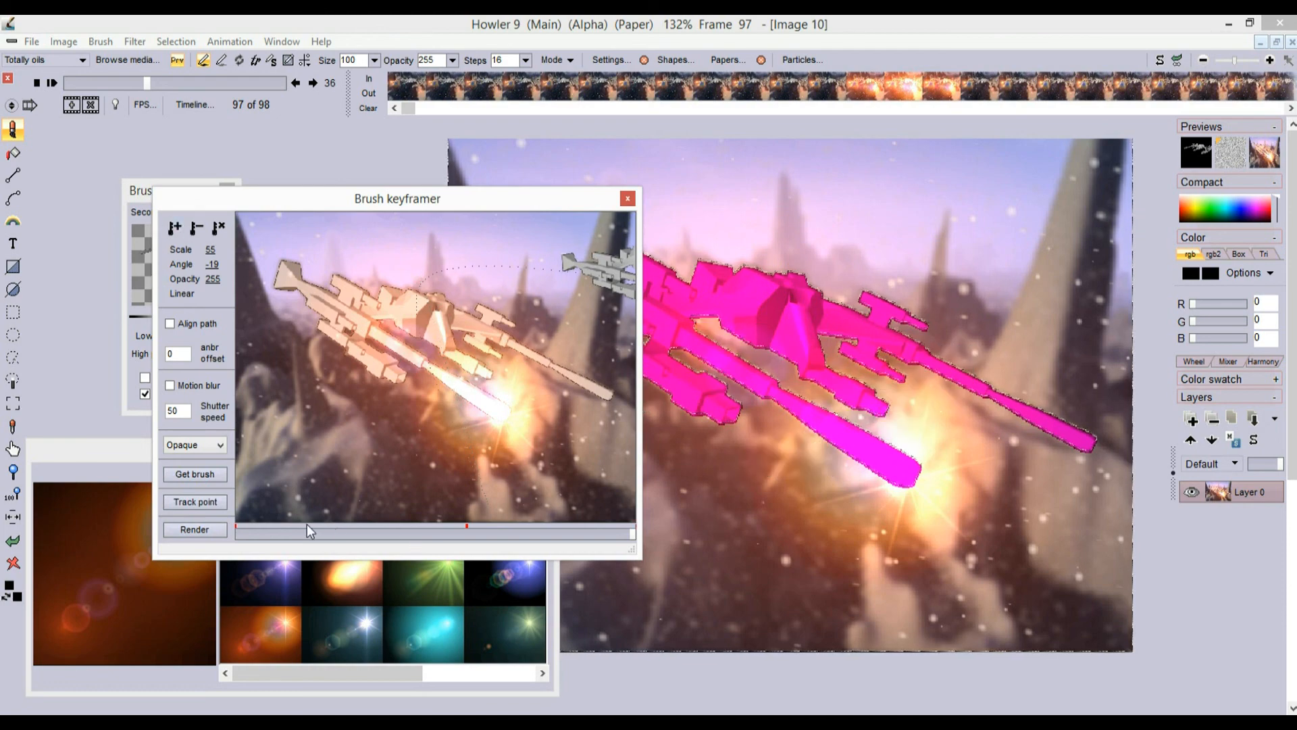
# Render the keyframed brush into the animation, and close the Brush keyframer, Brush selector and Flare options
pyautogui.click(188, 529)
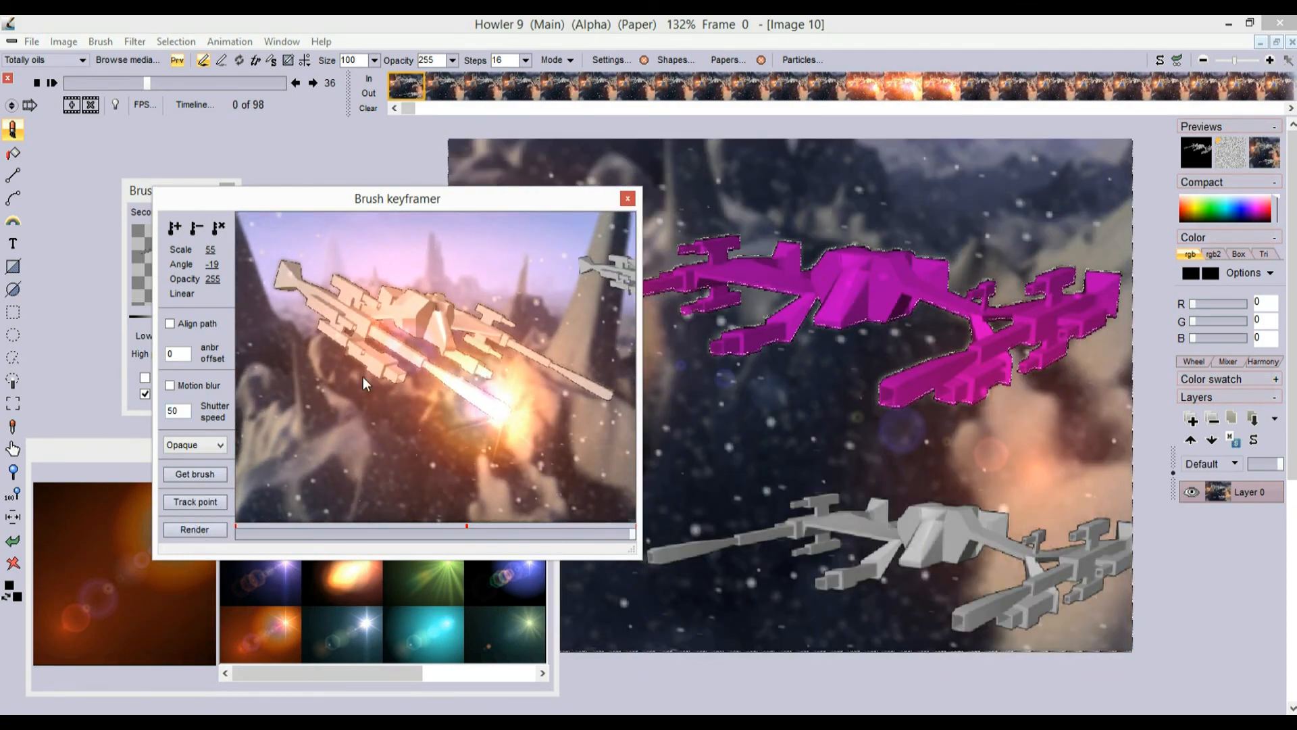
pyautogui.click(628, 199)
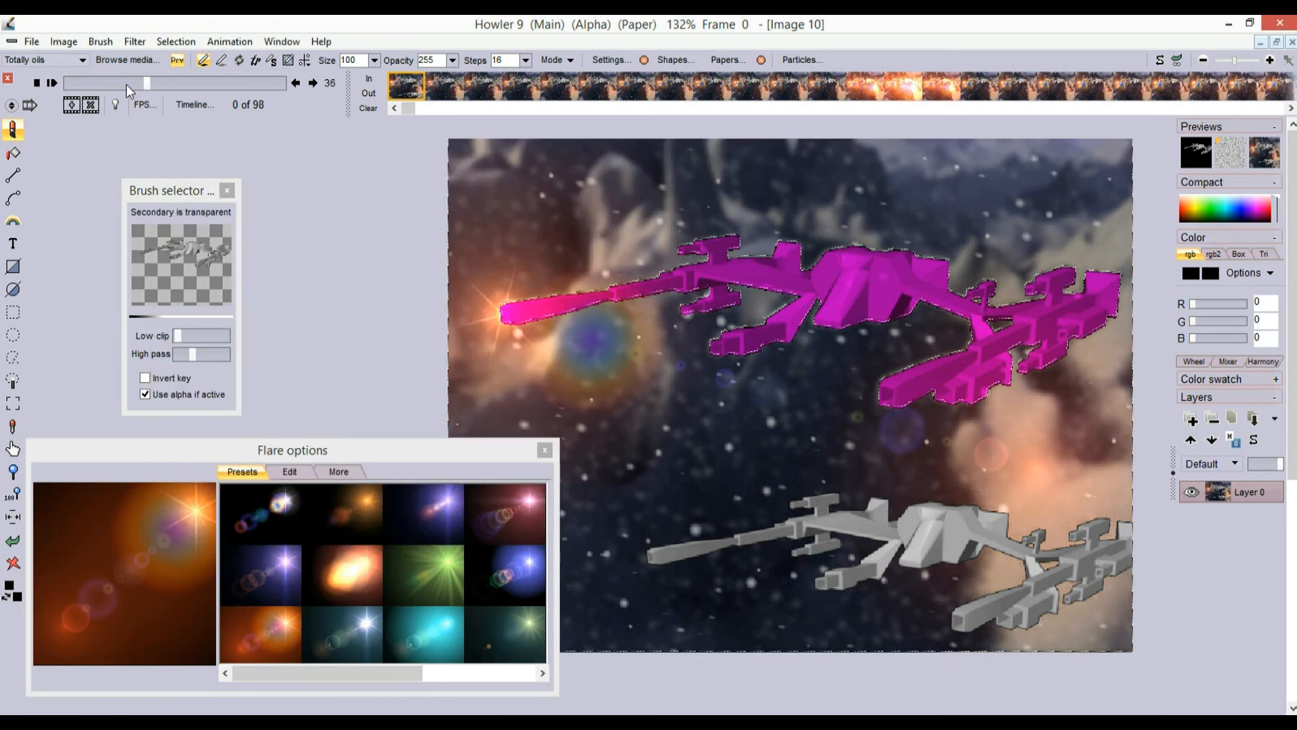
pyautogui.click(233, 190)
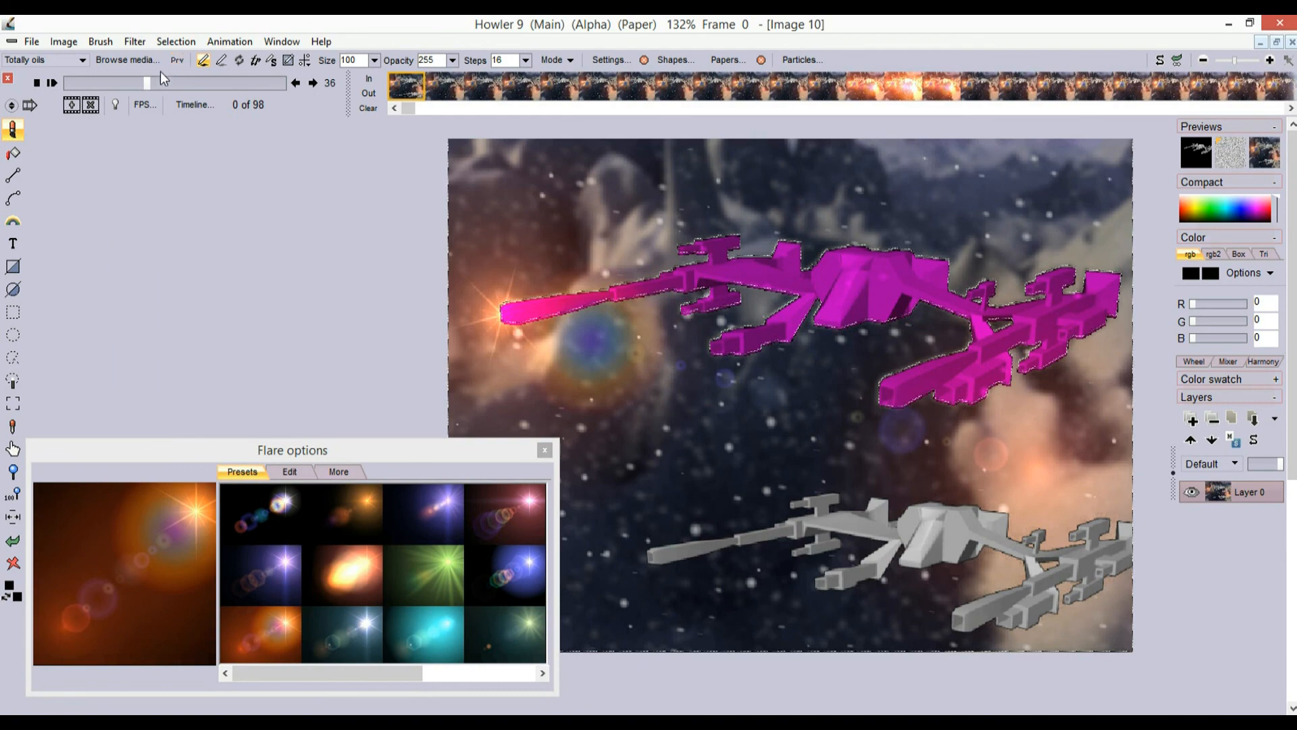
pyautogui.click(546, 450)
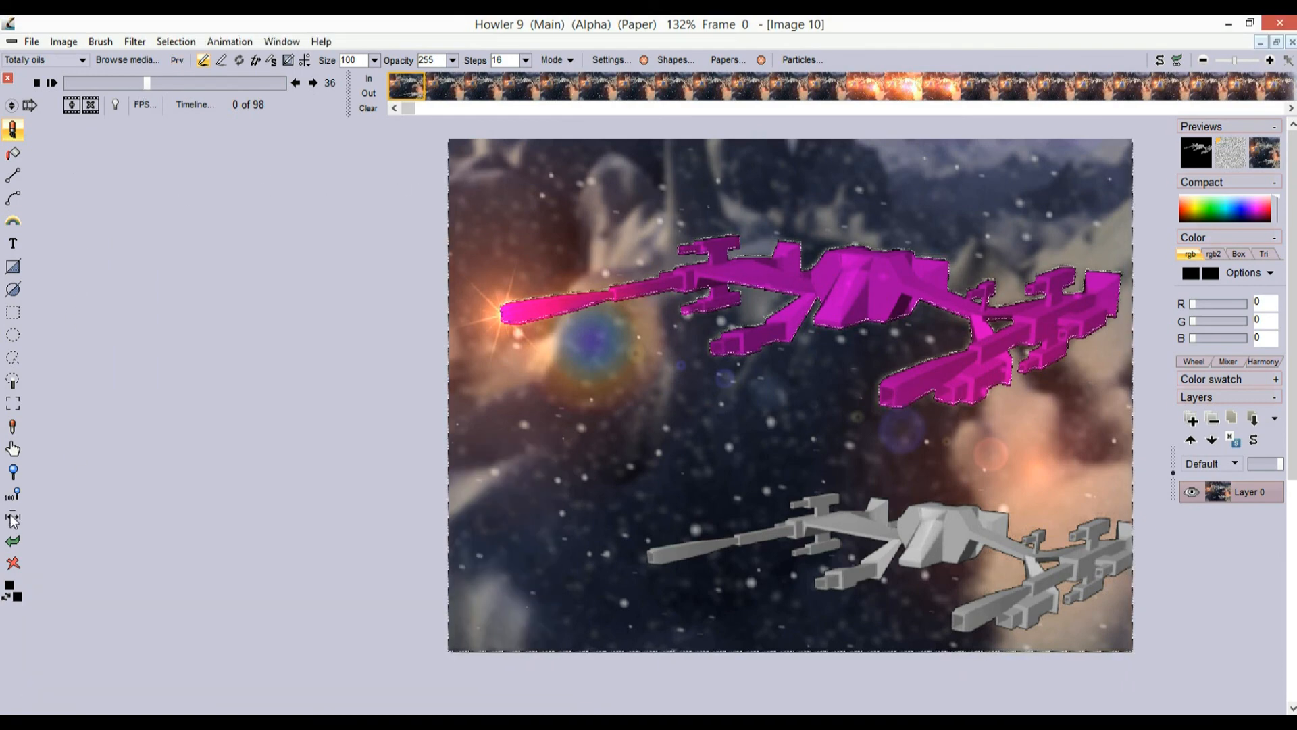
# Turn off the AVI animated selection, clear the alpha, and play the animation
pyautogui.scroll(1, 43, 255)
pyautogui.click(231, 41)
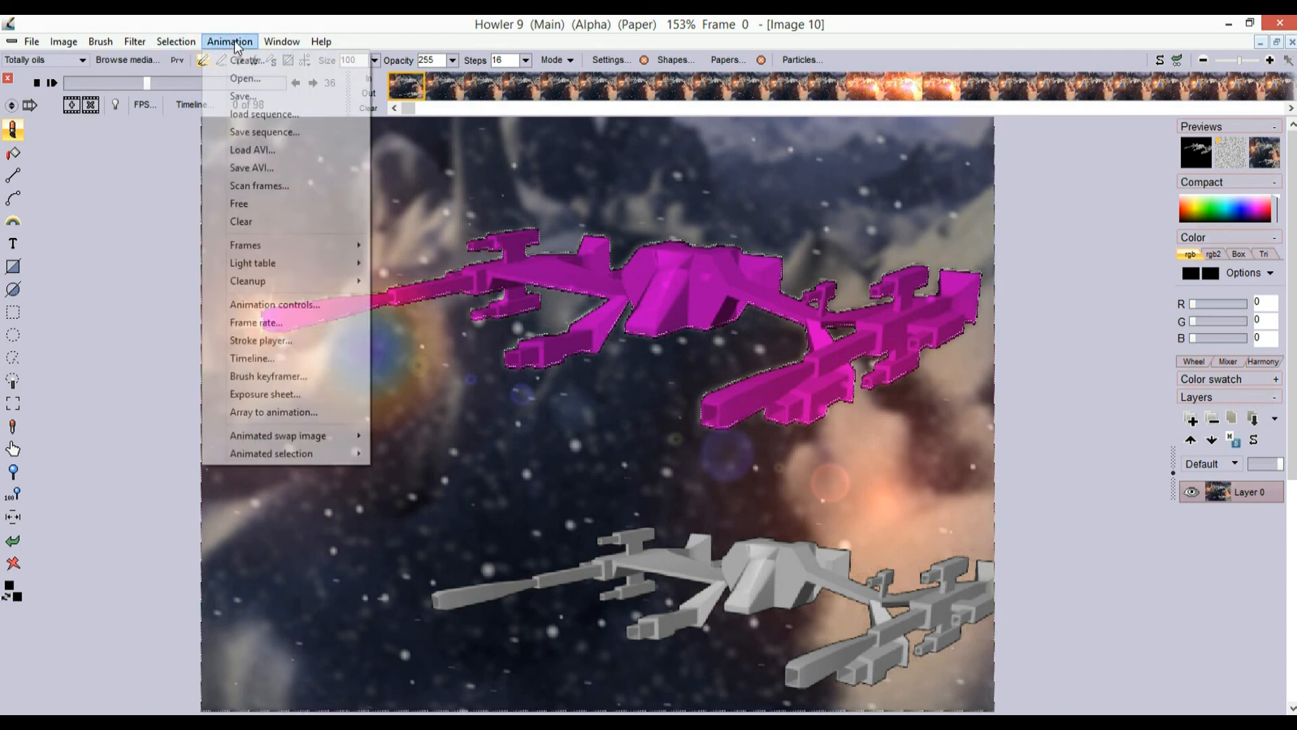
pyautogui.moveTo(277, 460)
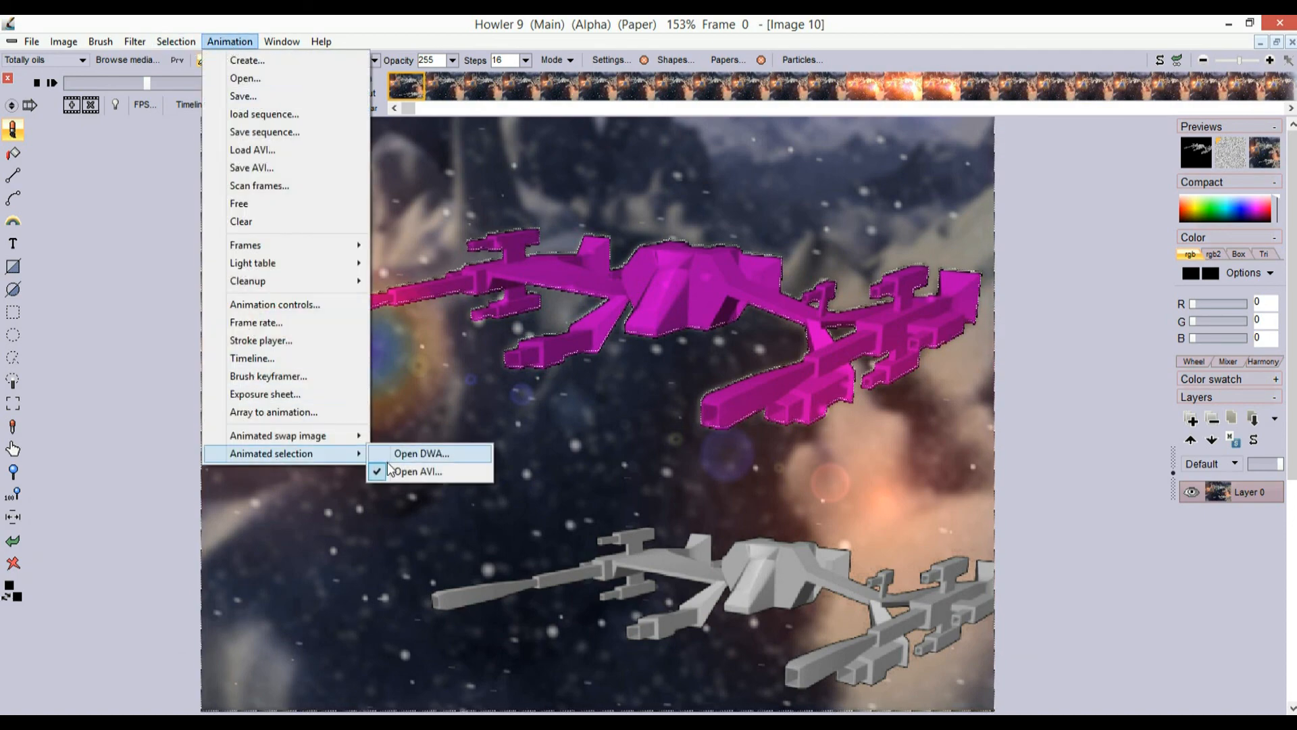
pyautogui.click(376, 475)
pyautogui.click(176, 41)
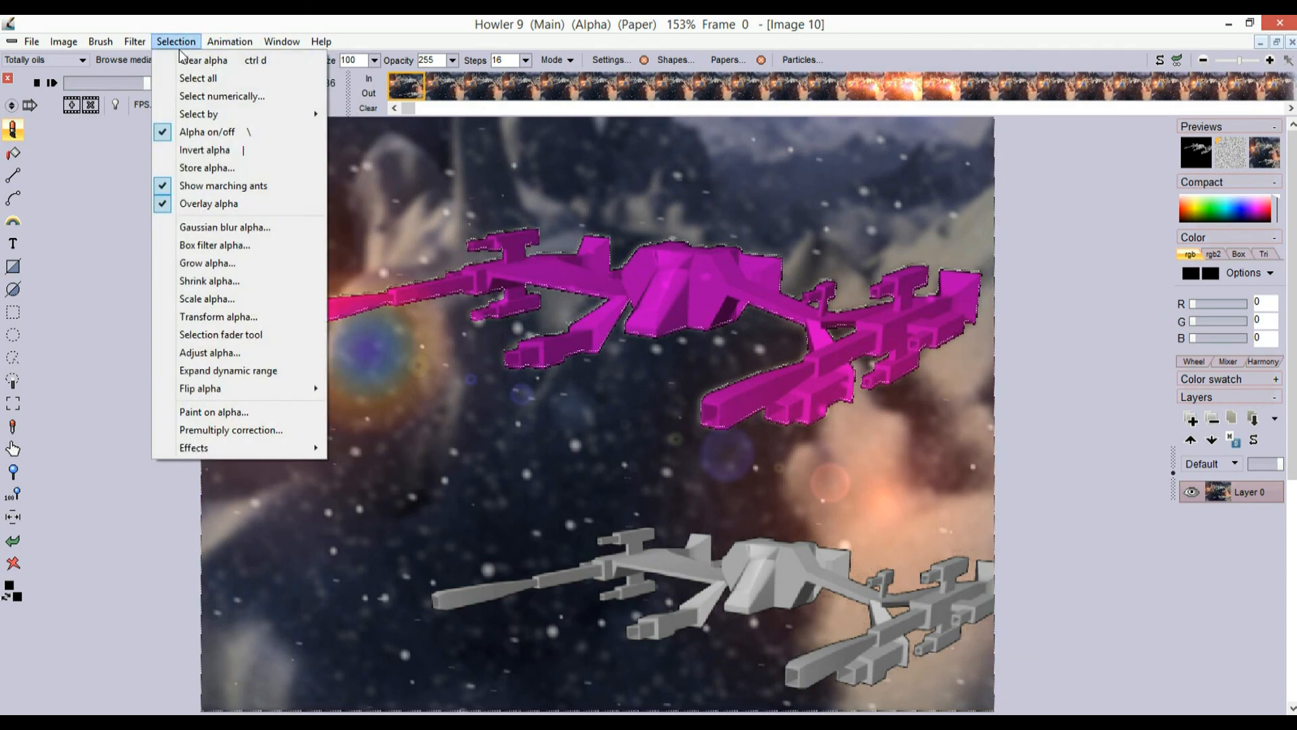
pyautogui.click(181, 59)
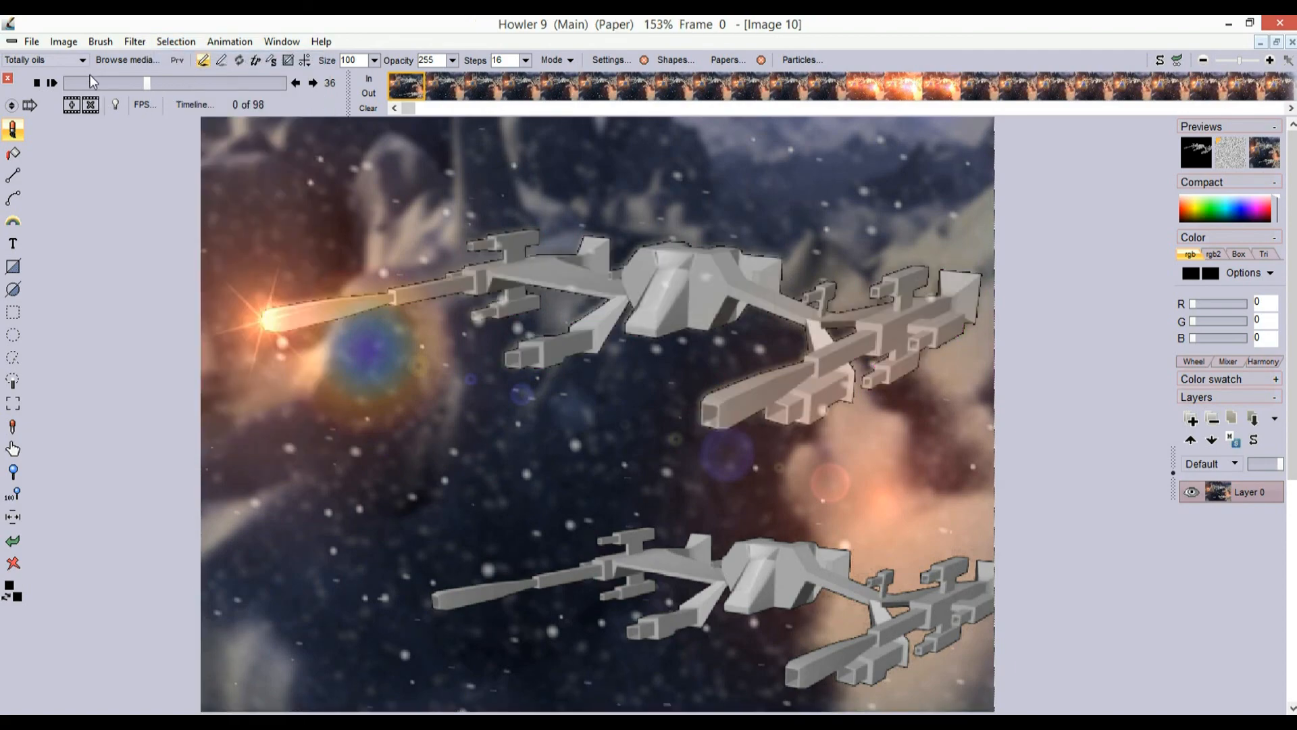
pyautogui.click(53, 83)
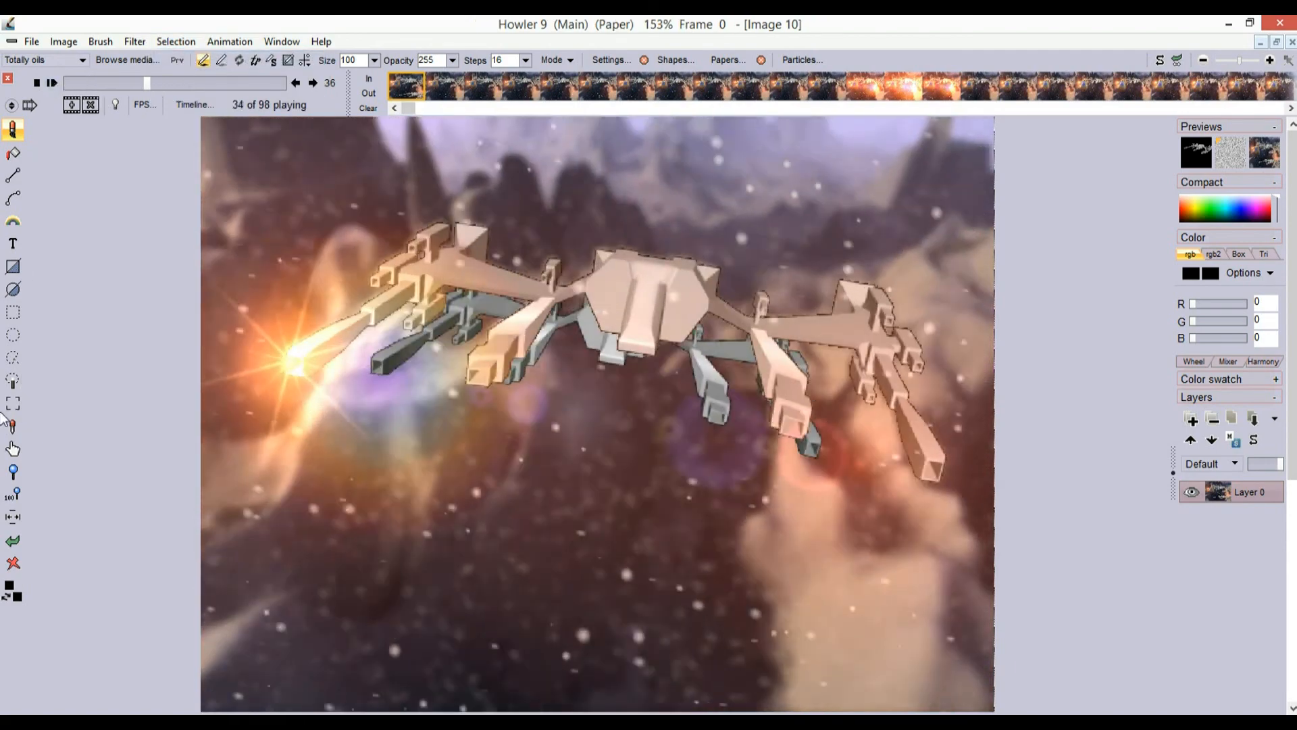